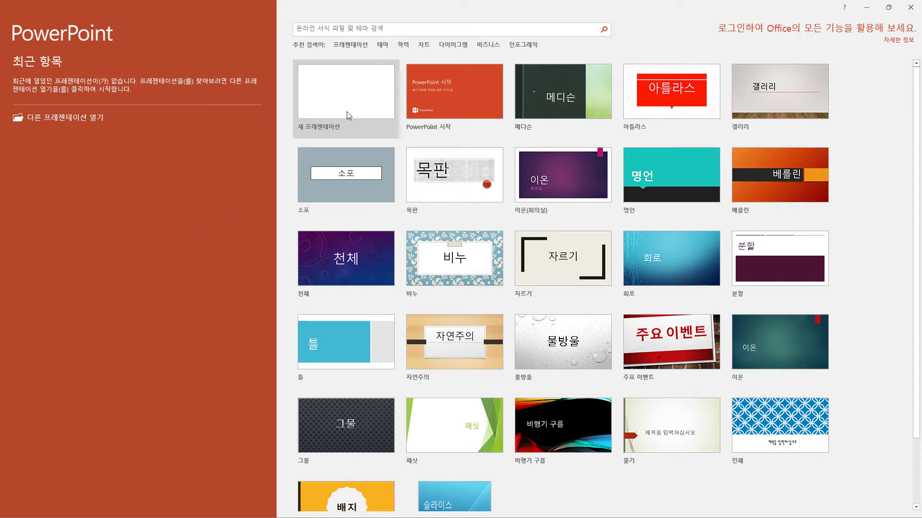
Save a new blank presentation in Documents\ITQ, named with the examinee number and name.
left_click(376, 106)
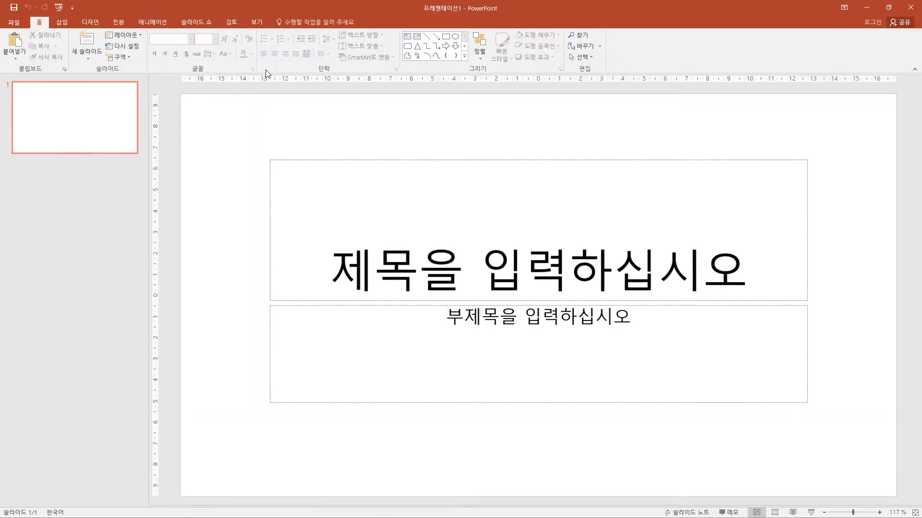
key("ctrl+s")
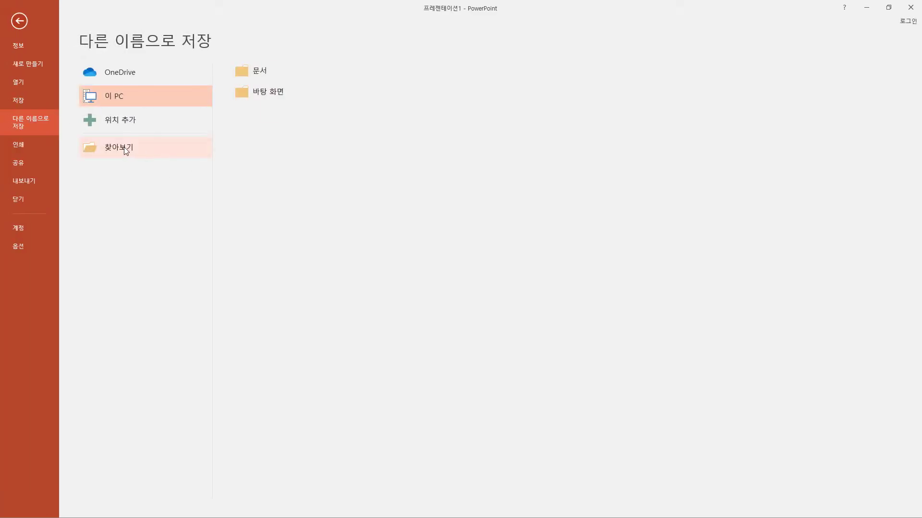
left_click(123, 146)
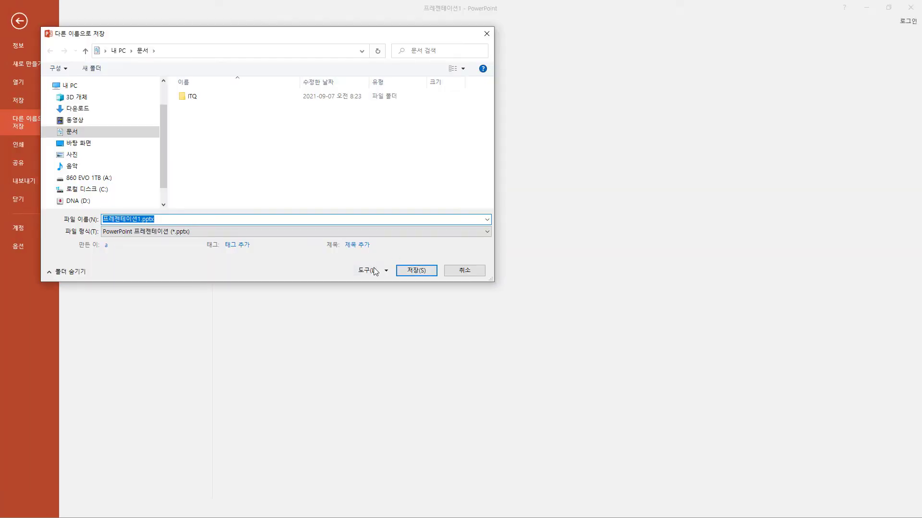
left_click(195, 98)
double_click(192, 96)
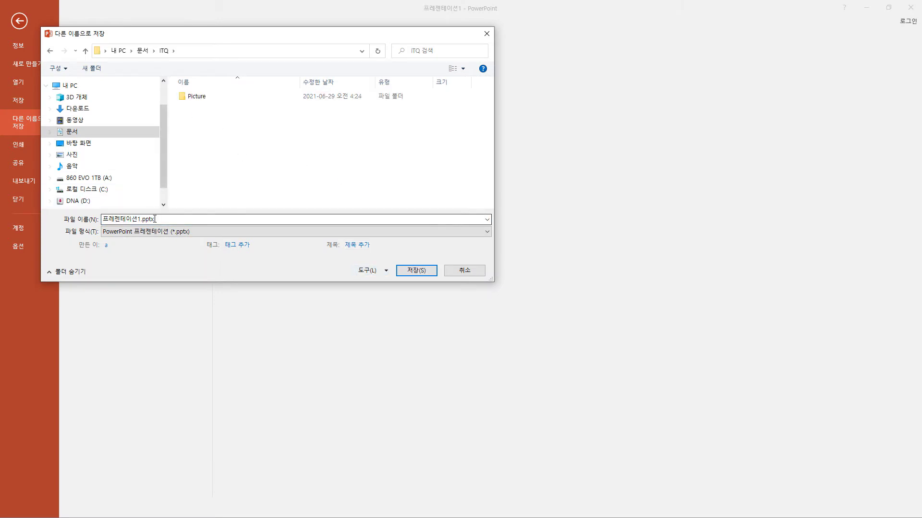
type("12345678-홍길동")
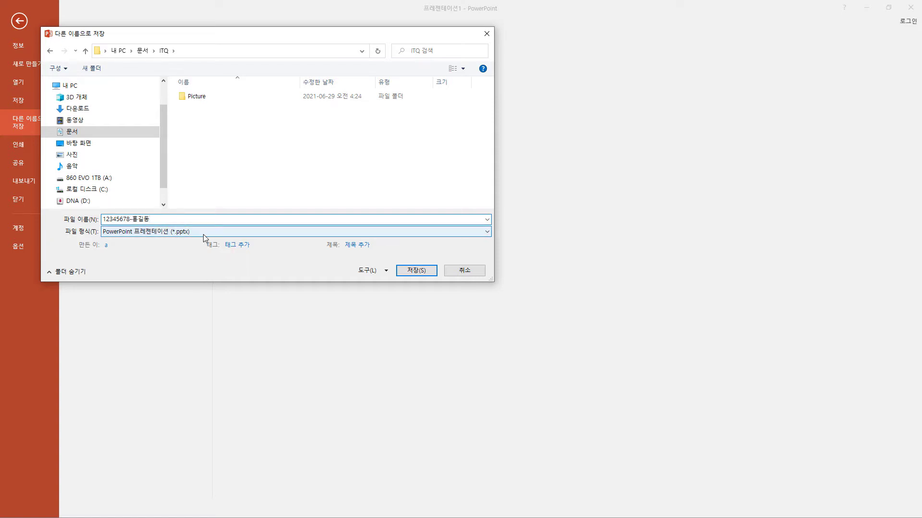
left_click(422, 272)
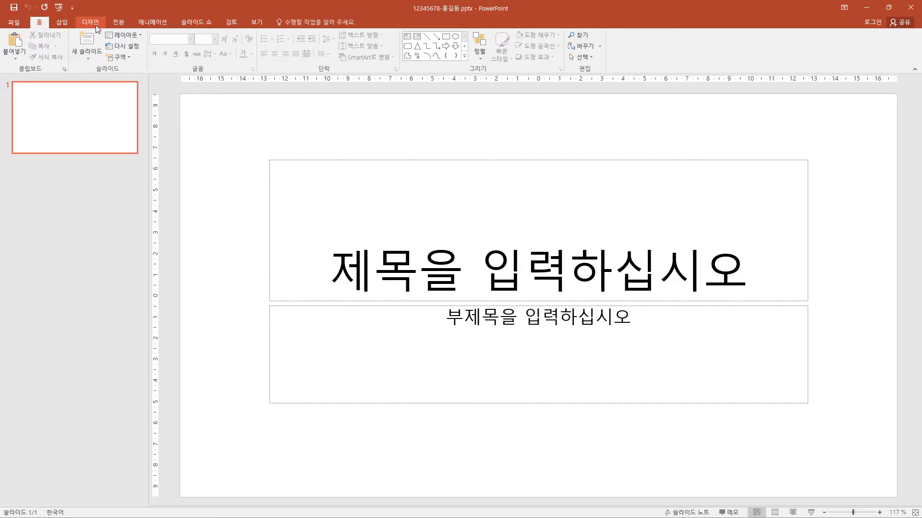
Set the slide size to A4 Paper (210x297mm), choosing Ensure Fit for existing content.
left_click(96, 25)
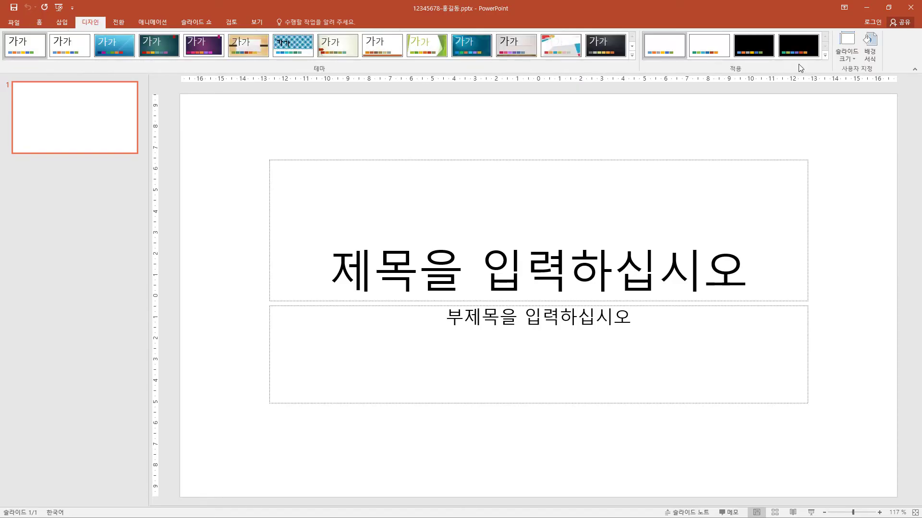
left_click(851, 61)
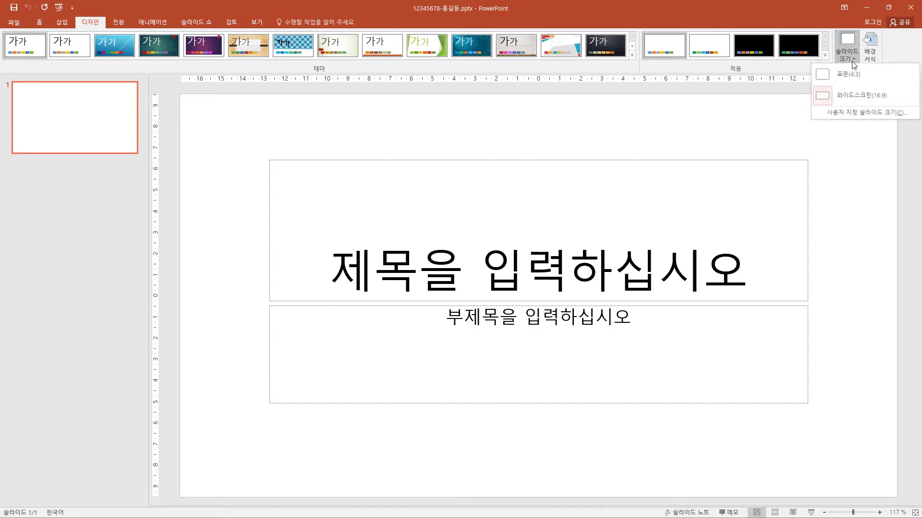
left_click(857, 113)
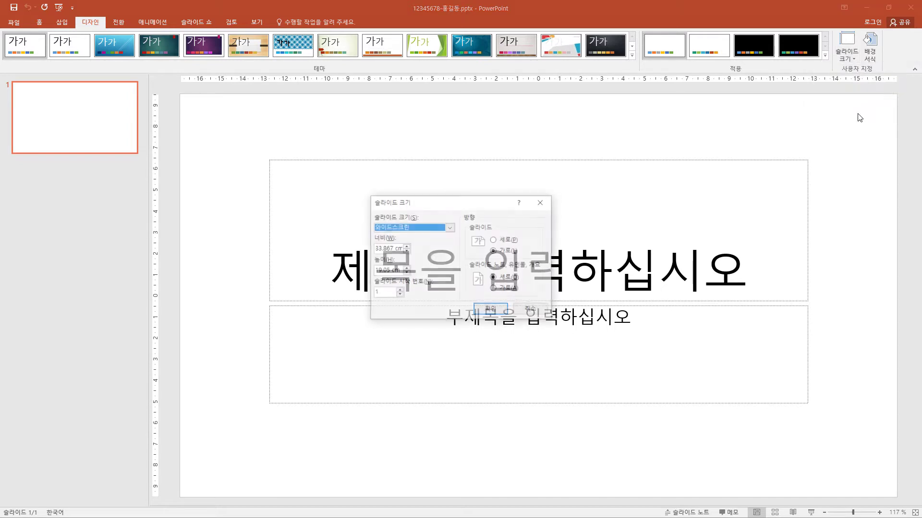
left_click(435, 231)
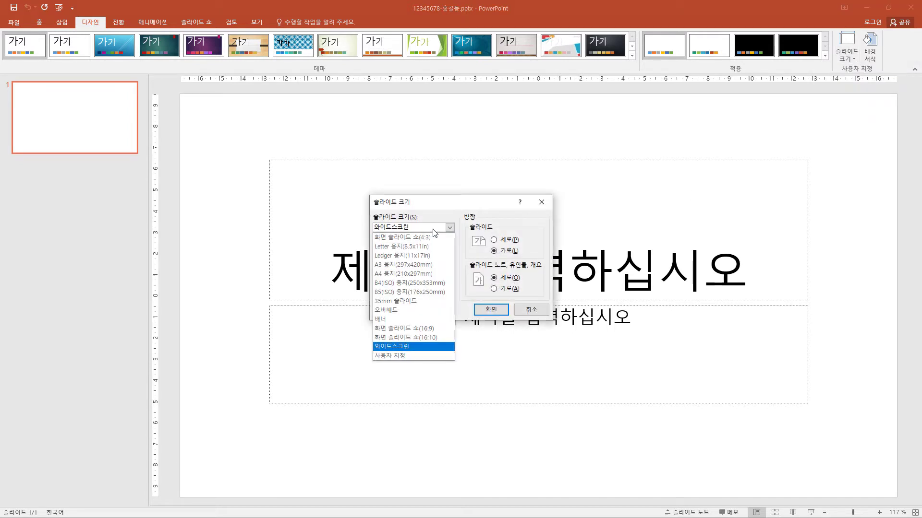
left_click(423, 274)
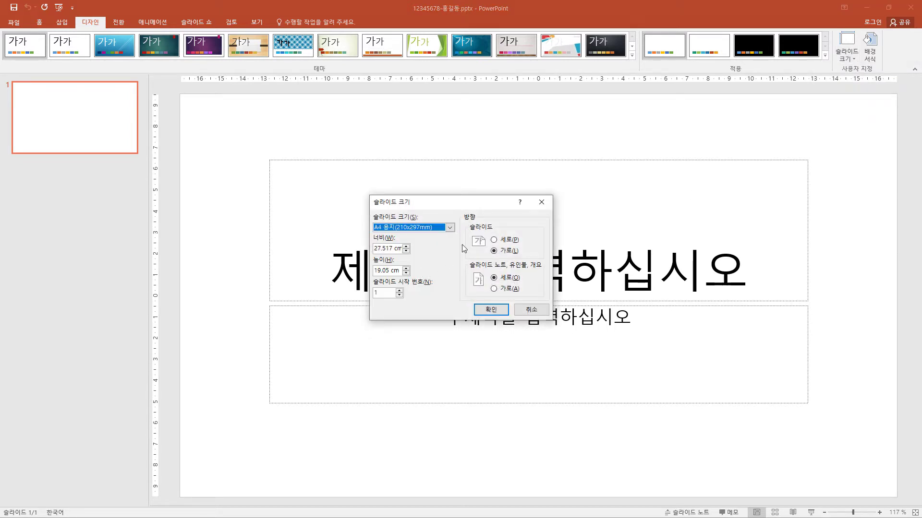
left_click(499, 315)
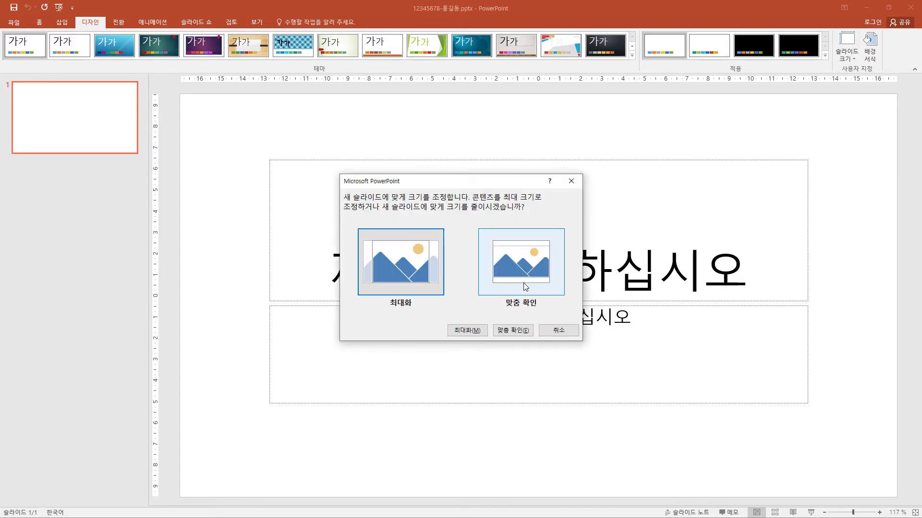
left_click(533, 286)
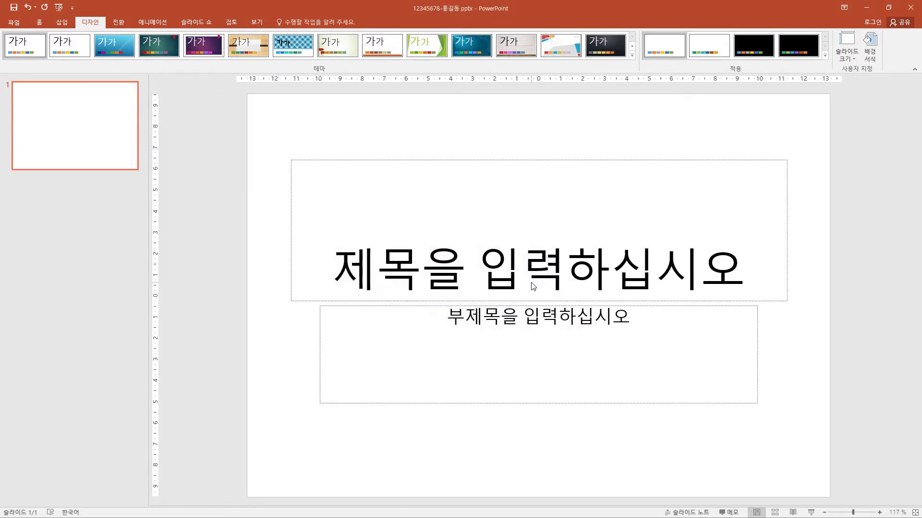
Open Slide Master view and select the Title and Content layout.
left_click(257, 22)
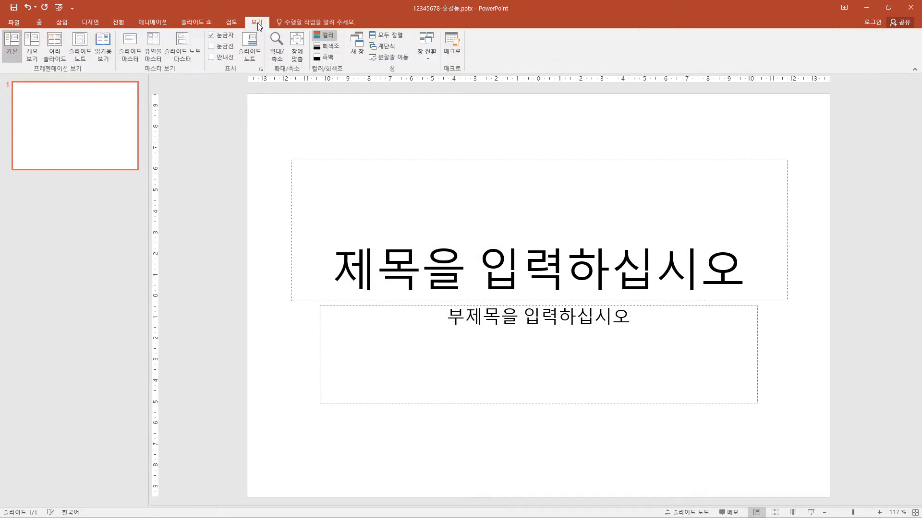
left_click(135, 50)
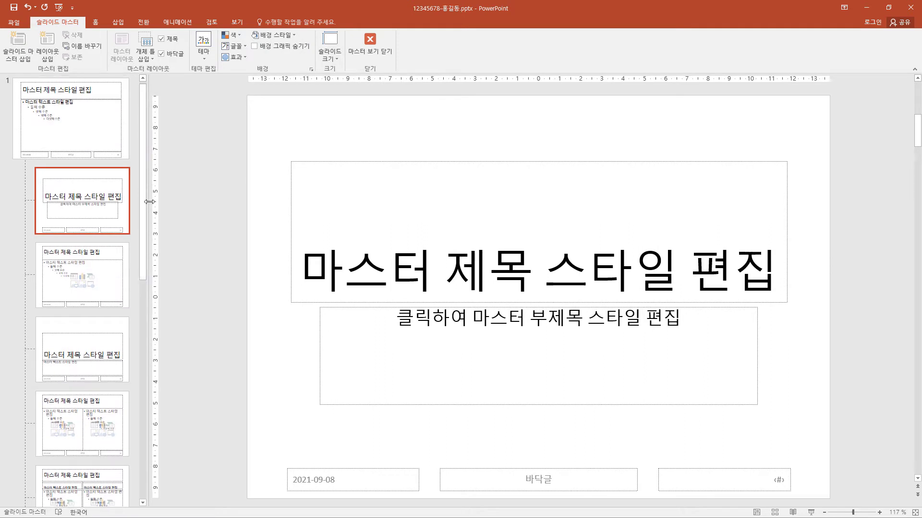
left_click(113, 277)
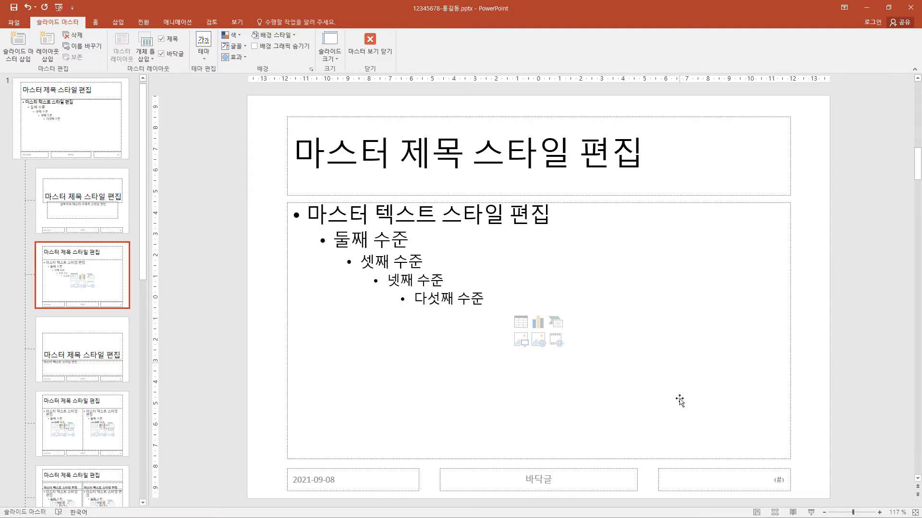
Make the layout's slide-number placeholder 16 pt black text.
left_click(780, 489)
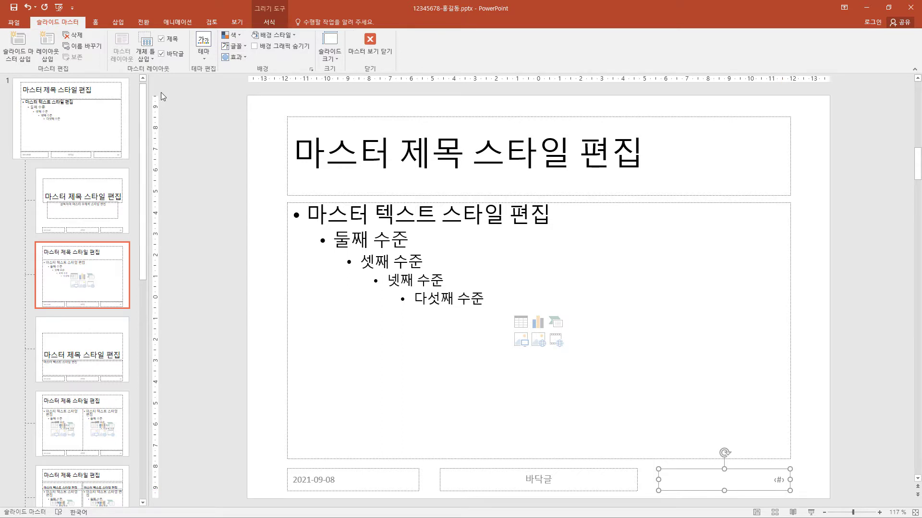
left_click(95, 22)
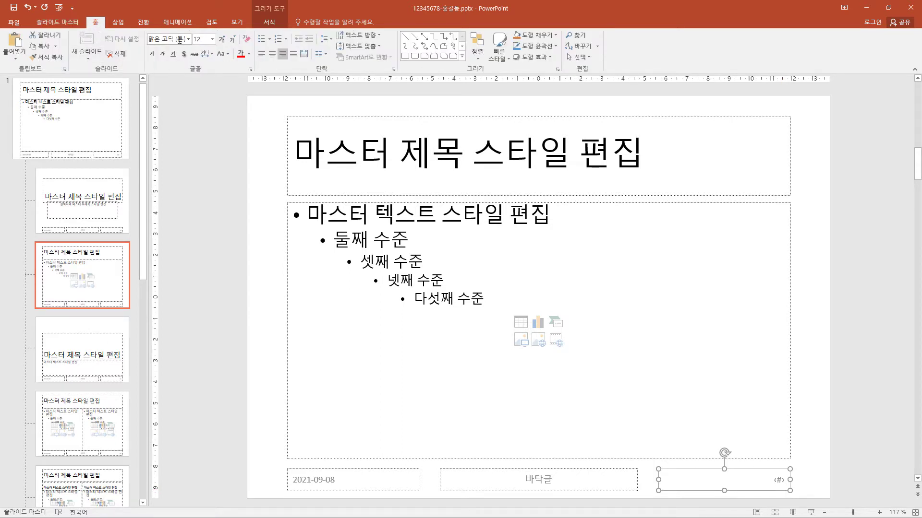
left_click(212, 41)
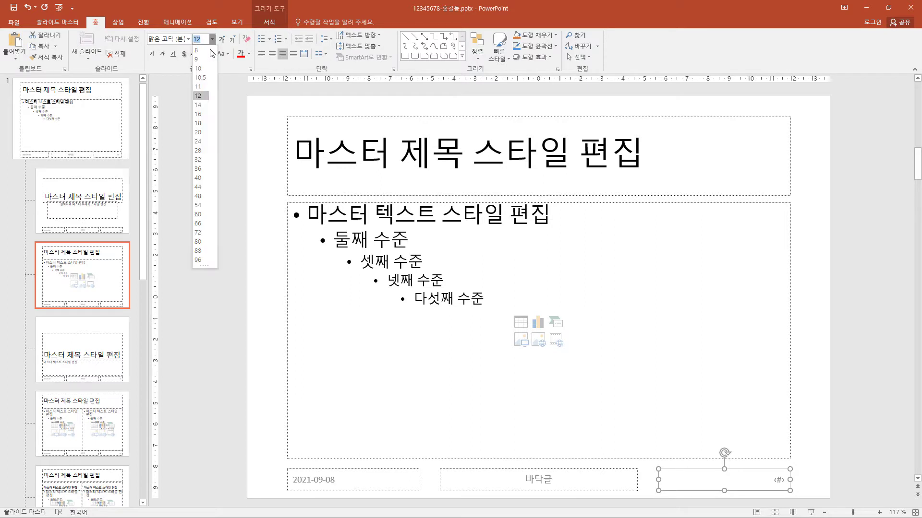
left_click(201, 114)
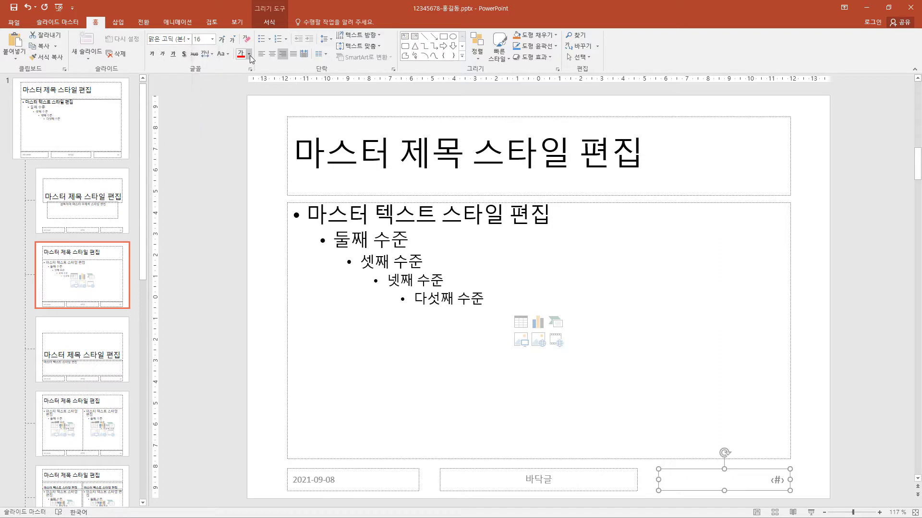
left_click(248, 53)
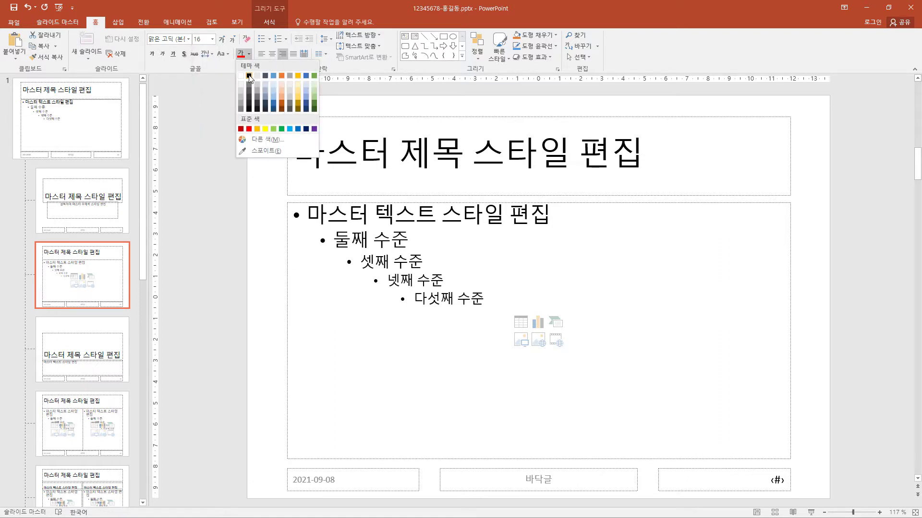
left_click(249, 75)
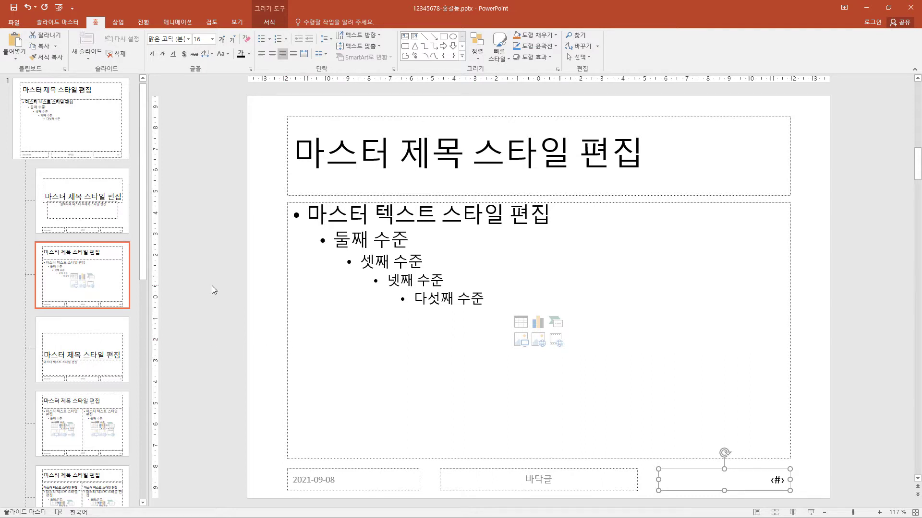
left_click(117, 23)
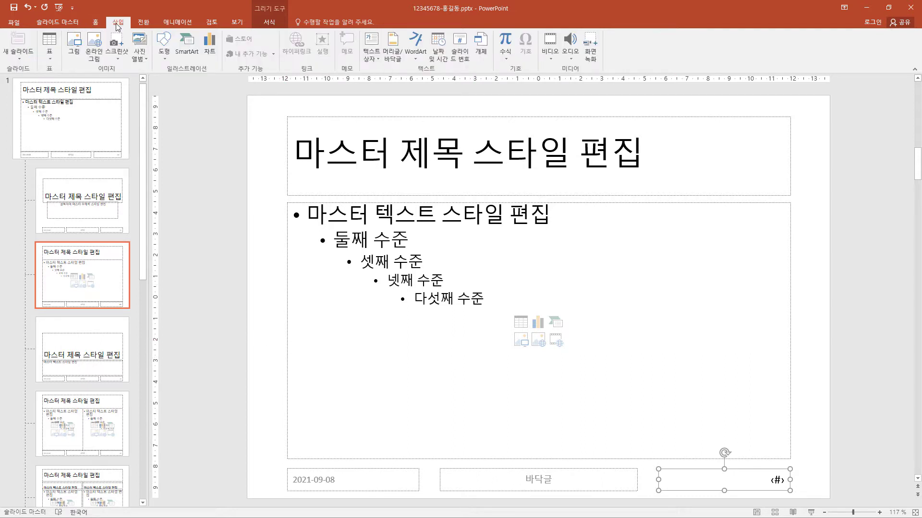
Enable slide numbers in Header & Footer, hidden on the title slide, applied to all slides.
left_click(397, 55)
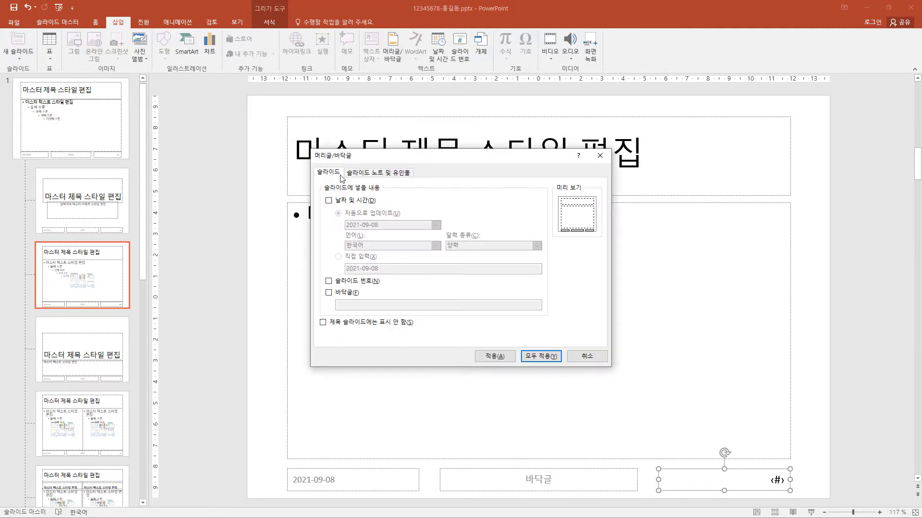
left_click(330, 281)
left_click(547, 357)
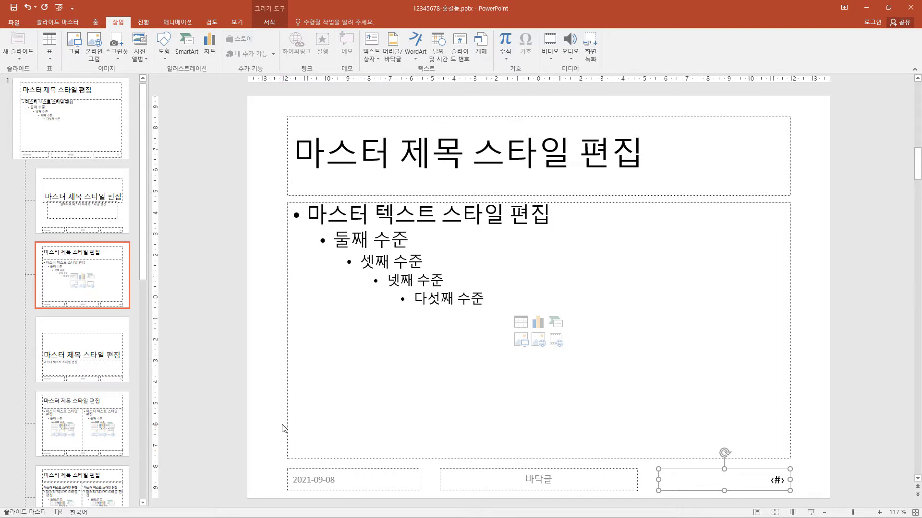
Insert 로고2.jpg from the ITQ Picture folder onto the Title and Content master layout.
left_click(75, 49)
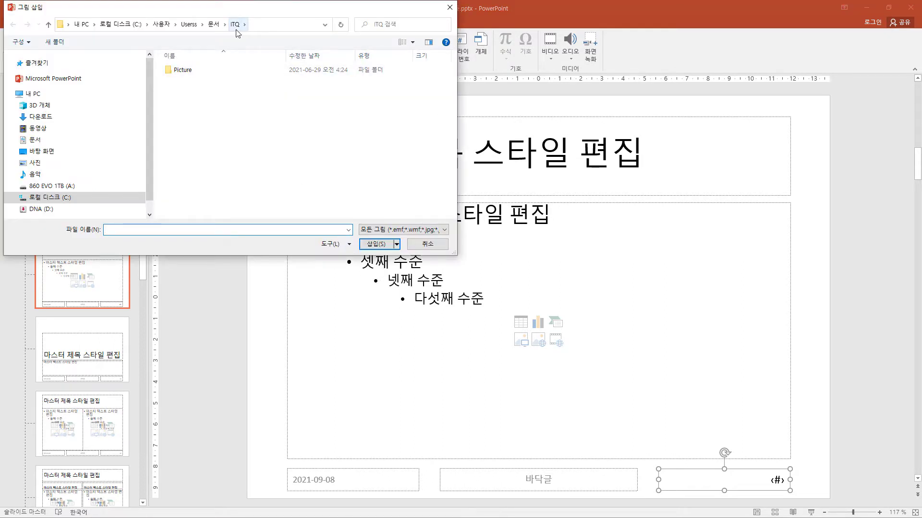
double_click(192, 70)
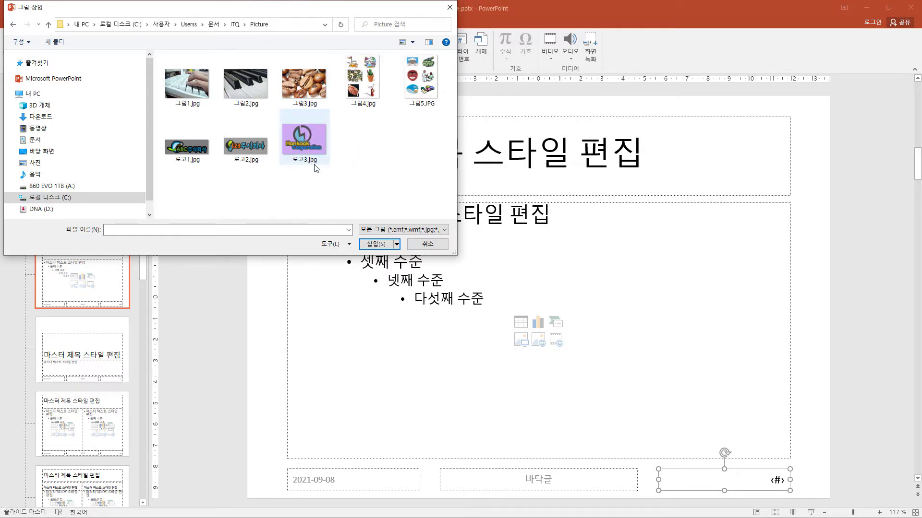
left_click(269, 230)
type("로고2.jpg")
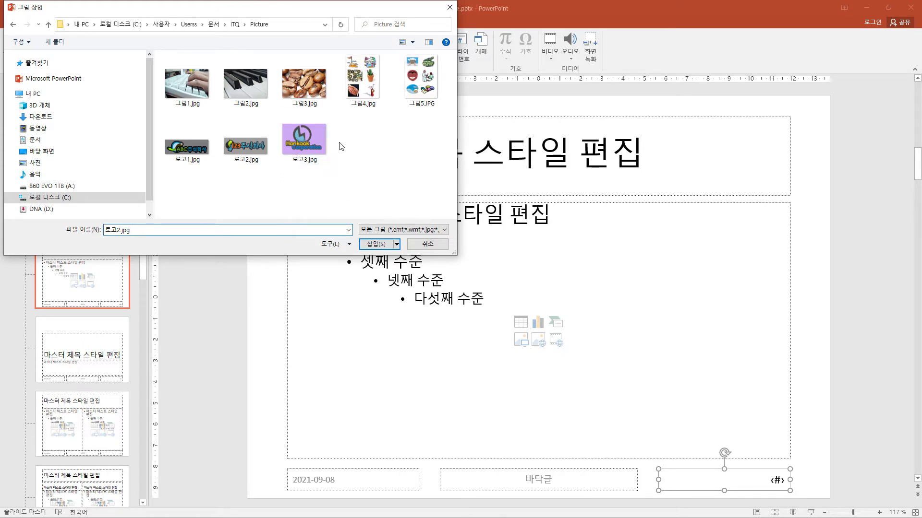
left_click(404, 231)
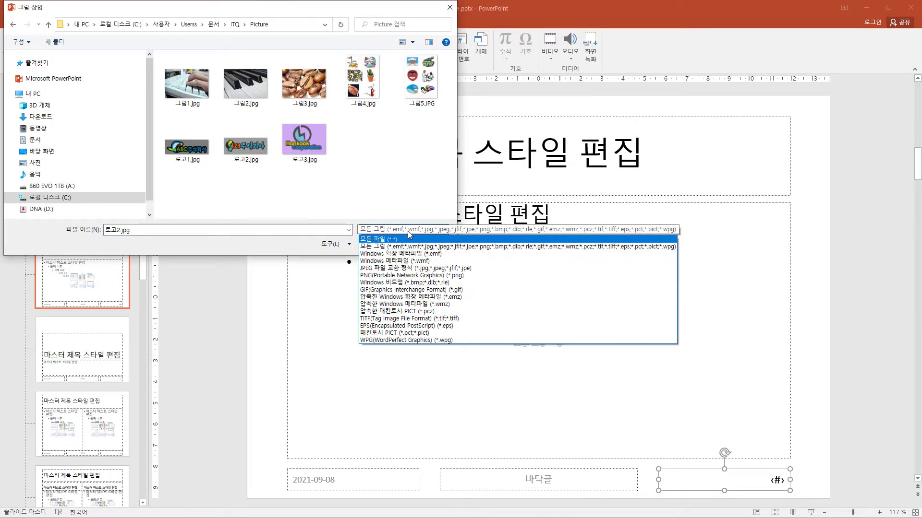
left_click(317, 235)
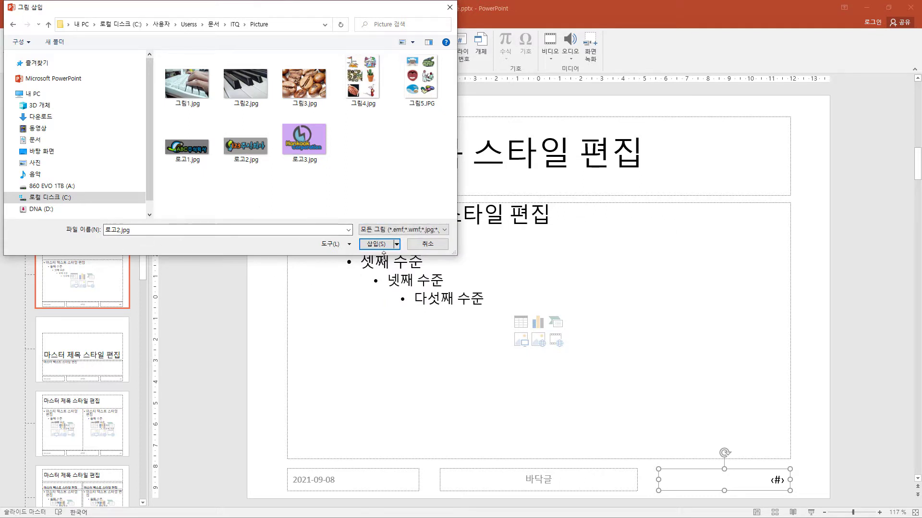
double_click(140, 231)
left_click(140, 231)
left_click(384, 245)
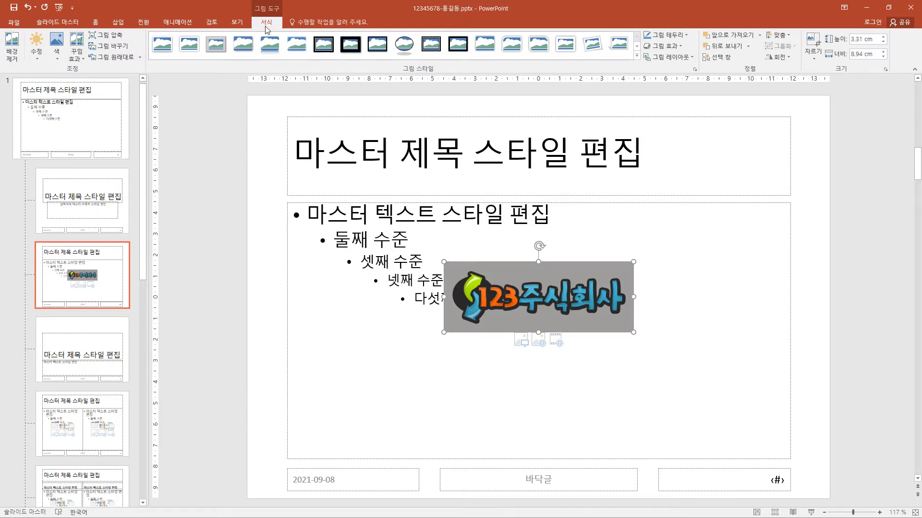
Make the logo's grey background transparent and shrink it to about 3.82 × 1.41 cm at bottom-left.
left_click(57, 52)
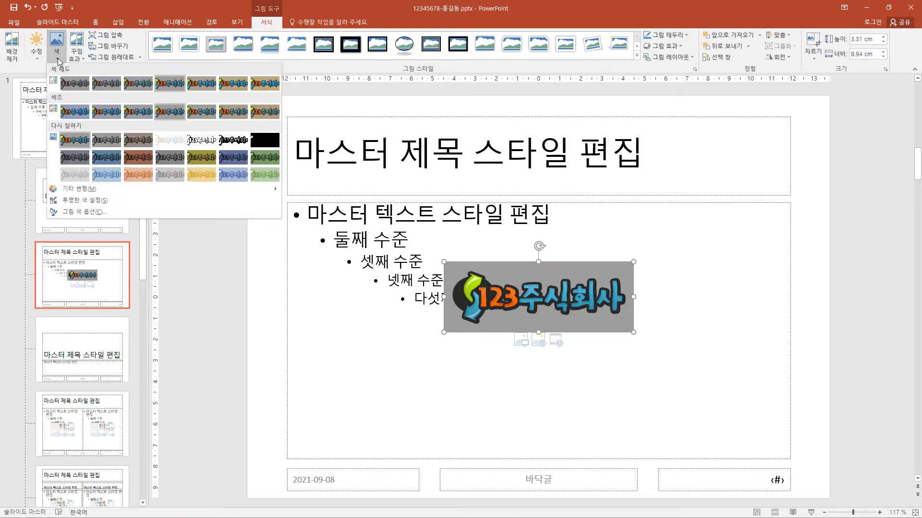
left_click(116, 200)
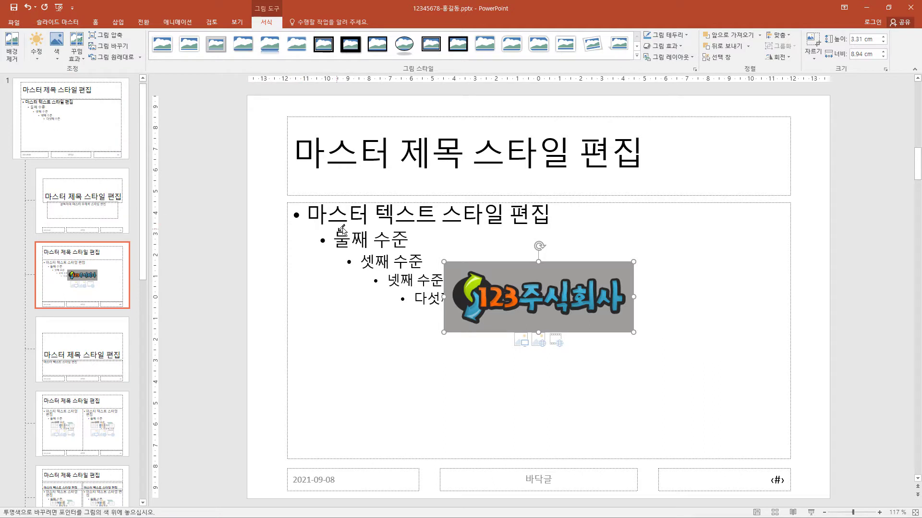
left_click(533, 275)
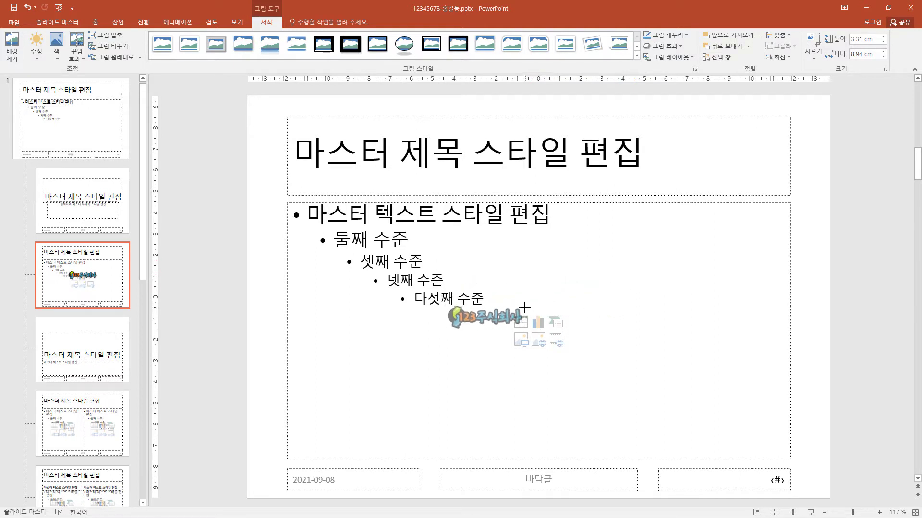
mouse_move(633, 261)
left_mouse_down()
mouse_move(526, 302)
mouse_move(331, 452)
mouse_move(326, 475)
left_mouse_up()
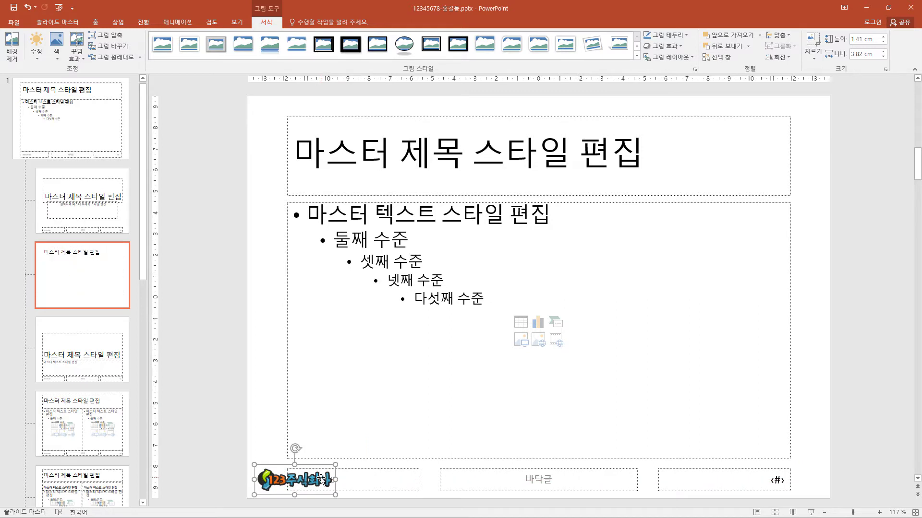
key("ctrl+z")
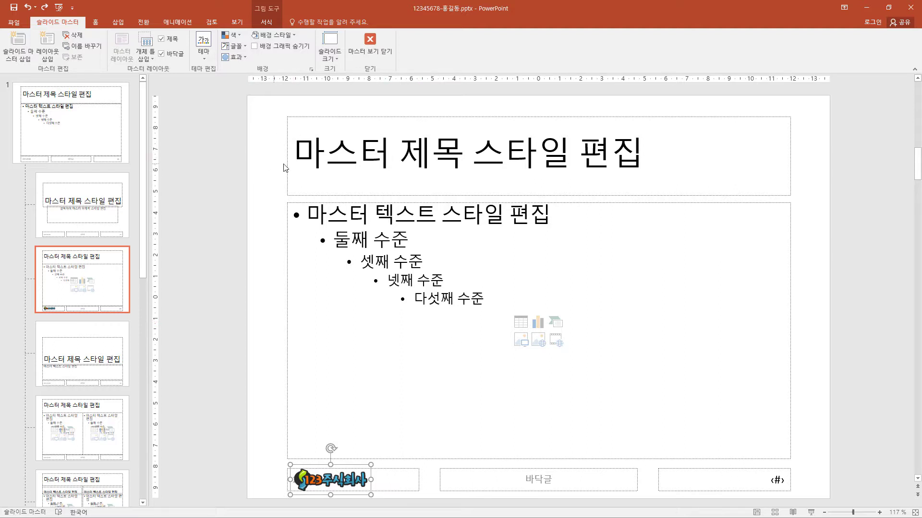
left_click(95, 23)
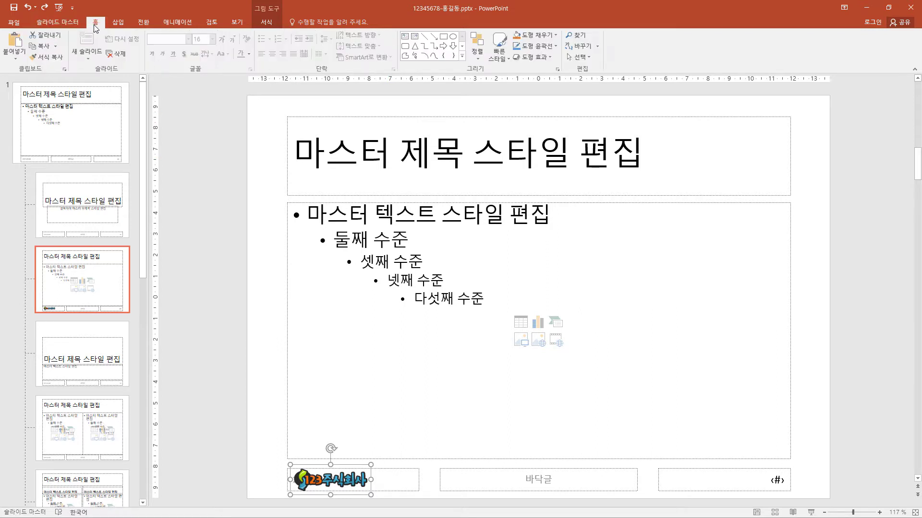
Draw a pentagon arrow banner across the title top with no outline and light green fill.
left_click(463, 57)
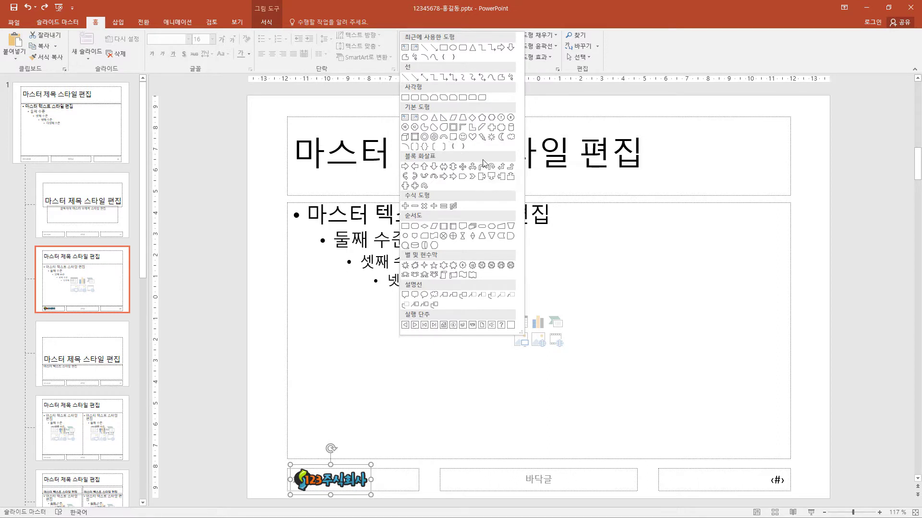
left_click(463, 177)
left_click_drag(254, 133, 822, 147)
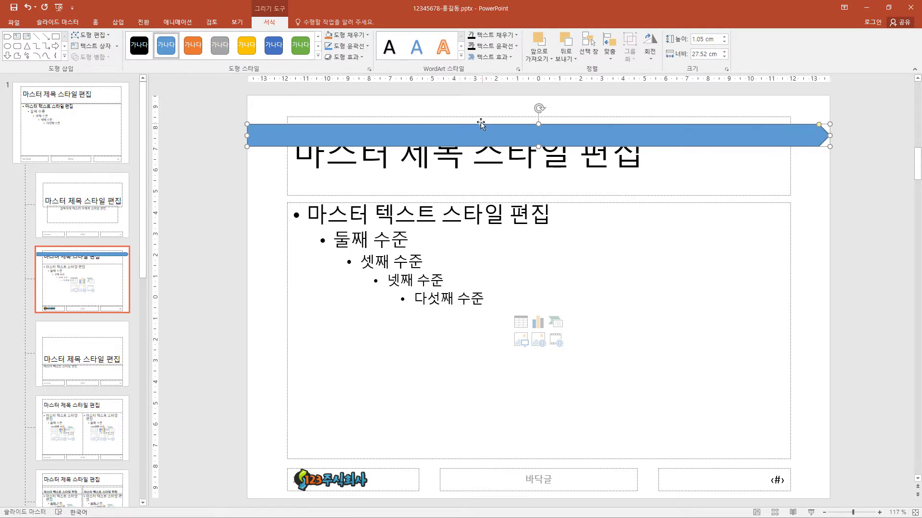
left_click(368, 45)
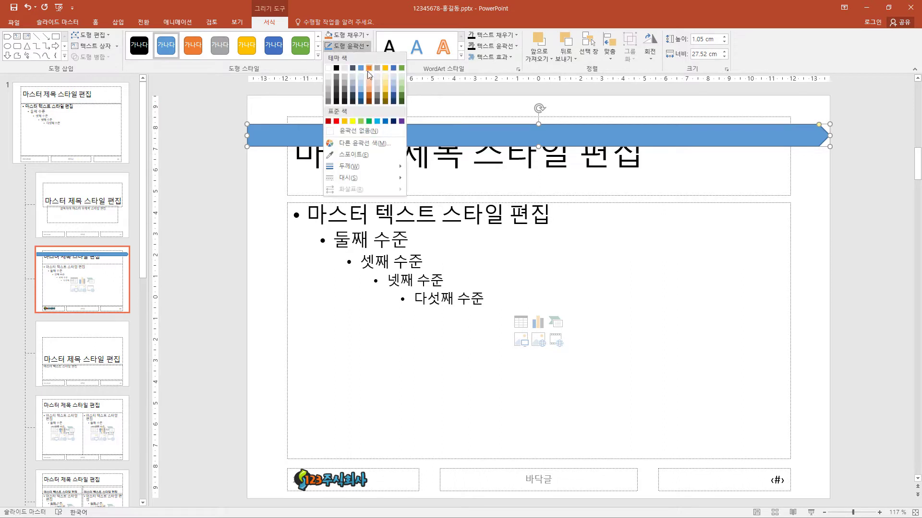
left_click(353, 134)
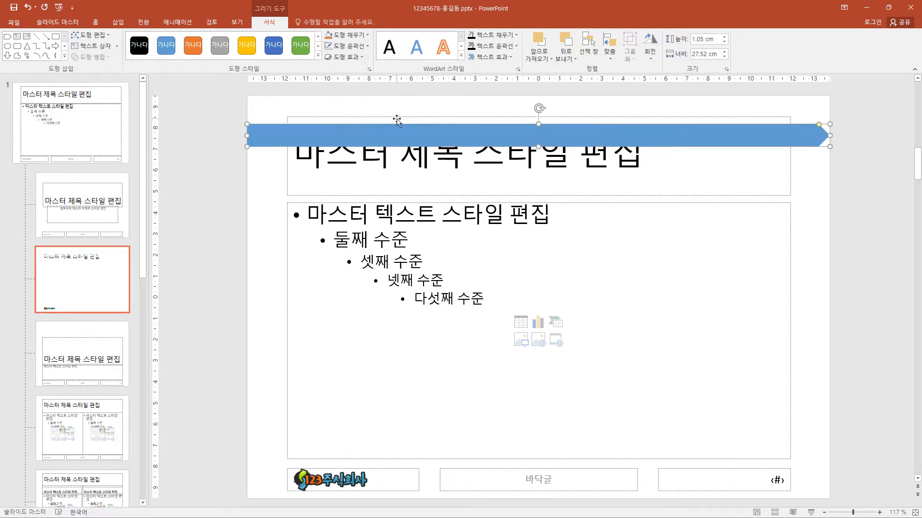
left_click(368, 37)
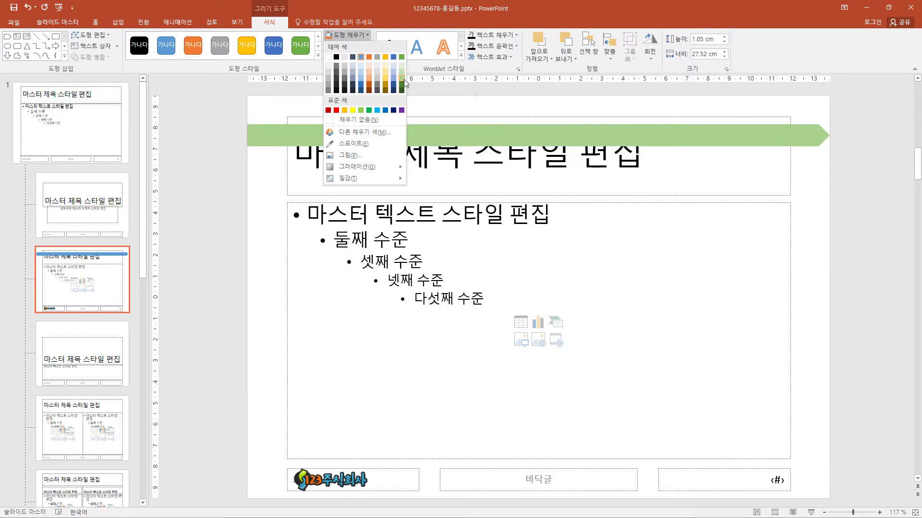
left_click(404, 78)
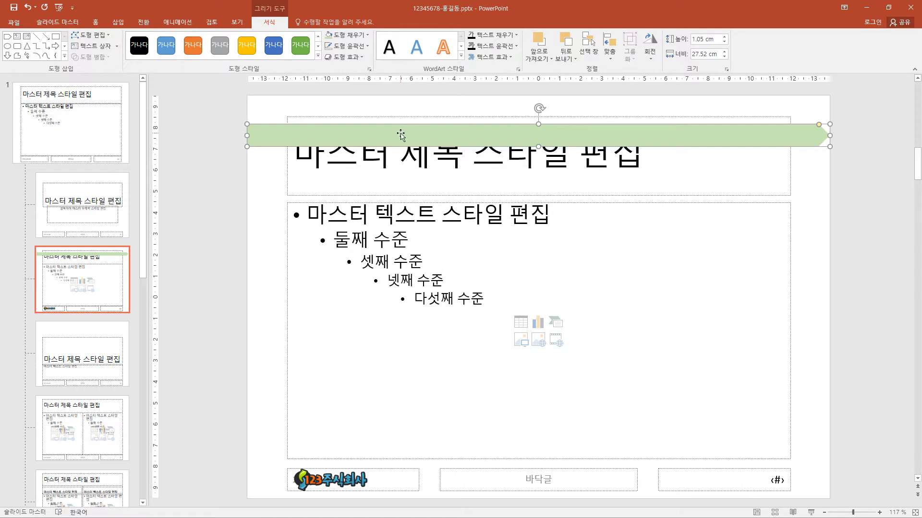
Draw a 2.4 × 20.69 cm trapezoid over the banner, filled green with no outline.
left_click(64, 57)
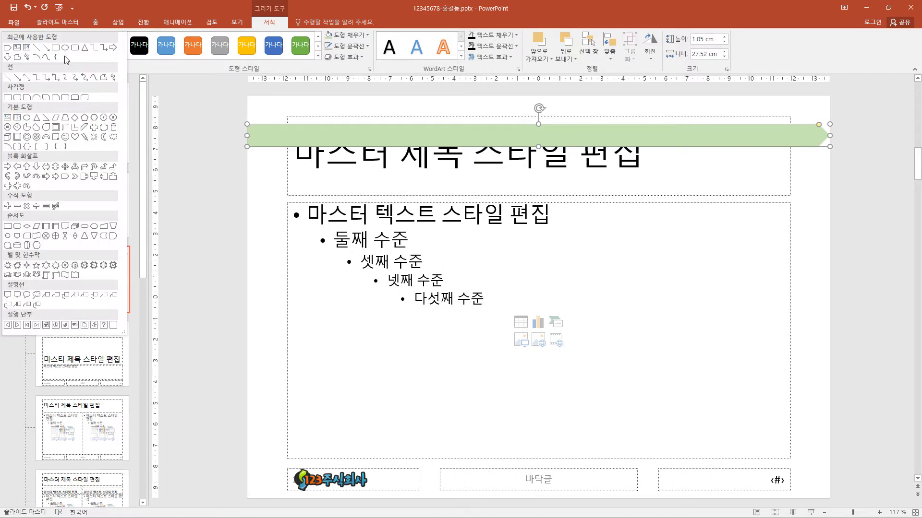
left_click(65, 118)
left_click_drag(288, 97, 757, 148)
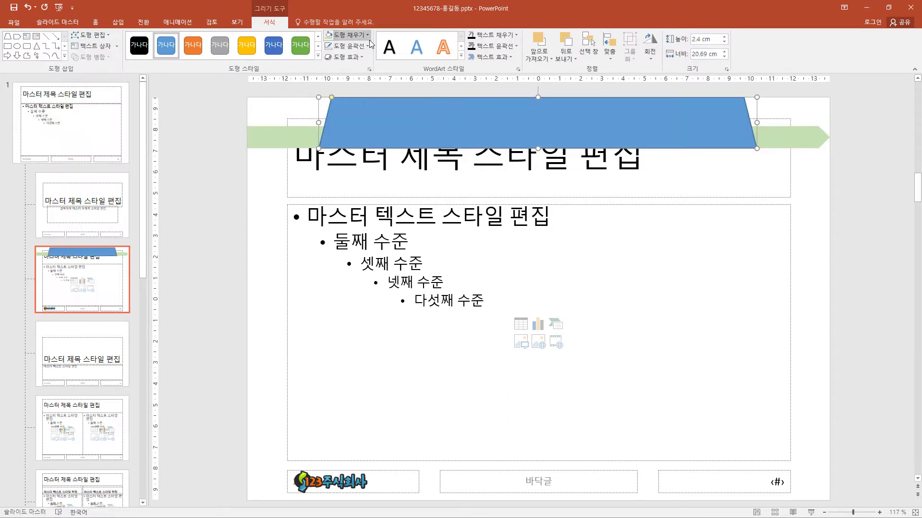
left_click(368, 35)
left_click(374, 120)
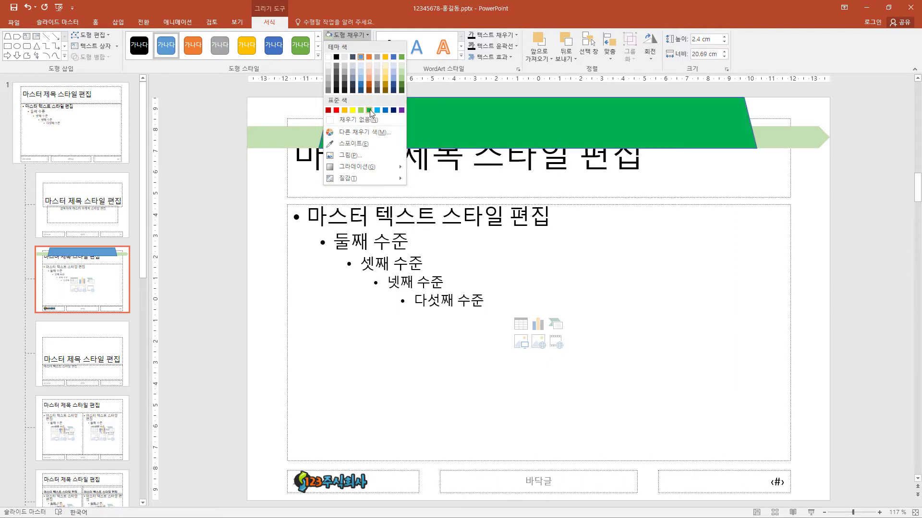
left_click(369, 110)
left_click(369, 46)
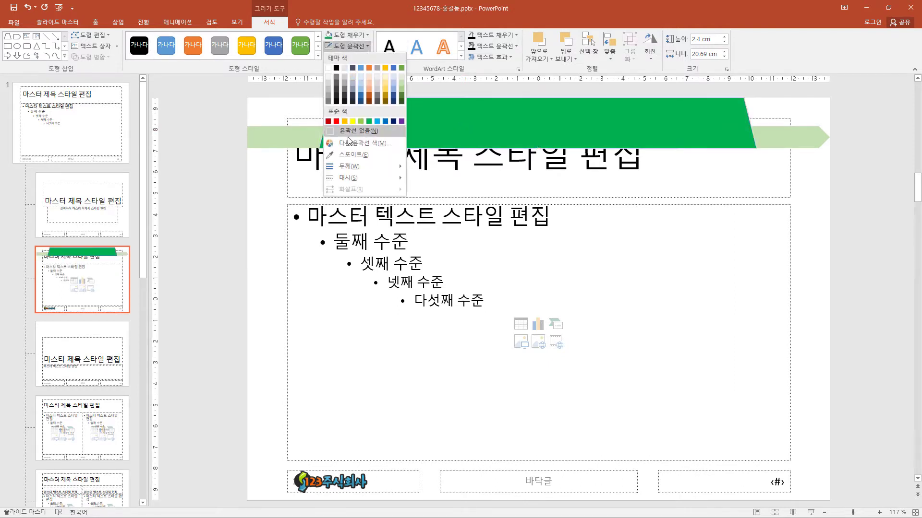
left_click(364, 133)
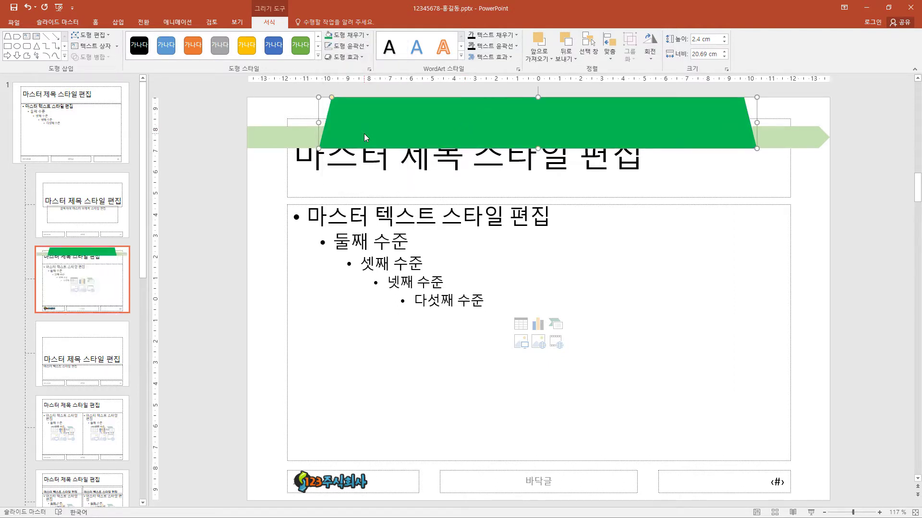
left_click(493, 192)
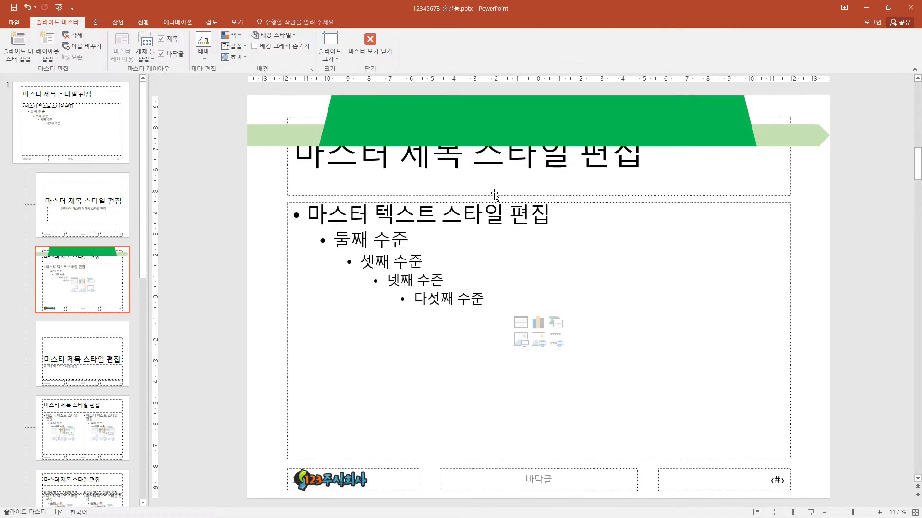
left_click(494, 194)
Bring the title placeholder in front of the trapezoid and resize it to fit the green banner.
right_click(495, 194)
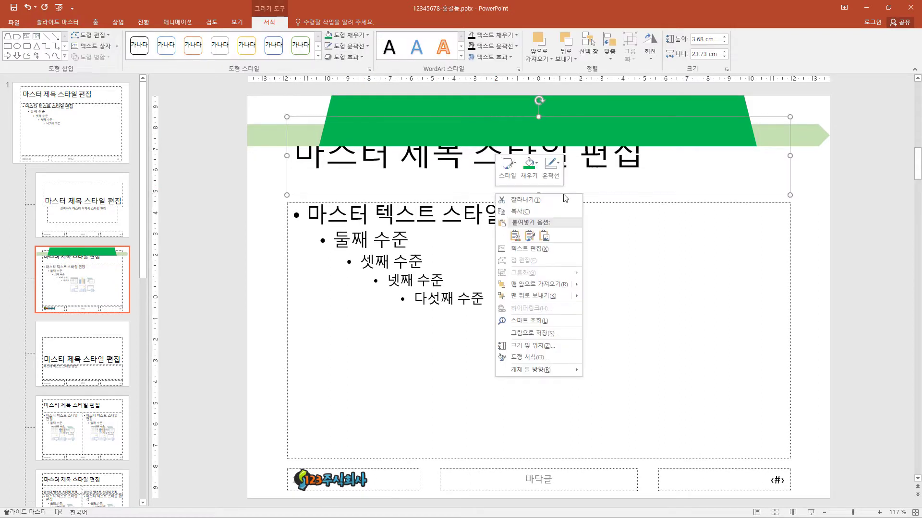
left_click(553, 284)
left_click_drag(538, 117, 538, 96)
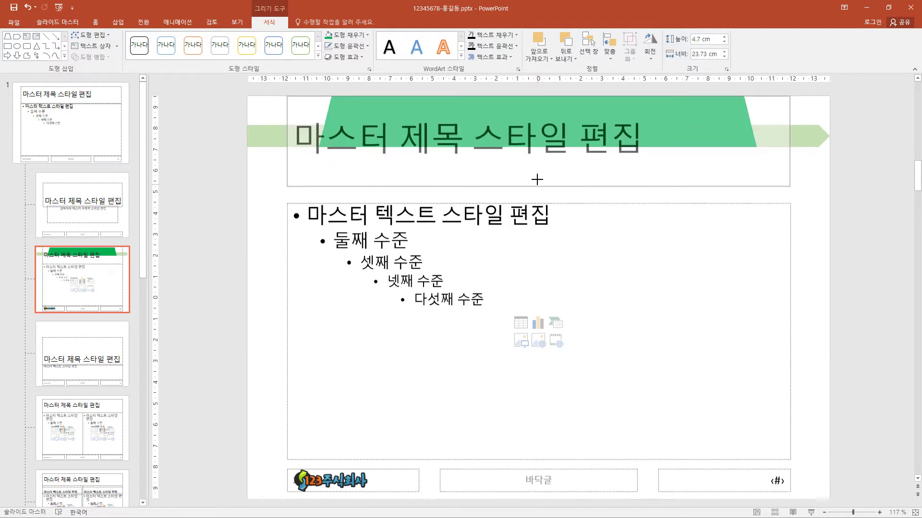
left_click_drag(541, 198, 538, 150)
Format the master title in 궁서 font, 40 pt, white.
left_click(101, 22)
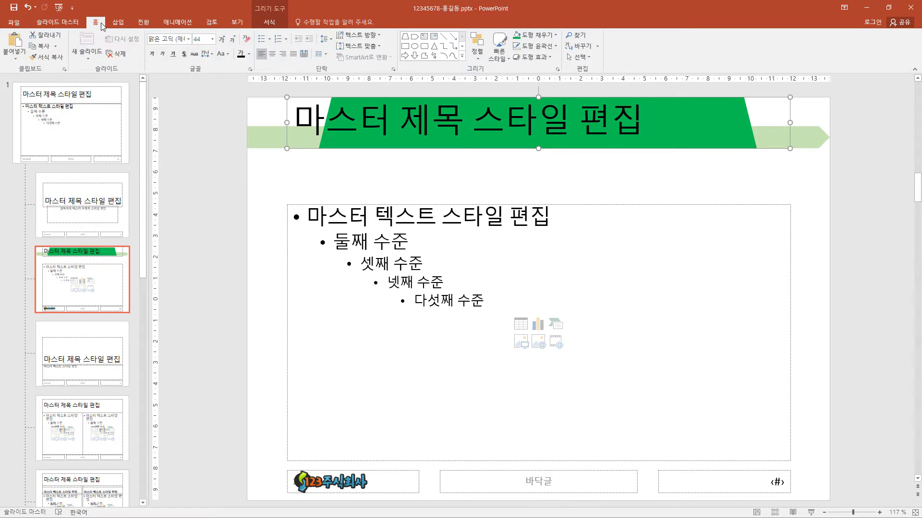
left_click(165, 39)
type("궁서")
key("Return")
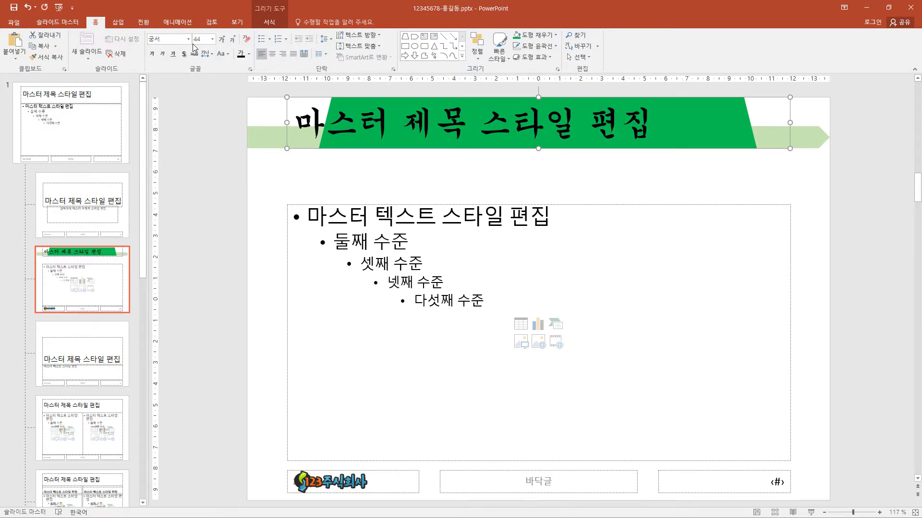
left_click(228, 41)
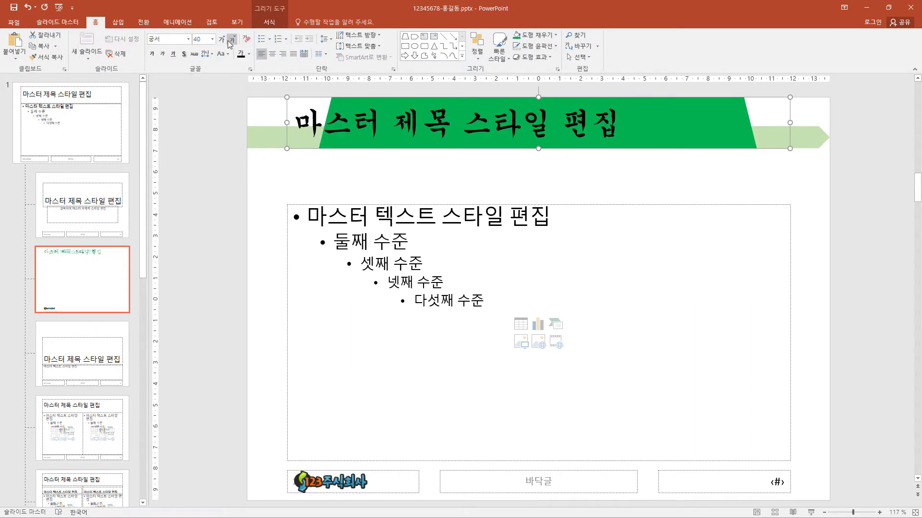
left_click(249, 53)
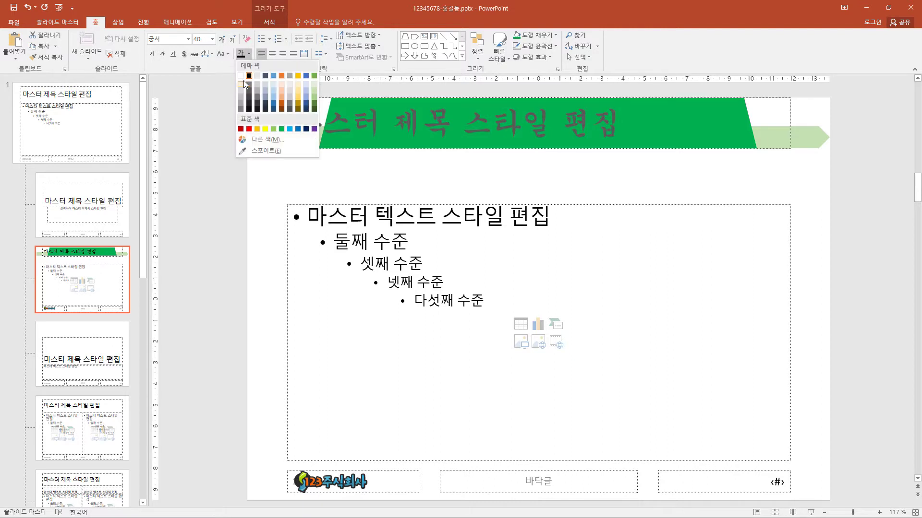
left_click(243, 79)
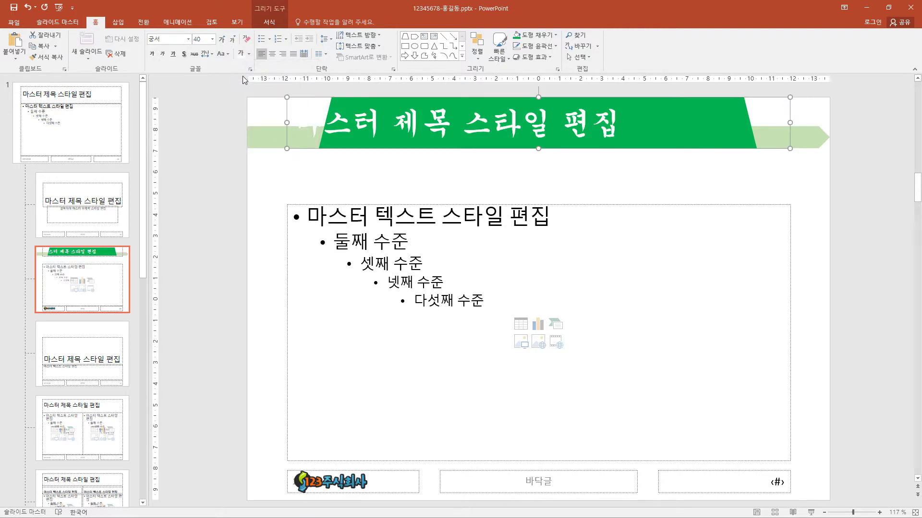
Centre the title text horizontally and vertically within its banner.
left_click(276, 56)
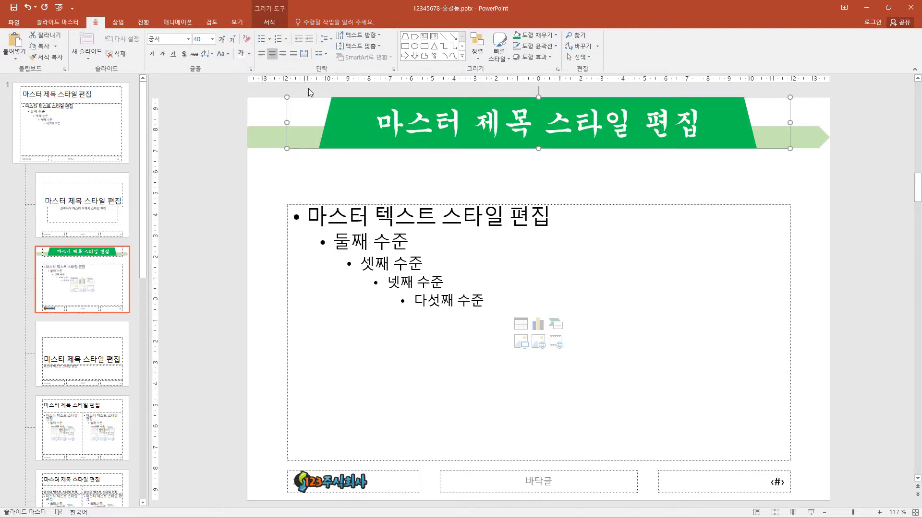
left_click(359, 46)
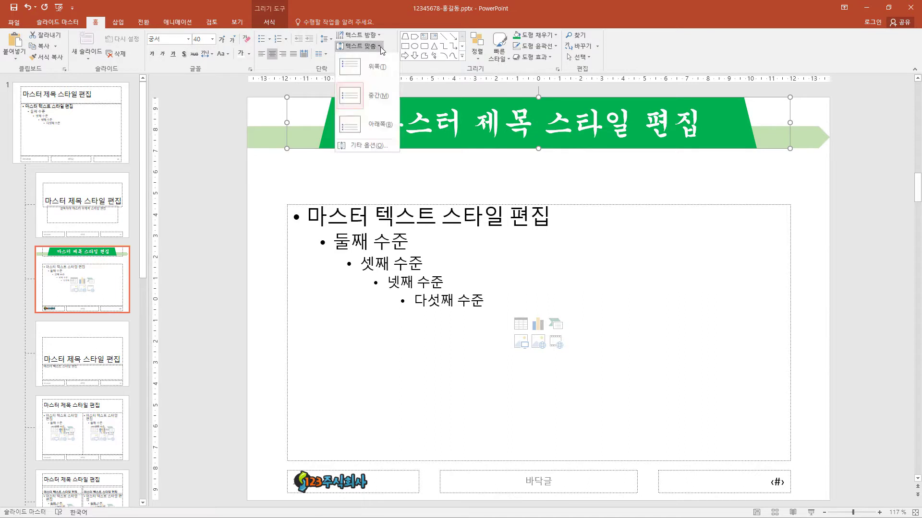
left_click(356, 98)
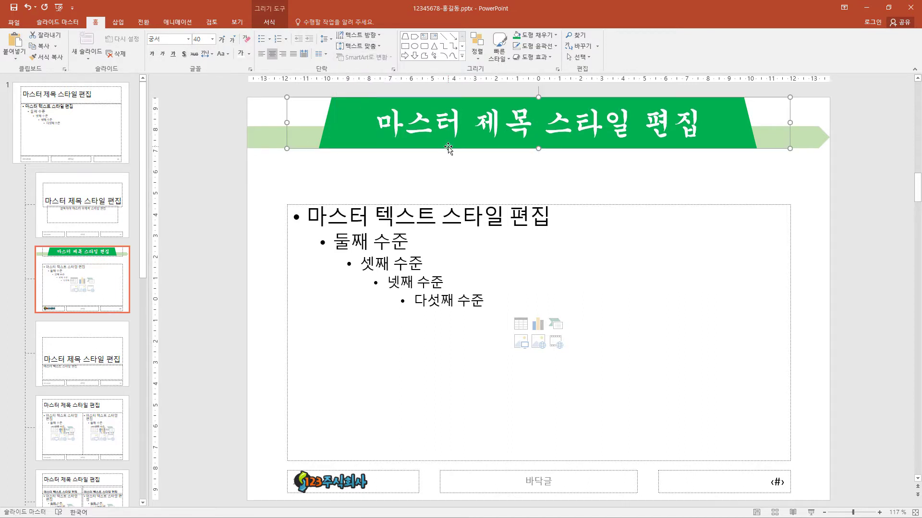
left_click(65, 24)
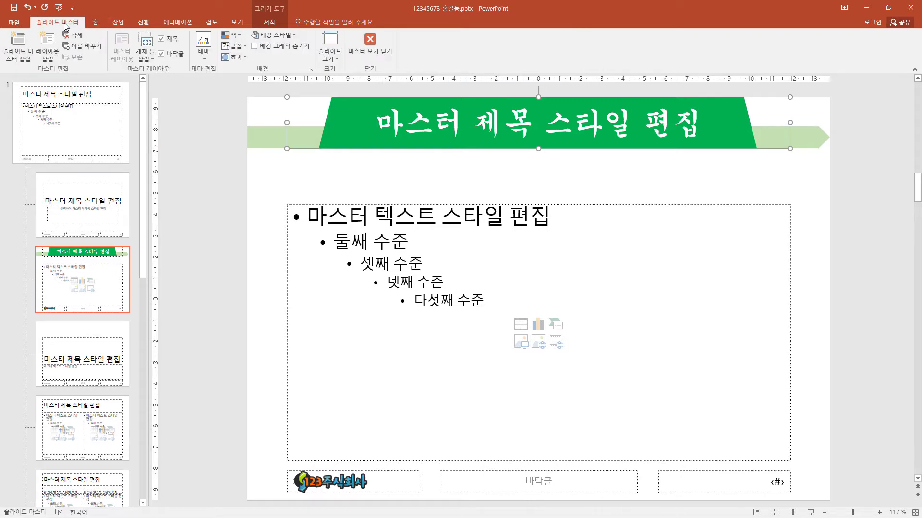
Return to normal view and add new slides after slide 1 to make six slides.
left_click(370, 46)
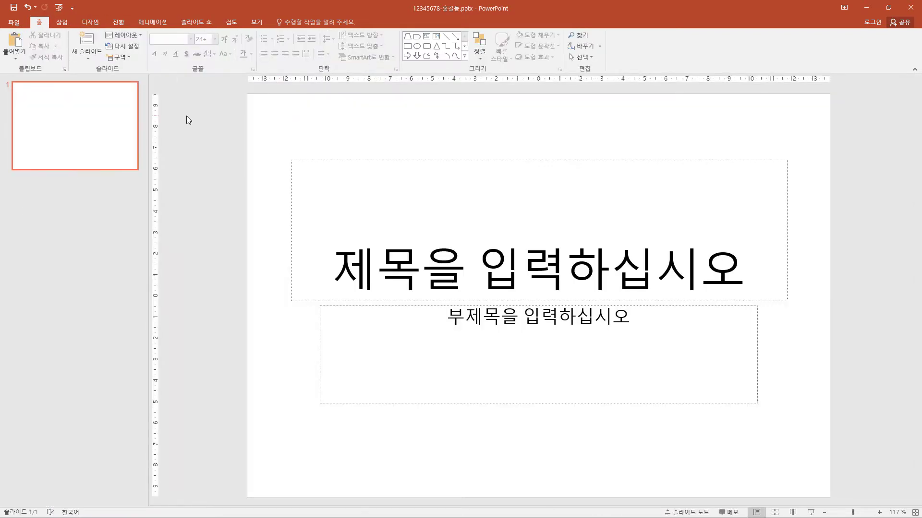
left_click(76, 130)
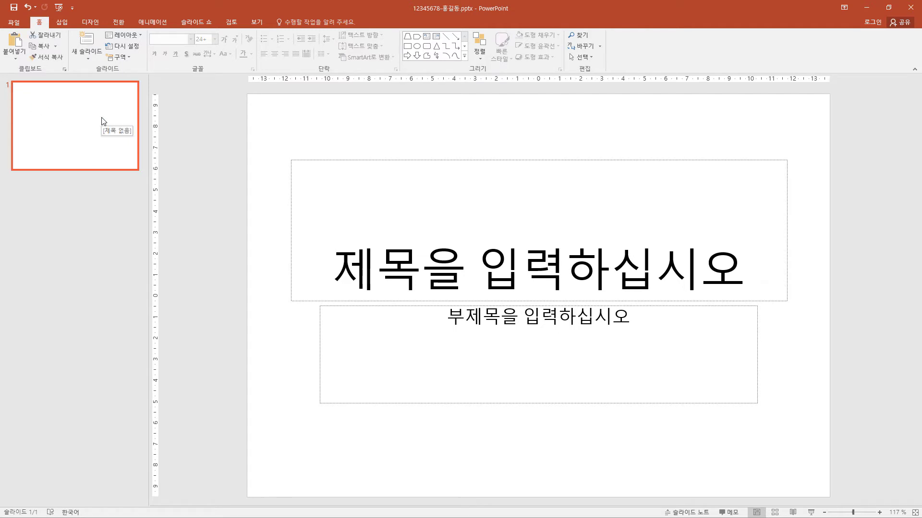
key("Return")
key("Return")
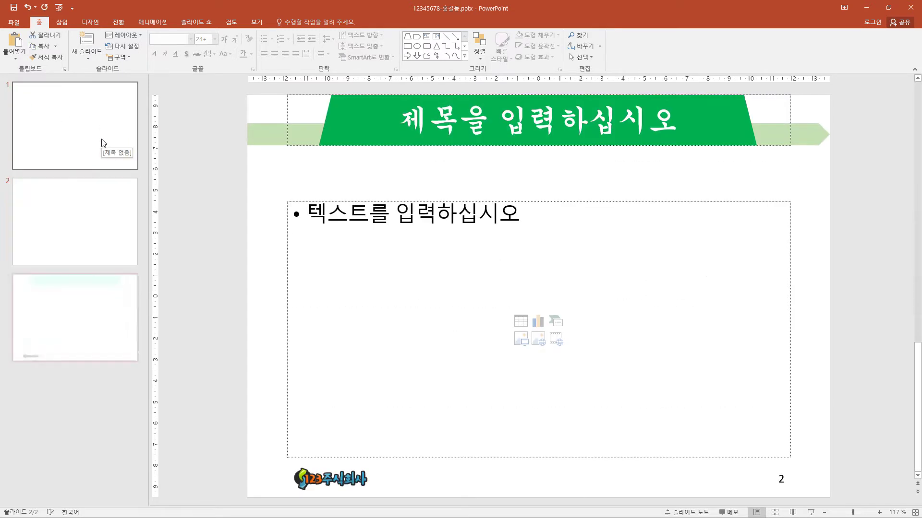
key("Return")
key("Return")
key("Return")
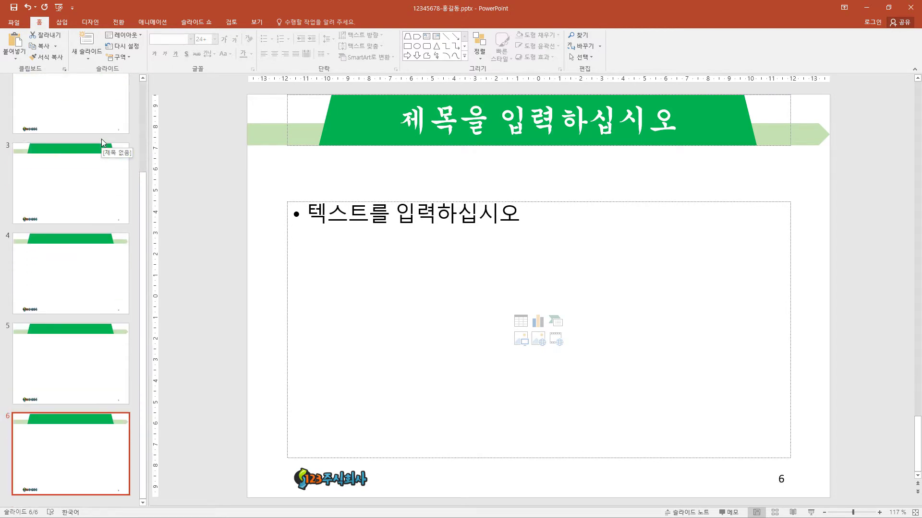
scroll(96, 266, "up", 3)
Delete slide 1's title and subtitle placeholders, leaving it blank.
left_click(88, 130)
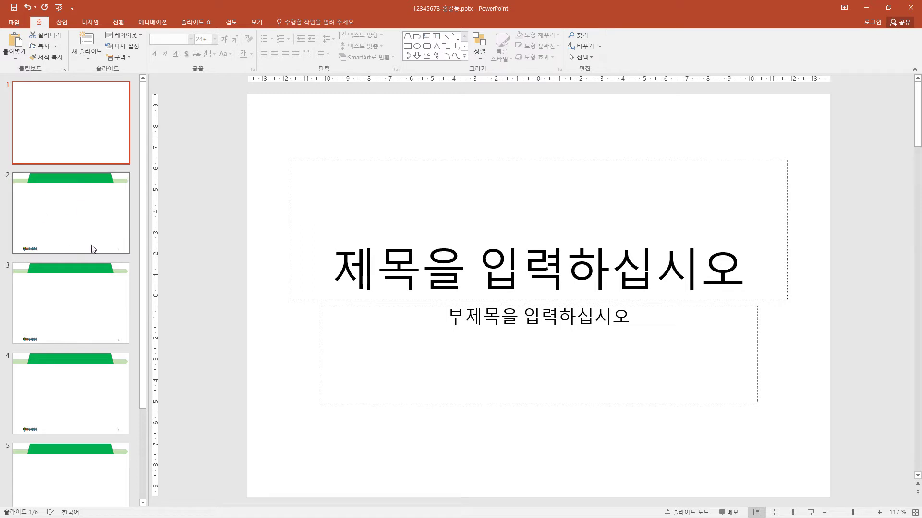
left_click_drag(254, 125, 843, 435)
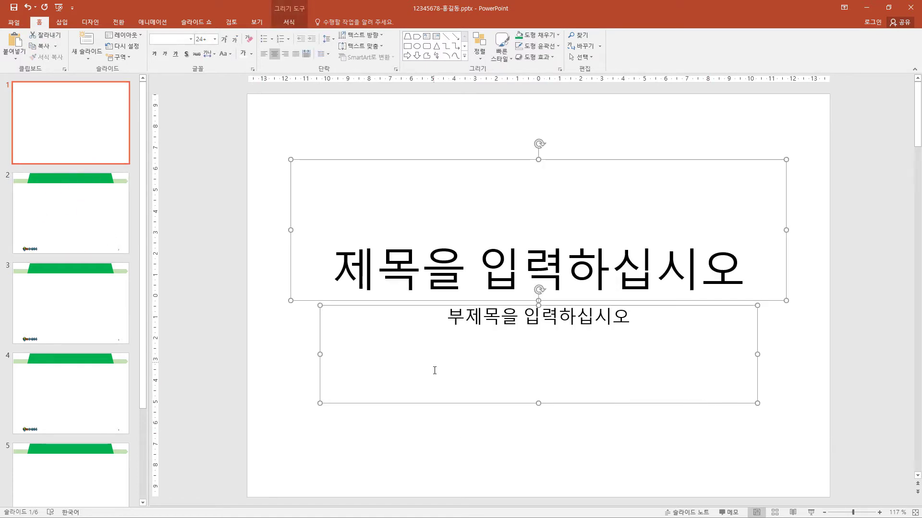
key("Delete")
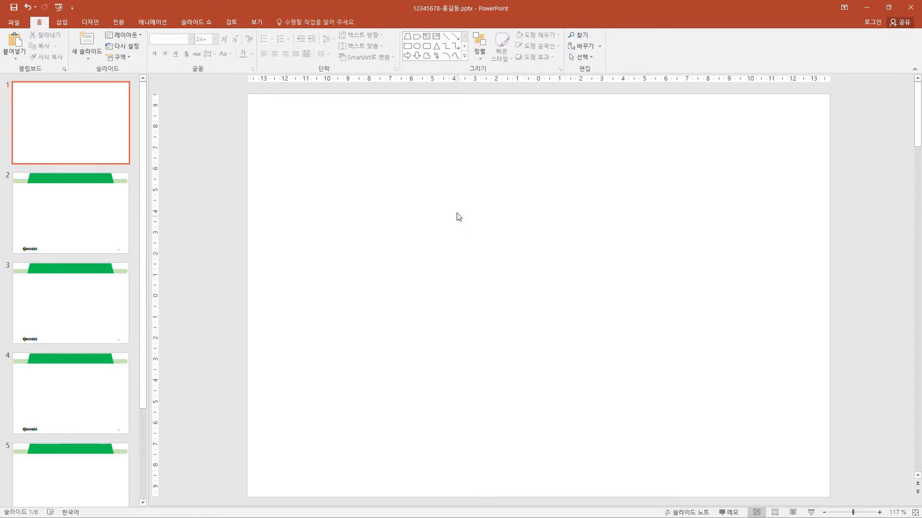
Draw a rectangle over slide 1's right half and fill it with the picture 그림3.jpg.
left_click(464, 56)
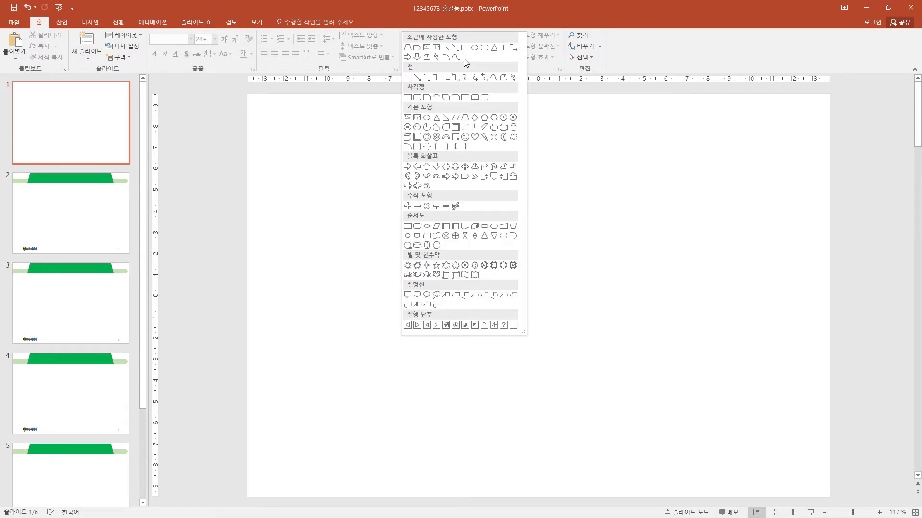
left_click(408, 97)
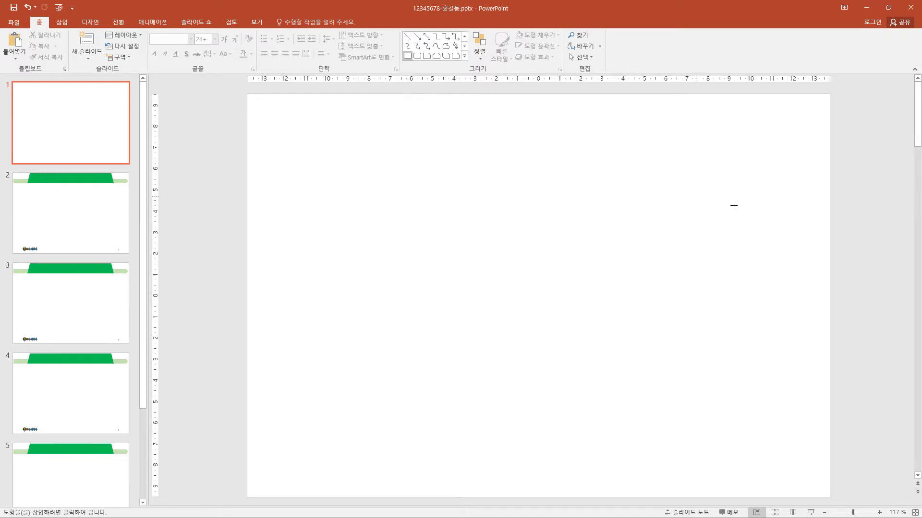
left_click_drag(578, 97, 830, 497)
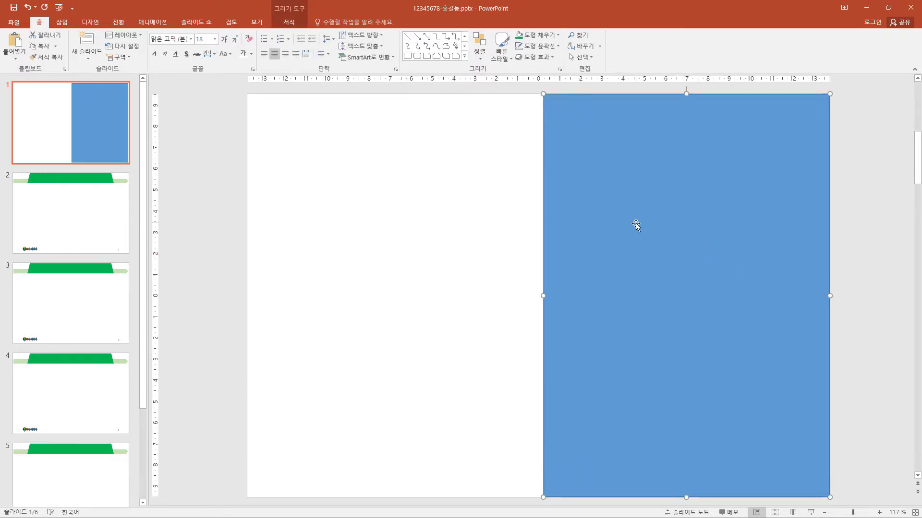
right_click(669, 240)
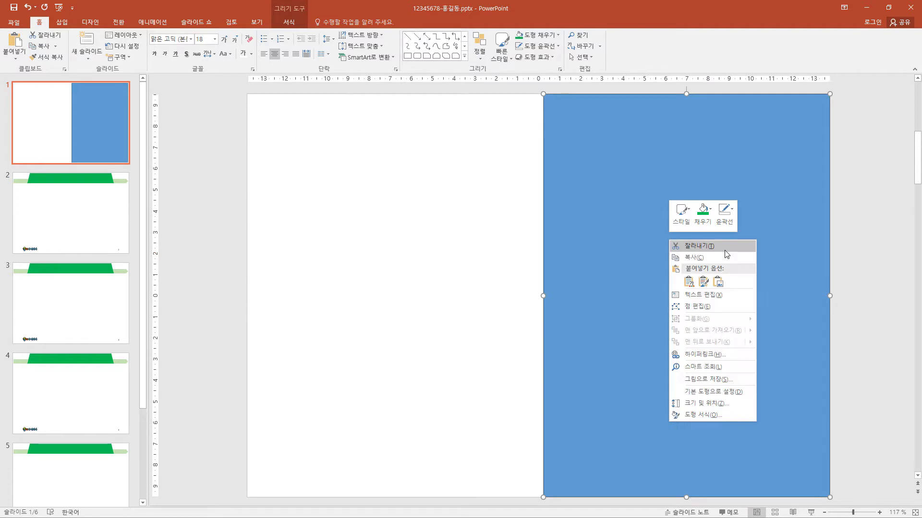
left_click(713, 414)
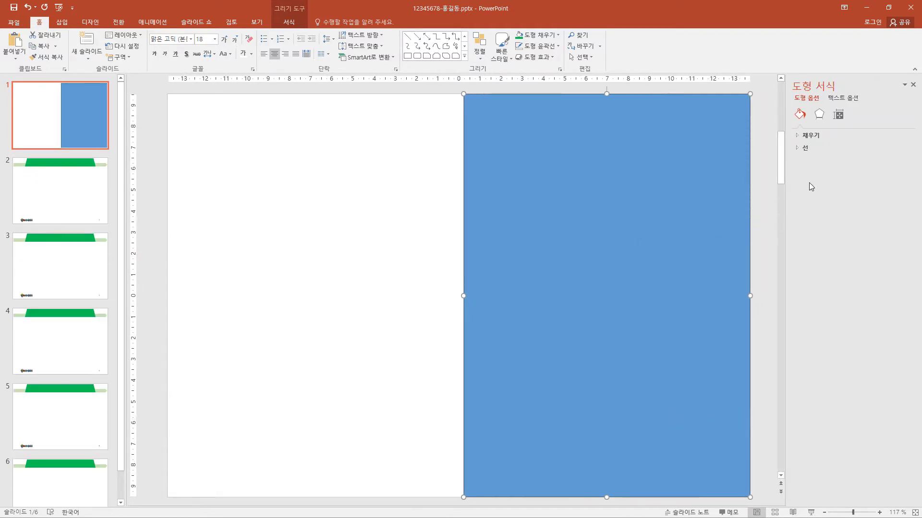
left_click(800, 137)
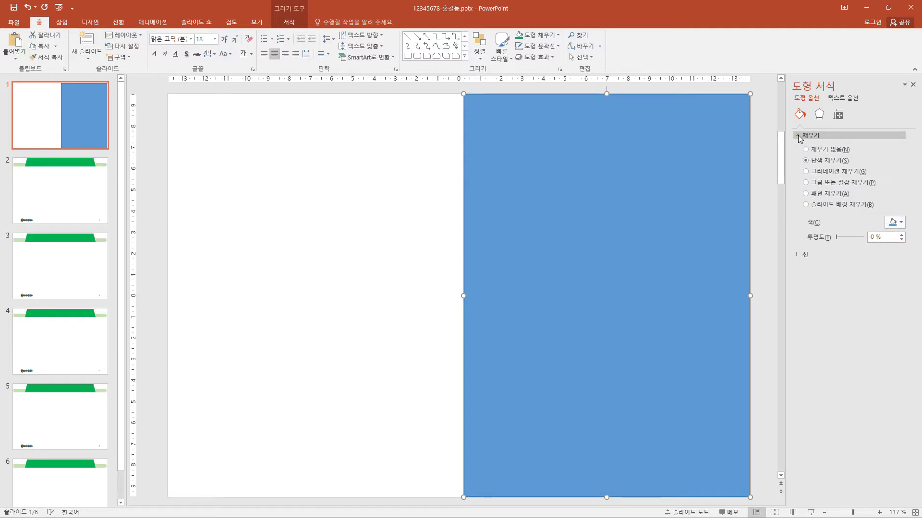
left_click(840, 184)
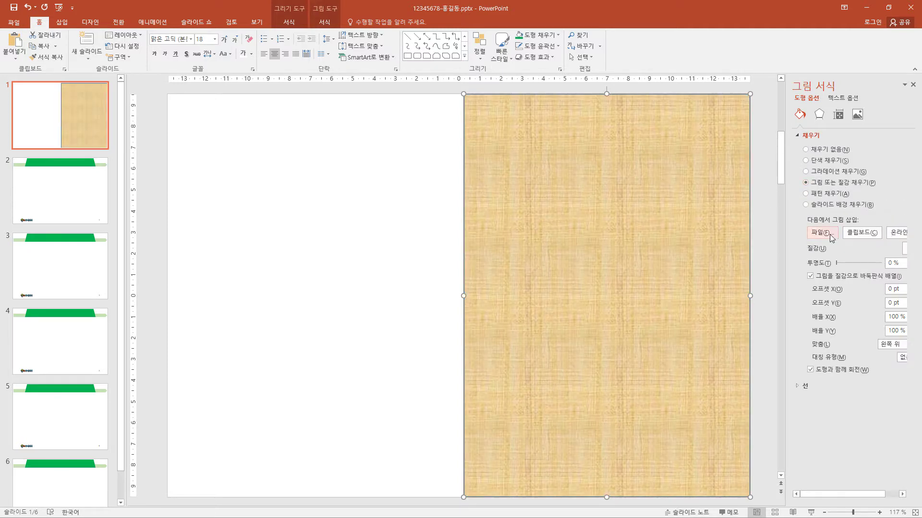
left_click(822, 233)
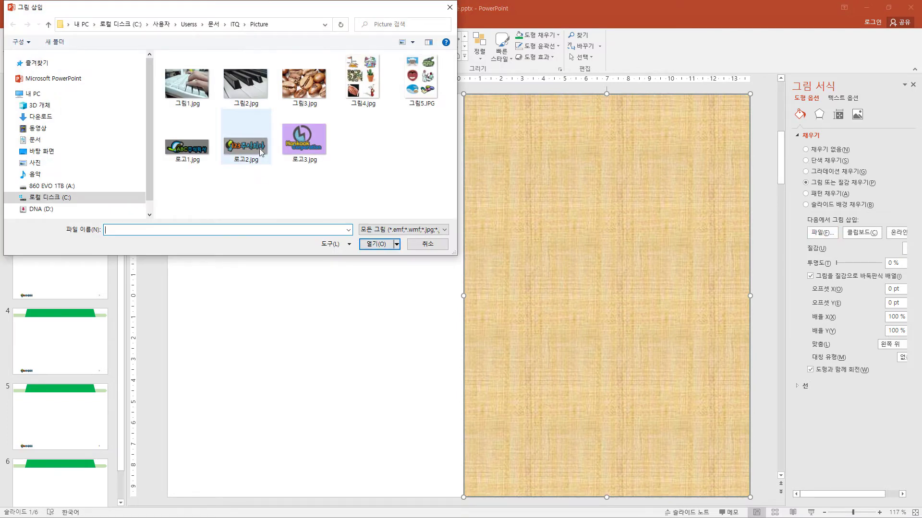
left_click(304, 84)
left_click(376, 244)
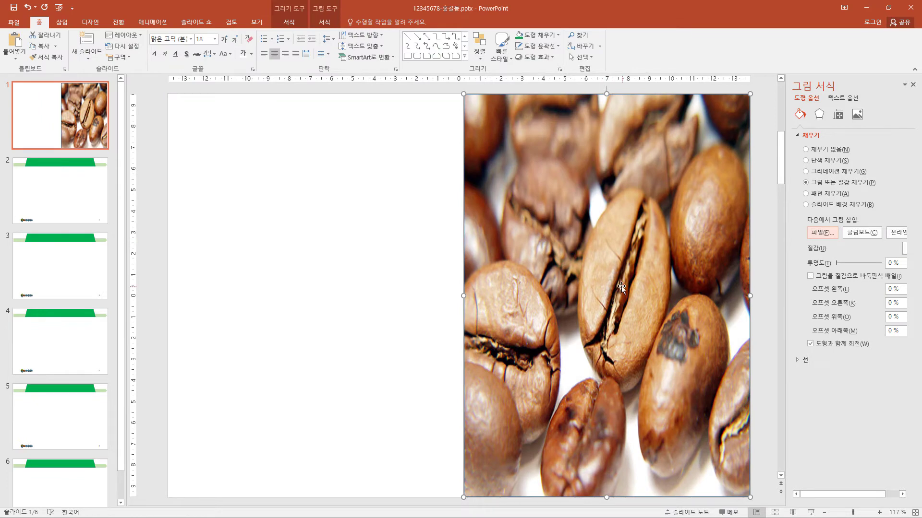
Set the picture fill to 50% transparency and give the rectangle 5-point soft edges.
double_click(891, 263)
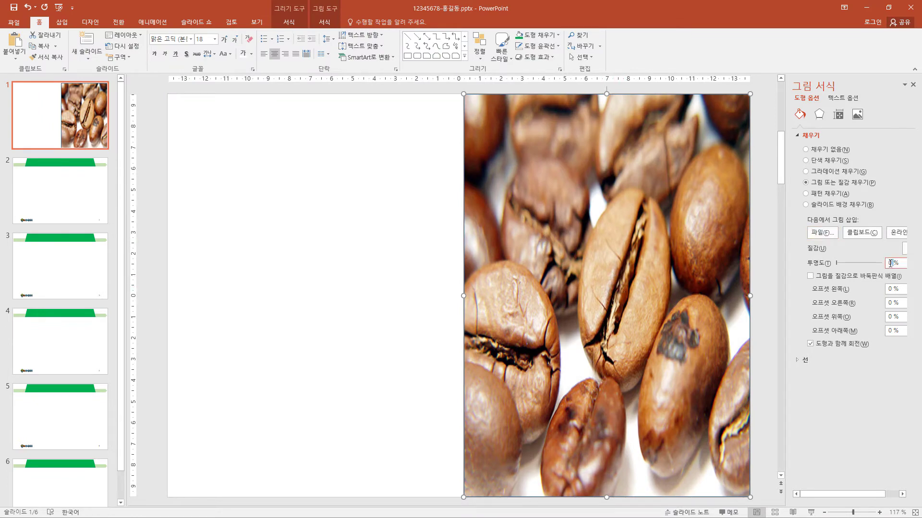
type("50")
key("Return")
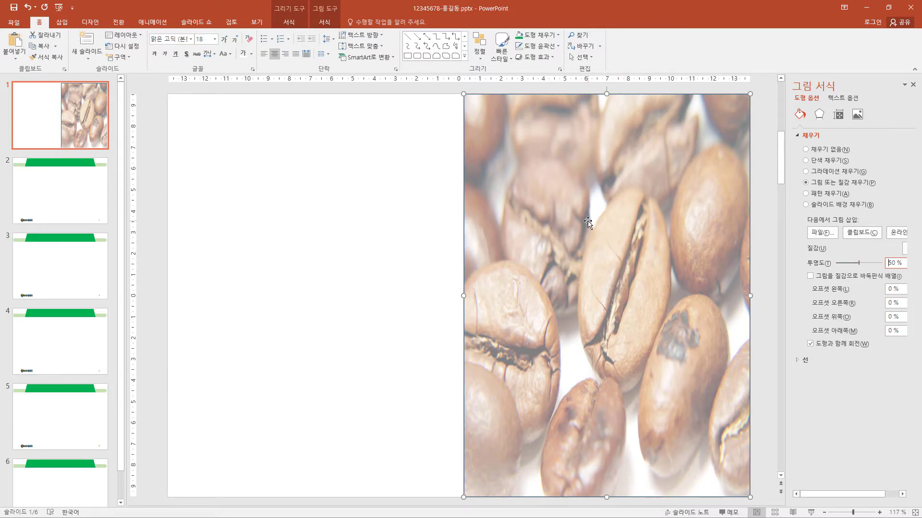
left_click(291, 30)
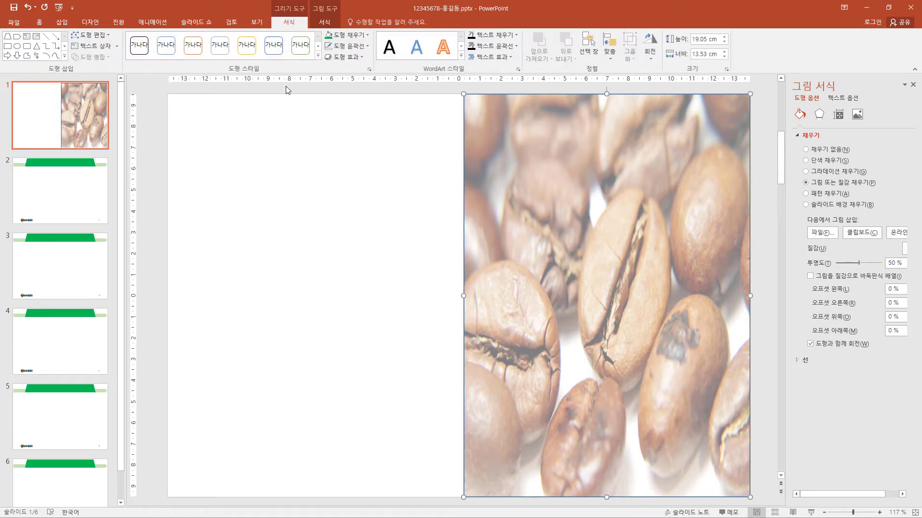
left_click(362, 61)
mouse_move(367, 159)
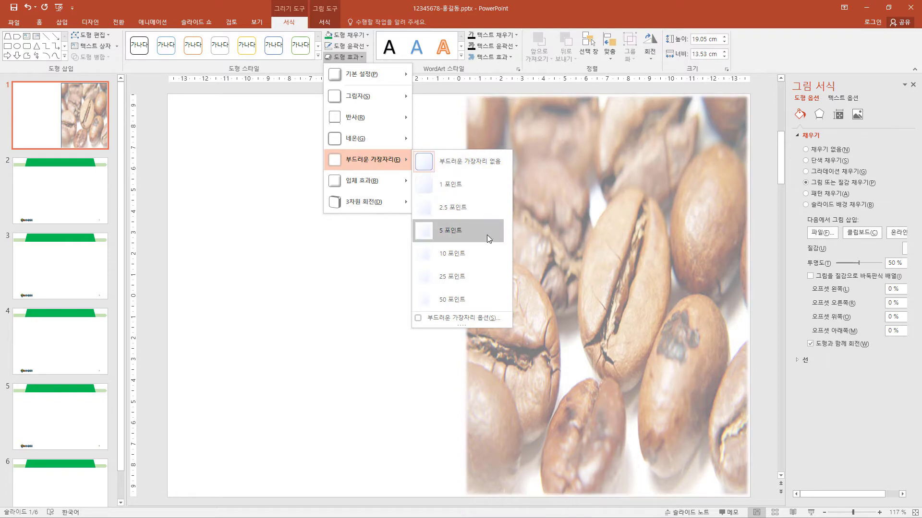
left_click(486, 234)
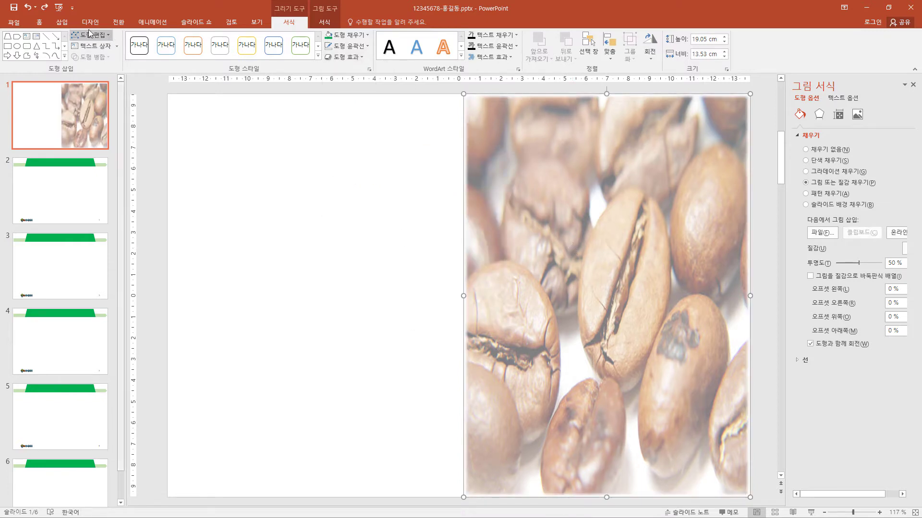
left_click(66, 27)
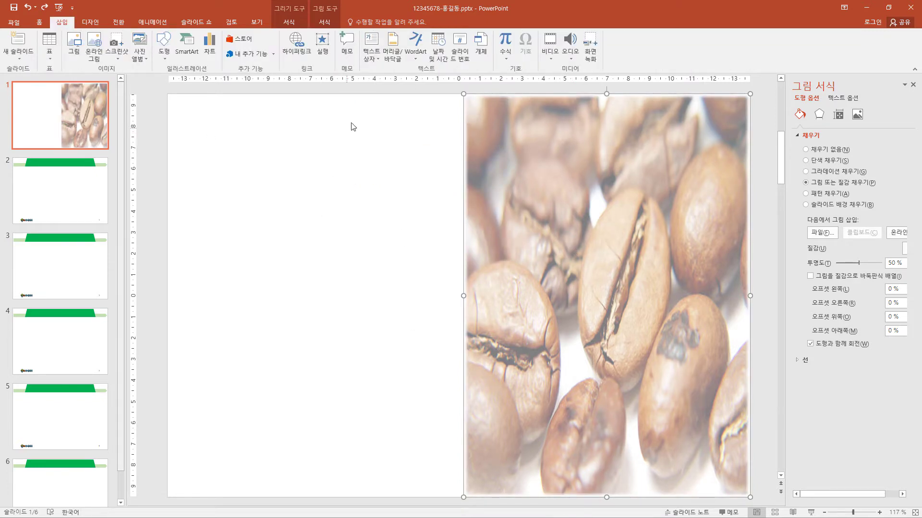
Insert WordArt reading 'Hydrogen Fuel' and widen its text box on both sides.
left_click(413, 51)
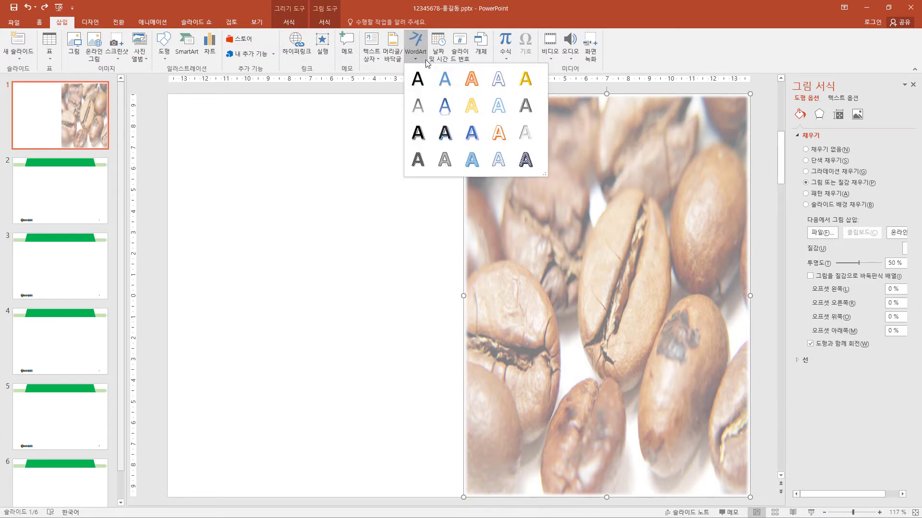
left_click(443, 114)
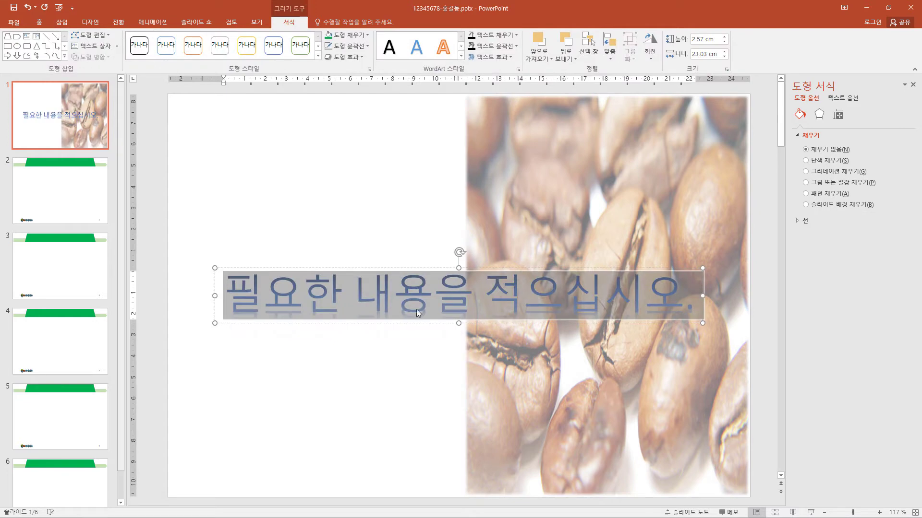
type("Hydrogen Fuel")
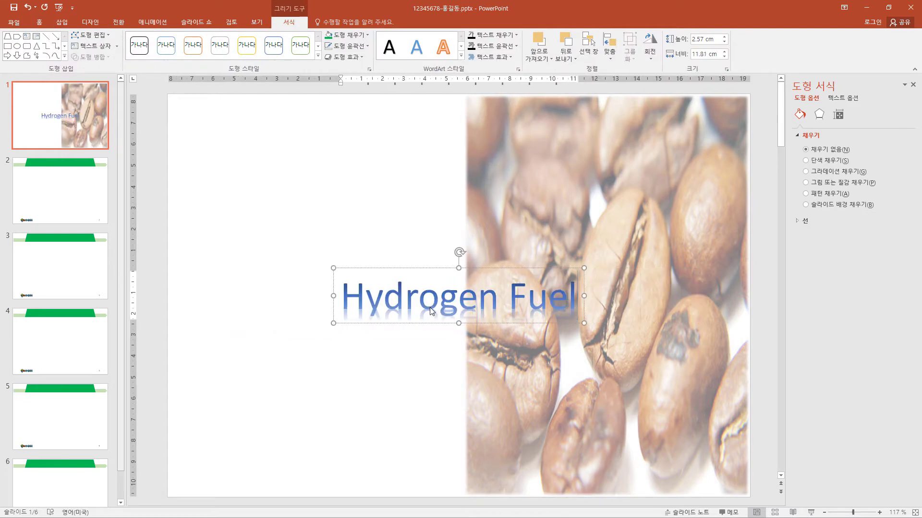
left_click_drag(585, 325, 728, 324)
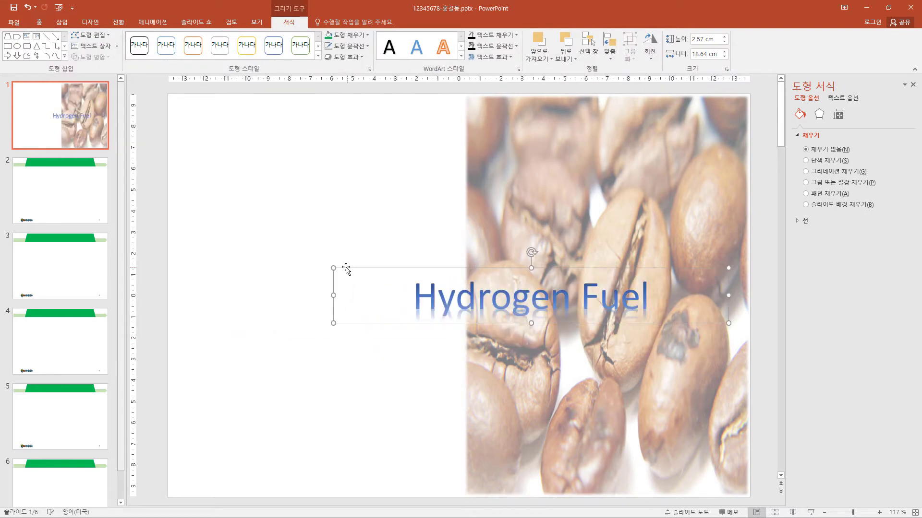
left_click_drag(331, 267, 226, 259)
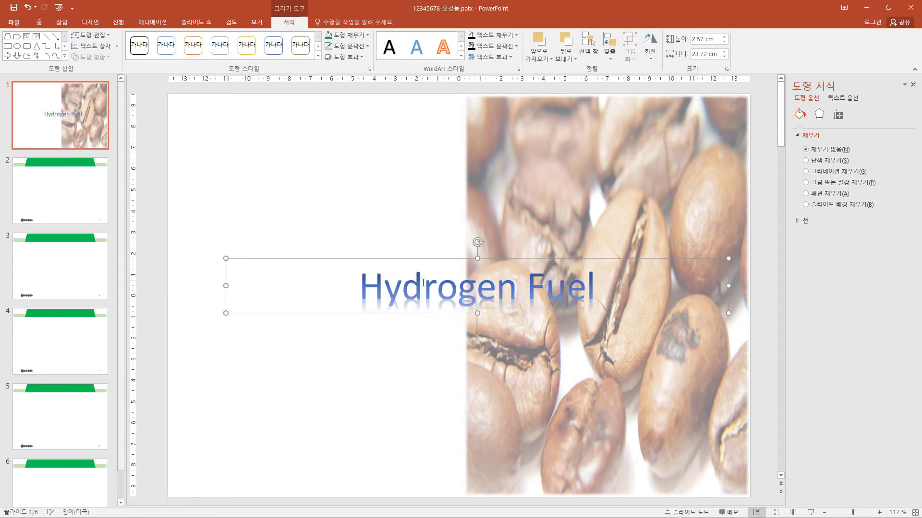
Apply a slanted warp transform and a tight reflection to the Hydrogen Fuel text.
left_click(512, 58)
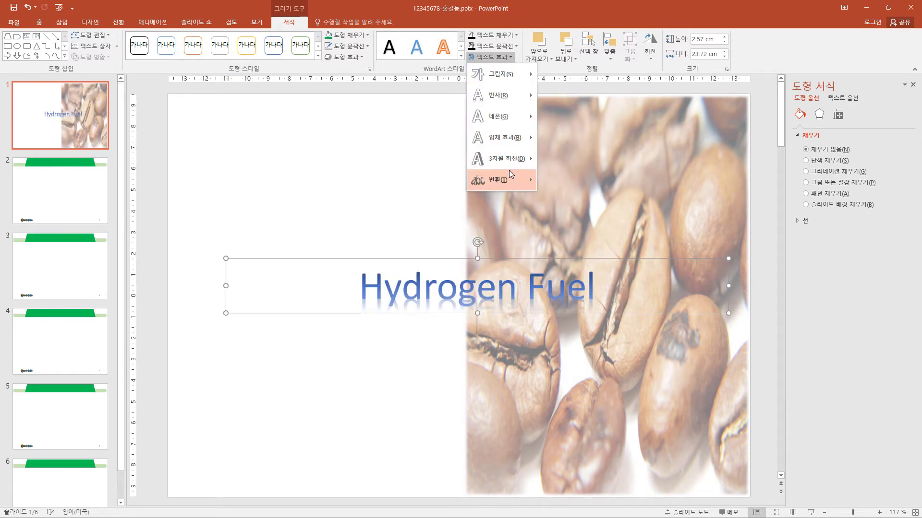
mouse_move(500, 180)
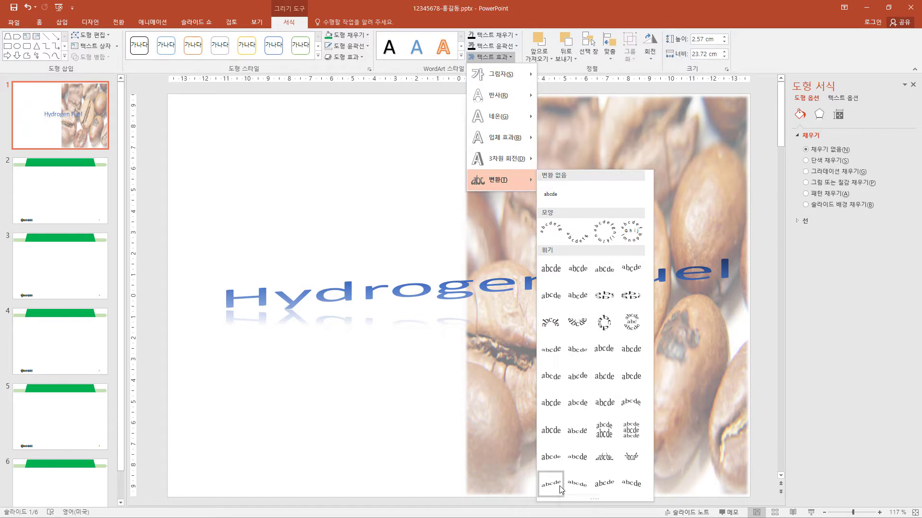
left_click(560, 486)
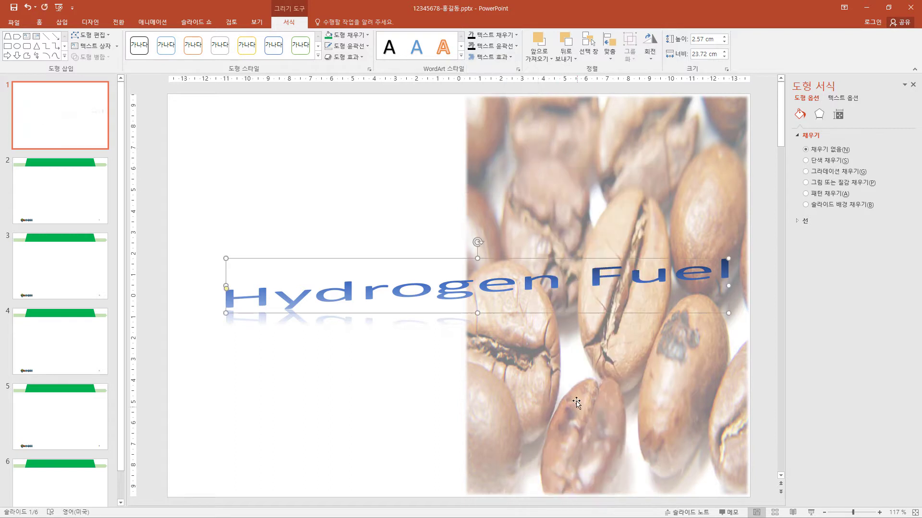
left_click(511, 58)
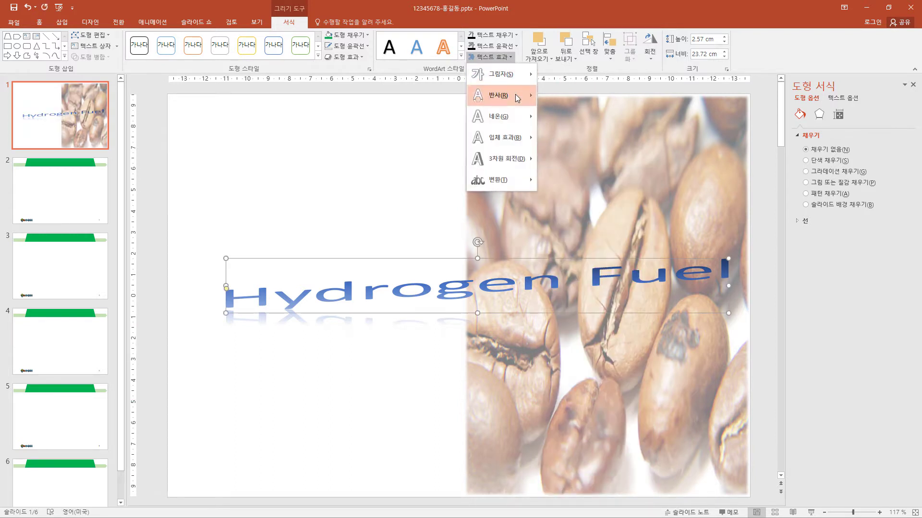
mouse_move(499, 95)
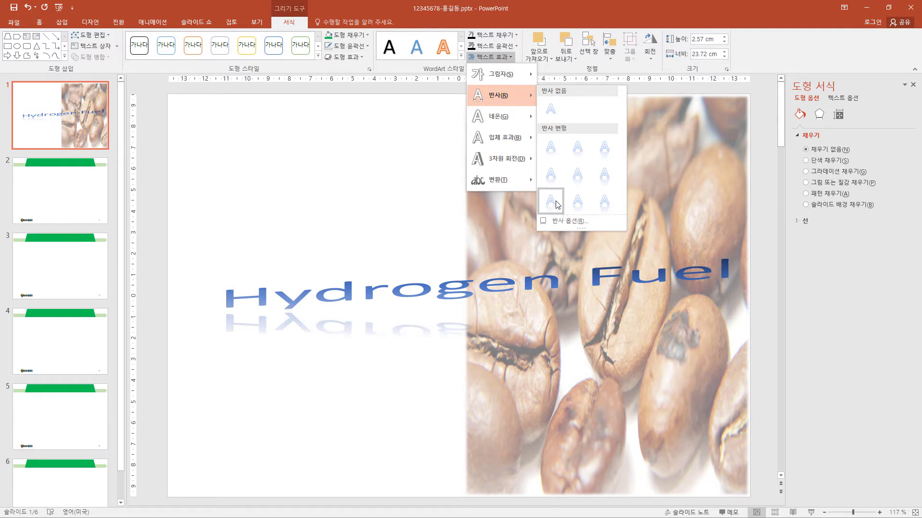
left_click(555, 201)
Set the title's font to 굴림 and make it bold.
left_click(45, 28)
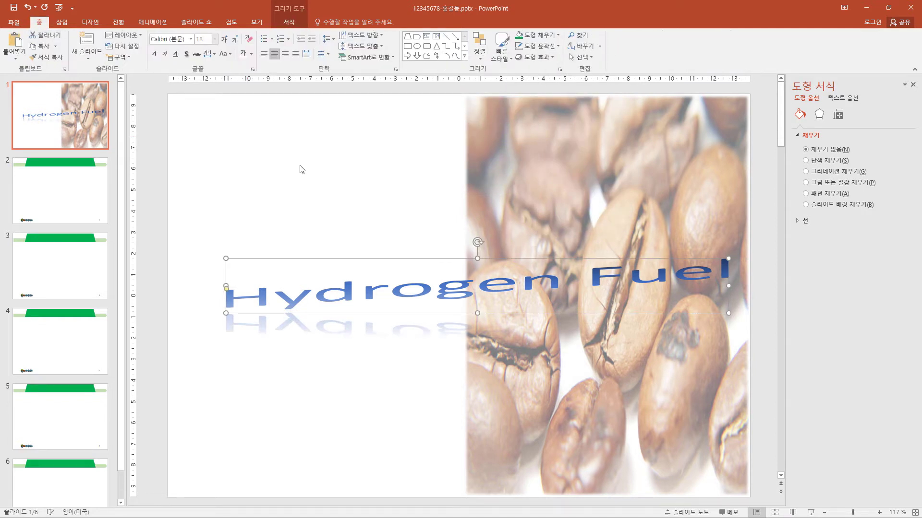
type("굴림")
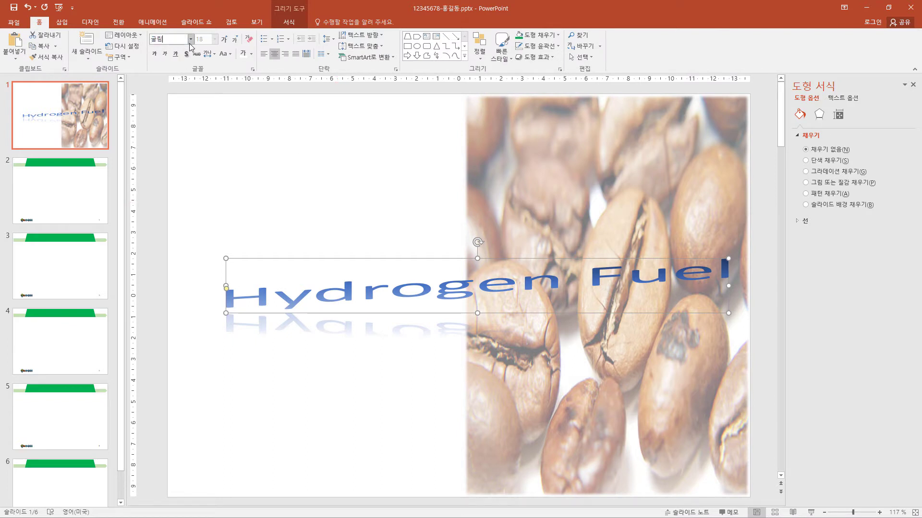
key("Return")
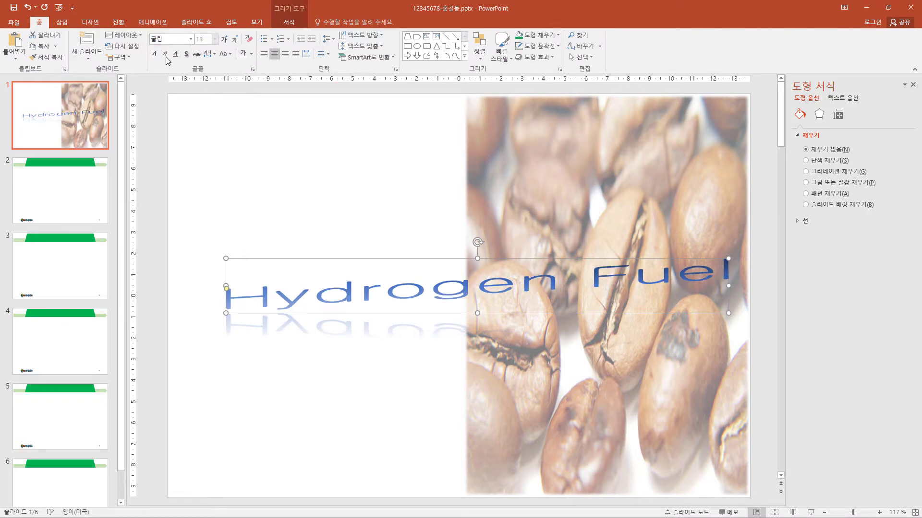
left_click(154, 54)
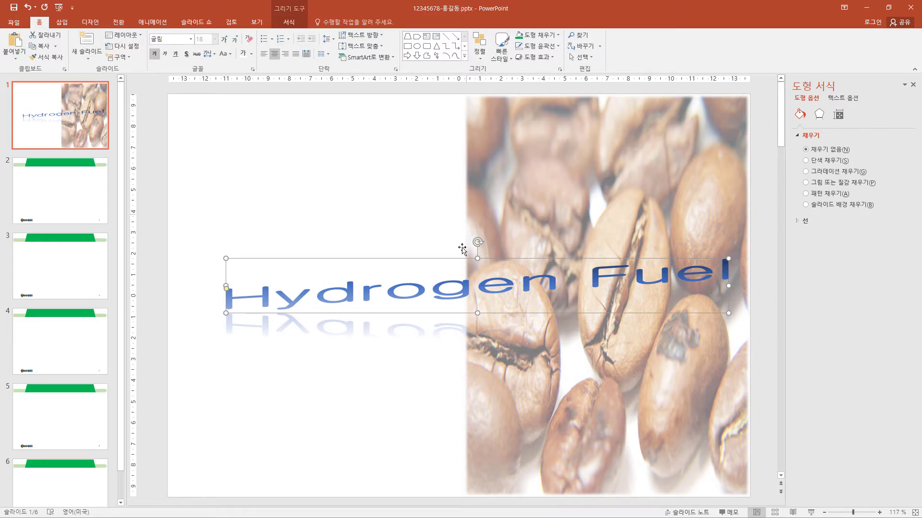
Turn the Hydrogen Fuel title black, stretch it taller, and move it up and left.
left_click(251, 54)
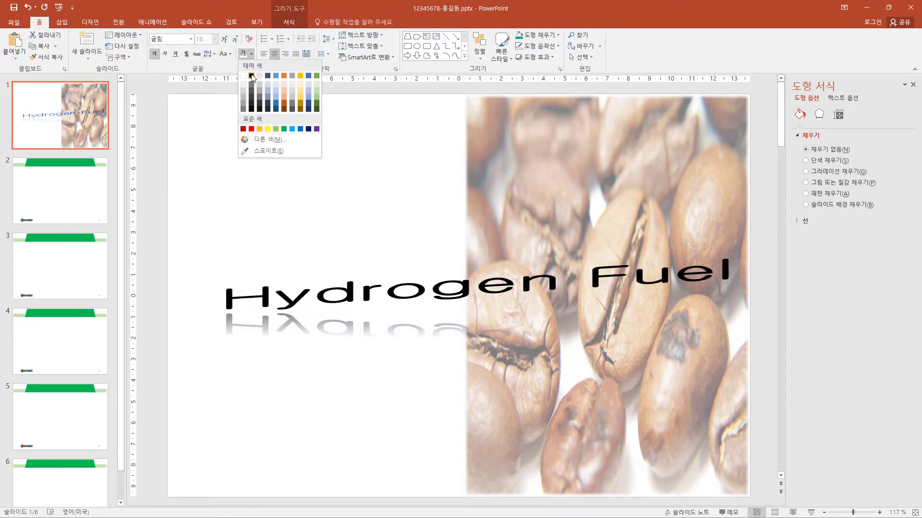
left_click(253, 78)
left_click_drag(478, 313, 478, 381)
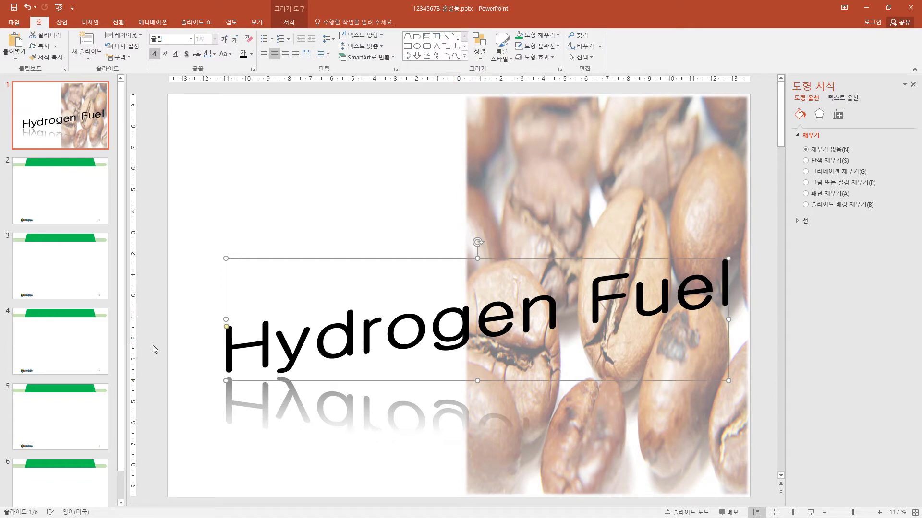
left_click(227, 327)
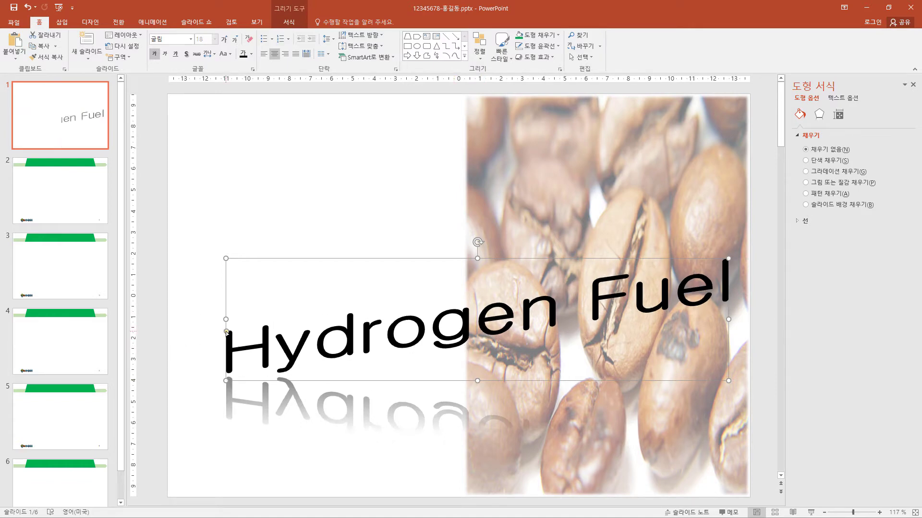
key("ctrl+z")
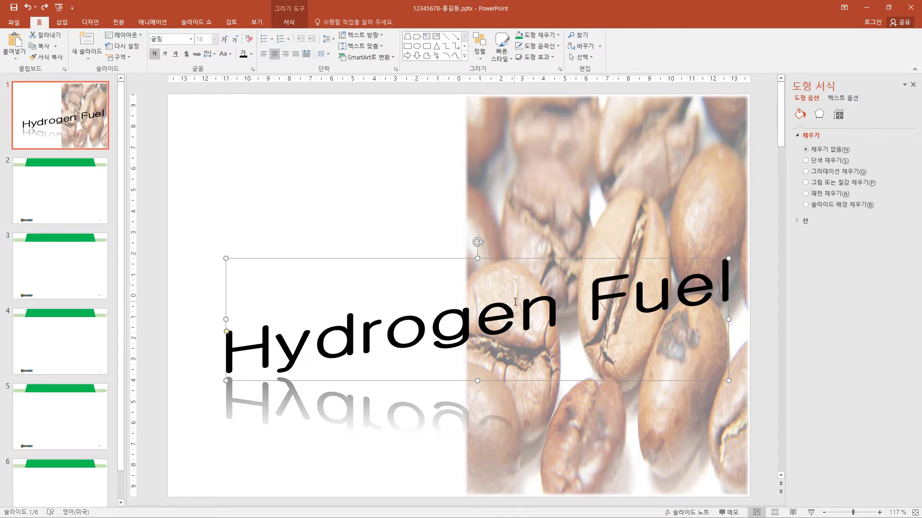
left_click_drag(515, 302, 507, 254)
Insert logo 로고2.jpg, make its grey background transparent, and shrink it into the top-left corner.
left_click(62, 22)
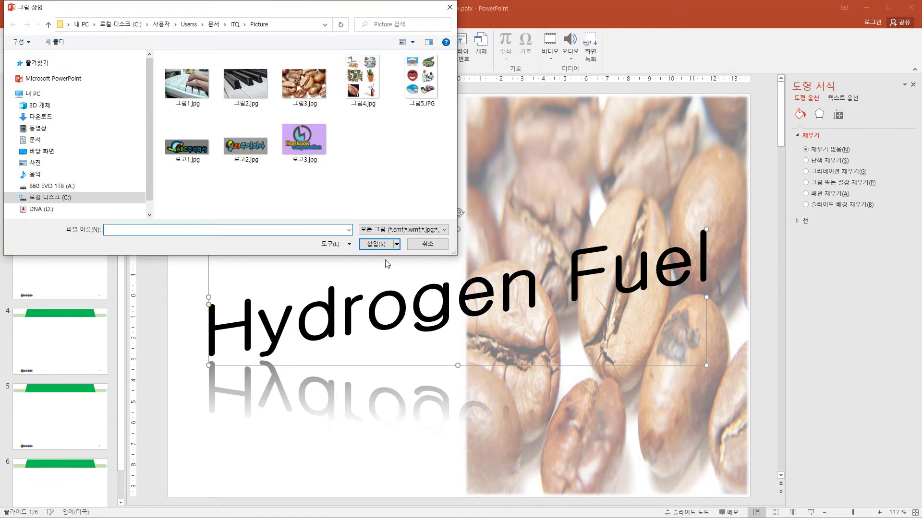
type("로고2.jpg")
left_click(387, 244)
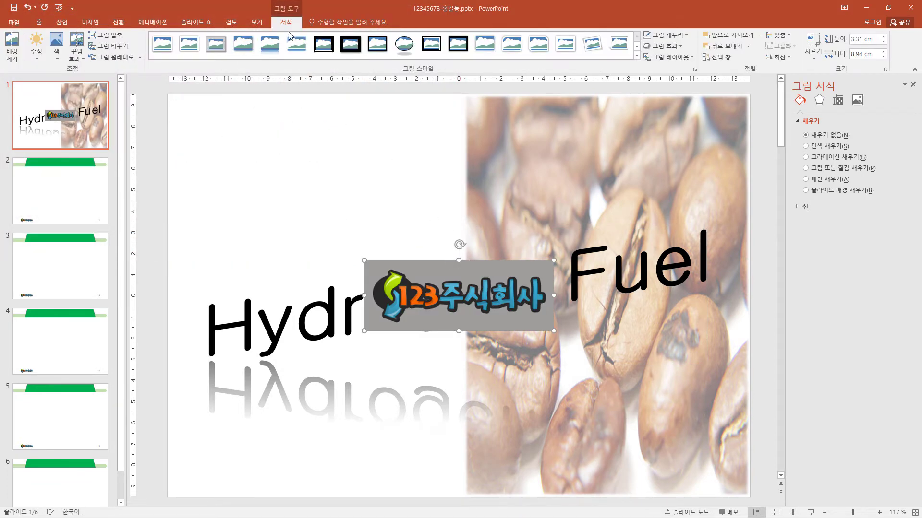
left_click(56, 48)
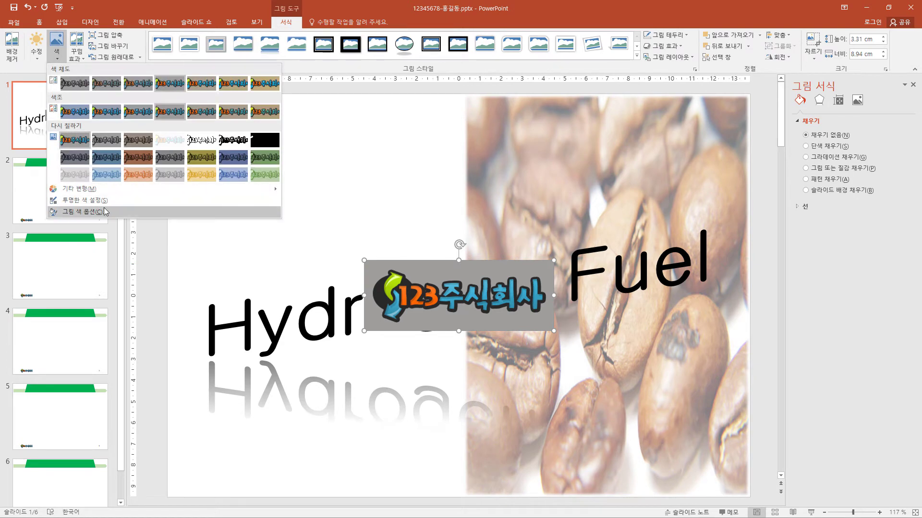
left_click(84, 201)
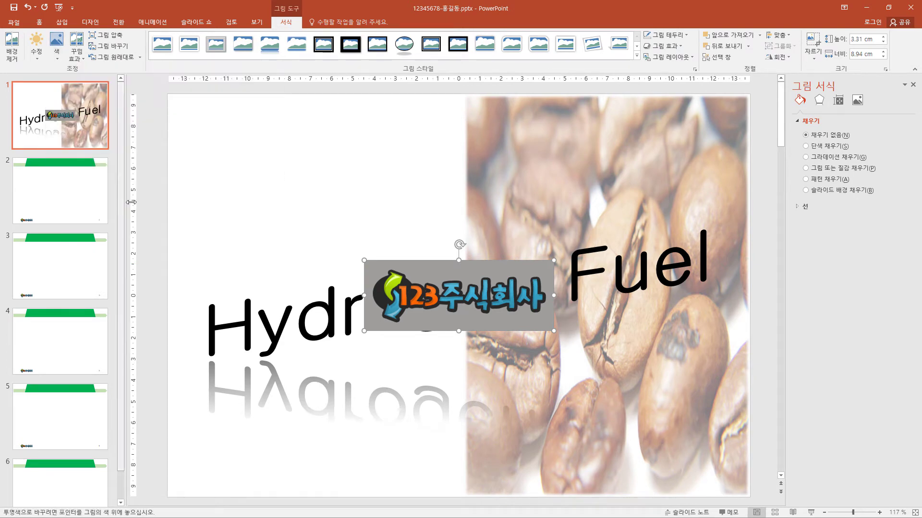
left_click(505, 264)
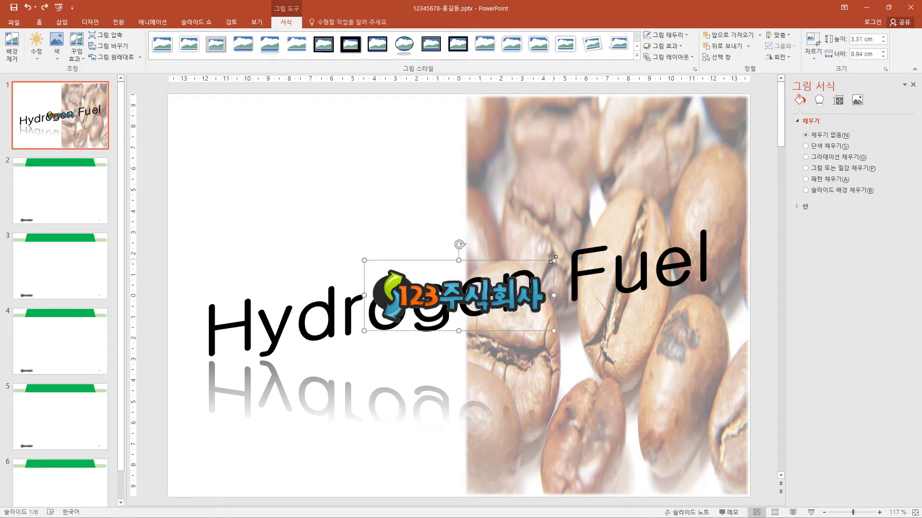
mouse_move(553, 259)
left_mouse_down()
mouse_move(477, 290)
mouse_move(334, 172)
mouse_move(246, 123)
left_mouse_up()
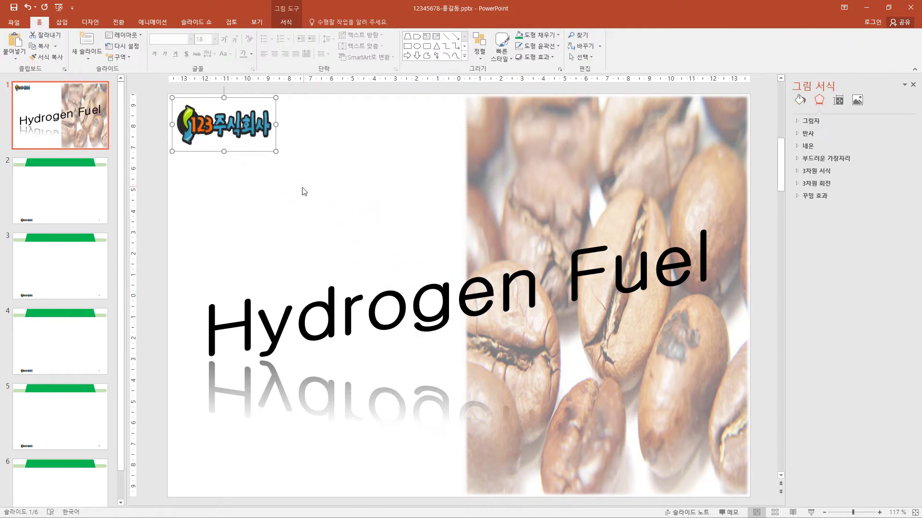
Title slide 2 '목차' and delete its empty content placeholder.
left_click(83, 206)
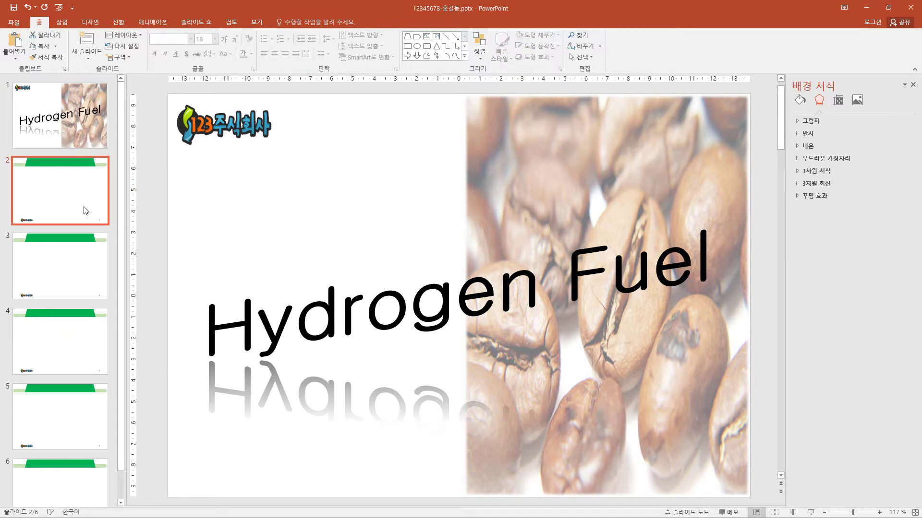
left_click(461, 126)
type("목차")
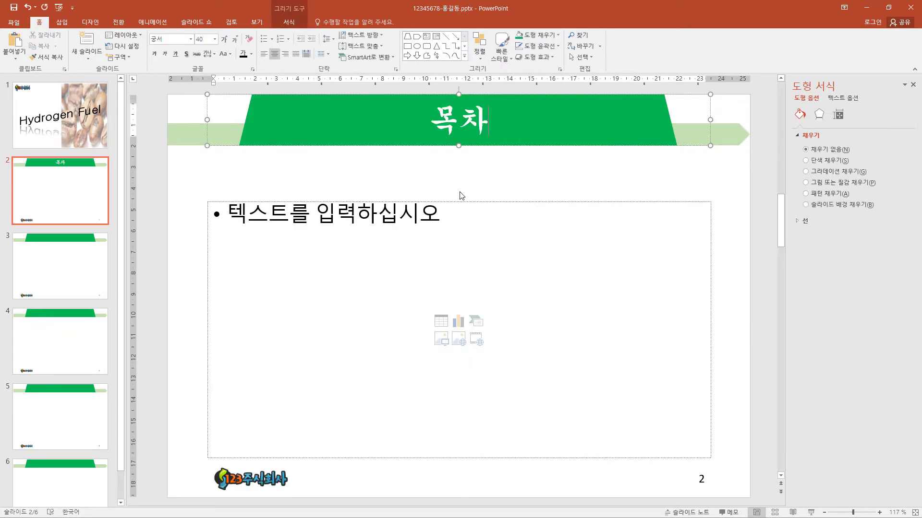
left_click(459, 202)
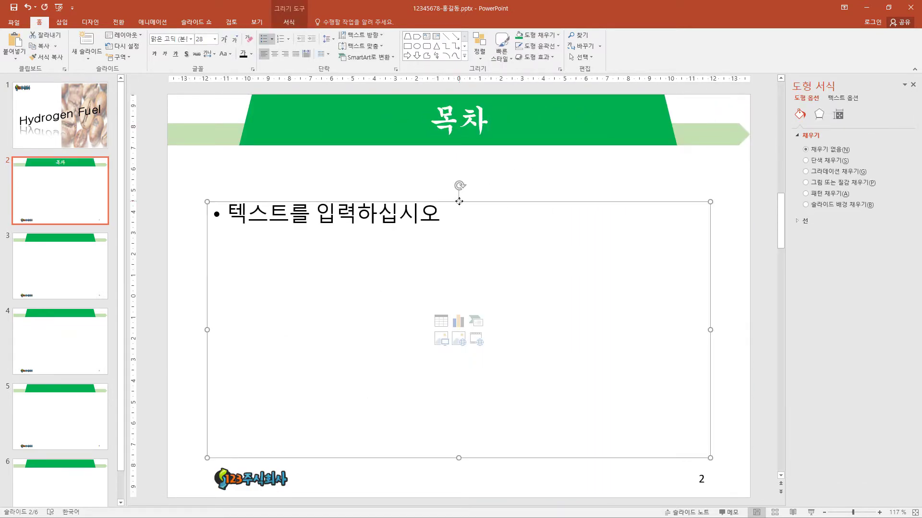
key("Delete")
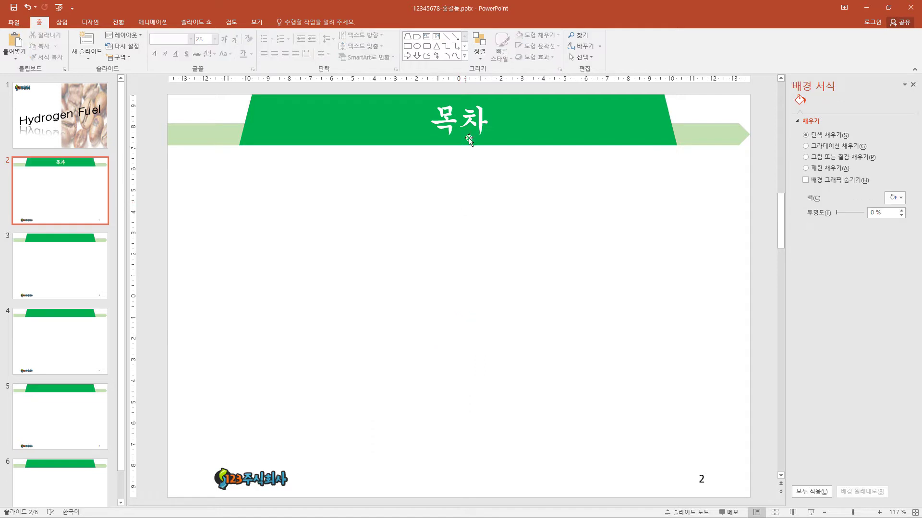
Draw a long right arrow below the title with a light-blue fill and no outline.
left_click(465, 56)
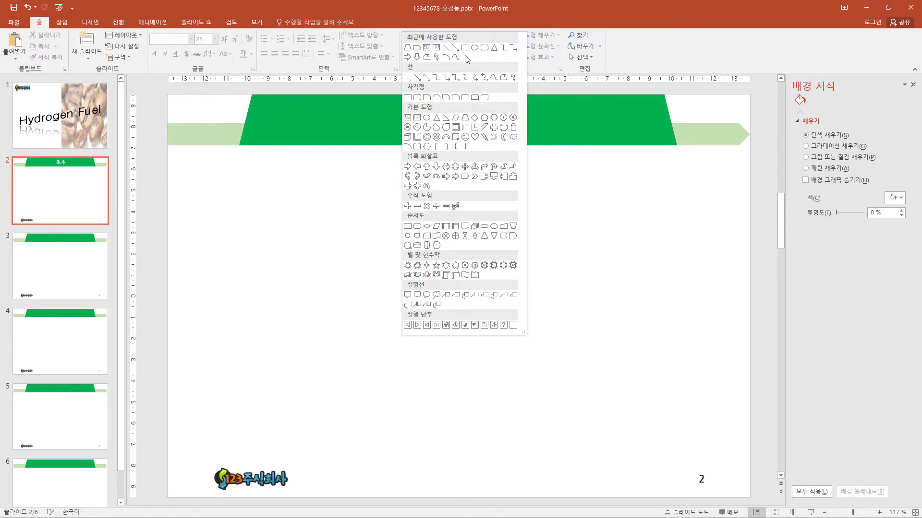
left_click(407, 166)
mouse_move(237, 207)
left_mouse_down()
mouse_move(550, 225)
mouse_move(549, 245)
left_mouse_up()
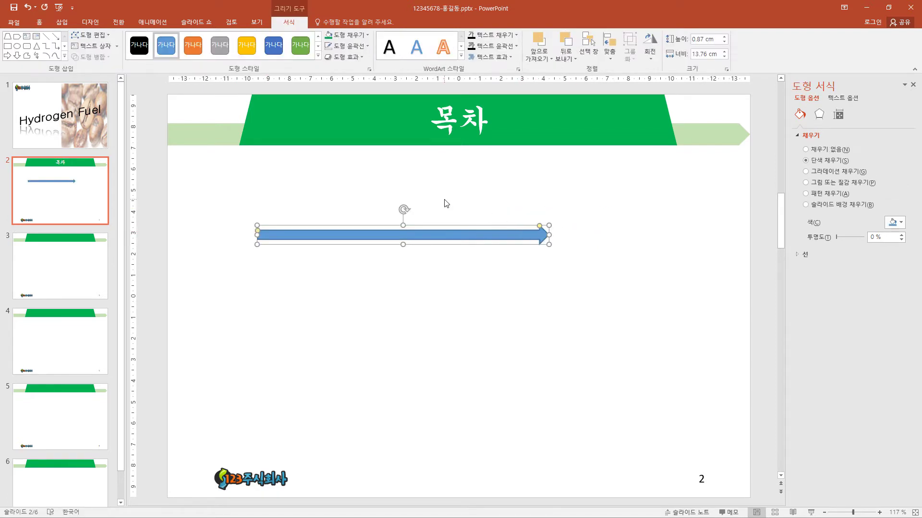
left_click(366, 36)
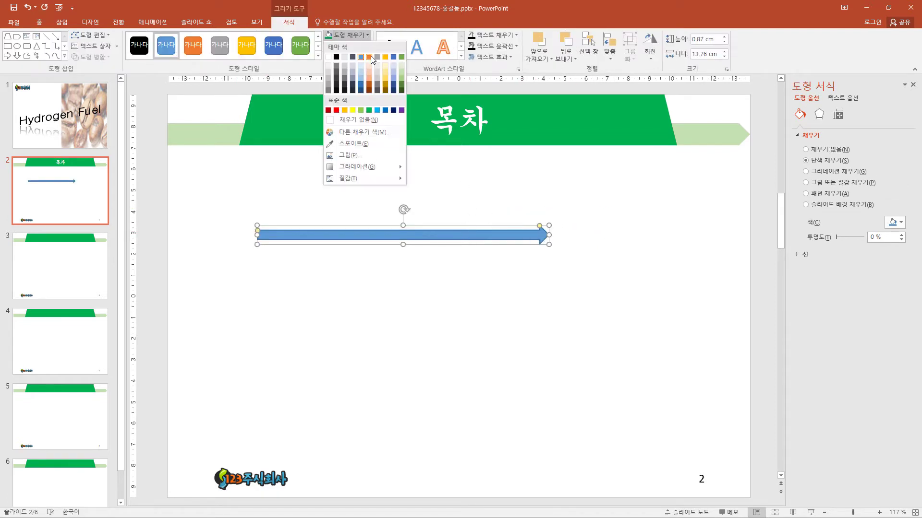
left_click(391, 71)
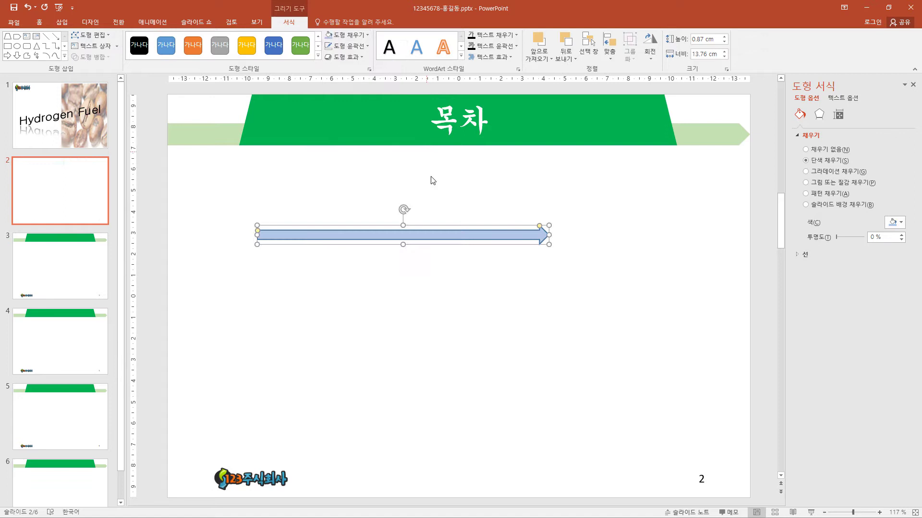
left_click(368, 47)
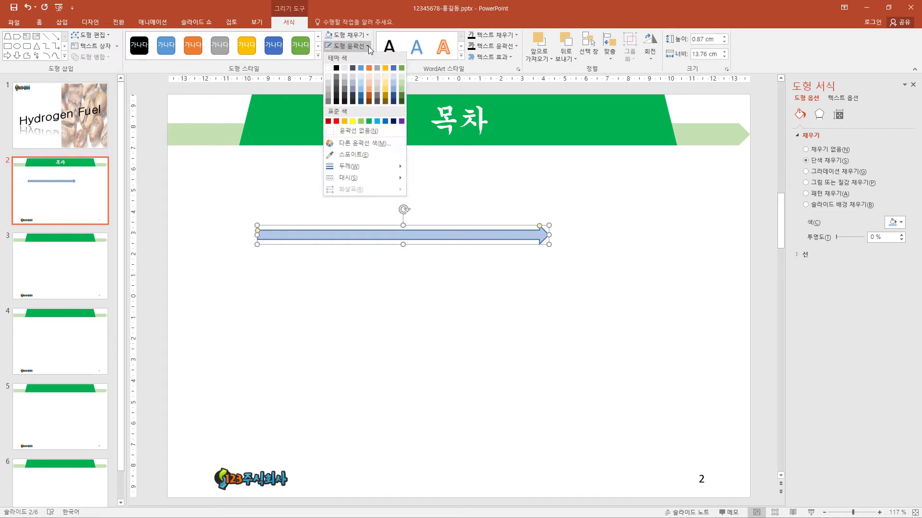
left_click(367, 136)
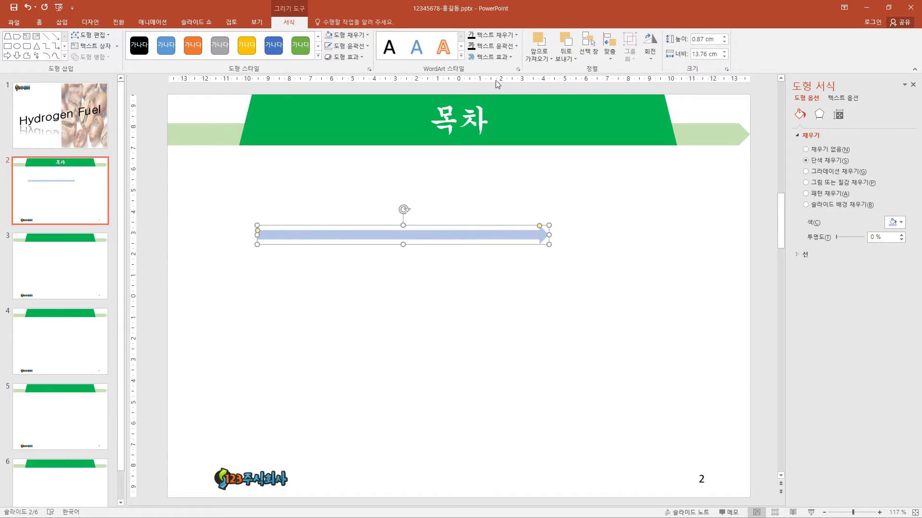
Draw a light-blue, outline-free hexagon at the arrow's left end, numbered 1.
left_click(66, 58)
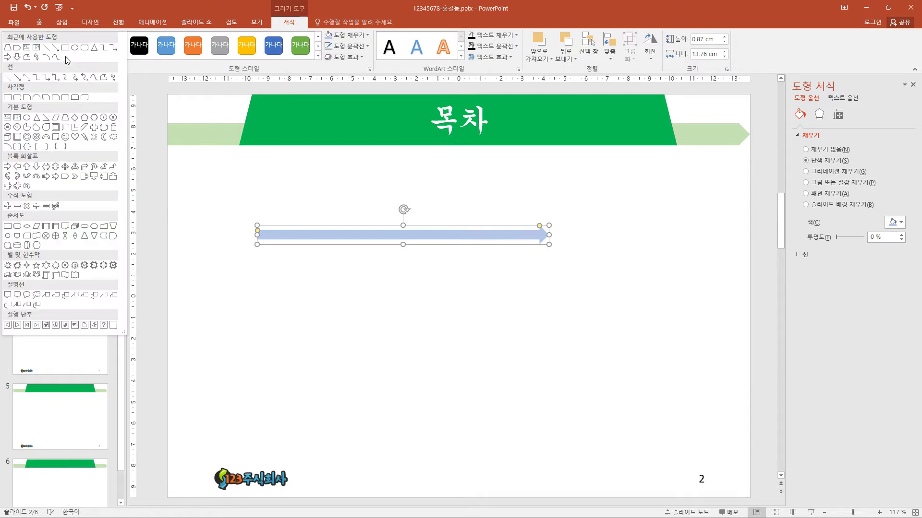
left_click(97, 119)
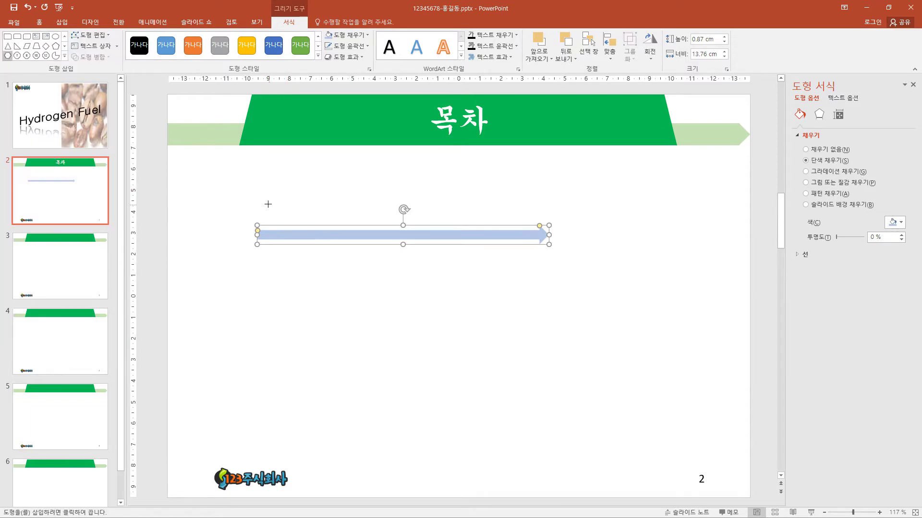
left_click_drag(251, 197, 307, 246)
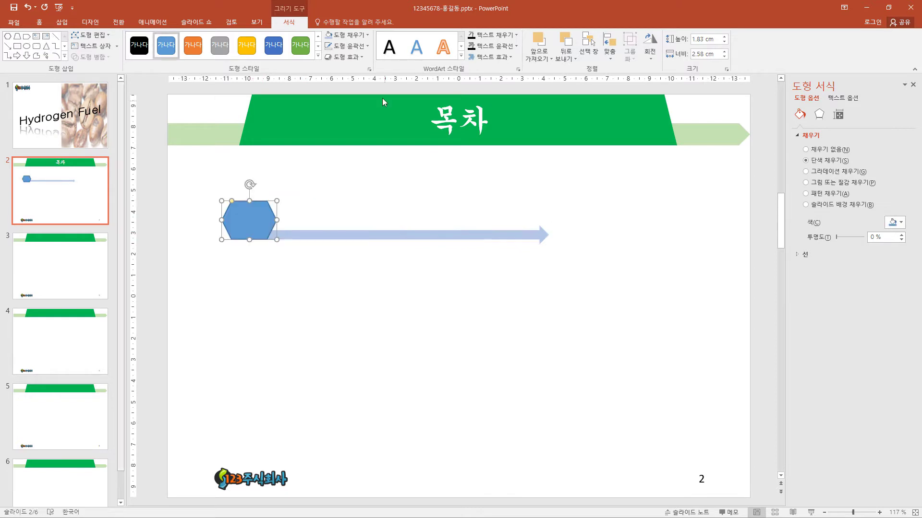
left_click(368, 39)
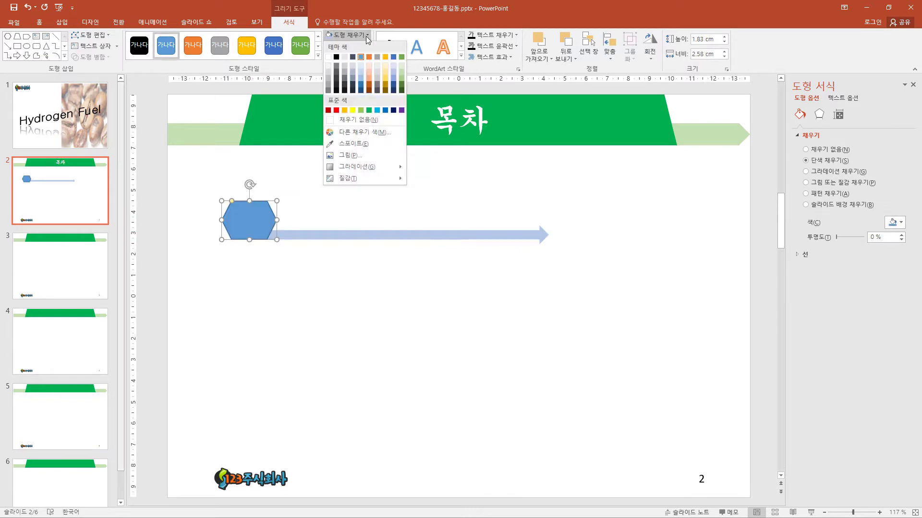
left_click(394, 78)
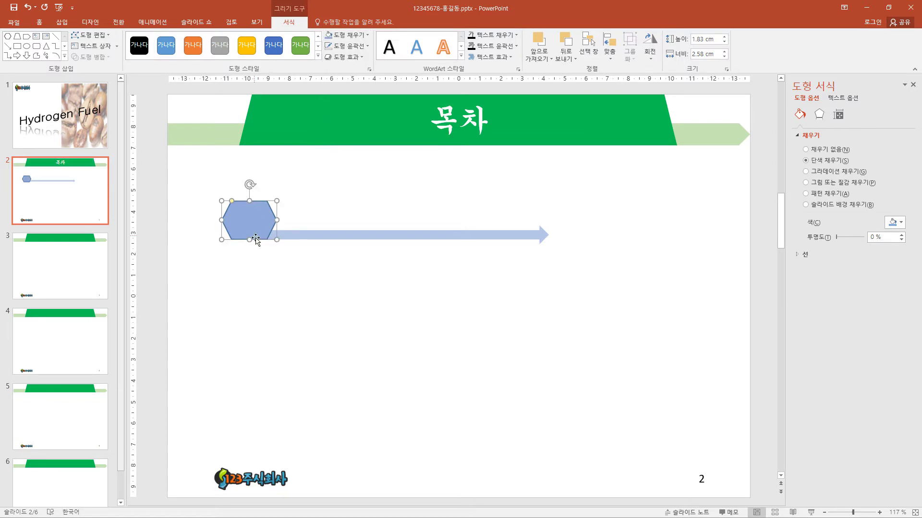
left_click(367, 46)
left_click(364, 130)
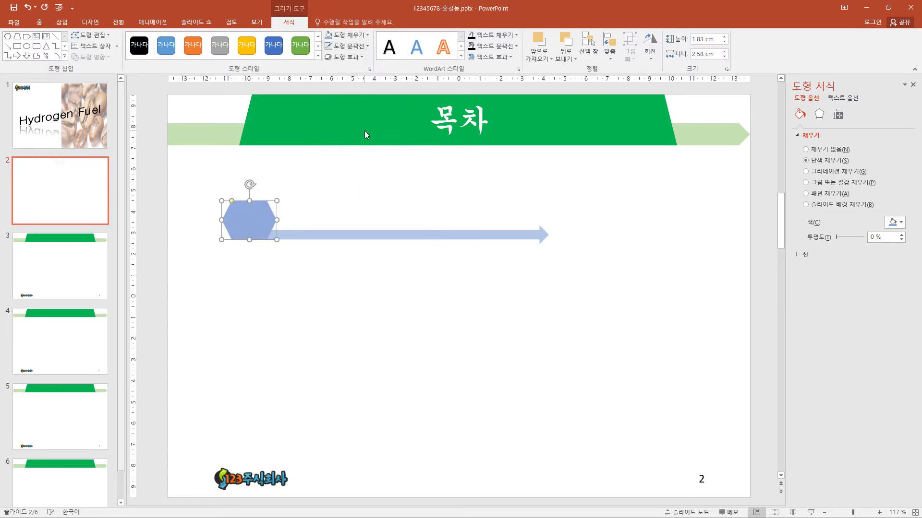
type("1")
left_click(277, 224)
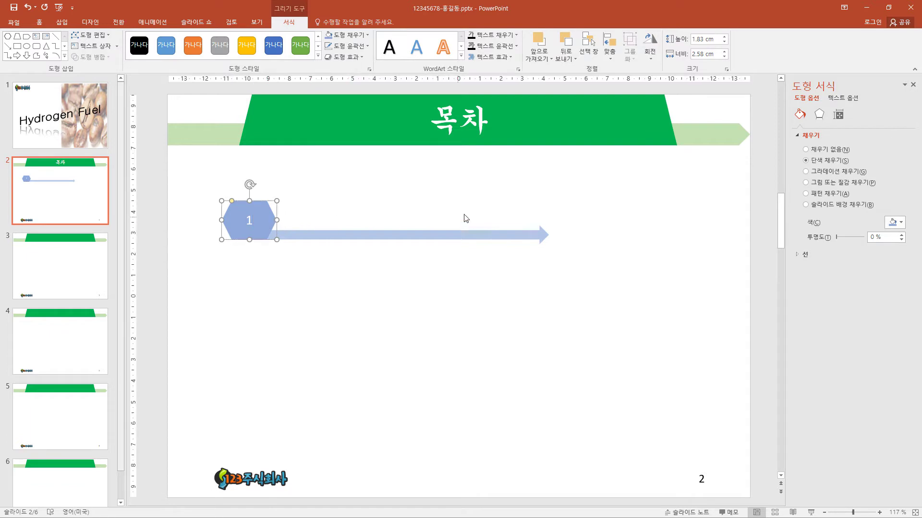
Add a text box reading '수소연료전지차의 정의' beside the hexagon, then select the whole row.
left_click(37, 36)
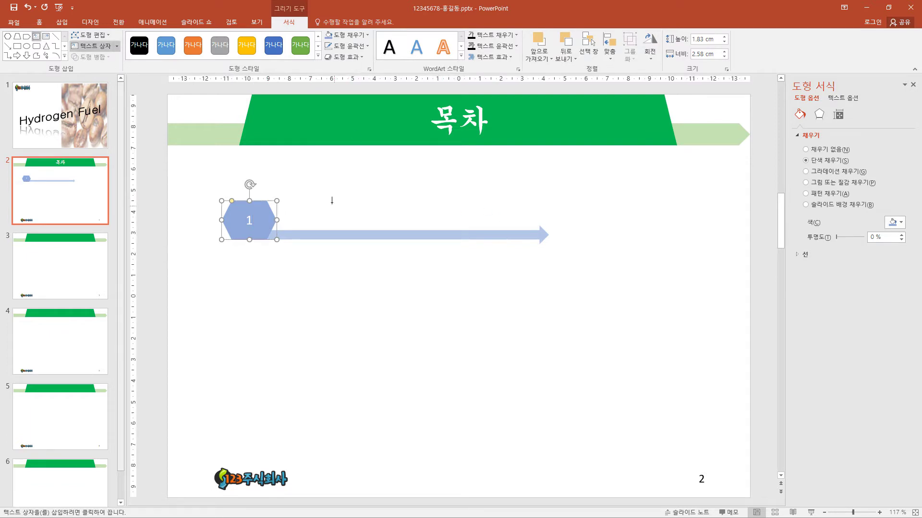
left_click_drag(279, 201, 557, 227)
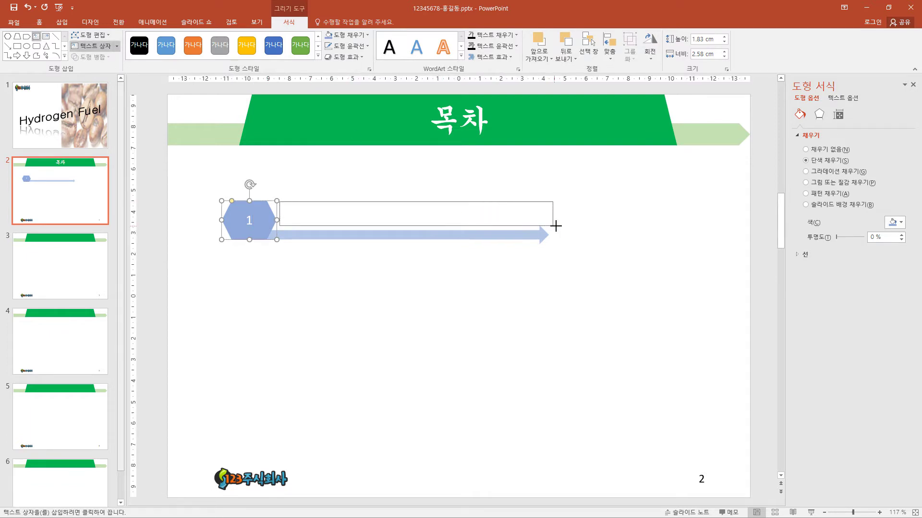
left_click_drag(557, 227, 558, 227)
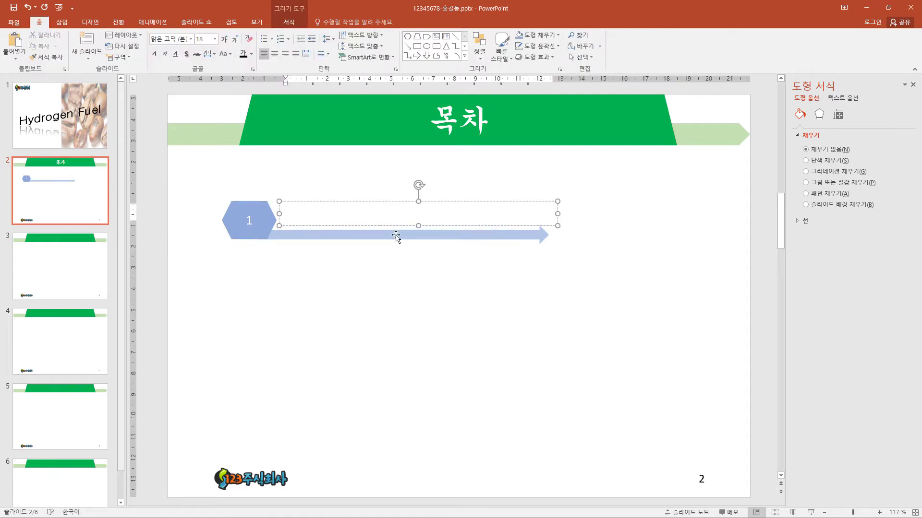
type("수소연료전지차의 정의")
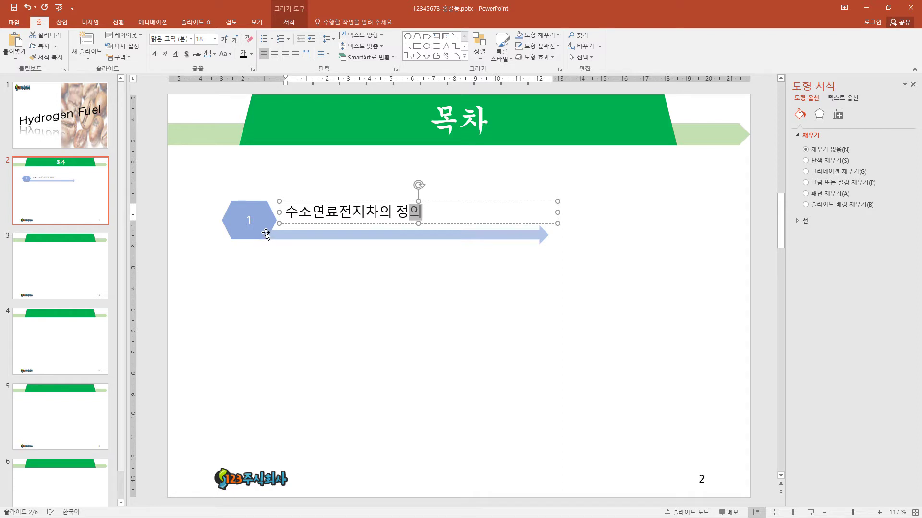
mouse_move(191, 164)
left_mouse_down()
mouse_move(586, 263)
mouse_move(569, 270)
left_mouse_up()
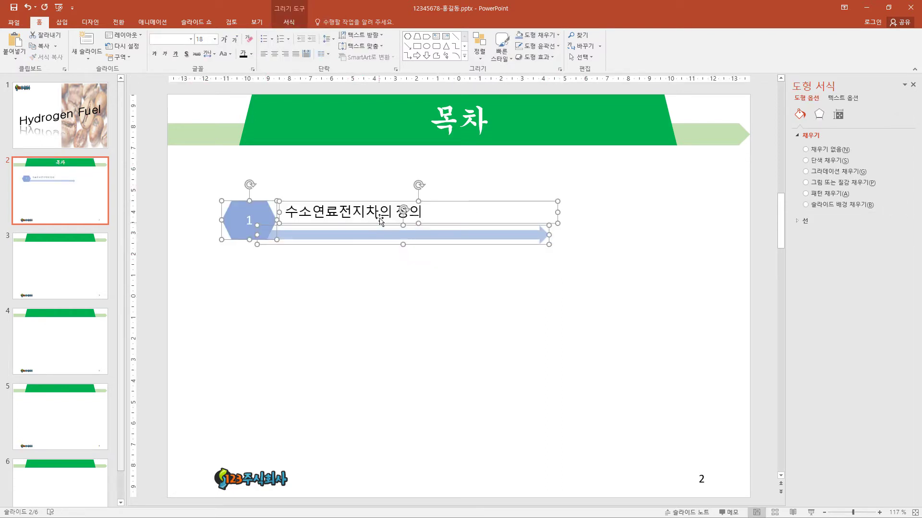
Set the row's text to 돋움 24 pt and copy the row downward for the remaining items.
left_click(187, 40)
type("돋움")
key("Return")
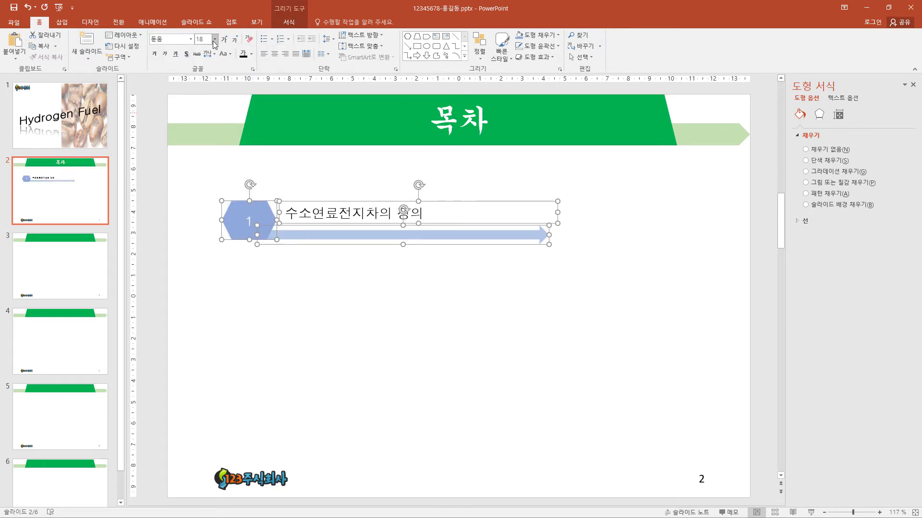
left_click(204, 39)
type("24")
key("Return")
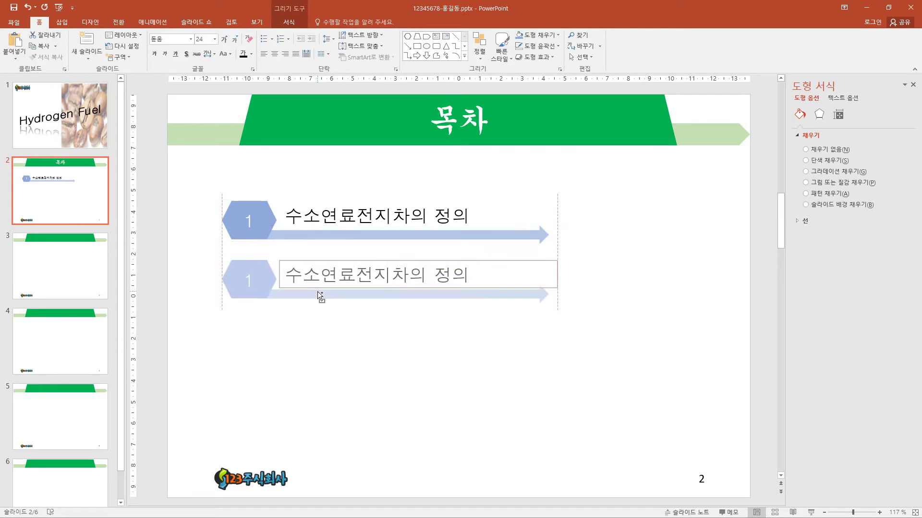
mouse_move(317, 239)
left_mouse_down()
mouse_move(339, 344)
mouse_move(339, 407)
left_mouse_up()
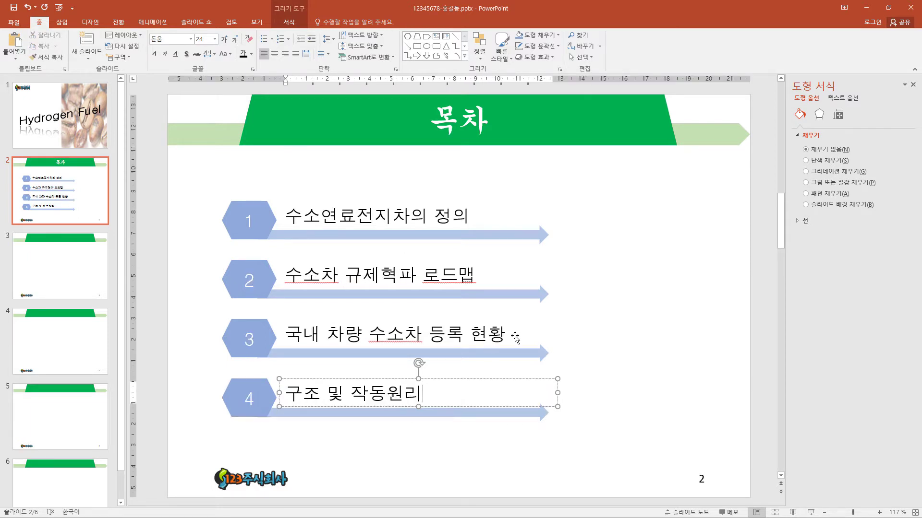
left_click_drag(508, 335, 312, 337)
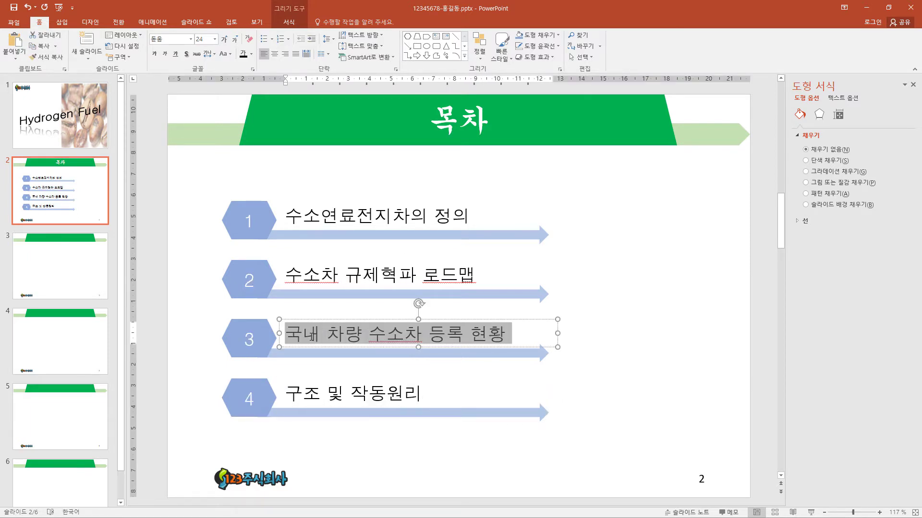
Link the text '국내 차량 수소차 등록 현황' to a slide in this presentation.
right_click(358, 341)
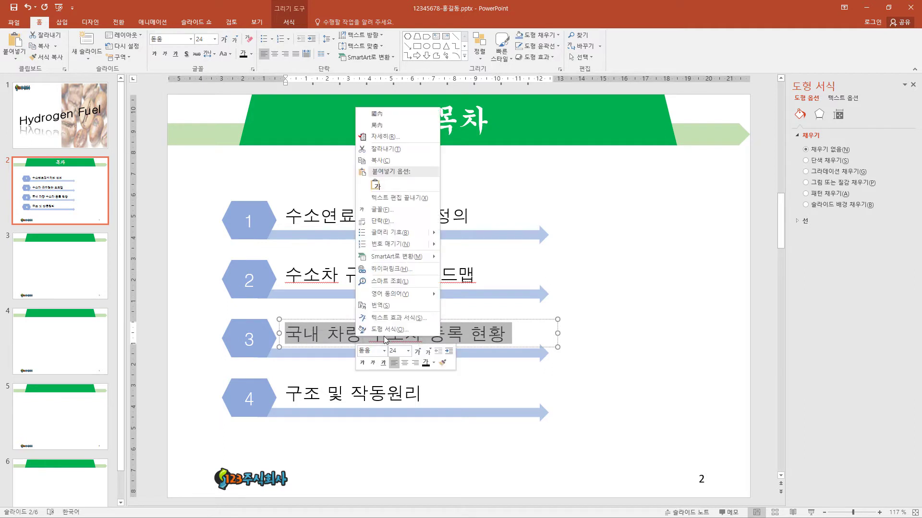
left_click(389, 269)
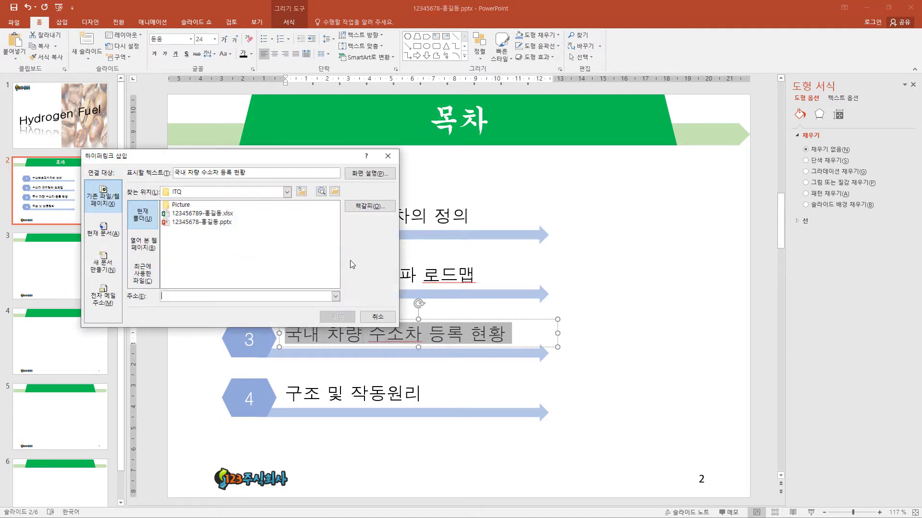
left_click(113, 231)
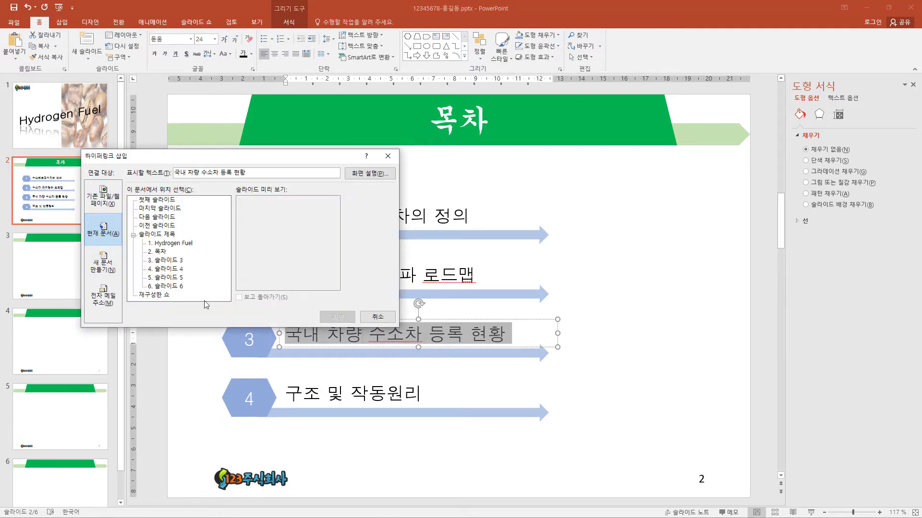
left_click(166, 277)
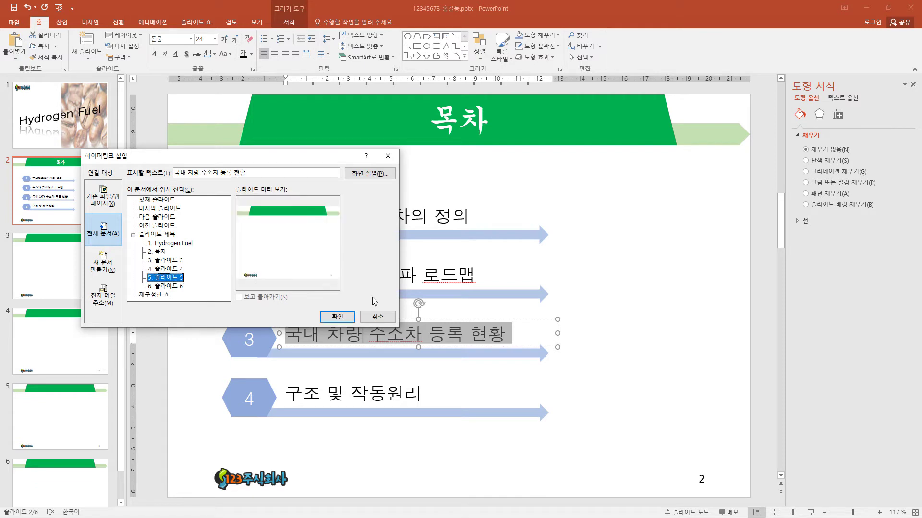
left_click(338, 317)
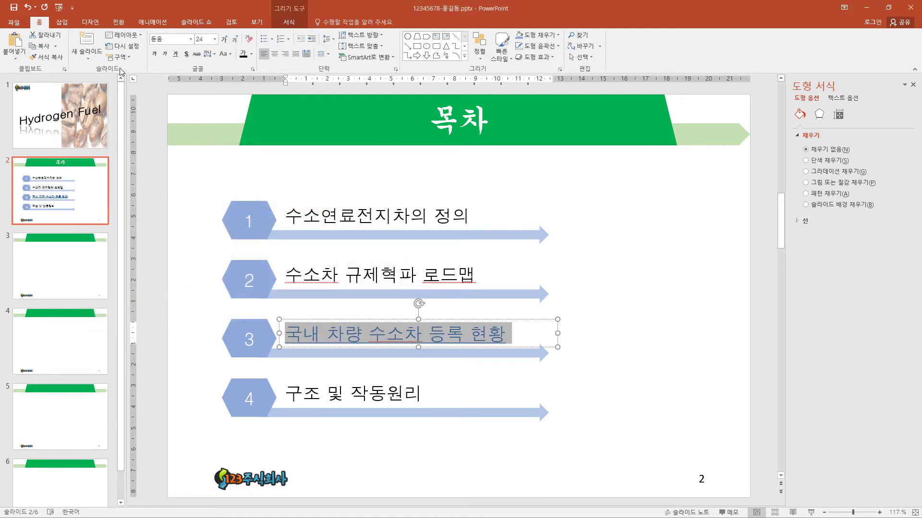
left_click(62, 23)
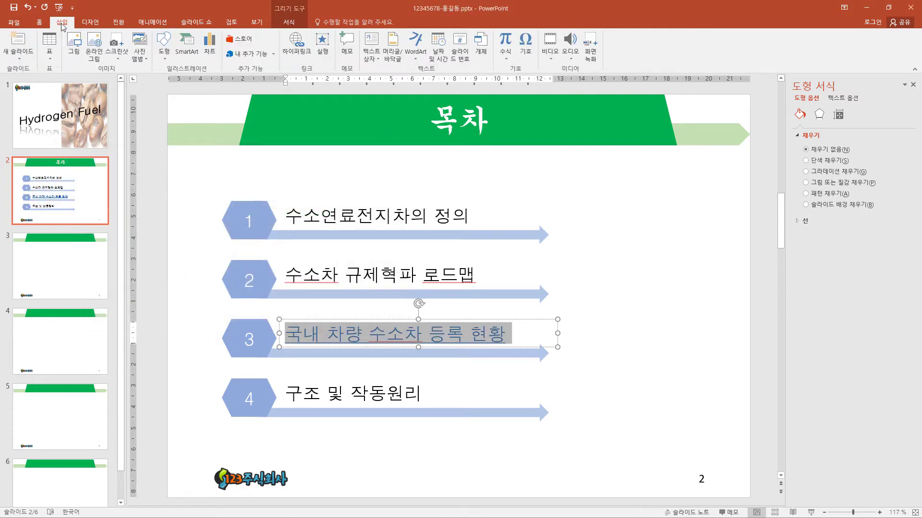
Insert 그림4.jpg and crop it to its top-right roads-and-people illustration.
left_click(80, 44)
left_click(376, 85)
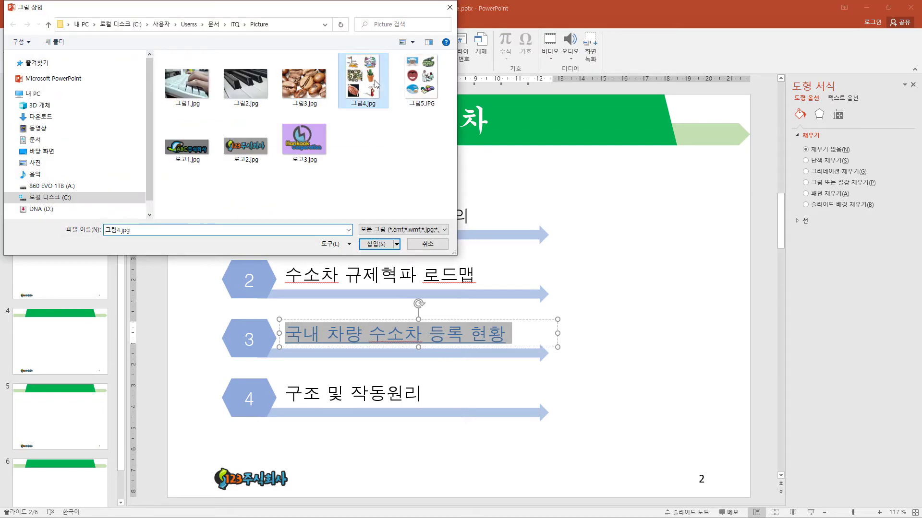
left_click(376, 244)
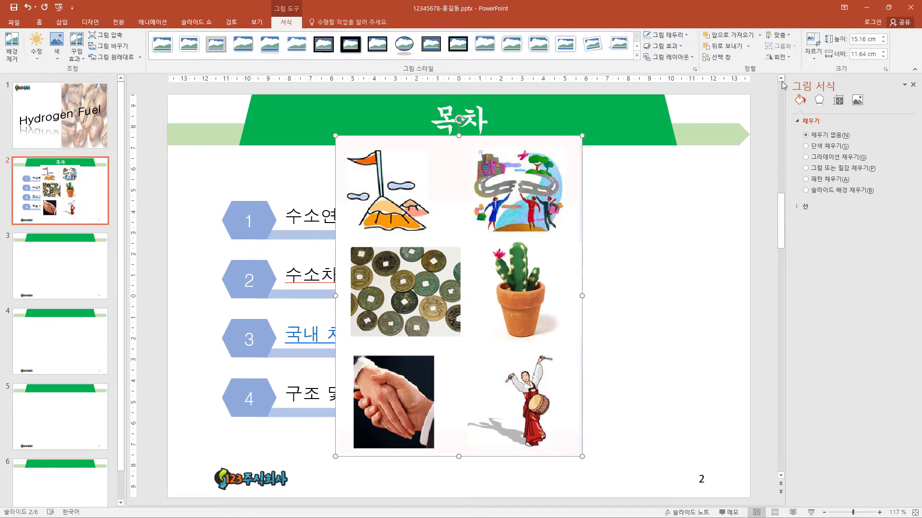
left_click(818, 45)
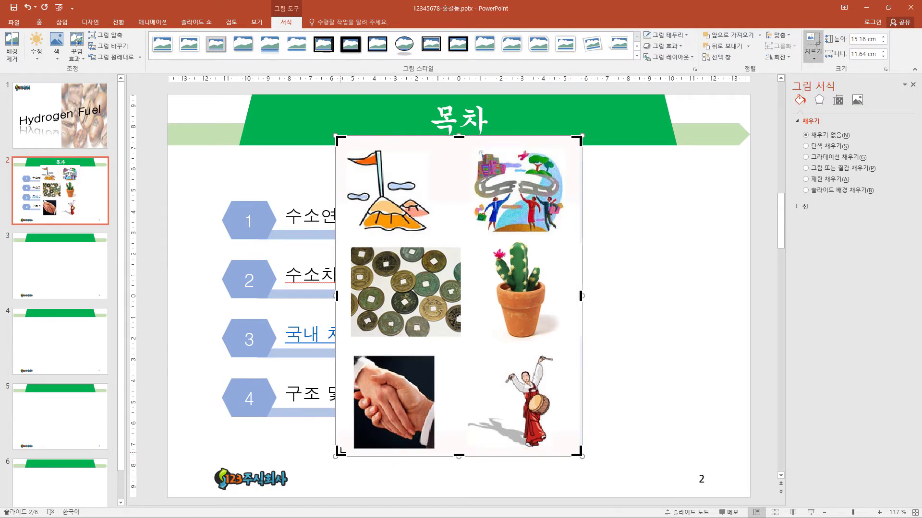
left_click_drag(341, 450, 469, 237)
left_click(631, 234)
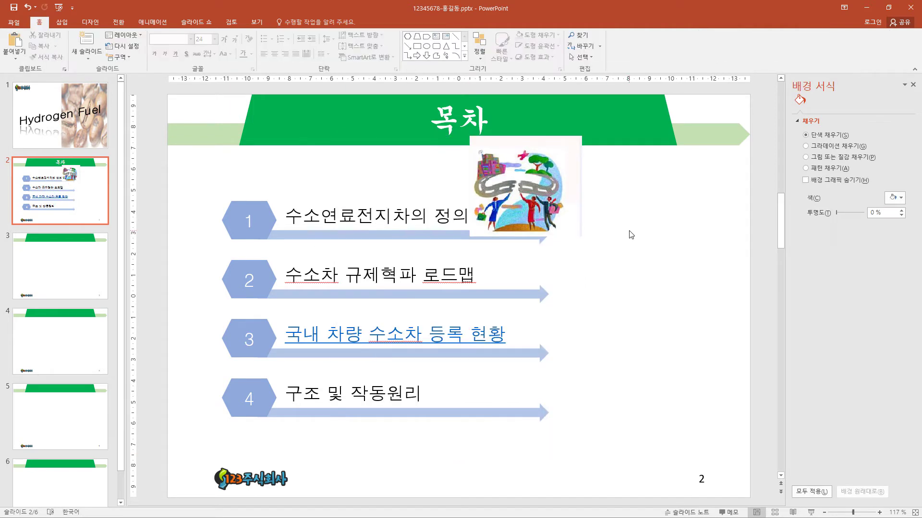
Trim the picture's left and right edges and move it to the bottom right.
double_click(566, 189)
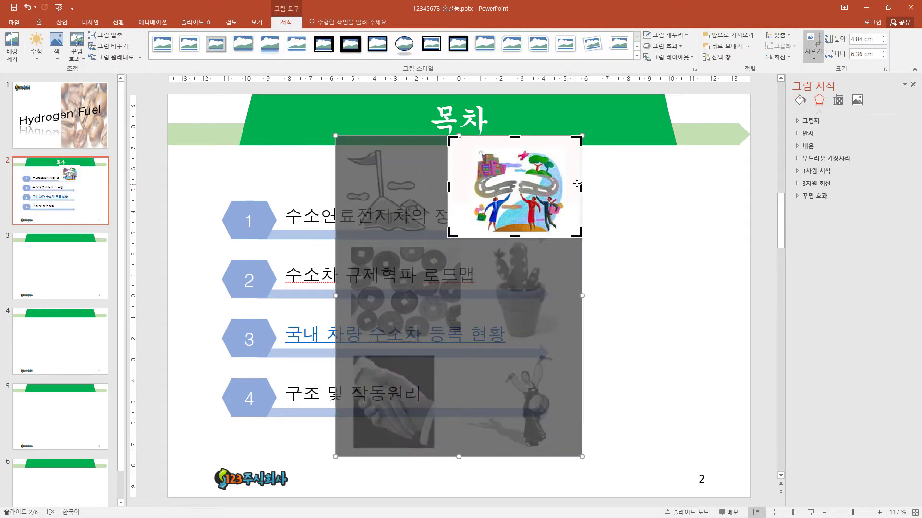
left_click_drag(577, 185, 571, 186)
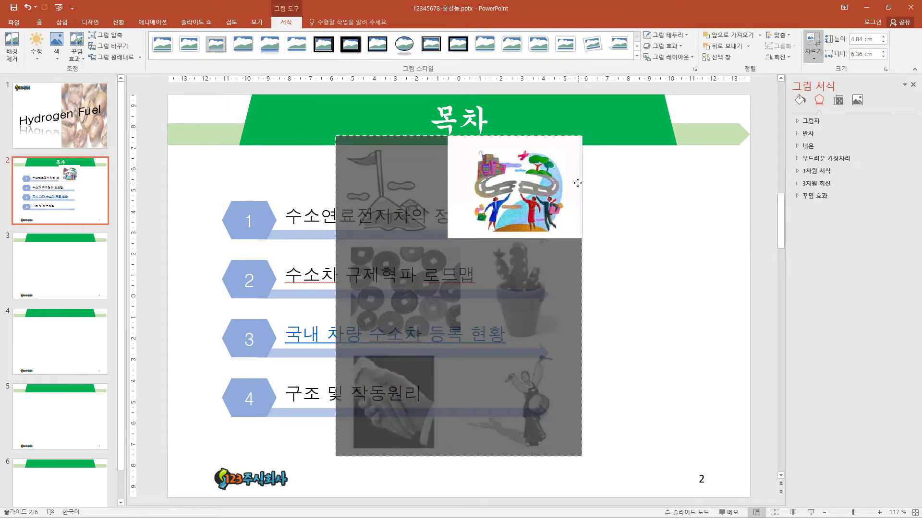
left_click_drag(449, 188, 463, 189)
left_click(613, 229)
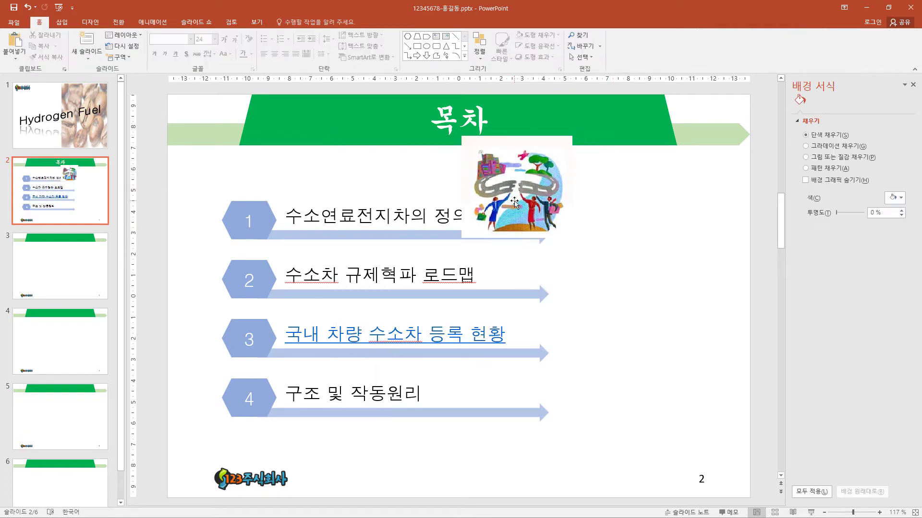
mouse_move(518, 202)
left_mouse_down()
mouse_move(662, 230)
mouse_move(671, 393)
left_mouse_up()
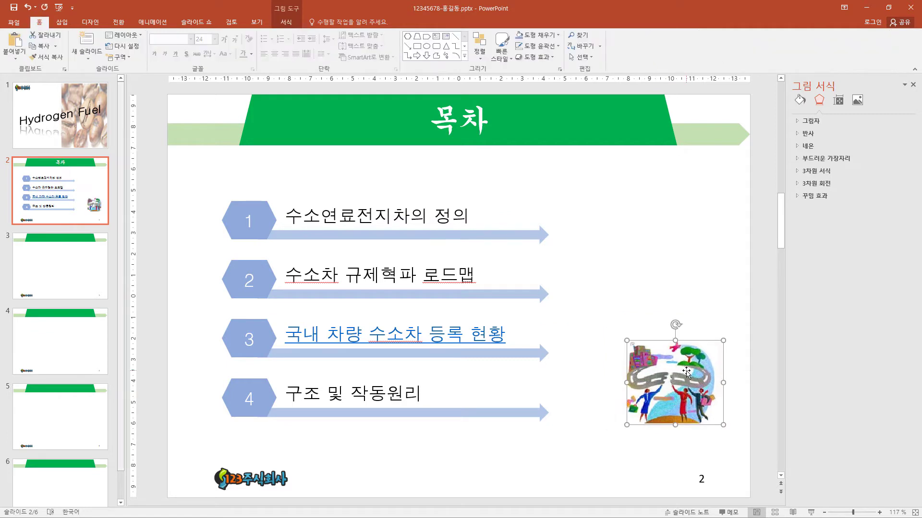
Title slide 3 '1. 수소연료전지차의 정의'.
left_click(62, 263)
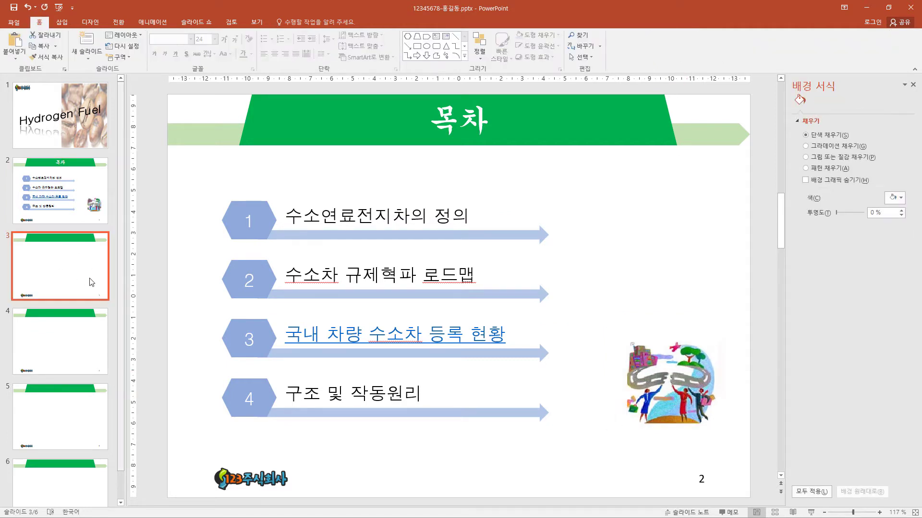
left_click(439, 125)
type("1. 수소연료전지차의 정의")
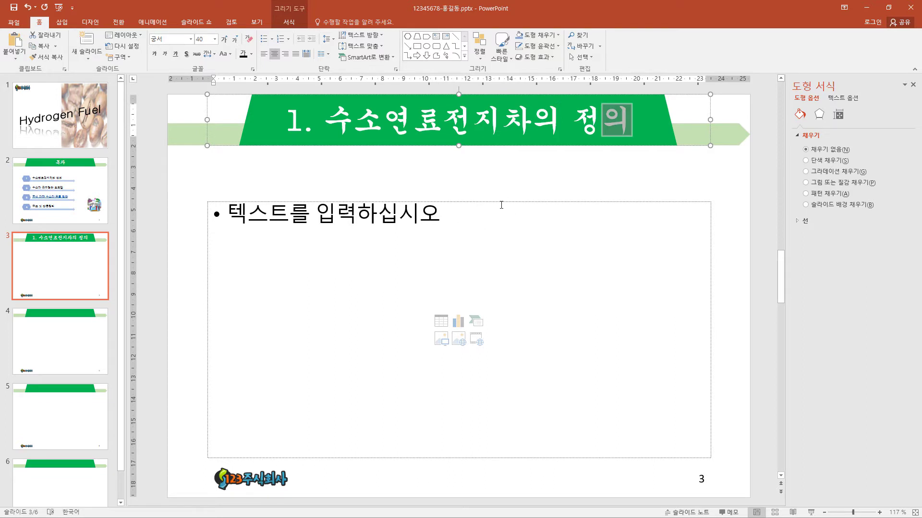
Enter 'FCEV : Fuel Cell Electric Vehicle' with the pasted definition as an indented sub-bullet.
left_click(277, 213)
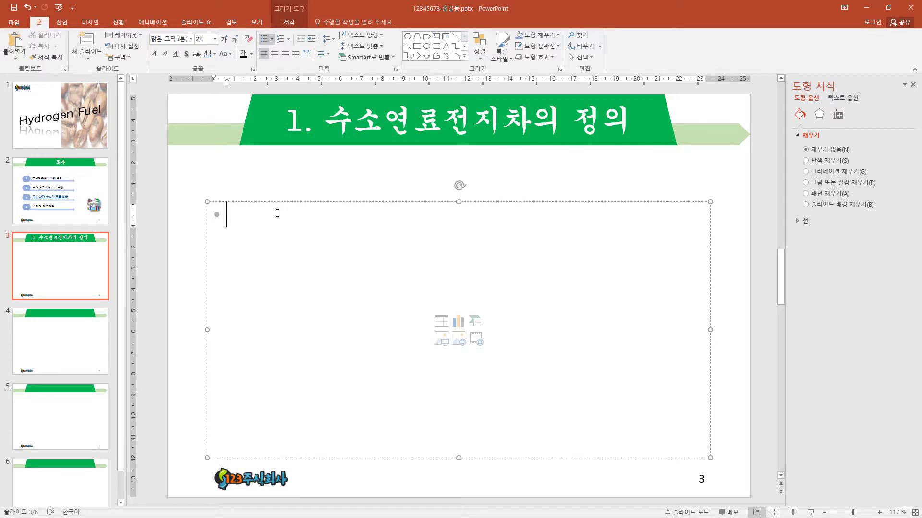
type("FCEV : Fuel Cell Electric Vehicle")
key("Return")
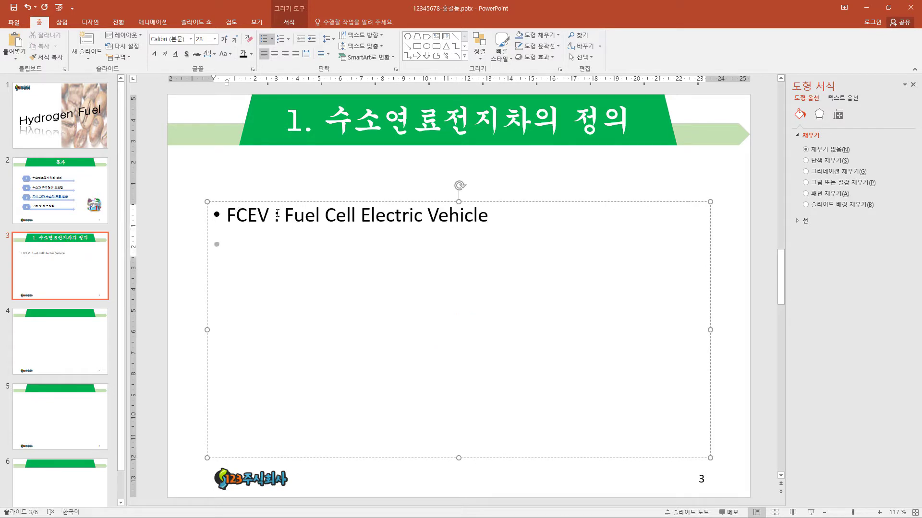
key("Tab")
type("FCEV is an electric vehicle that uses a fuel cell, sometimes in combination with a small battery or supercapacitor, to power its onboard electric motor")
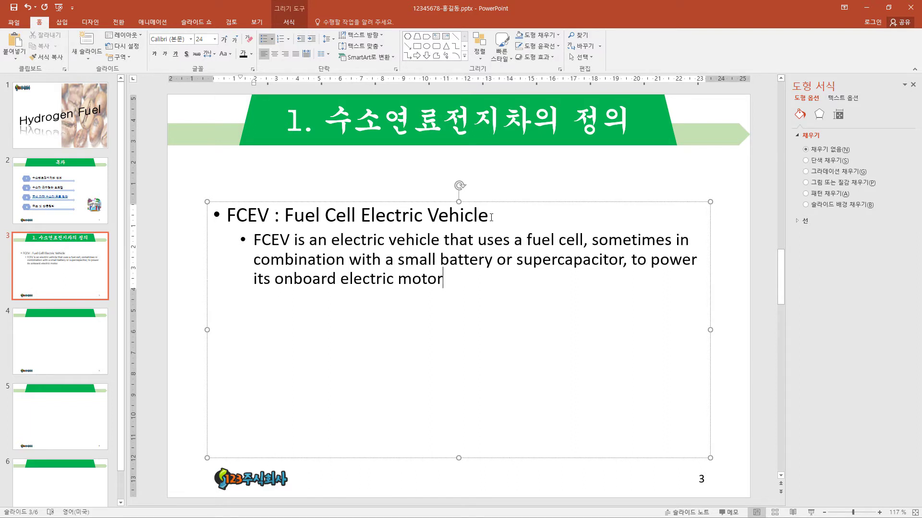
left_click_drag(491, 217, 272, 220)
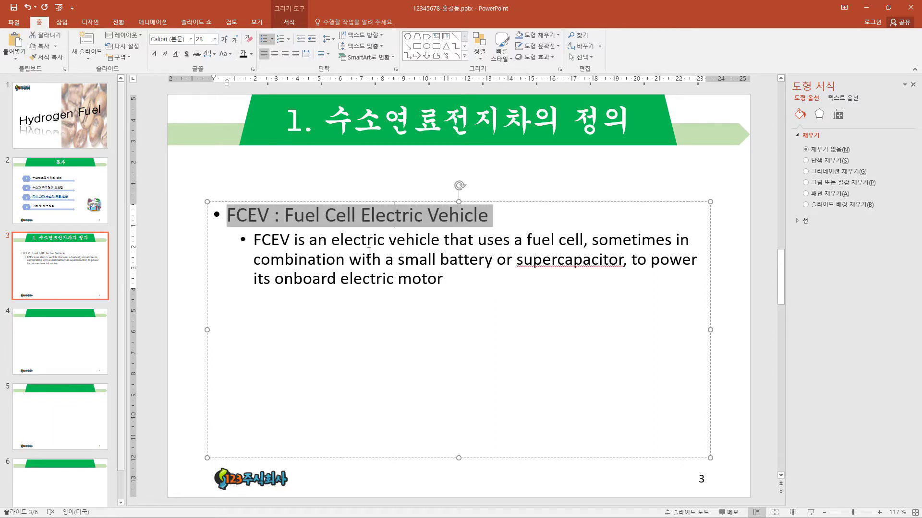
Give the FCEV heading a filled round bullet, in bold 24-pt 굴림 with wider line spacing.
right_click(371, 212)
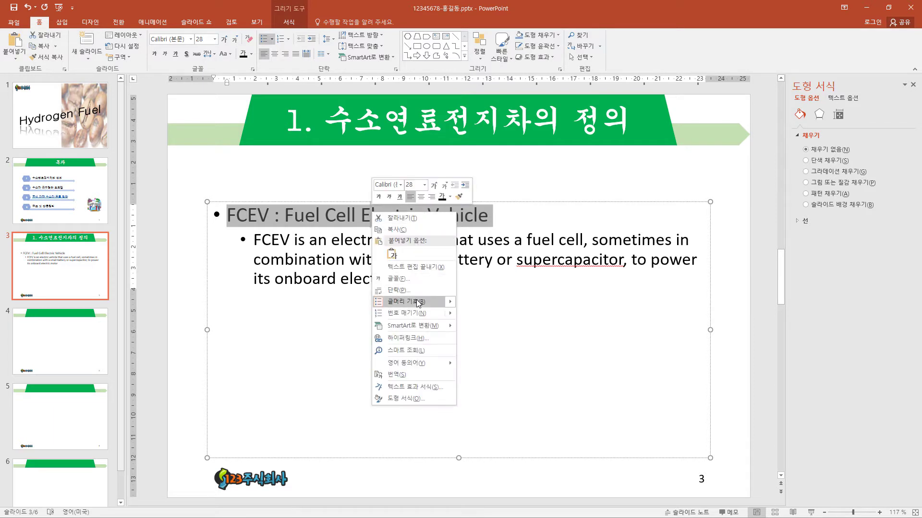
mouse_move(403, 302)
left_click(517, 362)
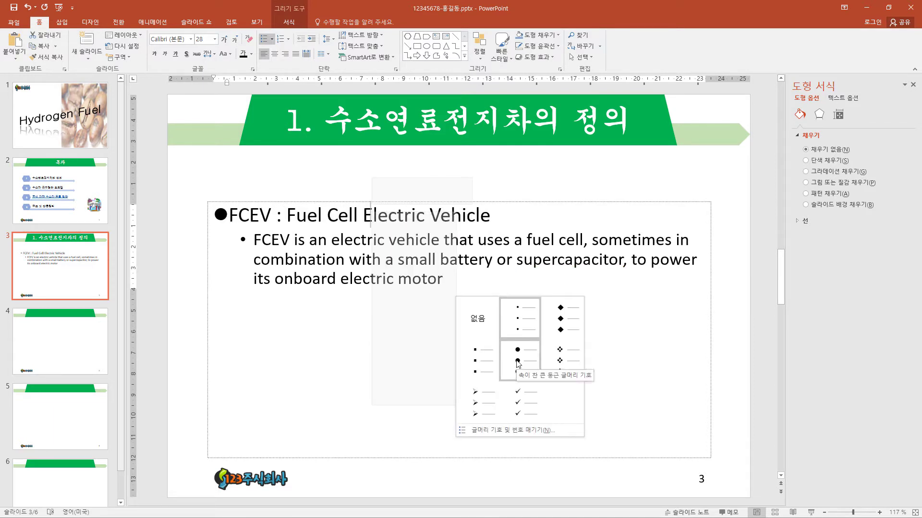
left_click(517, 363)
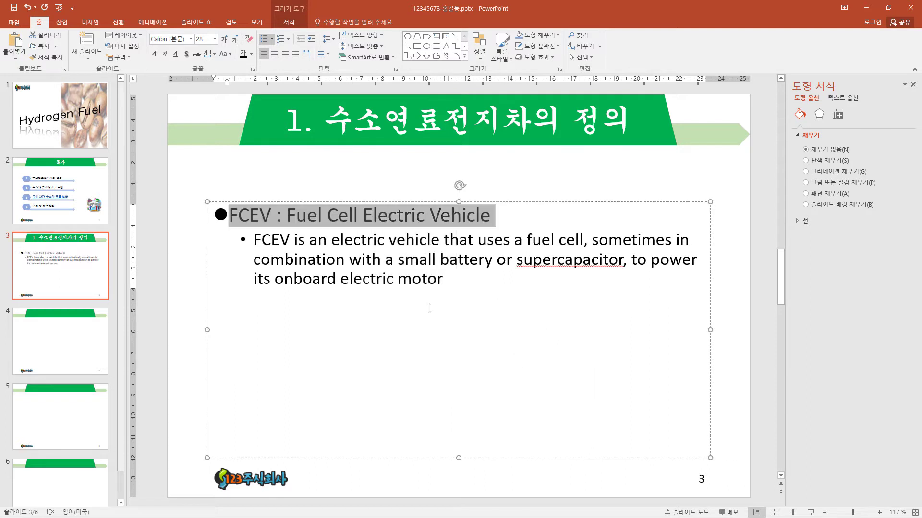
left_click(168, 39)
type("굴림")
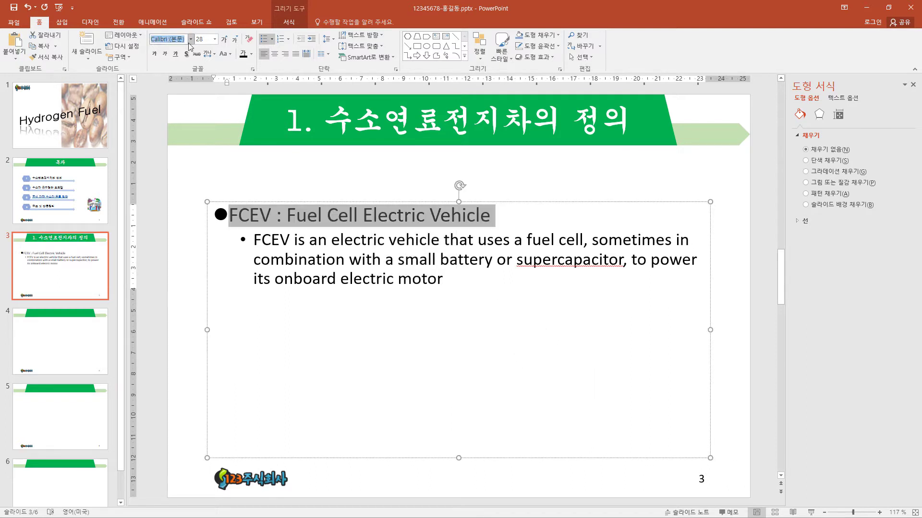
key("Return")
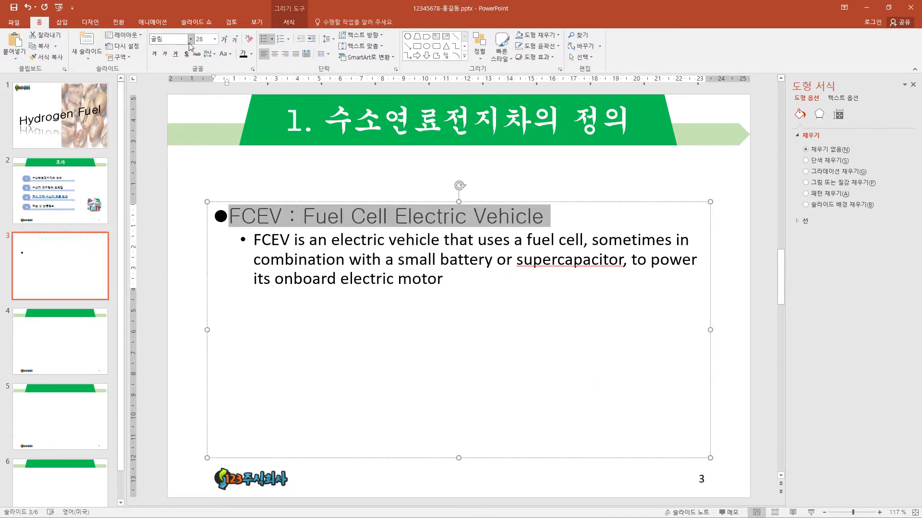
left_click(233, 42)
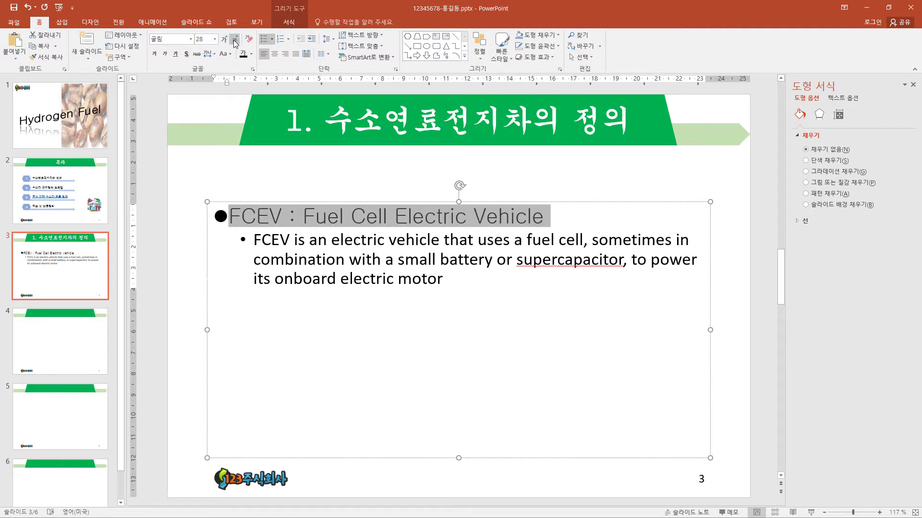
left_click(327, 39)
left_click(334, 70)
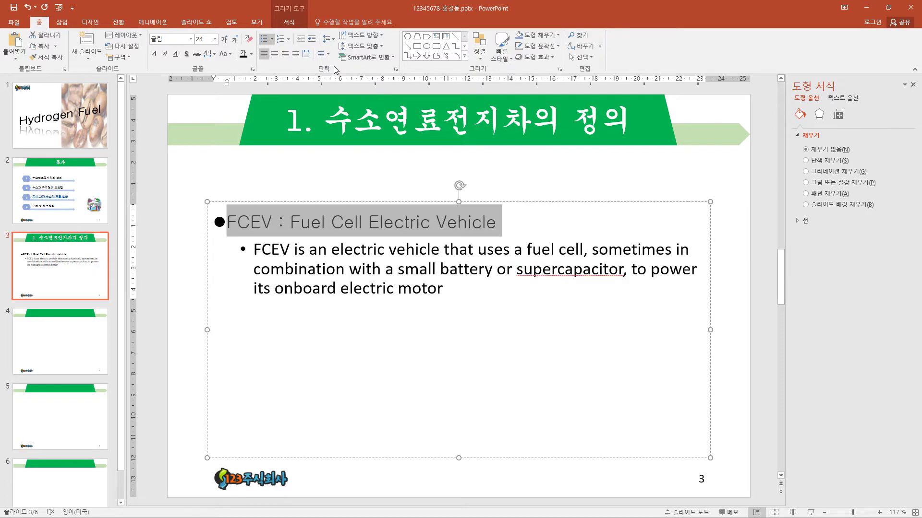
left_click(155, 55)
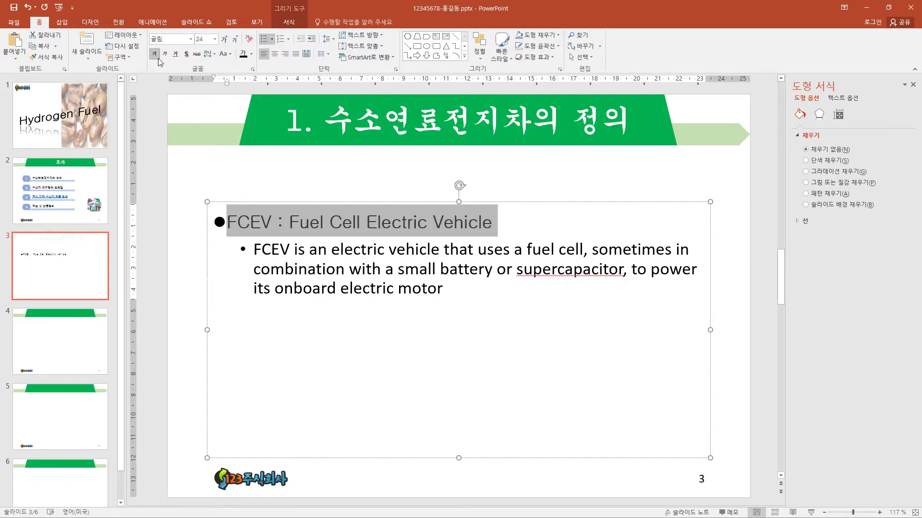
Give the definition paragraph an arrow bullet in 20-pt 굴림 with 1.5 line spacing.
left_click(297, 269)
triple_click(255, 249)
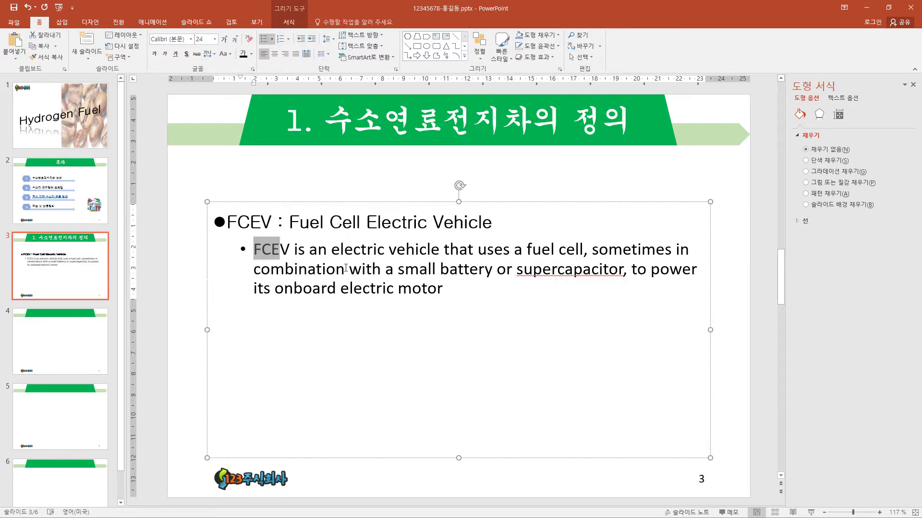
right_click(371, 267)
mouse_move(425, 363)
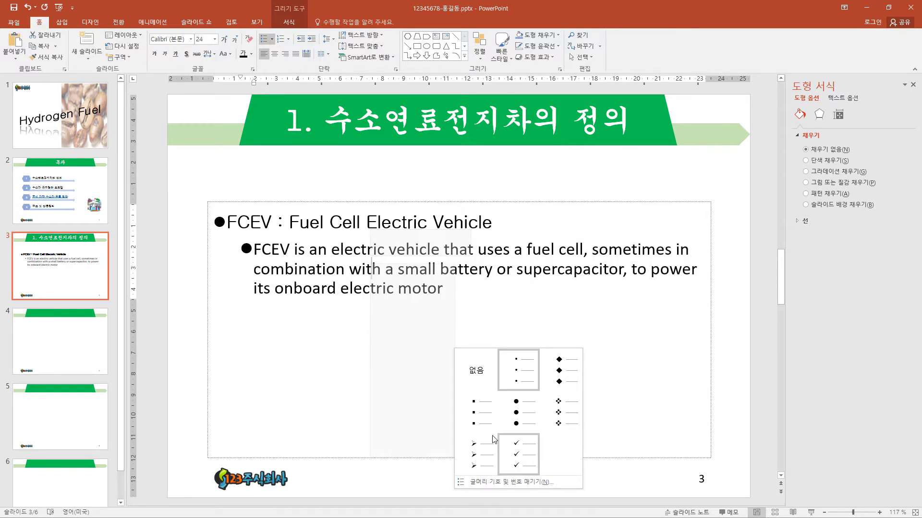
left_click(480, 449)
left_click(168, 39)
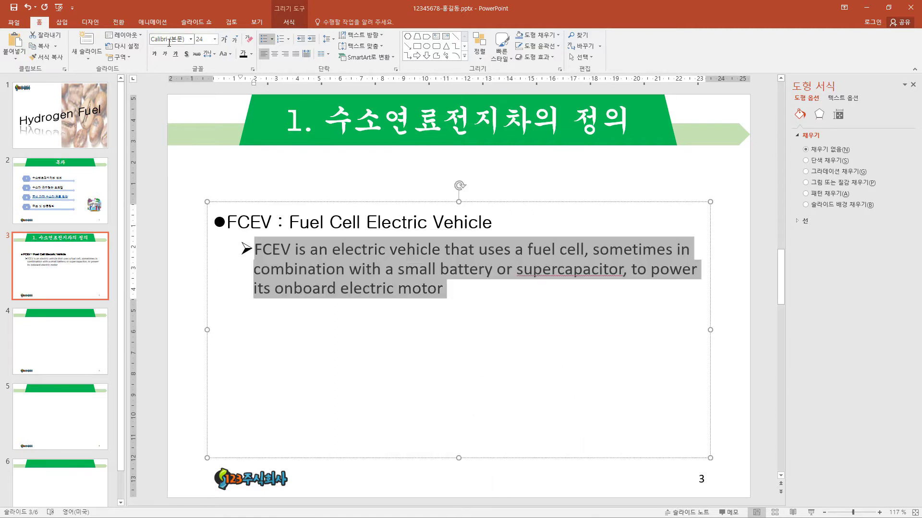
type("굴림")
key("Return")
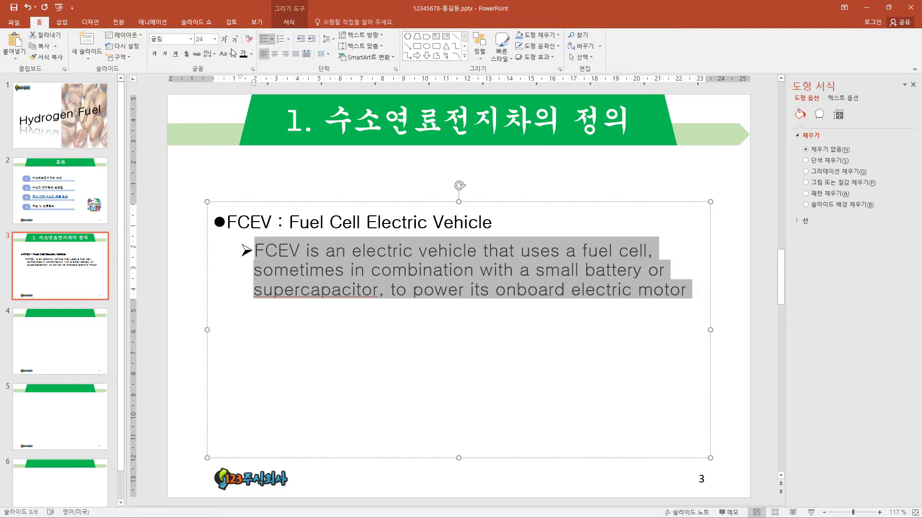
left_click(237, 40)
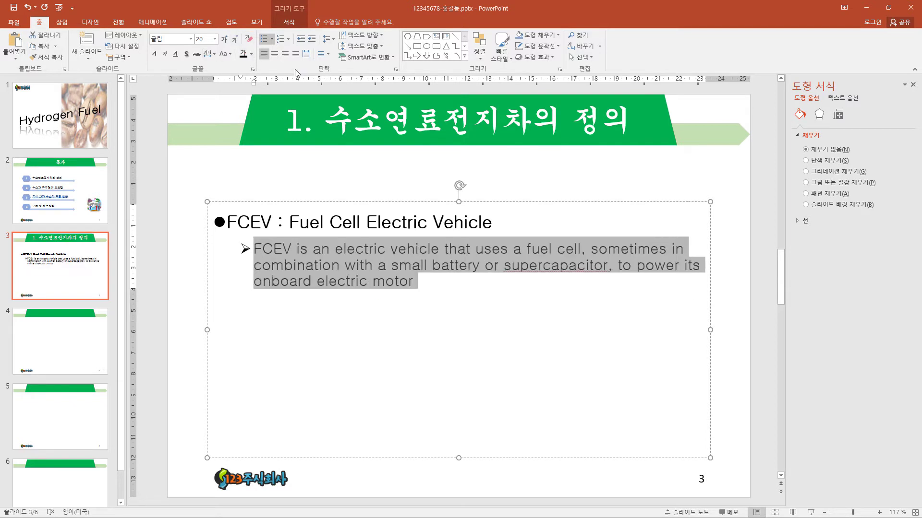
left_click(331, 39)
left_click(341, 62)
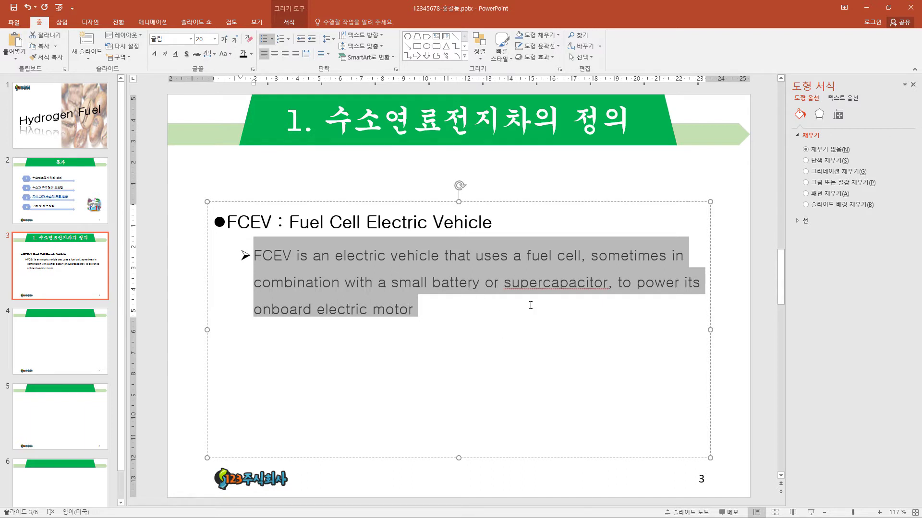
left_click(641, 203)
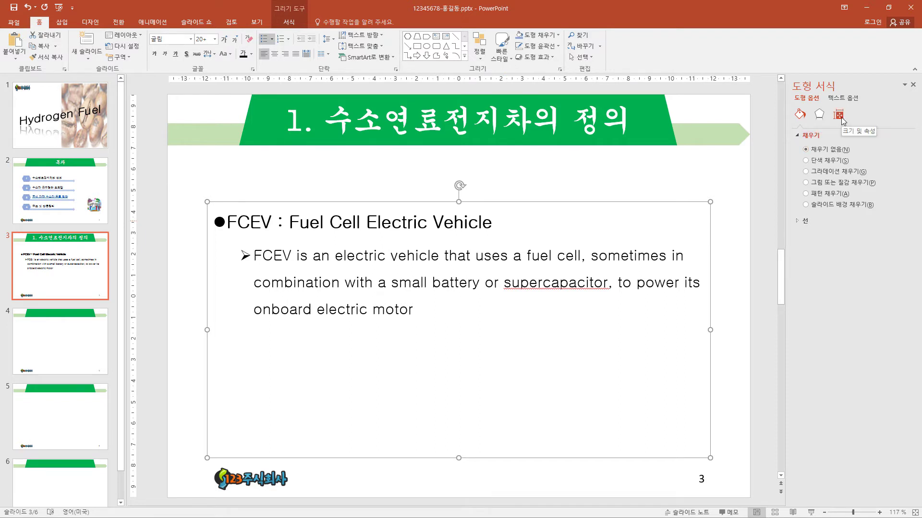
Set the FCEV text box to Do not Autofit, shrink it around its text, and move it under the title.
right_click(711, 205)
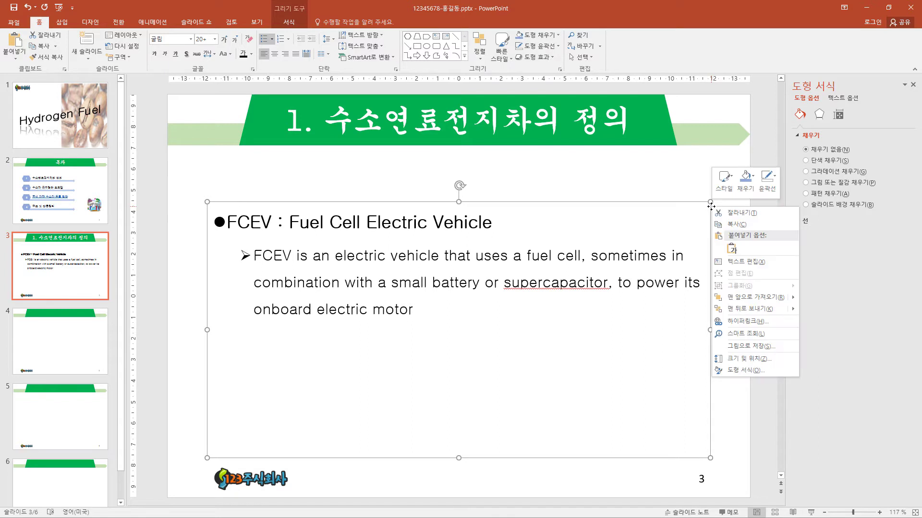
left_click(754, 371)
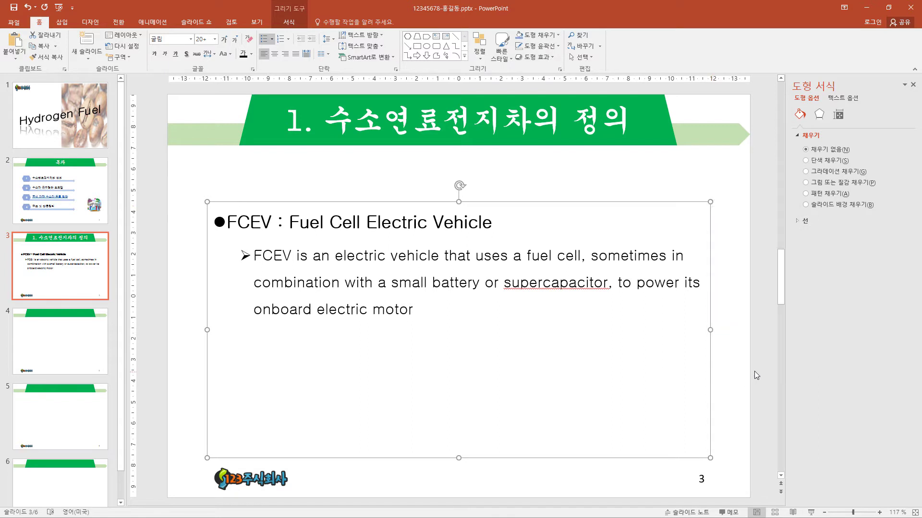
left_click(838, 115)
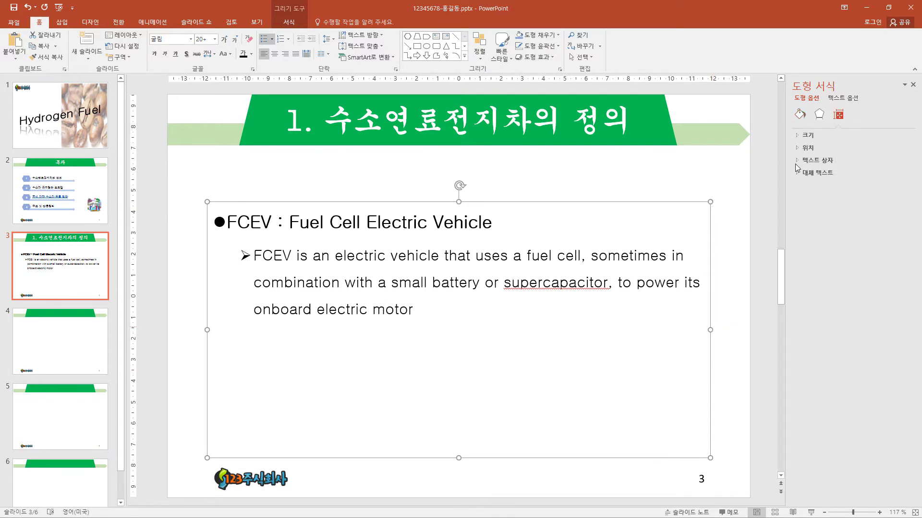
left_click(797, 160)
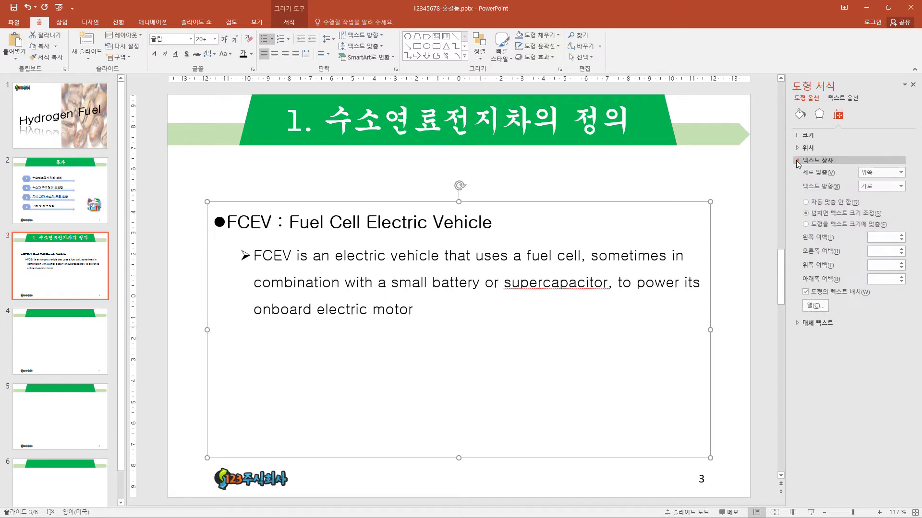
left_click(822, 203)
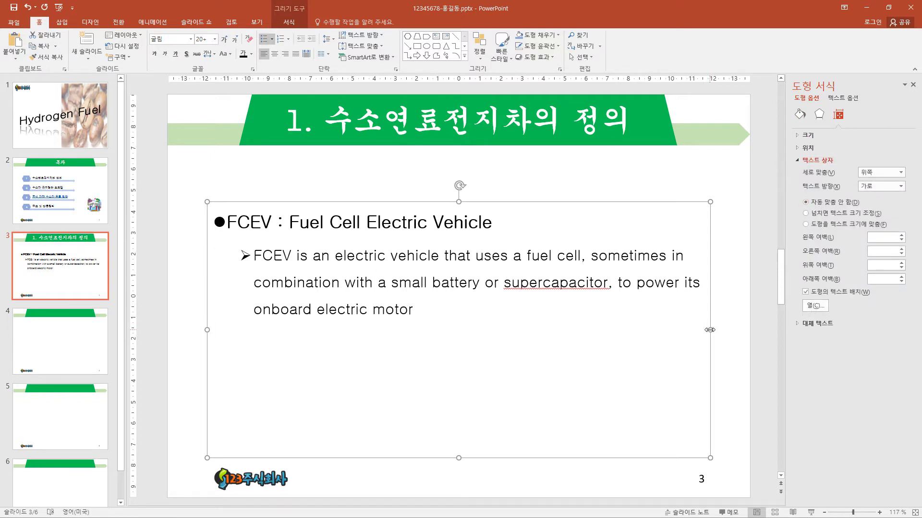
left_click_drag(709, 330, 639, 328)
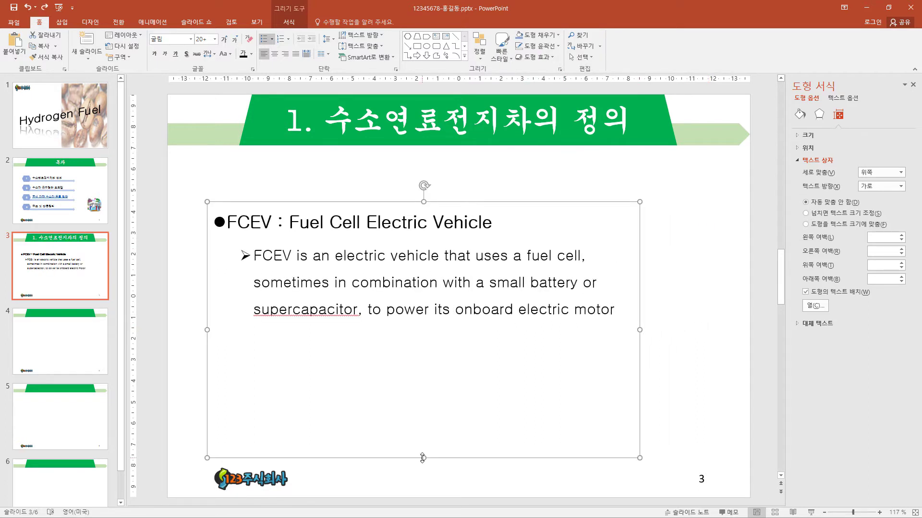
left_click_drag(424, 458, 440, 330)
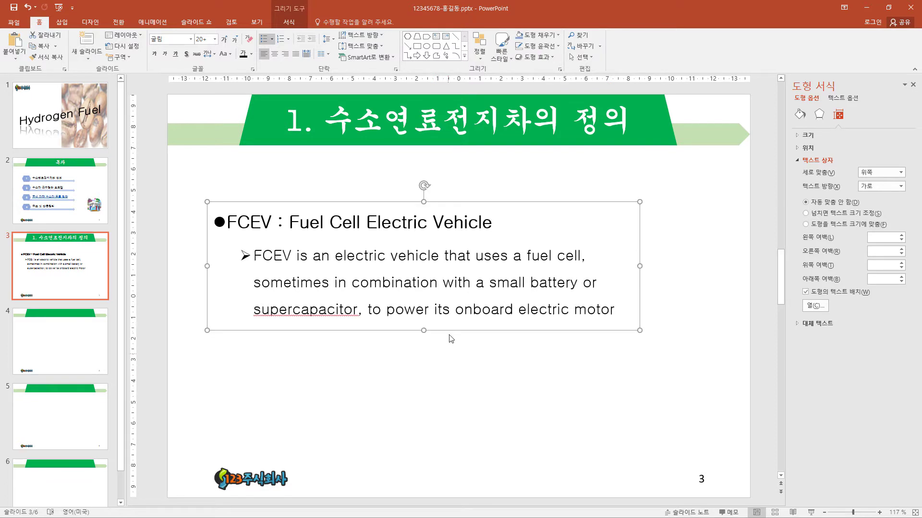
left_click_drag(401, 203, 403, 172)
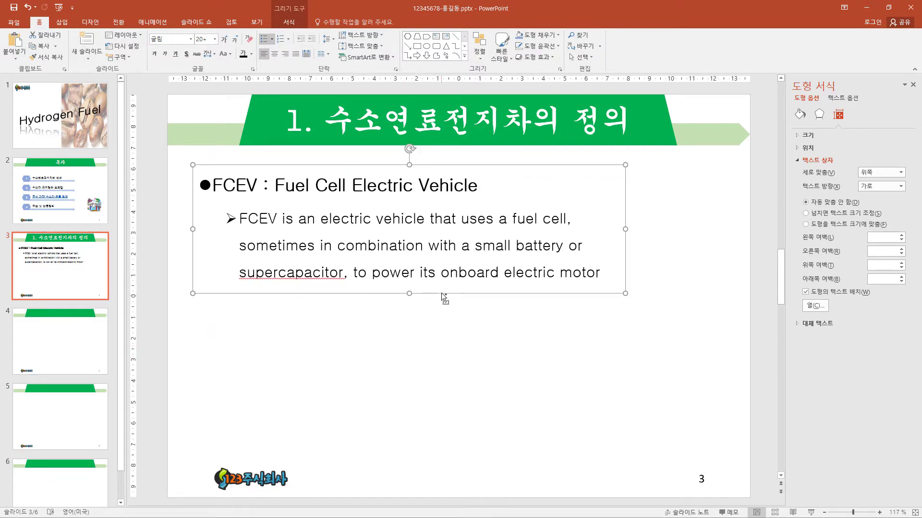
Duplicate the text box below, paste in the Korean 수소연료전지차 bullets, and widen it.
mouse_move(441, 292)
left_mouse_down()
mouse_move(441, 436)
mouse_move(441, 421)
left_mouse_up()
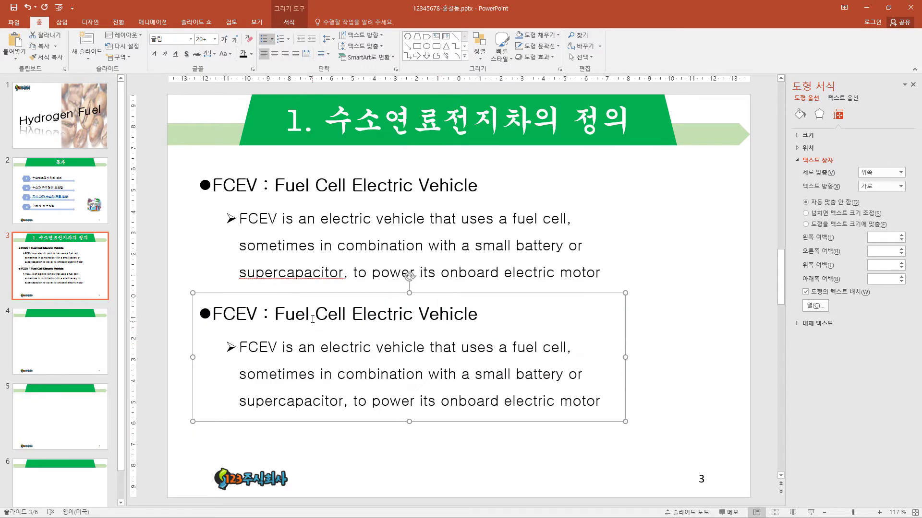
left_click(352, 328)
key("ctrl+a")
key("ctrl+v")
left_click_drag(624, 357, 710, 359)
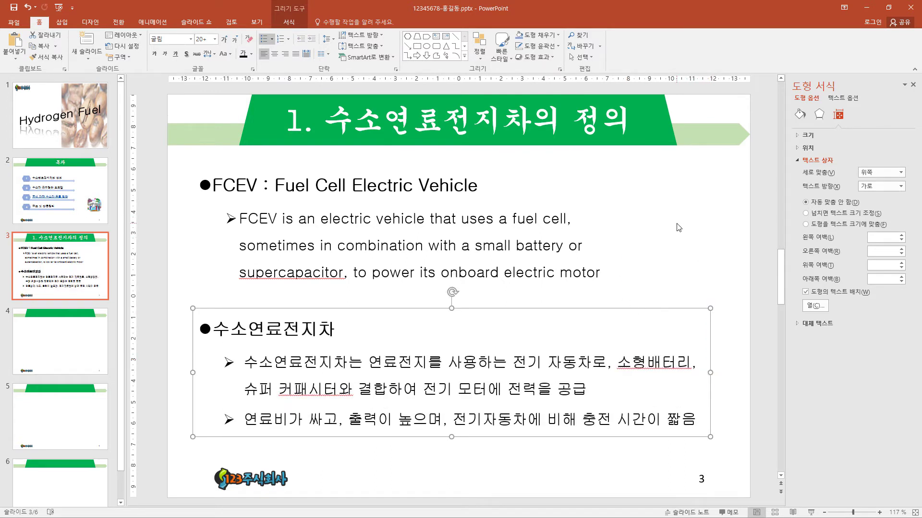
left_click(62, 22)
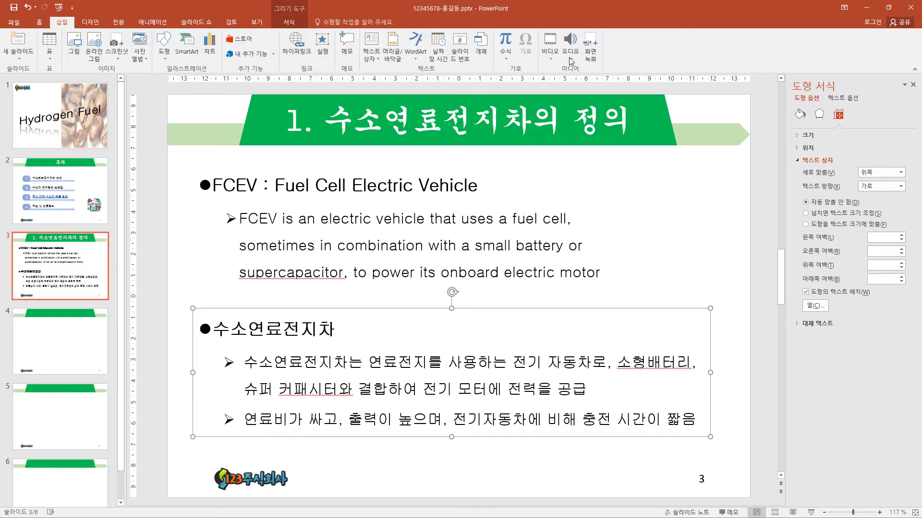
Insert the 동영상.wmv video and place it at the top right beside the FCEV text.
left_click(551, 58)
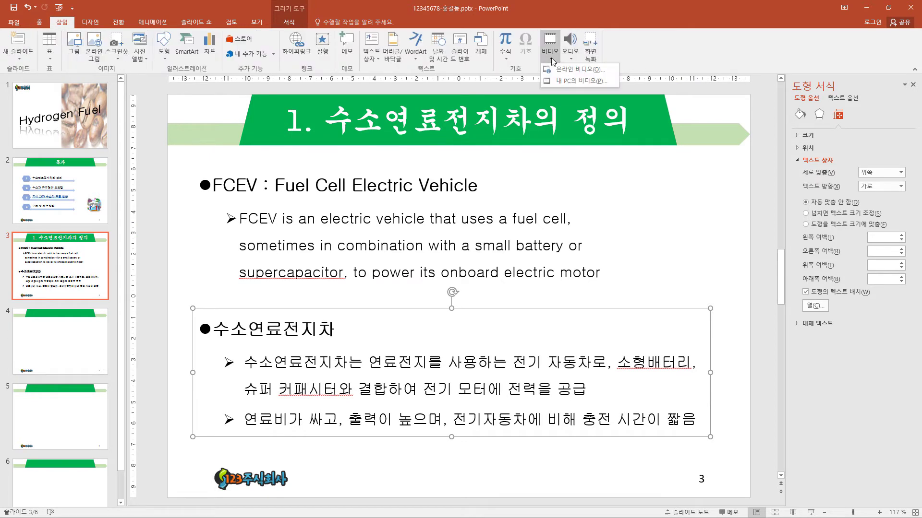
left_click(585, 85)
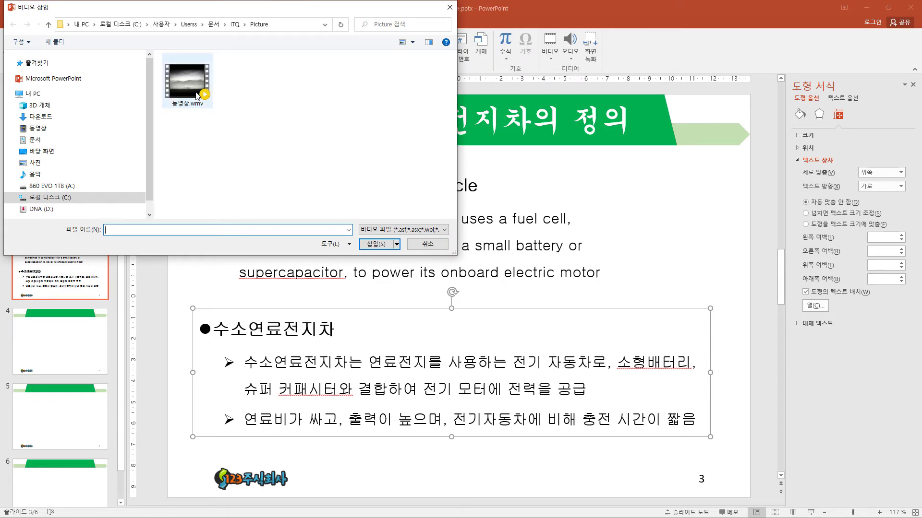
left_click(197, 95)
left_click(376, 244)
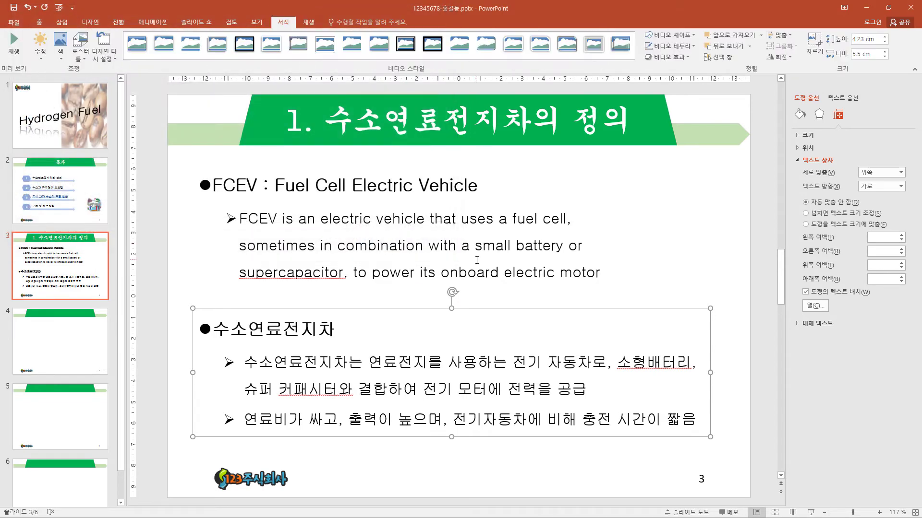
mouse_move(500, 298)
left_mouse_down()
mouse_move(692, 235)
mouse_move(687, 242)
left_mouse_up()
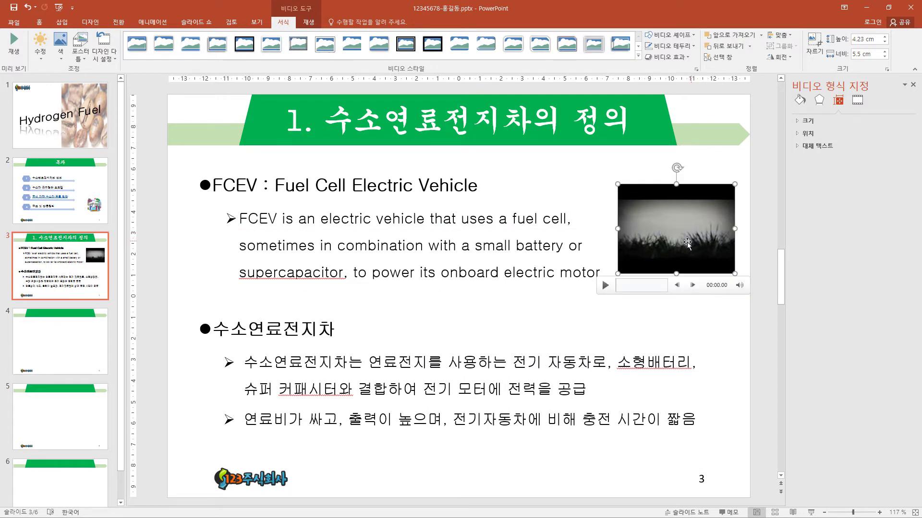
Set the video to start automatically, then go to slide 4.
left_click(308, 22)
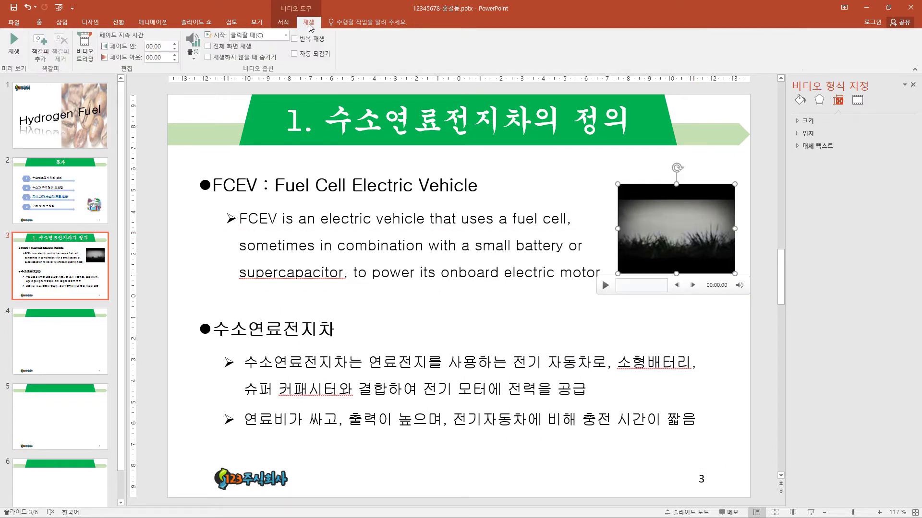
left_click(284, 35)
left_click(278, 49)
left_click(75, 326)
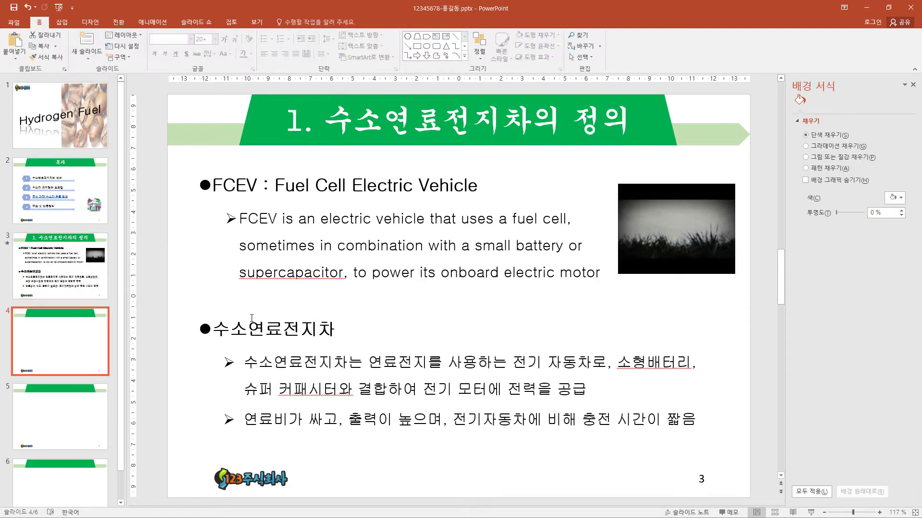
Title slide 4 '2. 수소차 규제혁파 로드맵' and insert a 3-column, 4-row table.
left_click(435, 107)
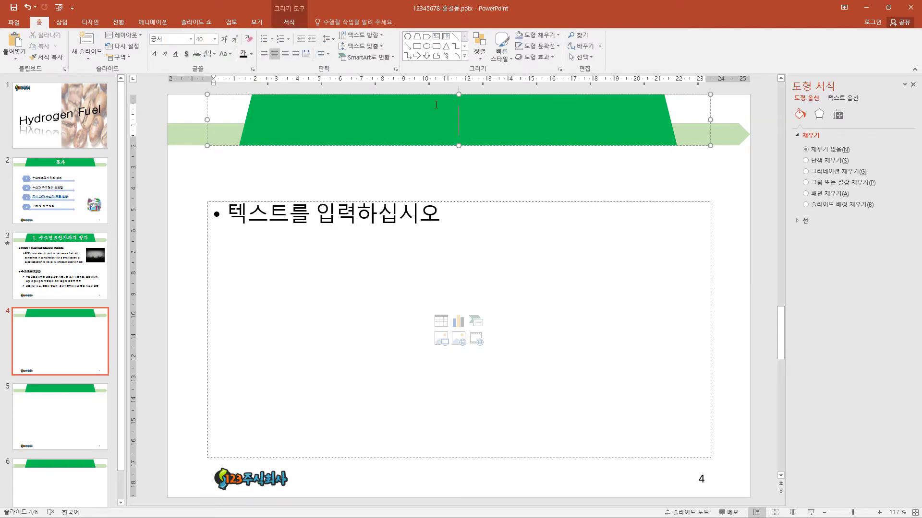
type("2. 수소차 규제혁파 로드맵")
left_click(443, 325)
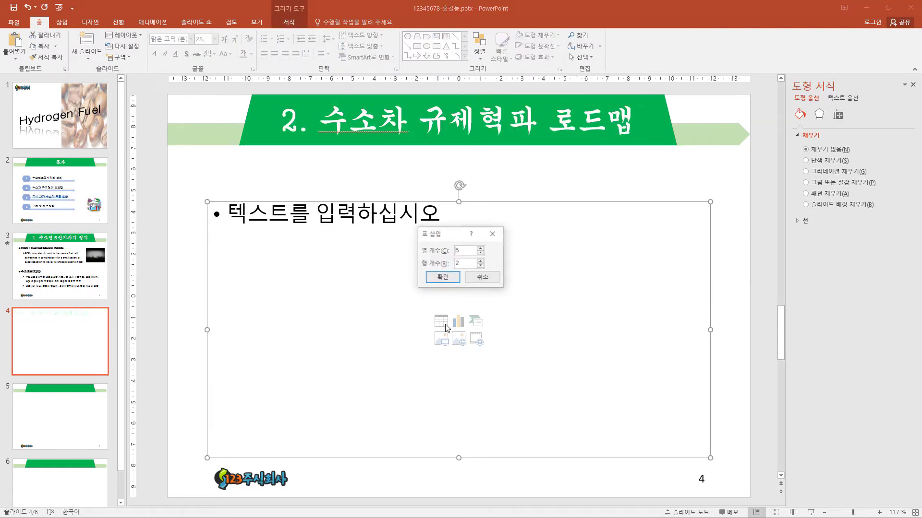
left_click(481, 261)
left_click(481, 261)
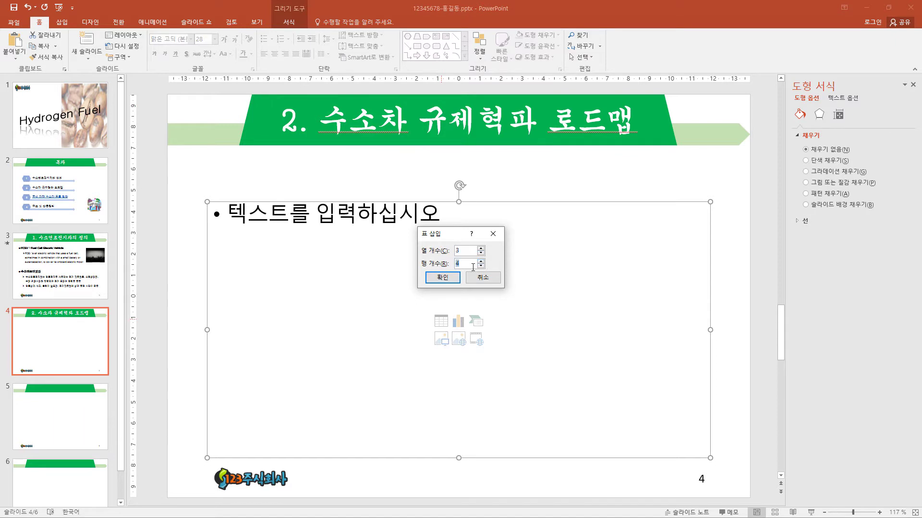
left_click(457, 279)
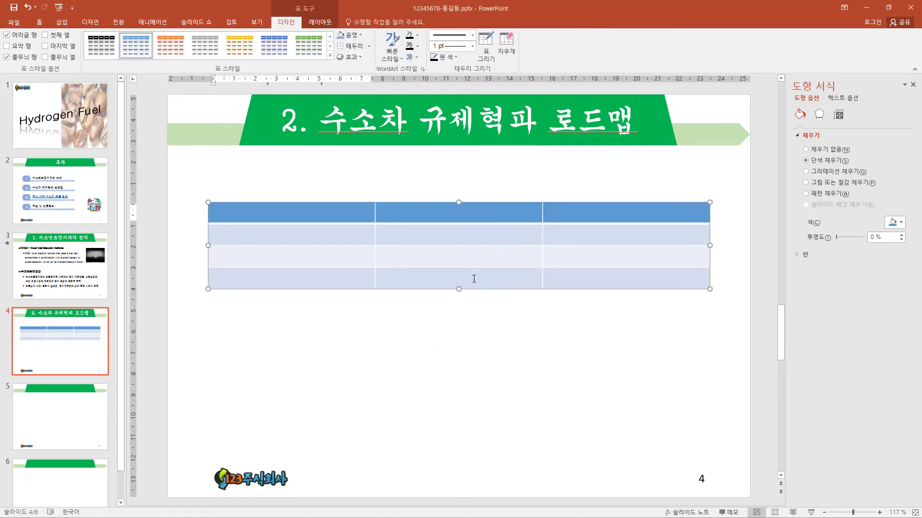
Turn off Header Row and Banded Rows and apply a light green table style.
left_click(29, 36)
left_click(28, 60)
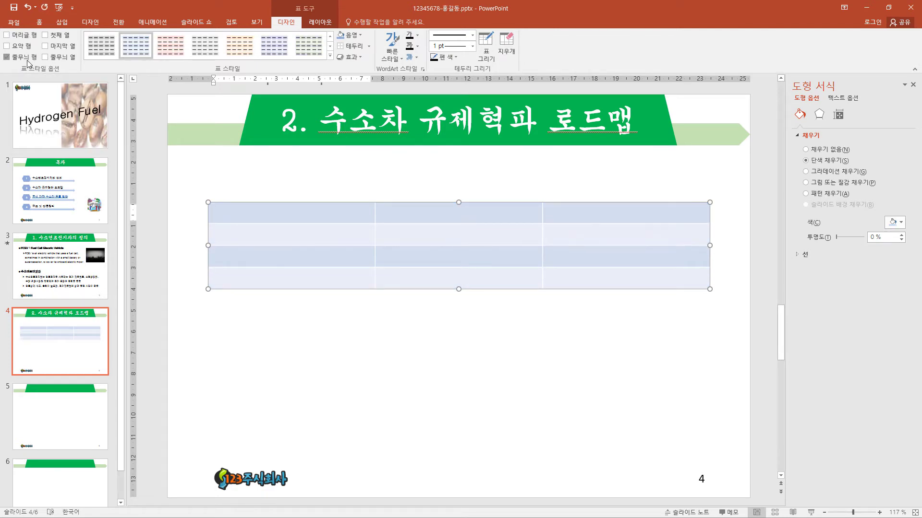
left_click(331, 57)
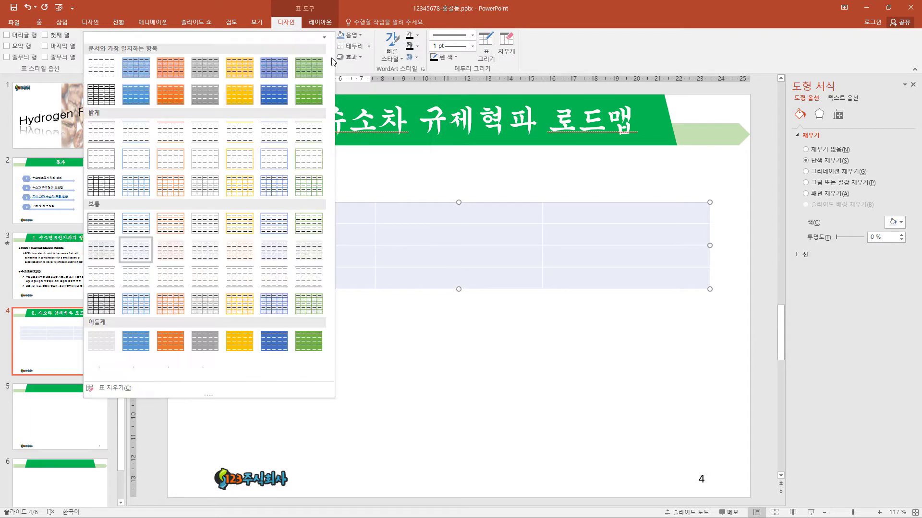
left_click(315, 76)
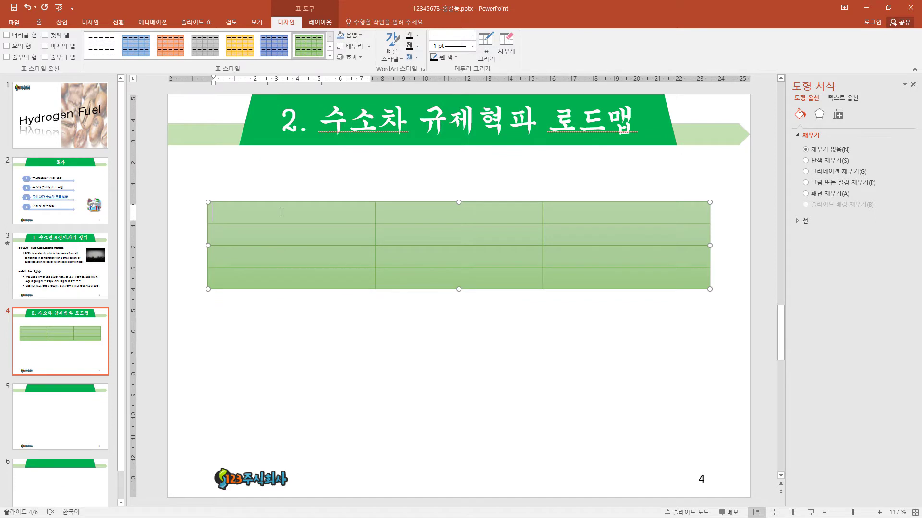
Format the table text as black 굴림, centred horizontally and vertically.
left_click(276, 204)
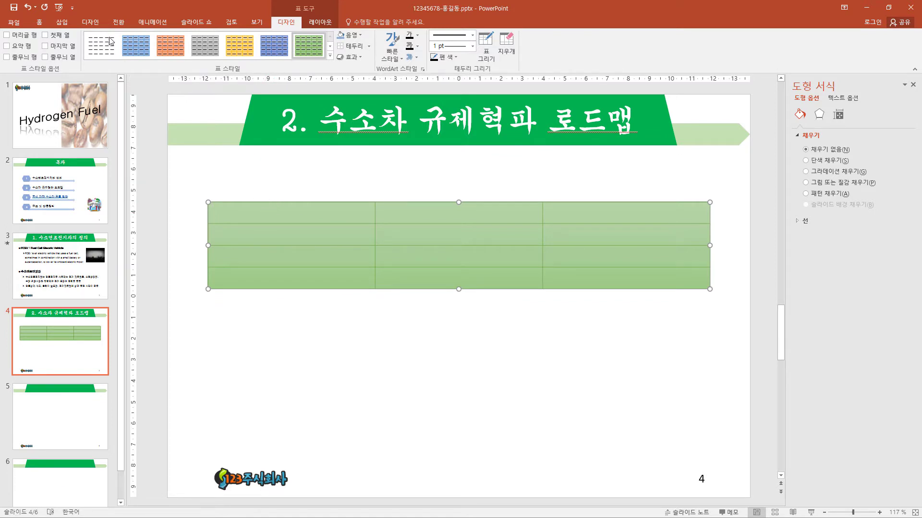
left_click(40, 22)
left_click(172, 41)
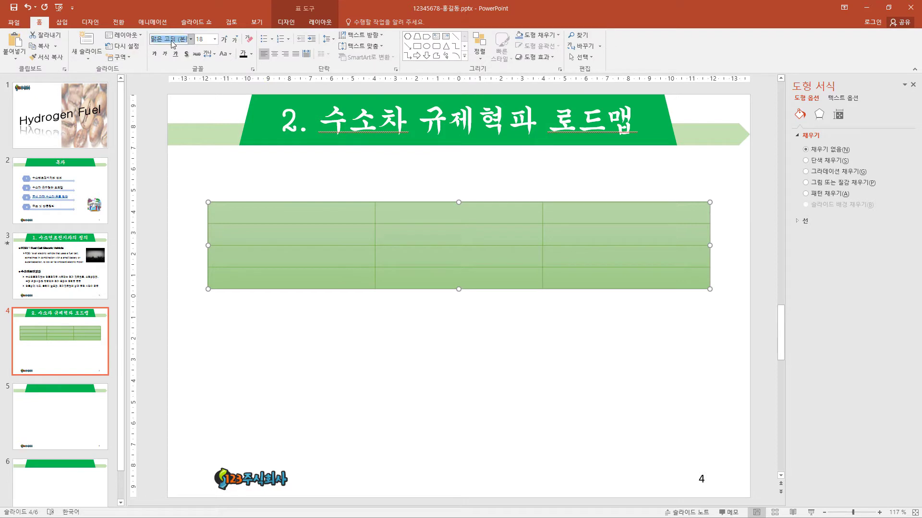
type("굴림")
key("Return")
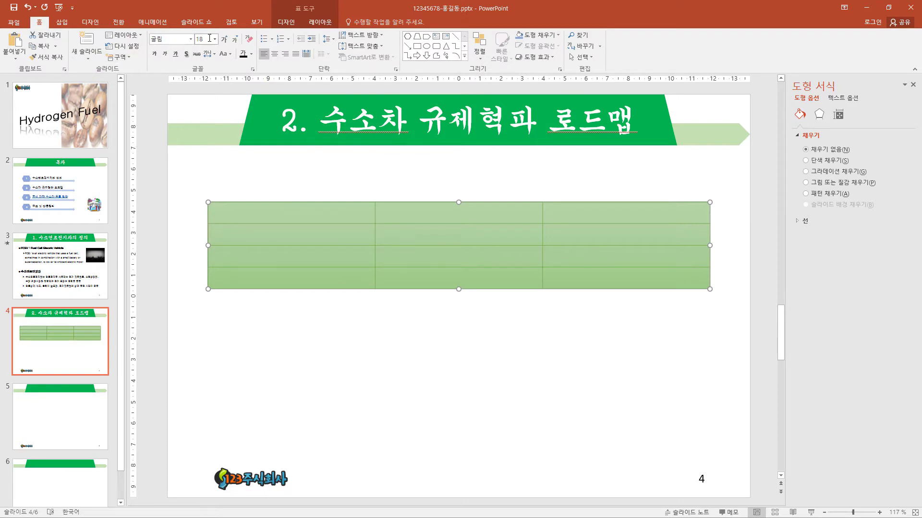
left_click(250, 54)
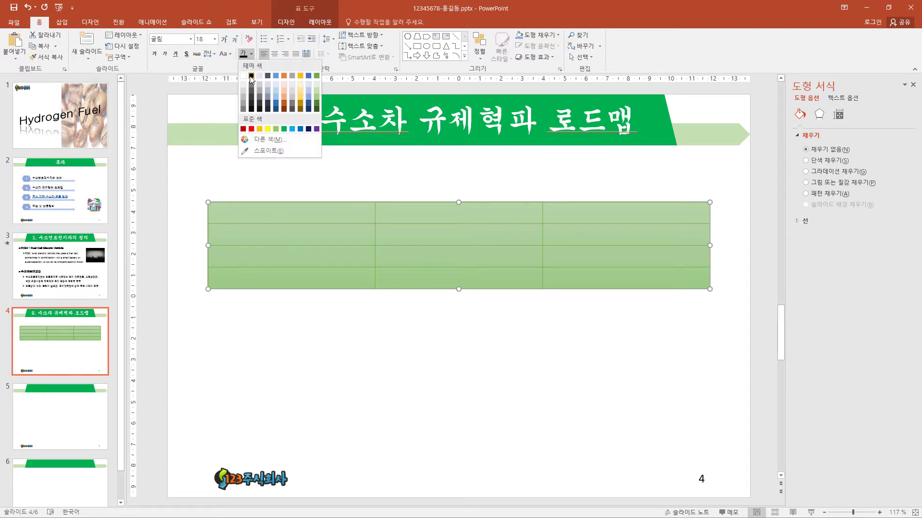
left_click(251, 75)
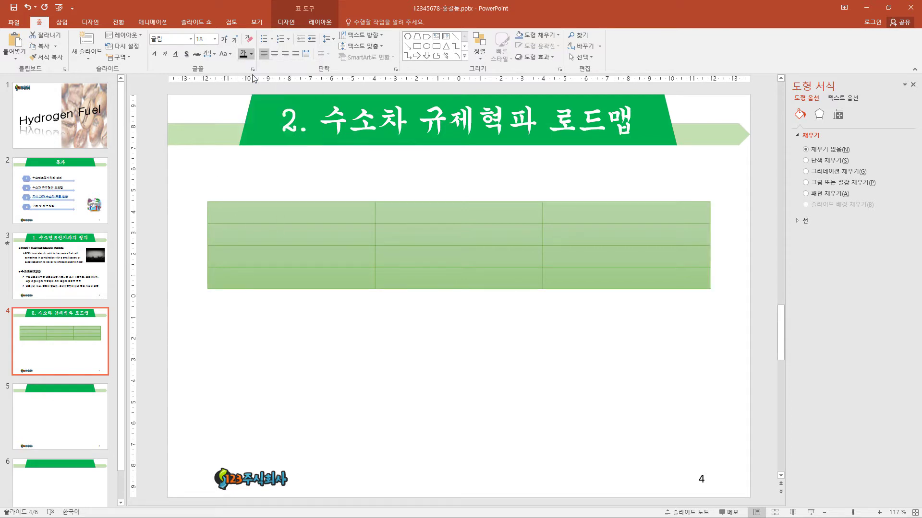
left_click(275, 55)
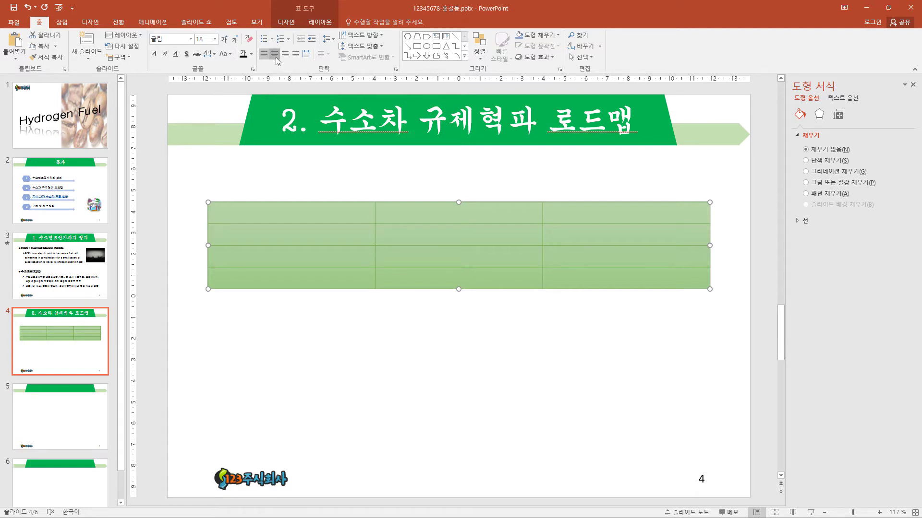
left_click(382, 46)
left_click(359, 98)
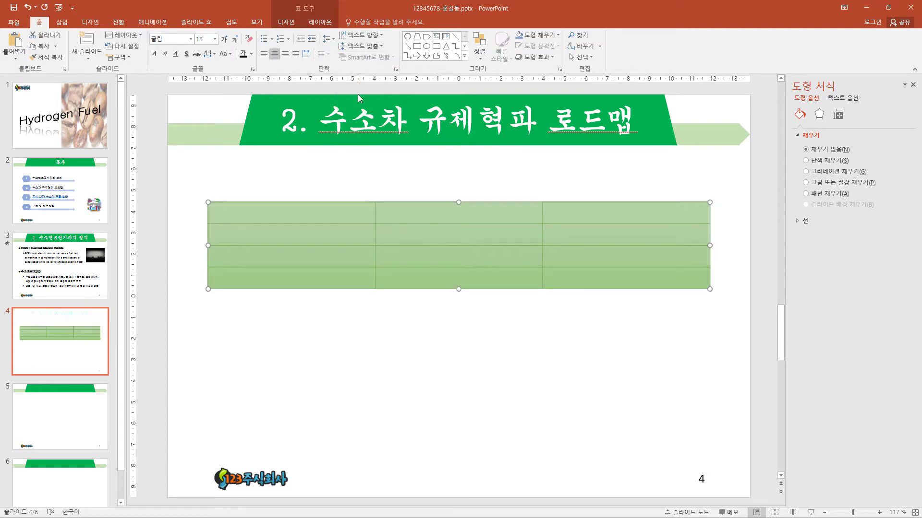
left_click(338, 206)
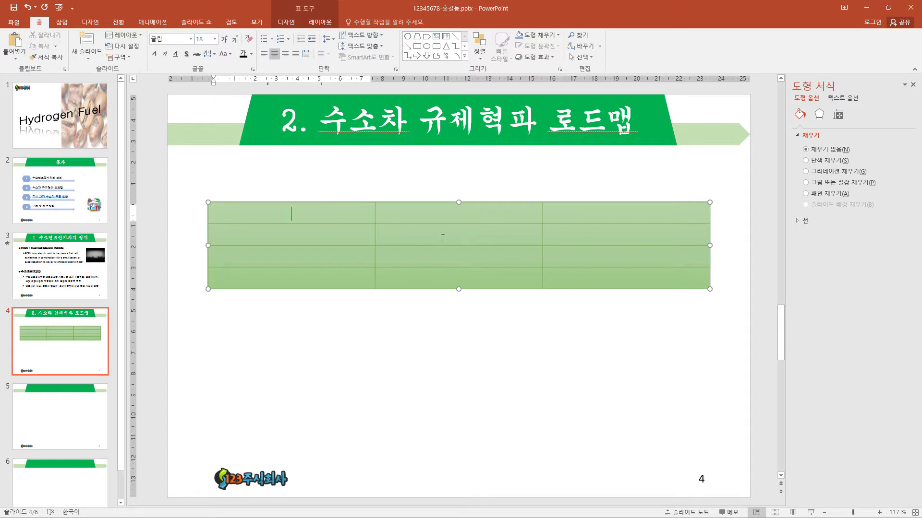
Paste the roadmap contents into the table and distribute its rows to an equal 2.85 cm height.
key("ctrl+v")
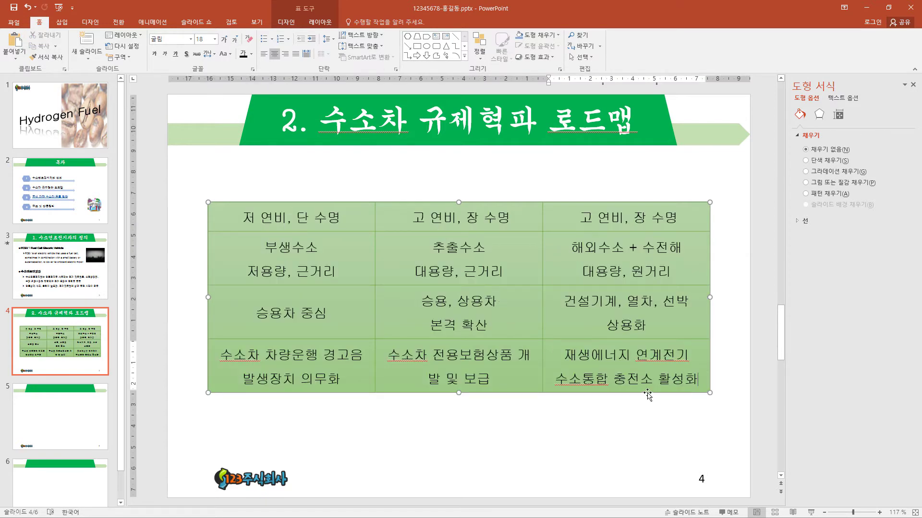
left_click_drag(663, 393, 675, 429)
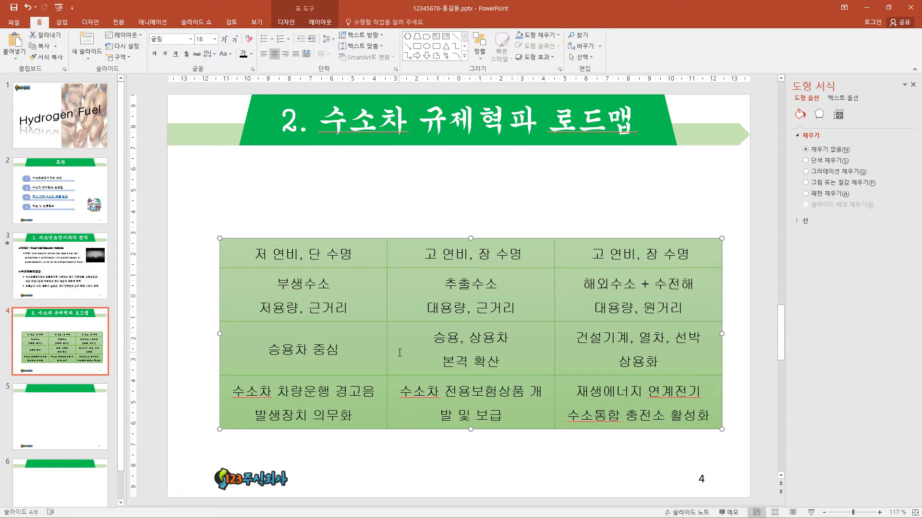
key("ctrl+z")
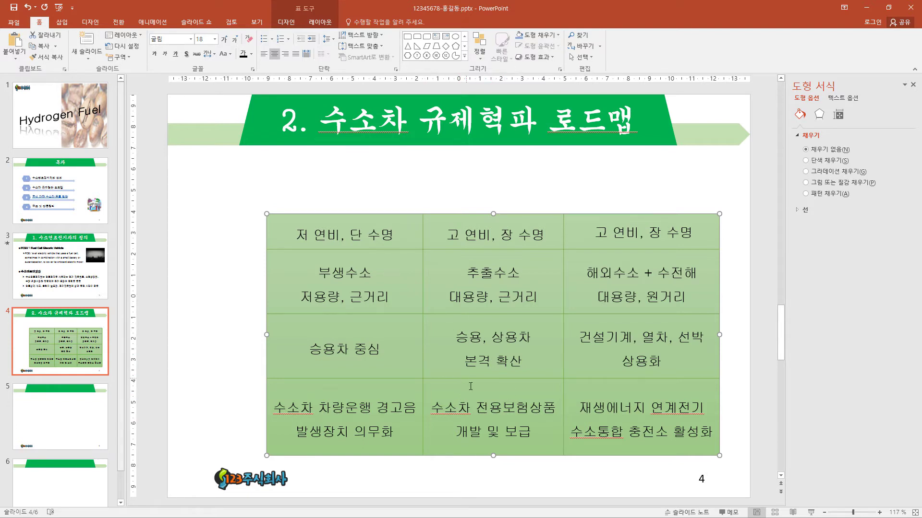
left_click(326, 25)
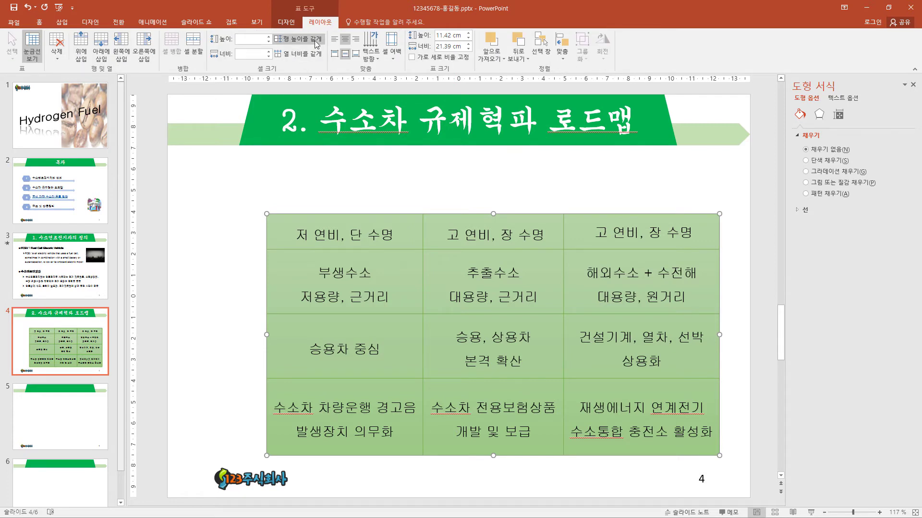
left_click(316, 42)
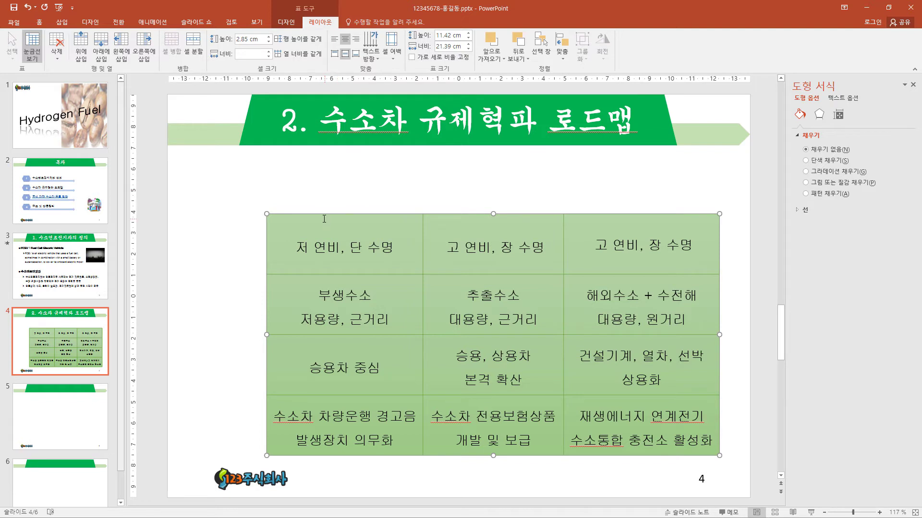
Draw an octagon above the table's left column.
left_click(40, 22)
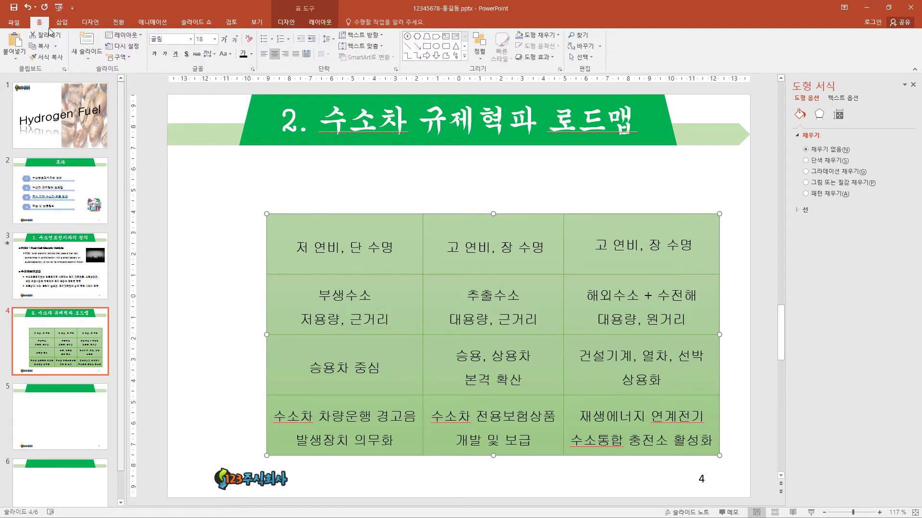
left_click(463, 56)
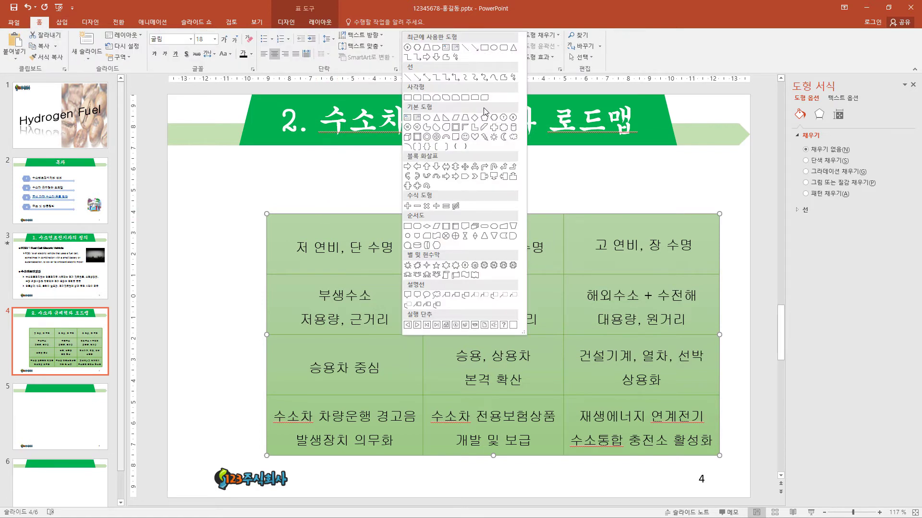
left_click(514, 118)
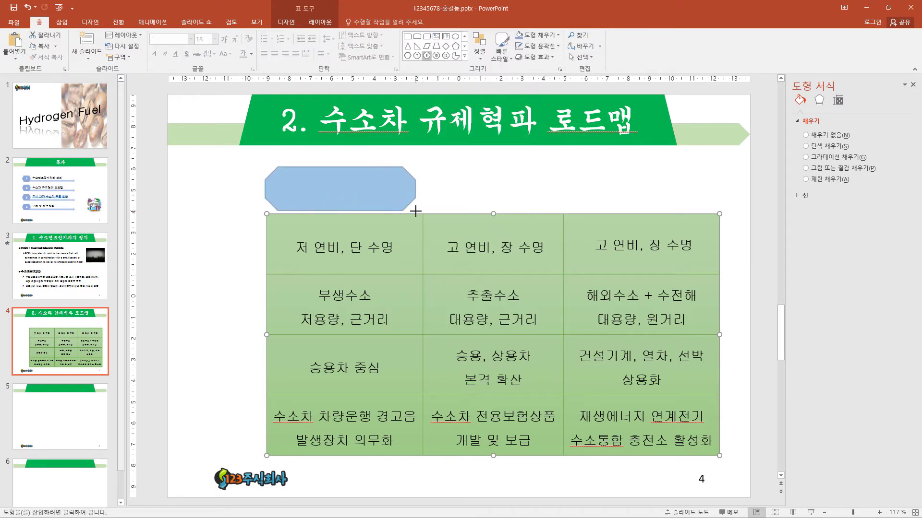
left_click_drag(270, 169, 422, 214)
Fill the octagon dark green and give it a 1 pt black outline.
left_click(288, 22)
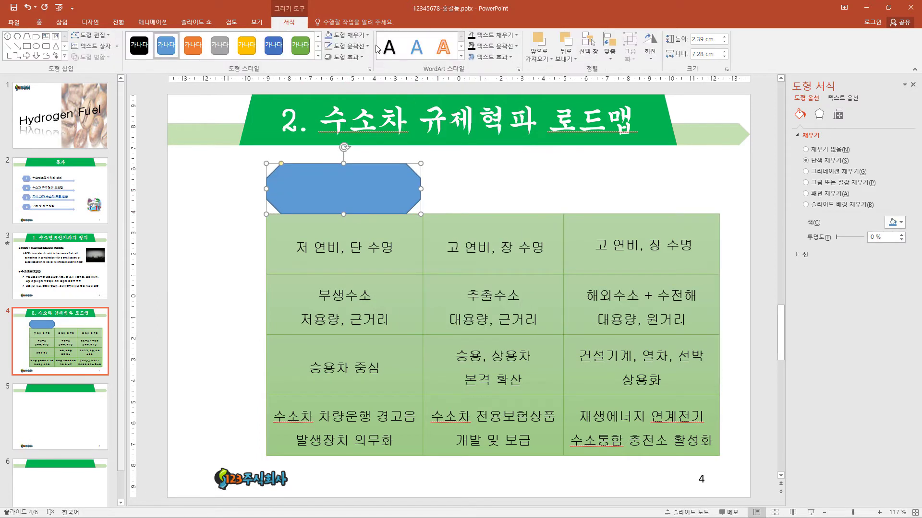
left_click(367, 34)
left_click(400, 86)
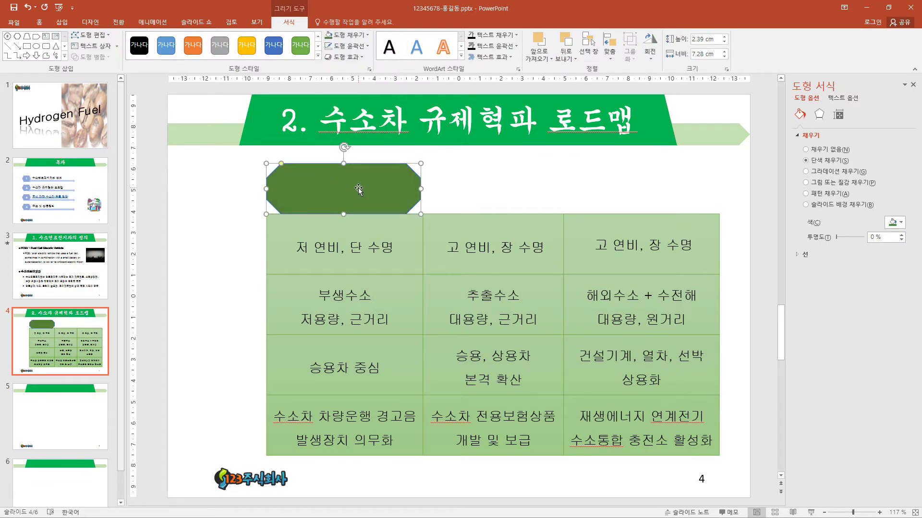
left_click(365, 47)
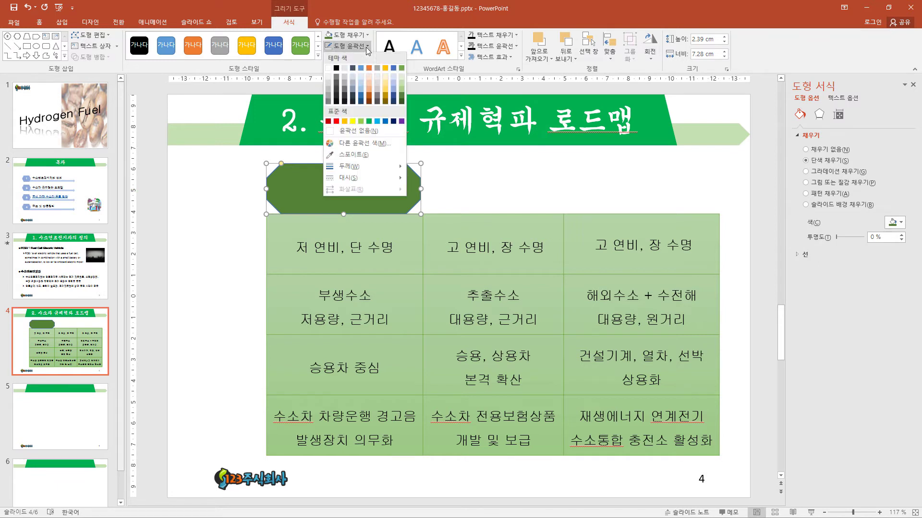
left_click(335, 71)
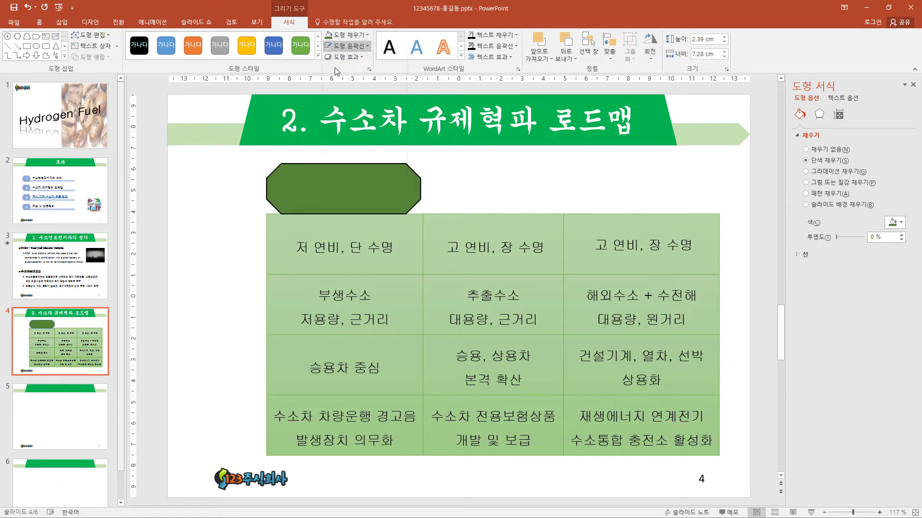
left_click(367, 47)
mouse_move(364, 167)
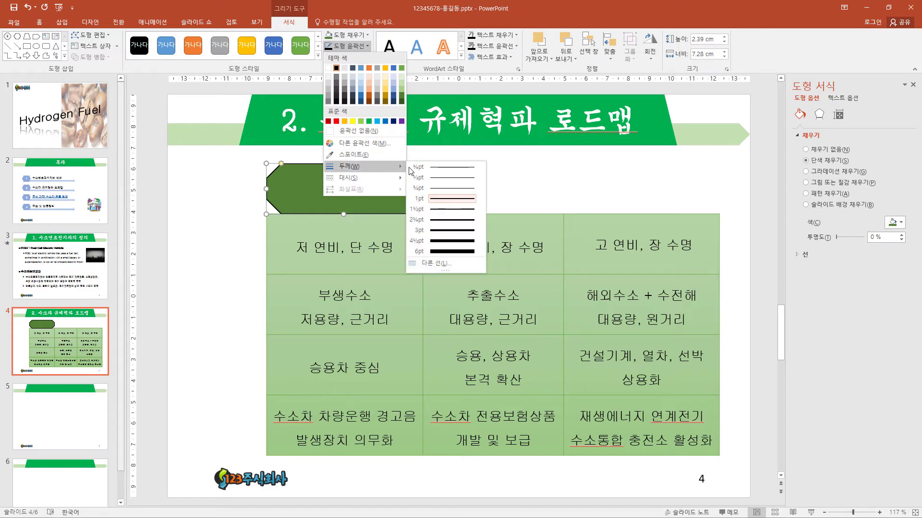
left_click(455, 197)
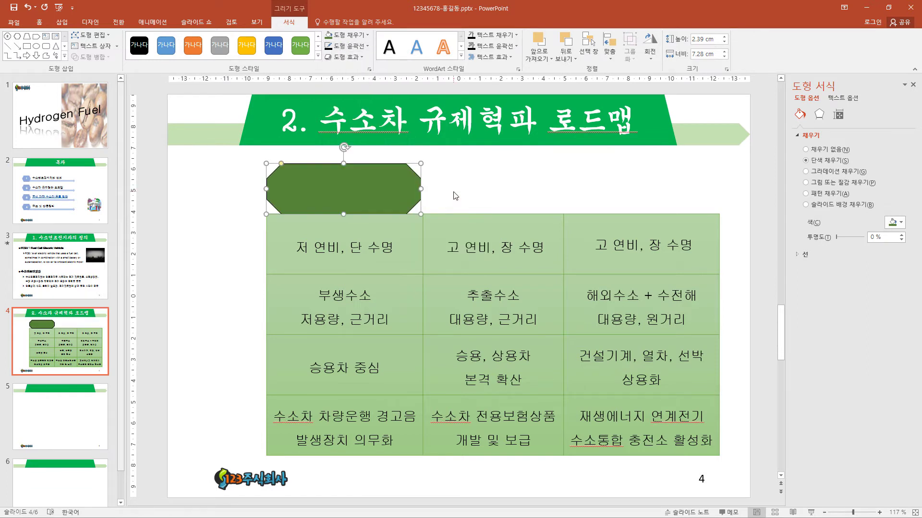
left_click(64, 57)
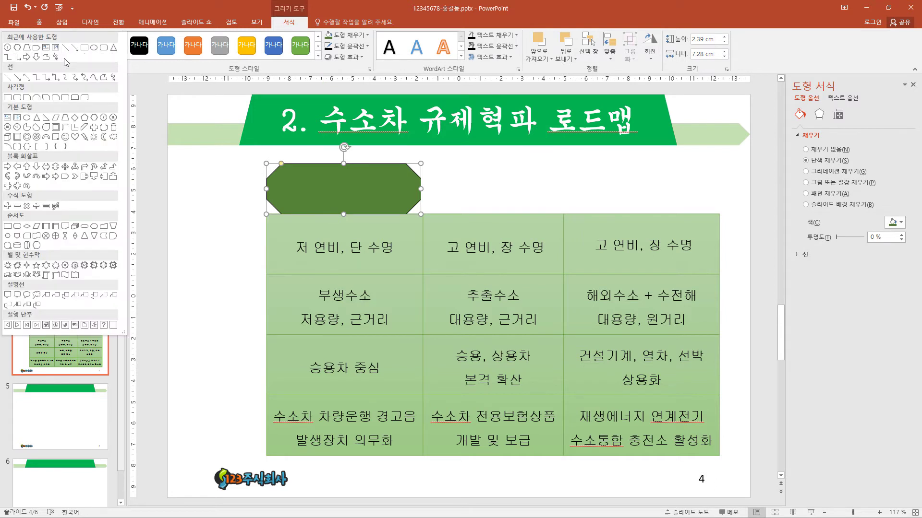
Draw a diamond over the octagon with a light green fill and black outline.
left_click(75, 117)
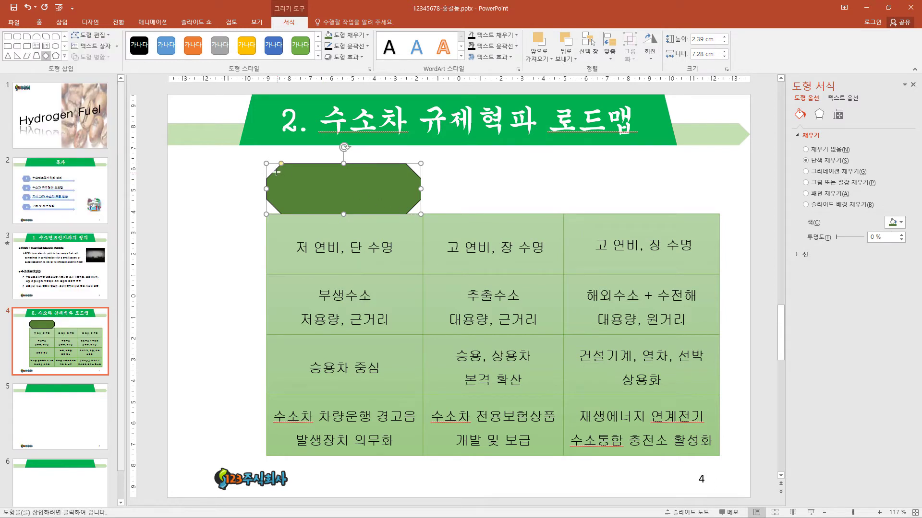
left_click_drag(268, 163, 420, 214)
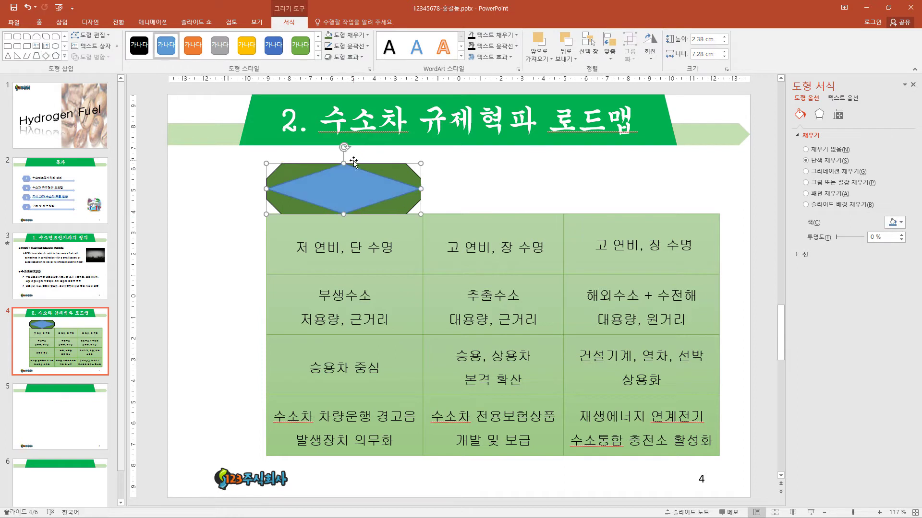
left_click(367, 35)
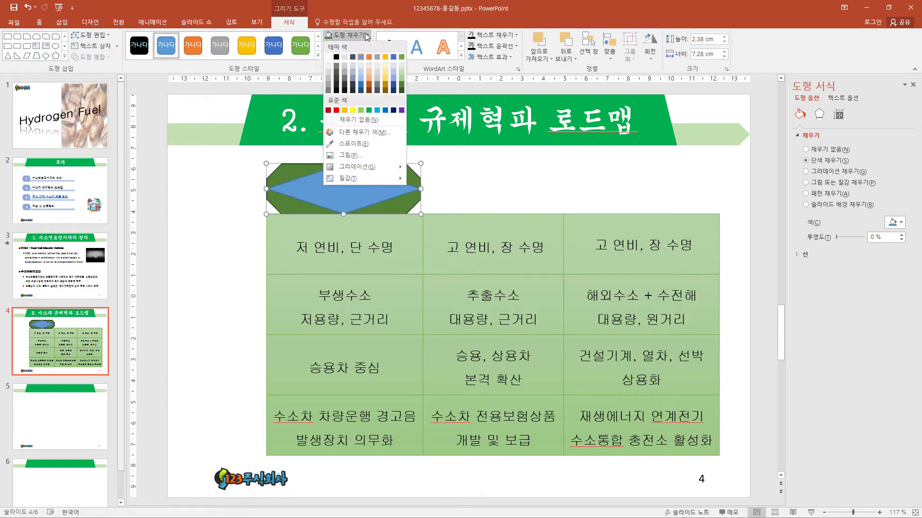
left_click(402, 72)
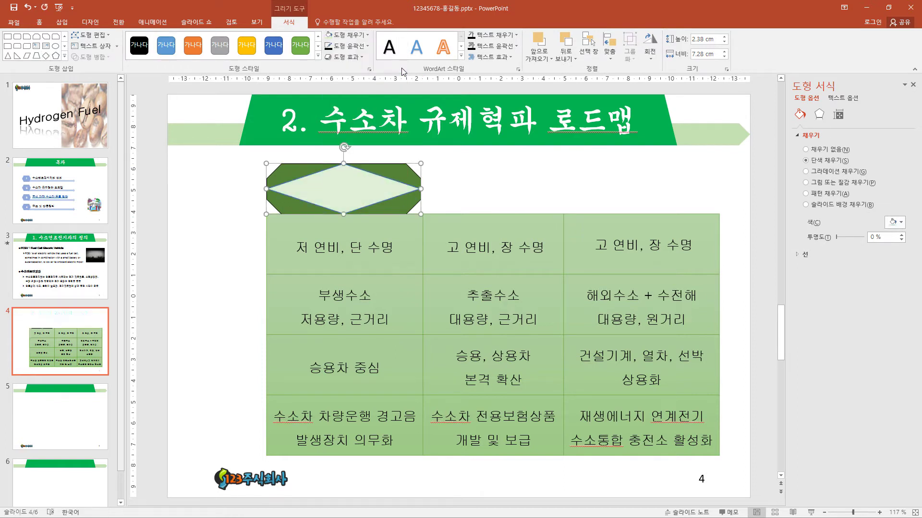
left_click(367, 46)
left_click(337, 71)
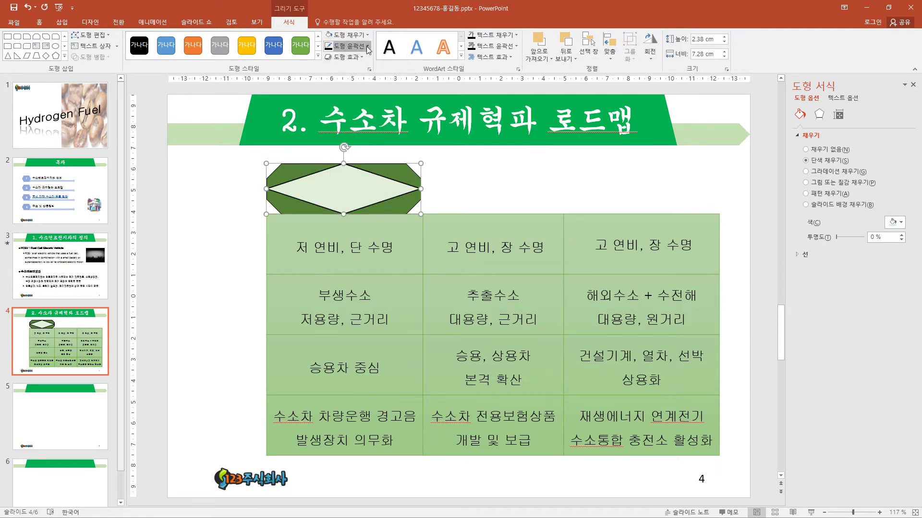
left_click(367, 47)
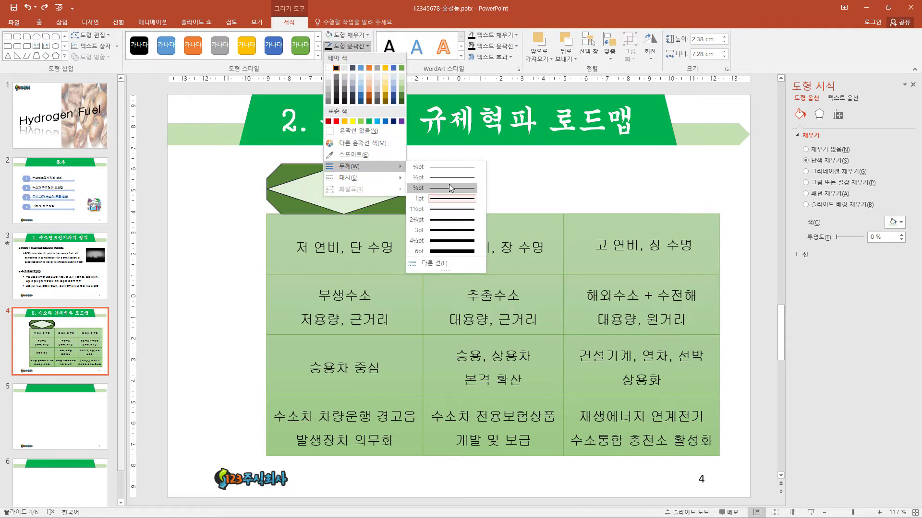
left_click(458, 183)
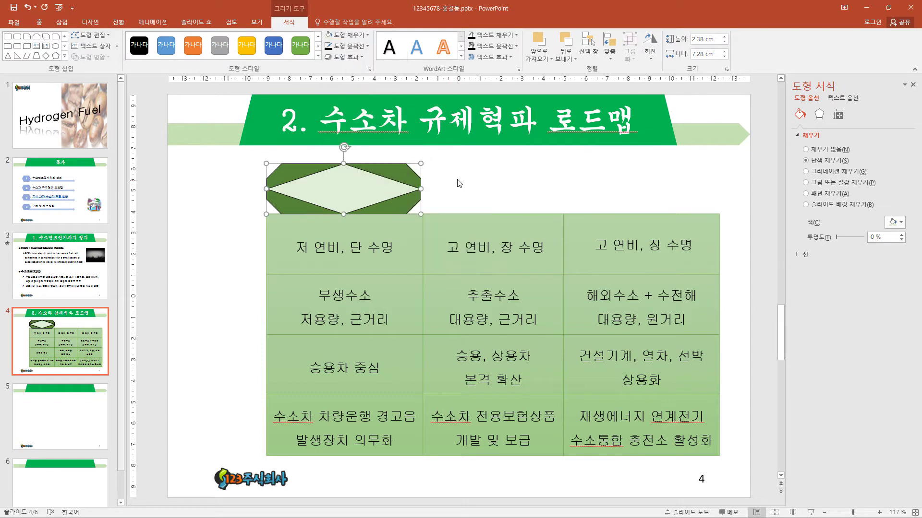
Label the diamond 1단계.
left_click(358, 188)
type("1단")
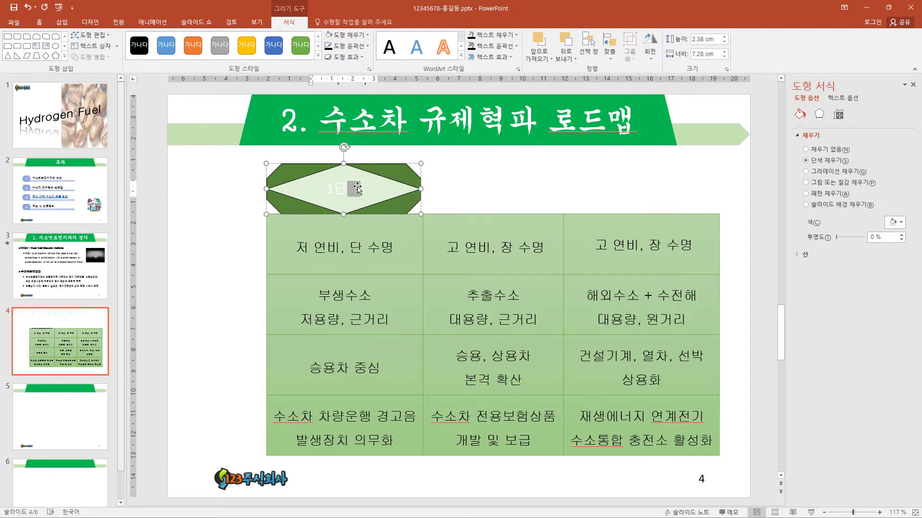
type("계")
key("Escape")
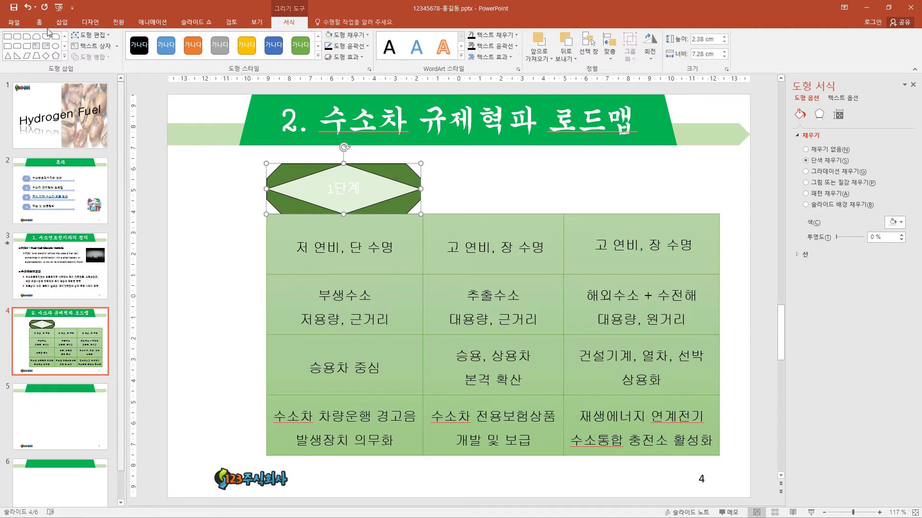
left_click(40, 22)
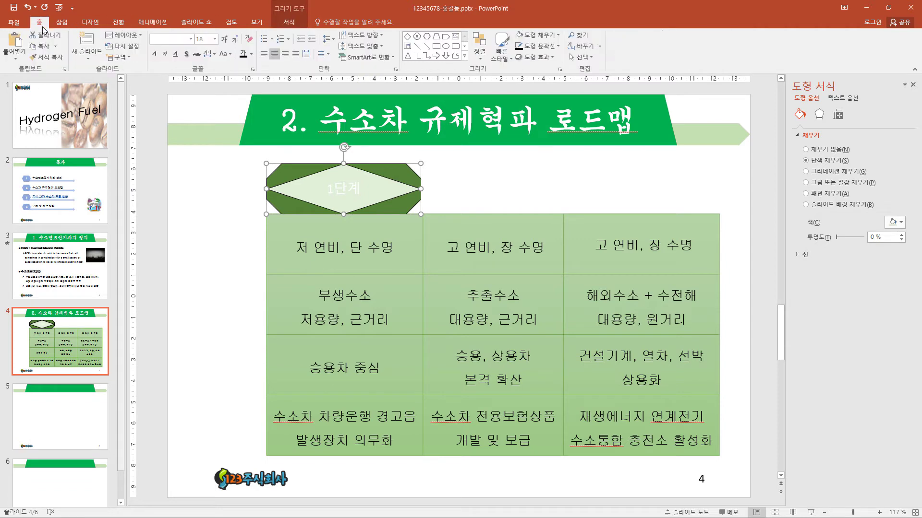
Make the 1단계 label black 굴림 text, centred vertically in its shape.
left_click(191, 38)
left_click(172, 119)
left_click(251, 54)
left_click(254, 81)
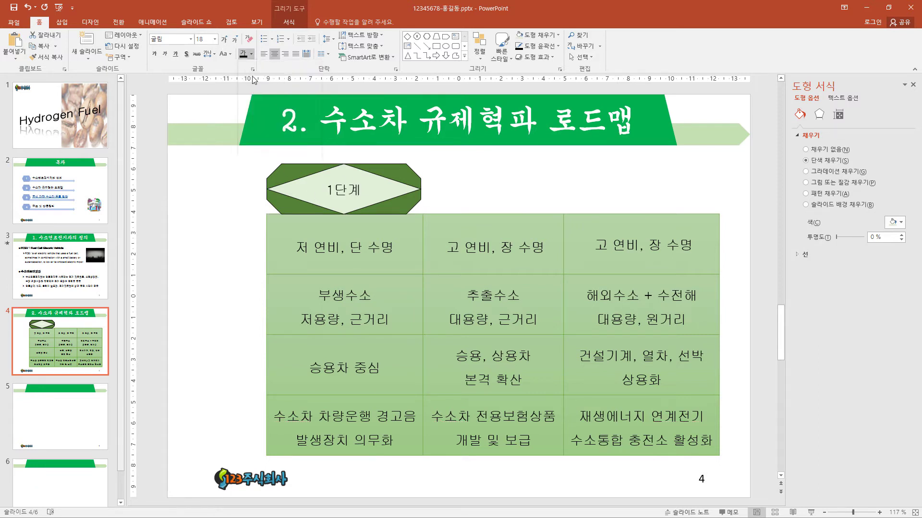
left_click(361, 46)
left_click(372, 98)
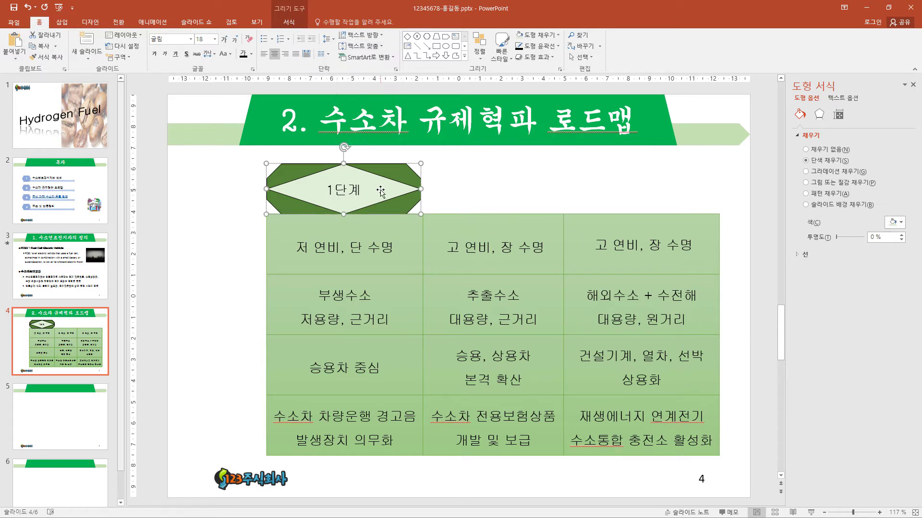
Copy the 1단계 header over the next columns and relabel the copies 2단계 and 3단계.
left_click_drag(224, 155, 468, 224)
left_click_drag(371, 197, 719, 189)
left_click(494, 191)
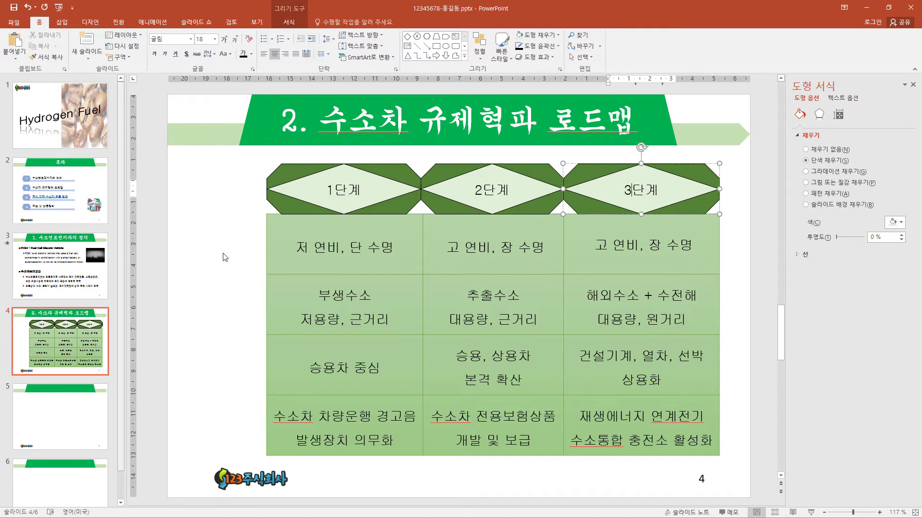
Copy the 1단계 diamond beside the first table row and narrow it.
left_click(349, 211)
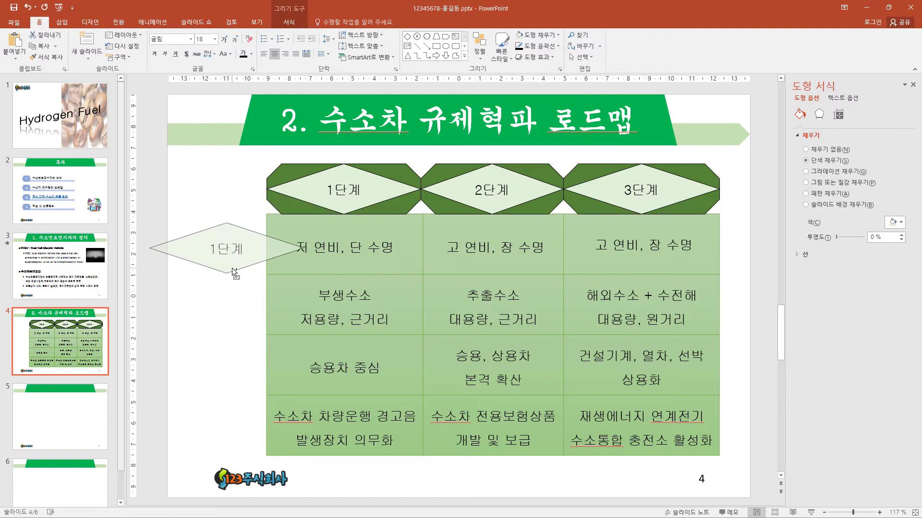
left_click_drag(349, 212, 232, 269)
left_click_drag(305, 248, 266, 249)
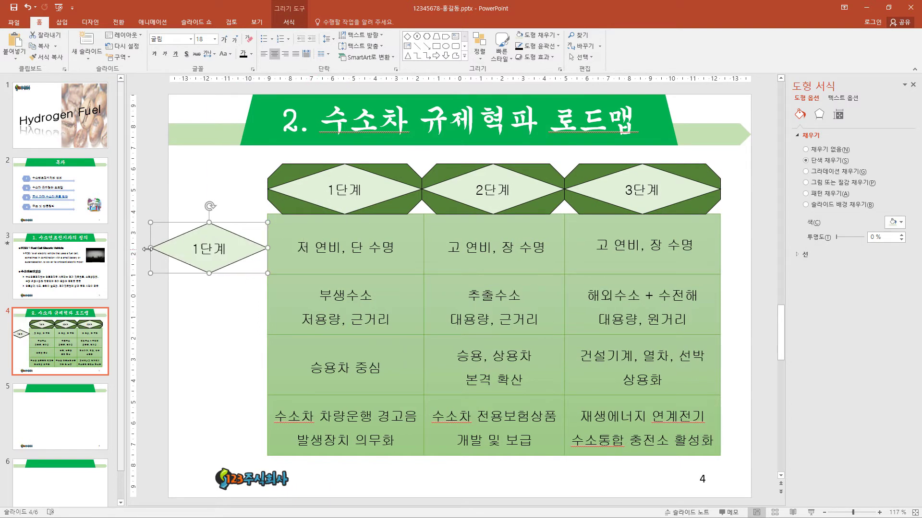
left_click_drag(151, 248, 183, 248)
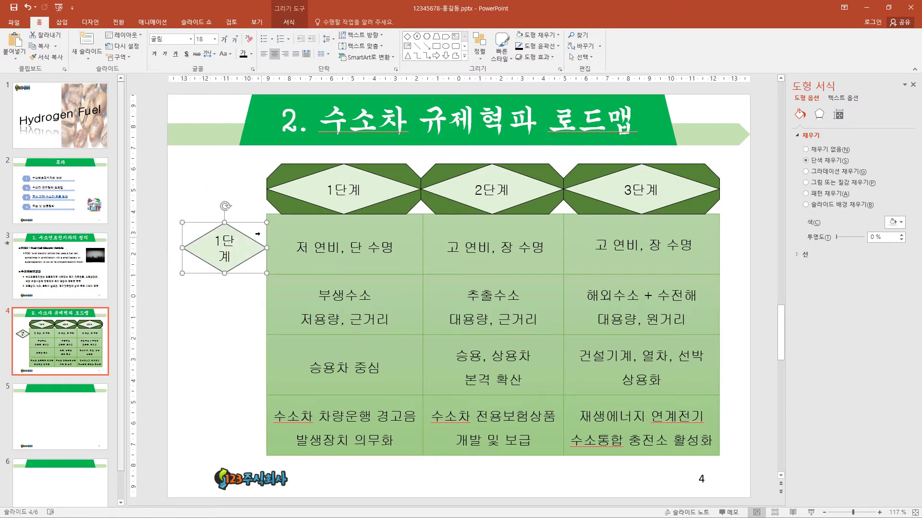
Change the label to a Snip Single Corner Rectangle and flip it horizontally.
left_click(289, 22)
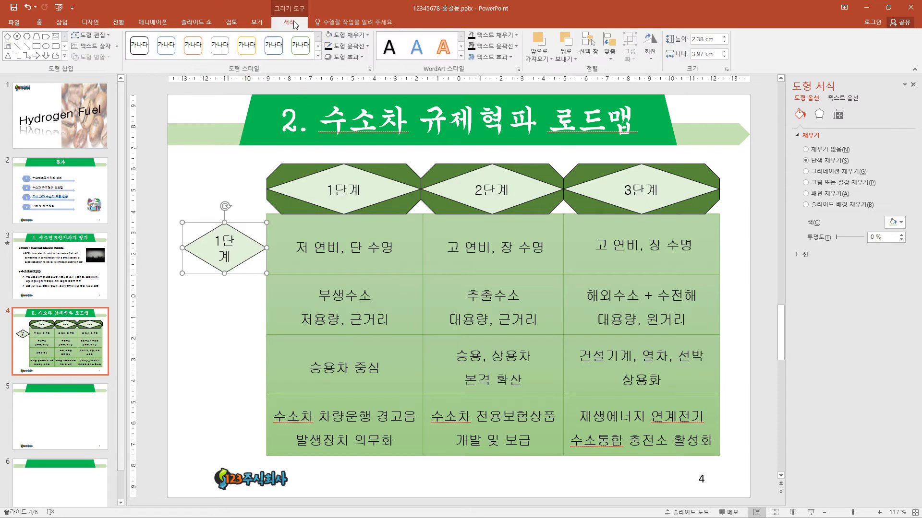
left_click(102, 35)
mouse_move(104, 47)
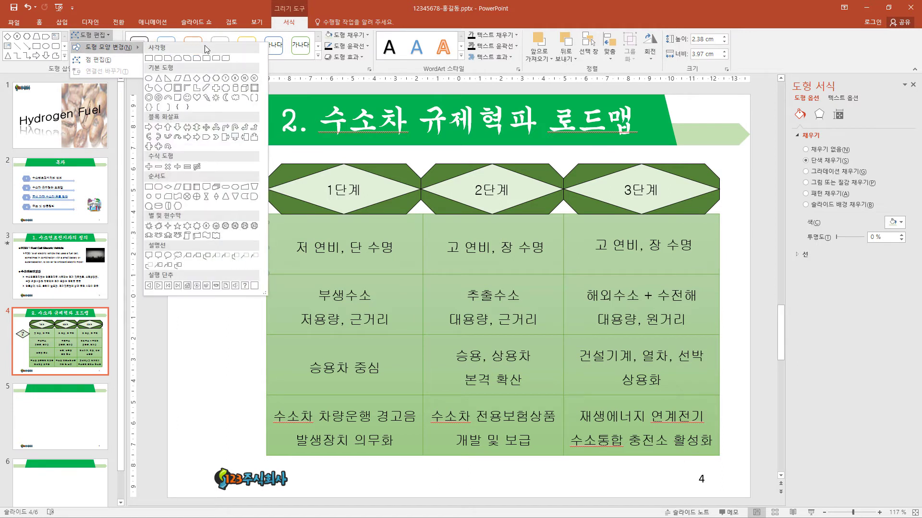
left_click(168, 58)
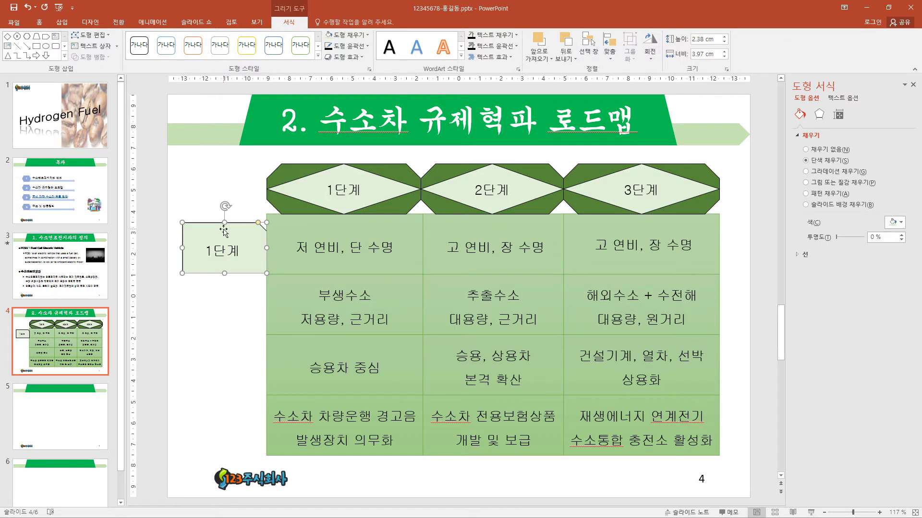
left_click(653, 65)
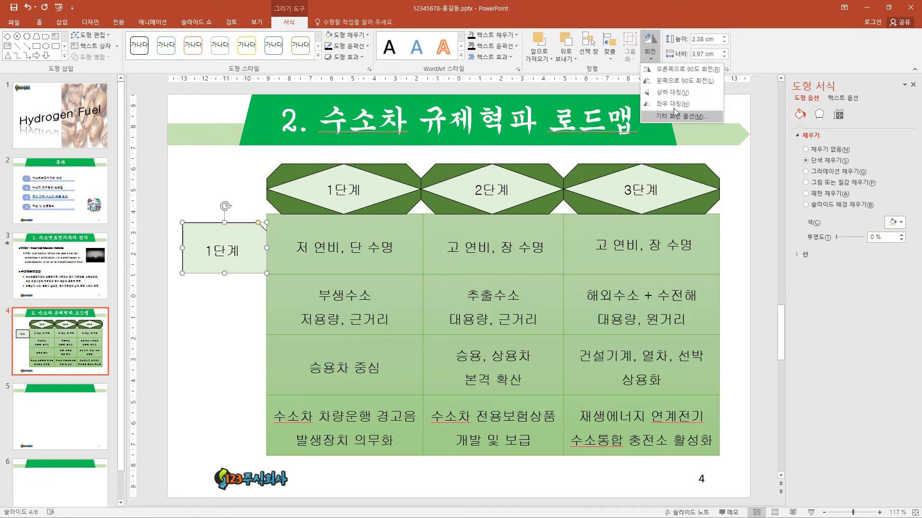
left_click(670, 107)
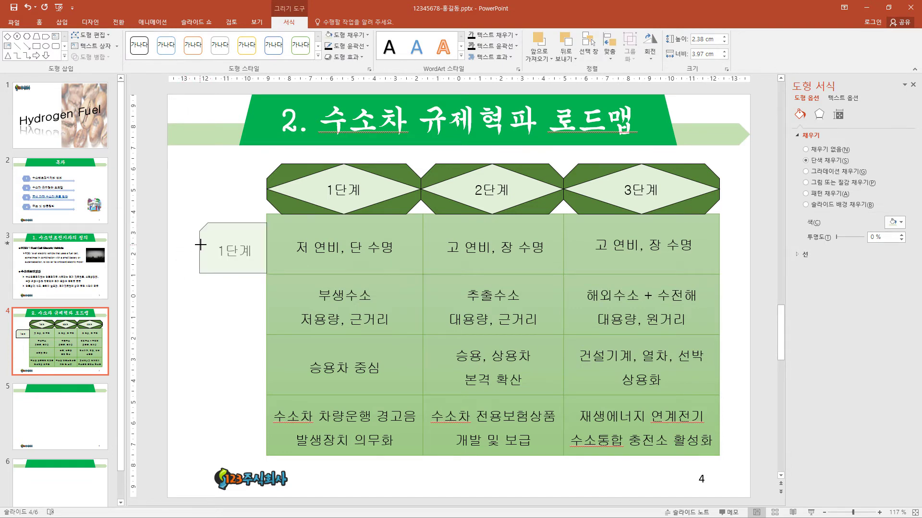
Narrow the 1단계 row label and give it a linear 90° green-to-white gradient fill.
mouse_move(183, 248)
left_mouse_down()
mouse_move(207, 247)
mouse_move(237, 213)
left_mouse_up()
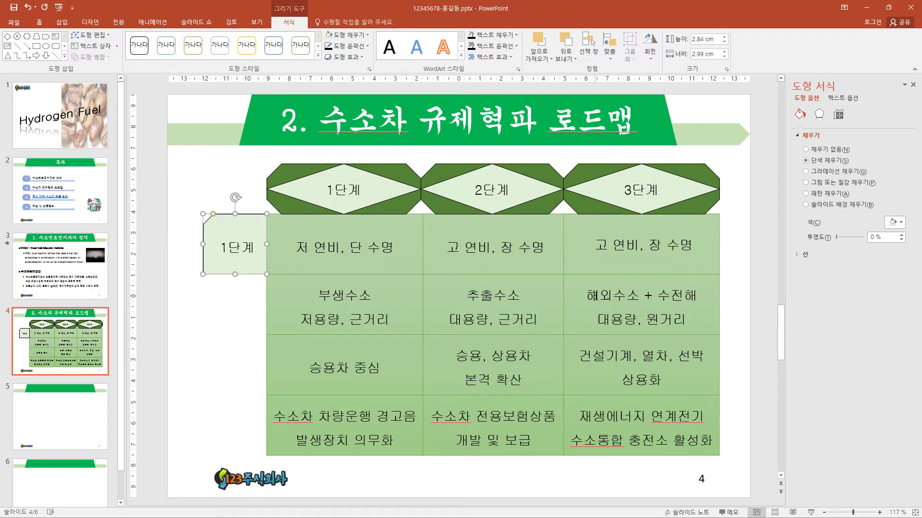
left_click(833, 177)
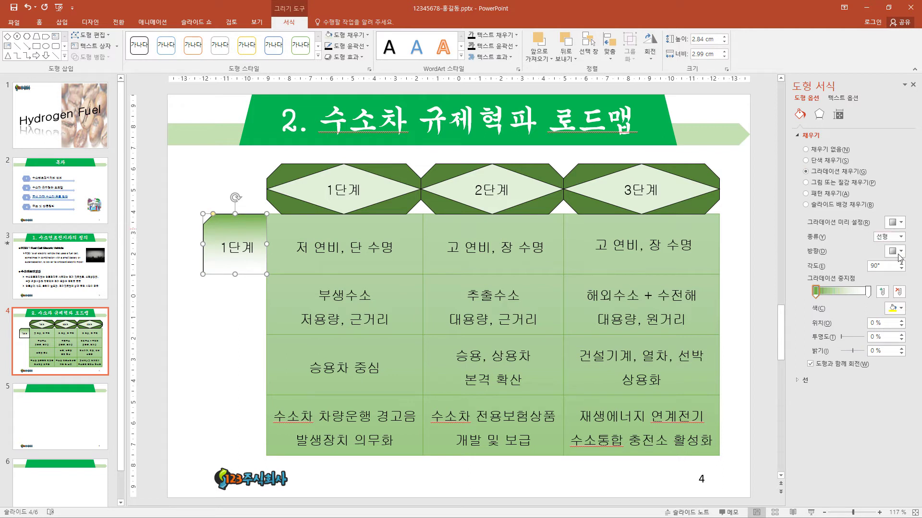
left_click(900, 251)
left_click(848, 271)
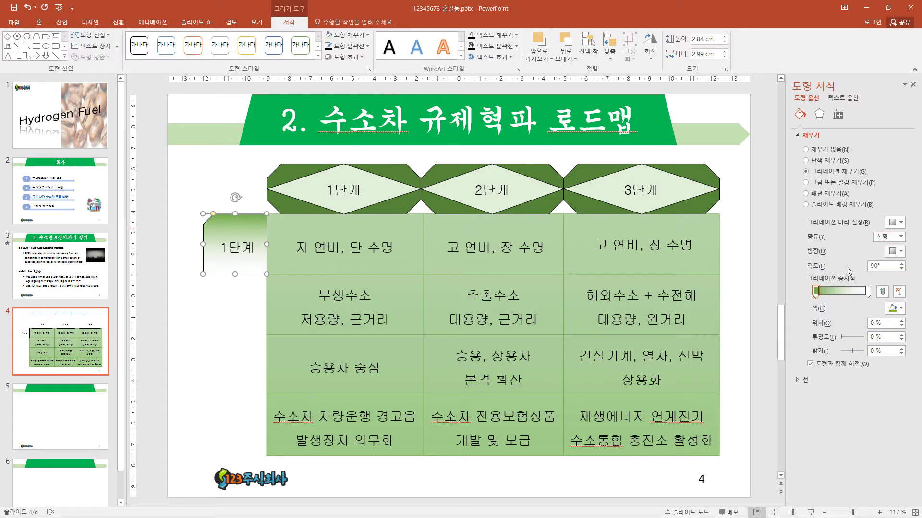
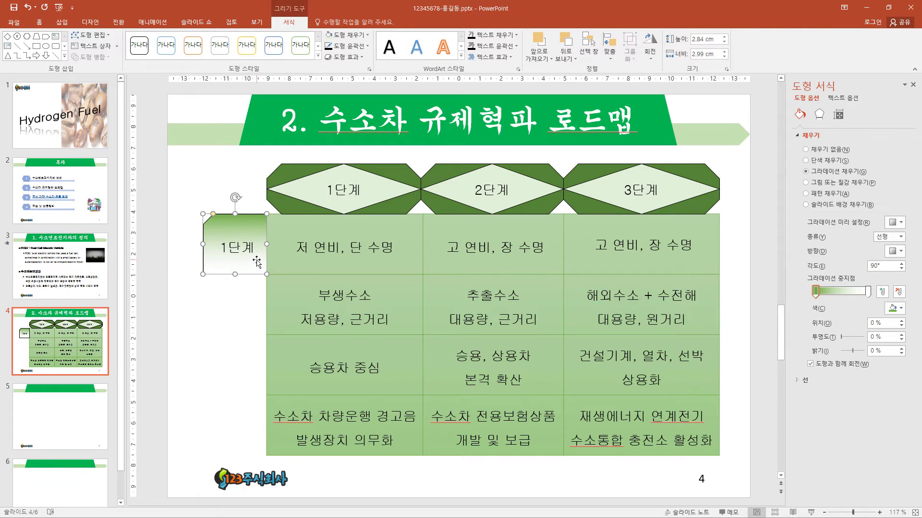
Copy the 1단계 label shape downward and repeat the copy to stack more row labels.
left_click_drag(257, 261, 256, 326)
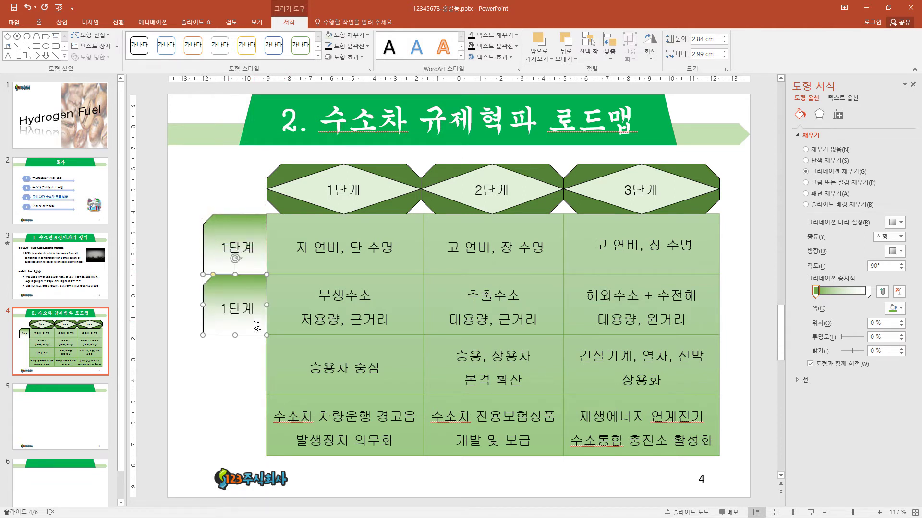
key("Escape")
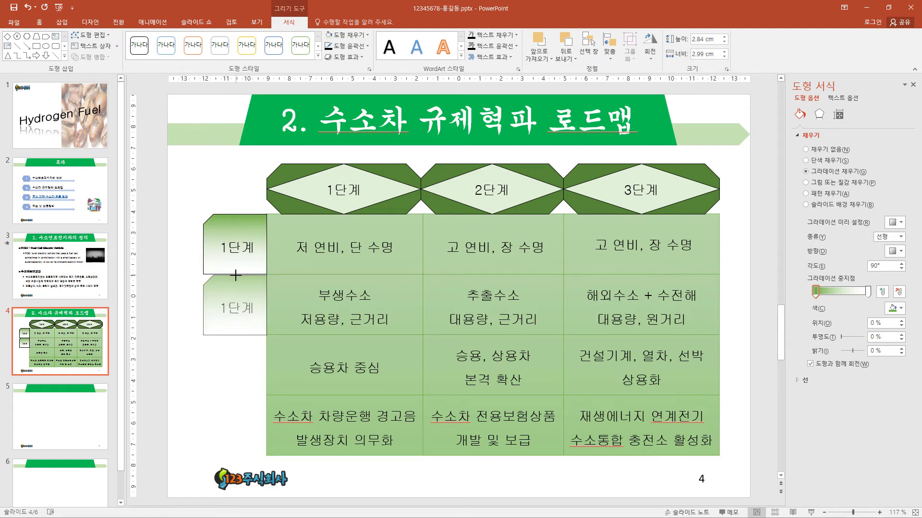
left_click(224, 308)
key("F4")
key("F4")
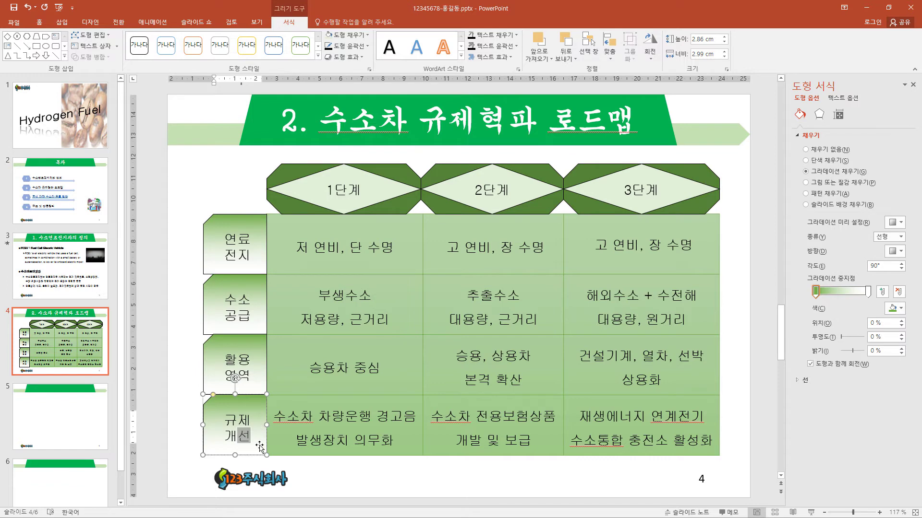
Title slide 5 '3. 국내 차량 수소차 등록 현황'.
left_click(106, 415)
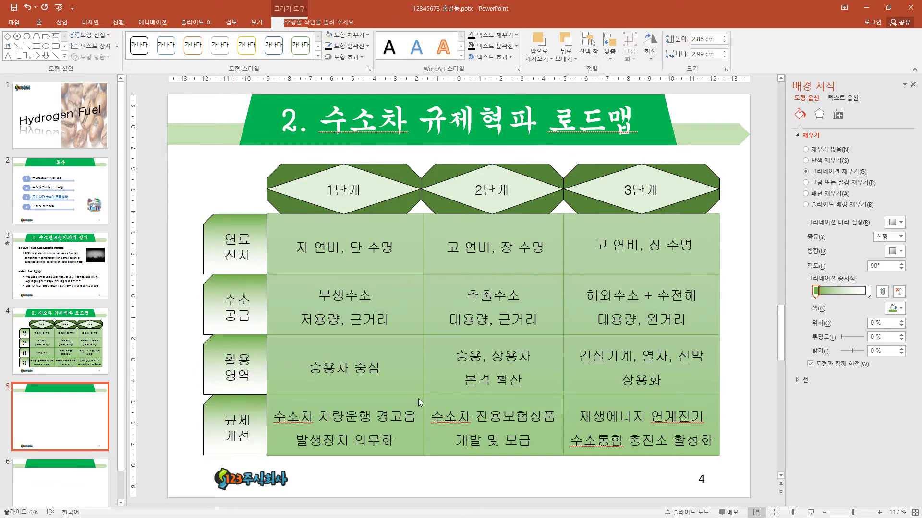
left_click(460, 120)
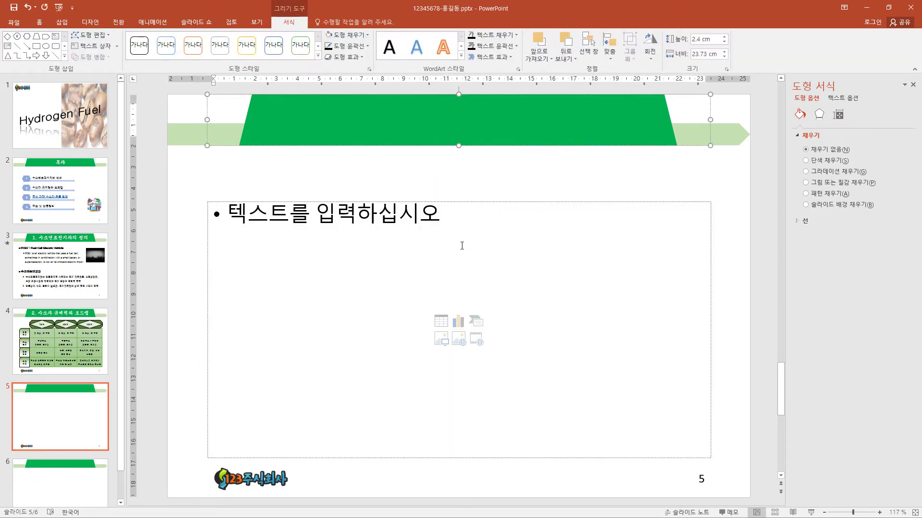
type("3. 국내 차량 수소차 등록 현황")
Insert a combo chart with 계열2 as a line with markers on the secondary axis.
left_click(459, 322)
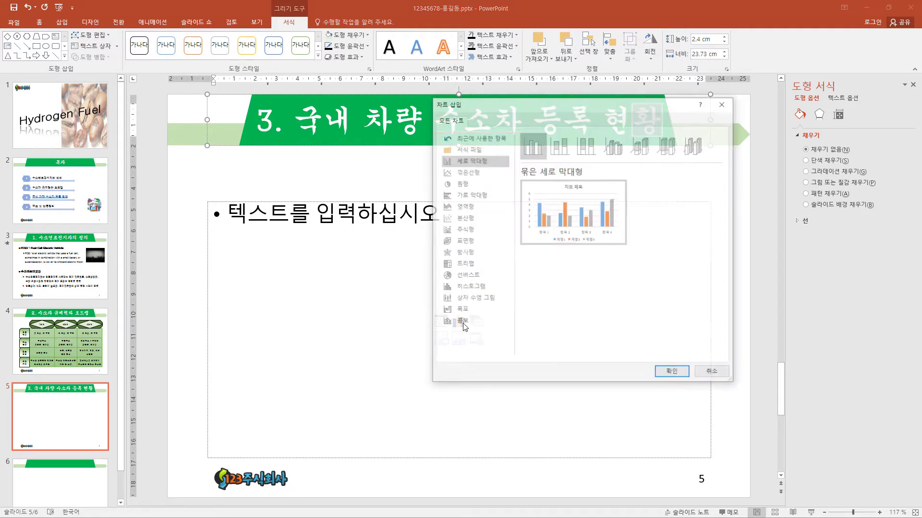
left_click(462, 322)
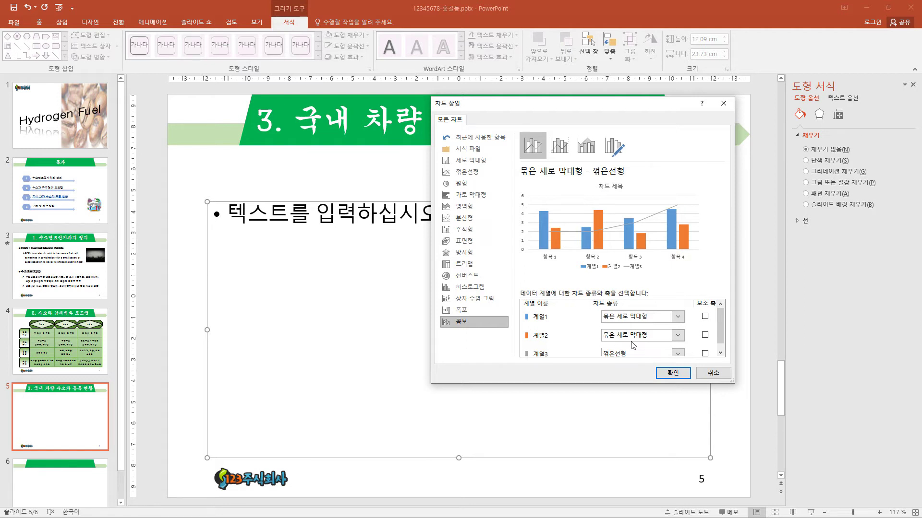
left_click(650, 340)
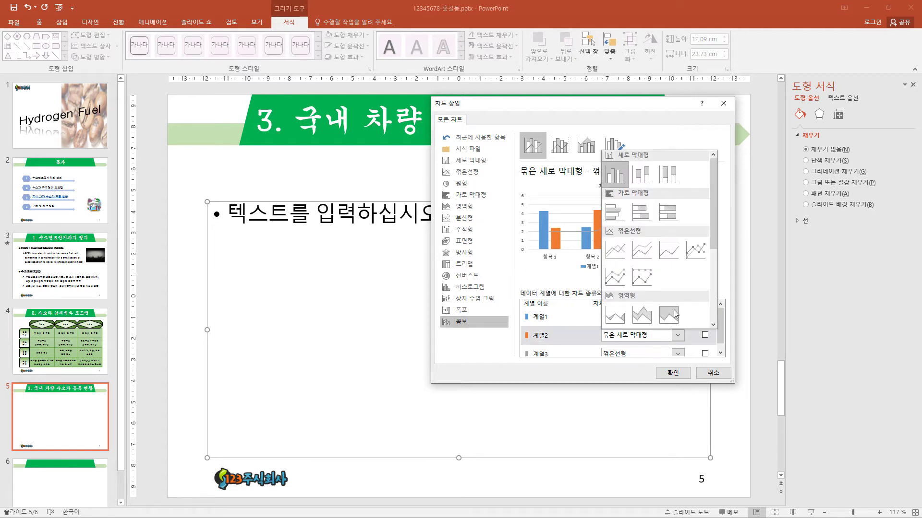
left_click(705, 263)
left_click(705, 335)
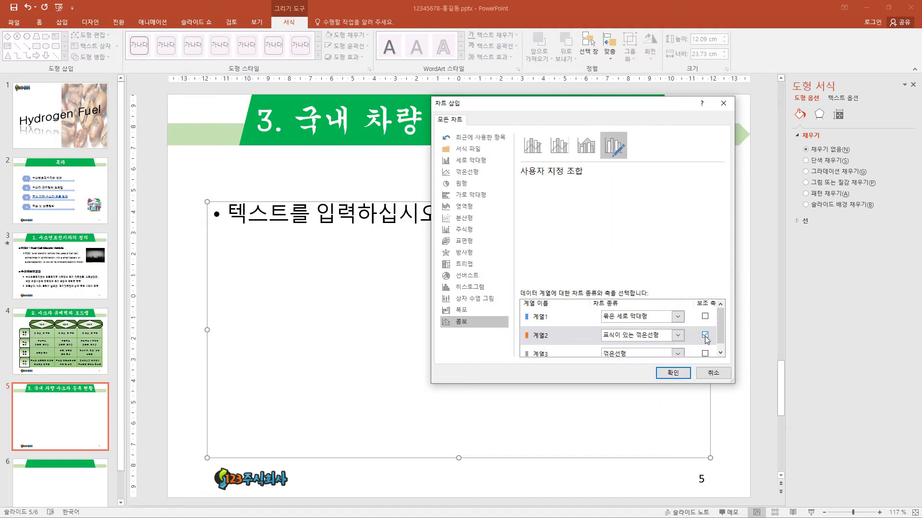
left_click(673, 374)
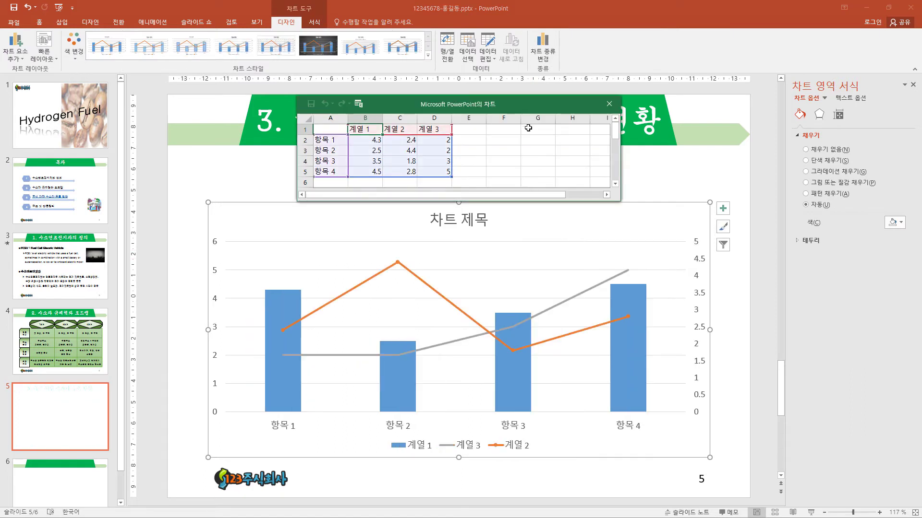
Paste the years 2016년–2020년 into cells A2:A6 of the chart data sheet.
left_click_drag(532, 201, 528, 224)
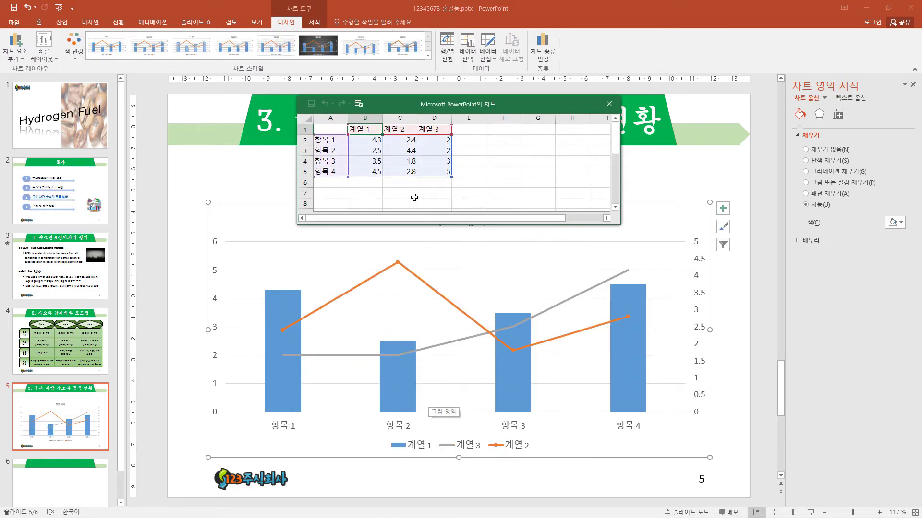
left_click(365, 139)
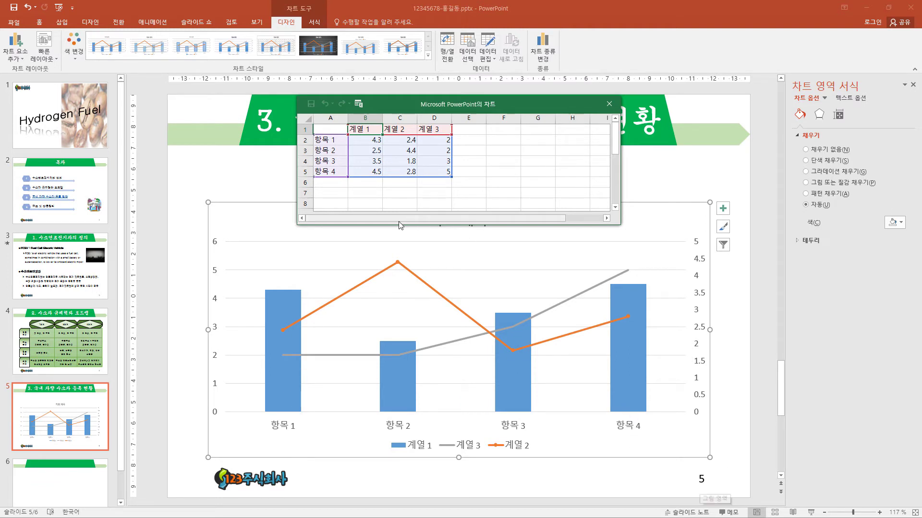
left_click_drag(342, 138, 335, 182)
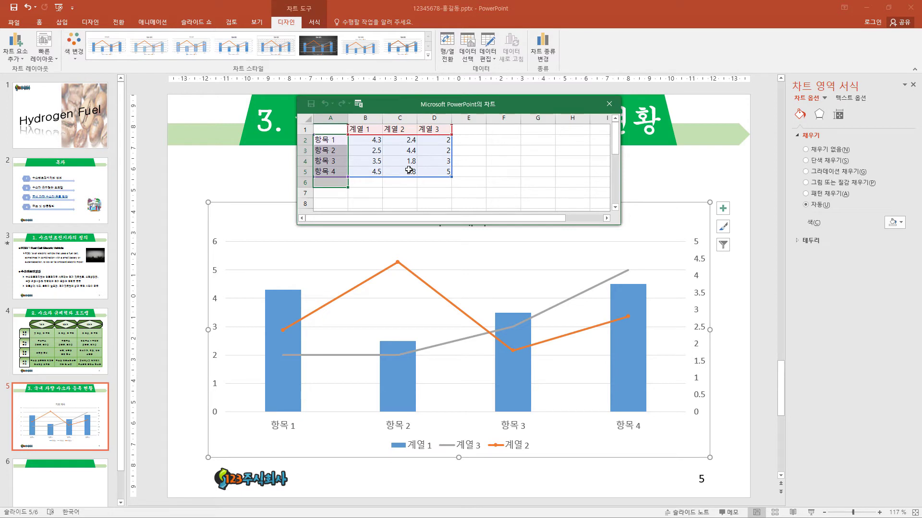
key("ctrl+v")
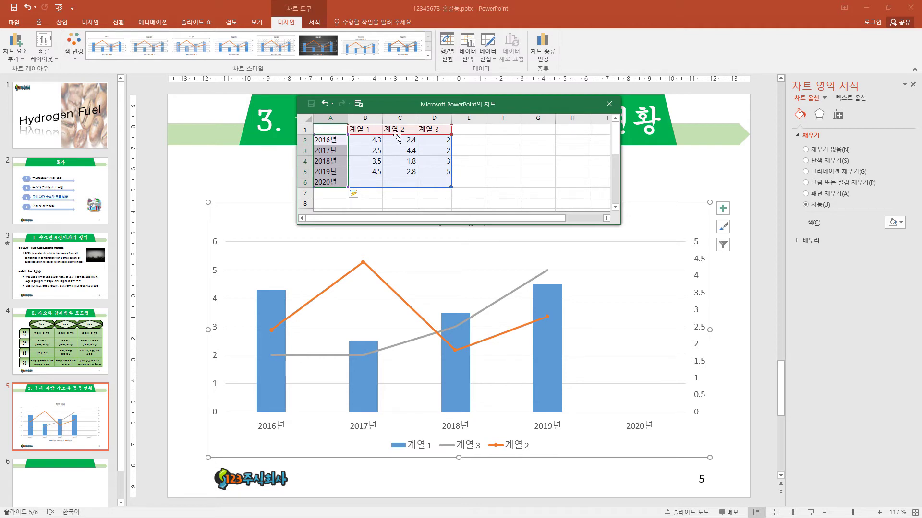
Delete the 계열 3 column, rename C1 to 수소차, widen column B, and paste values into B2:C6.
right_click(436, 119)
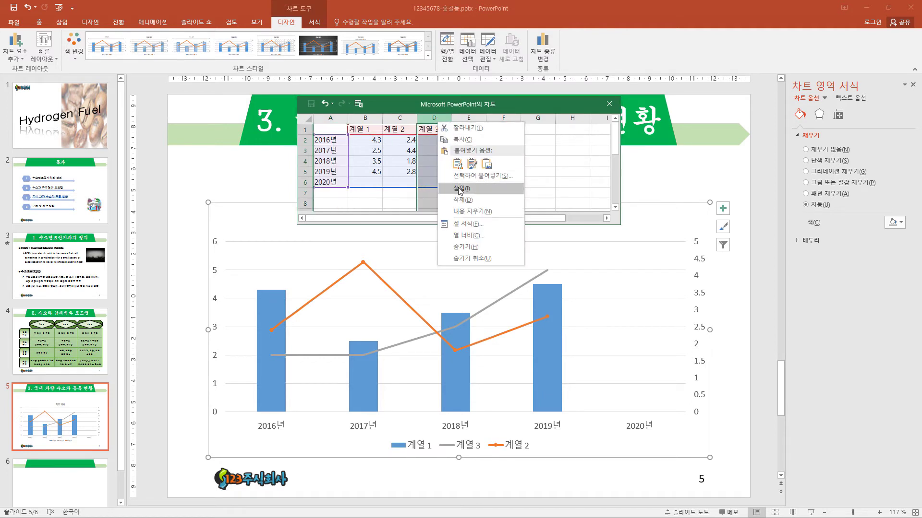
left_click(461, 200)
left_click(394, 130)
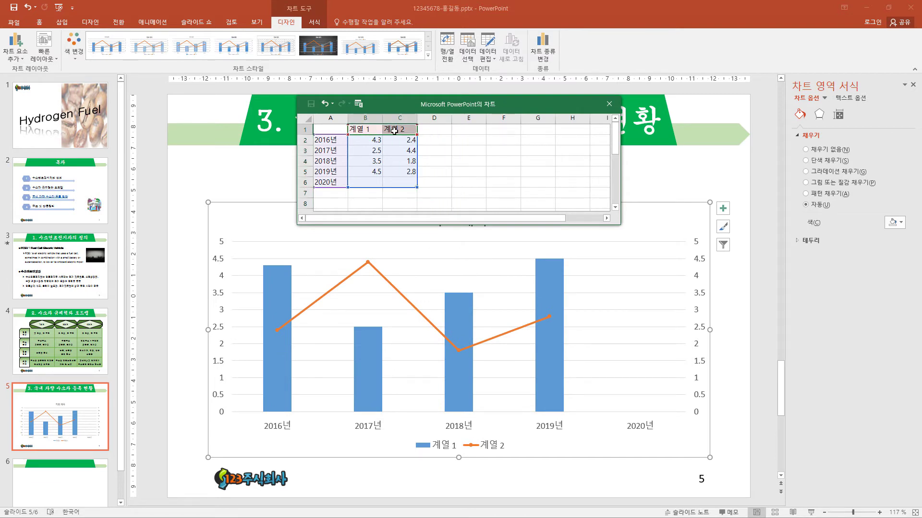
type("수소차")
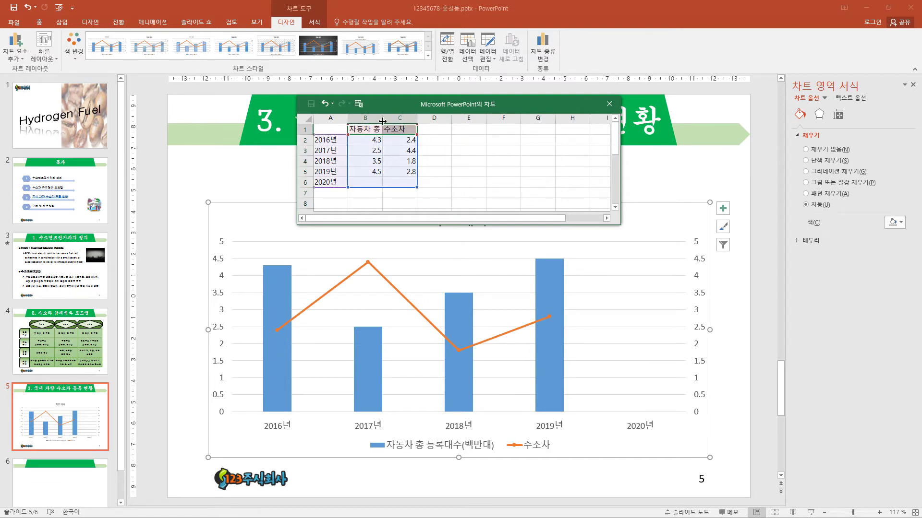
left_click_drag(383, 119, 453, 121)
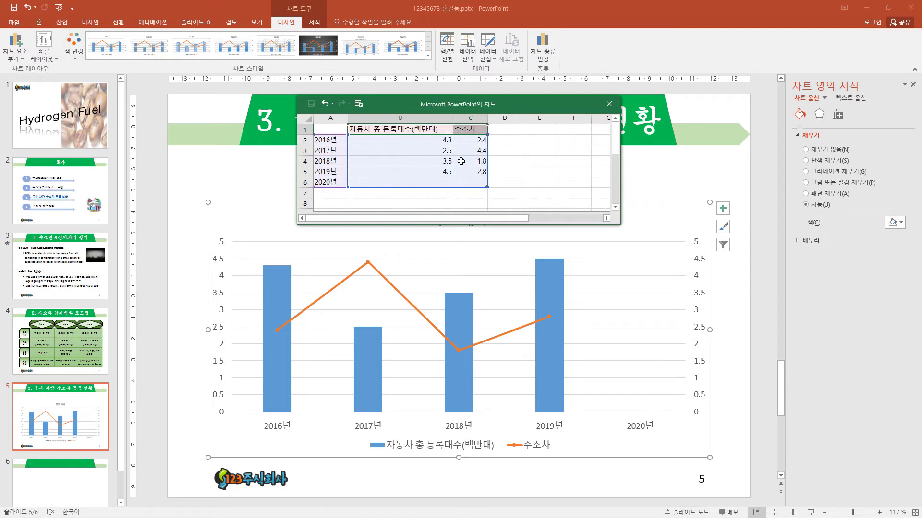
left_click_drag(438, 140, 467, 180)
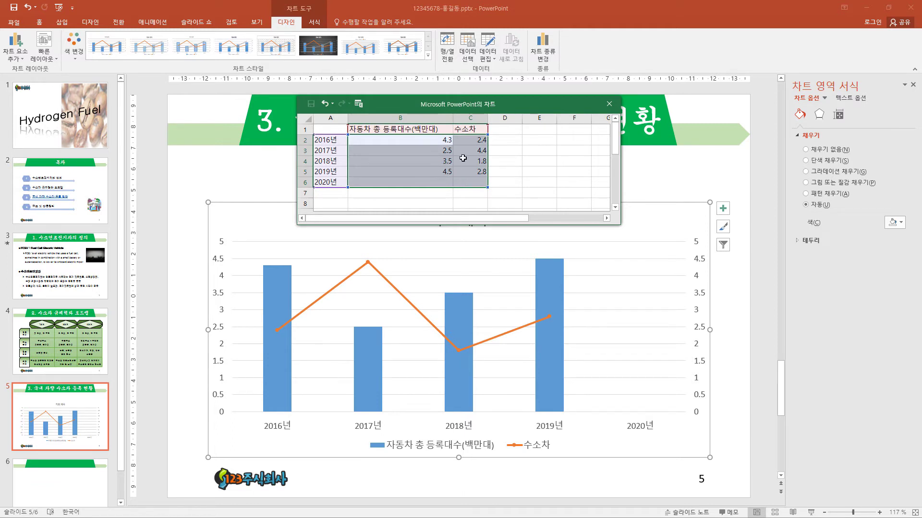
key("ctrl+v")
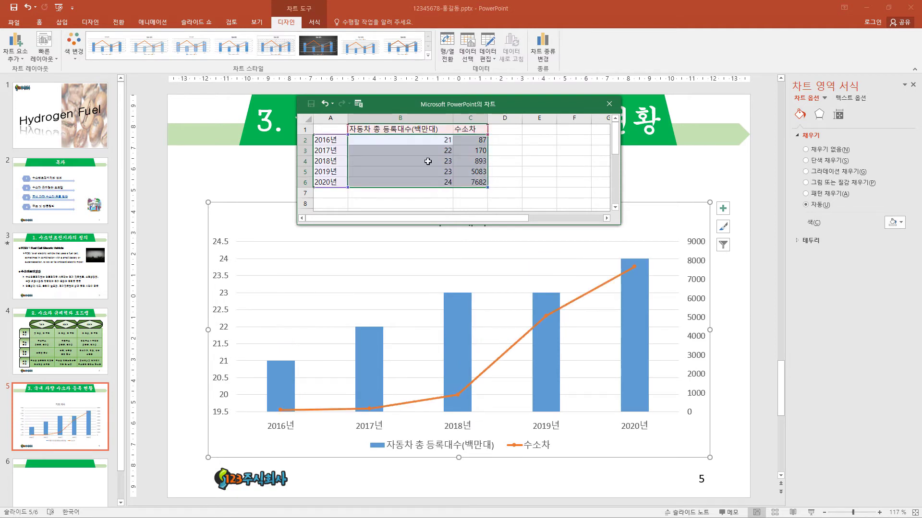
Format the chart values as numbers with a 1000 separator, then close the data sheet.
key("ctrl+1")
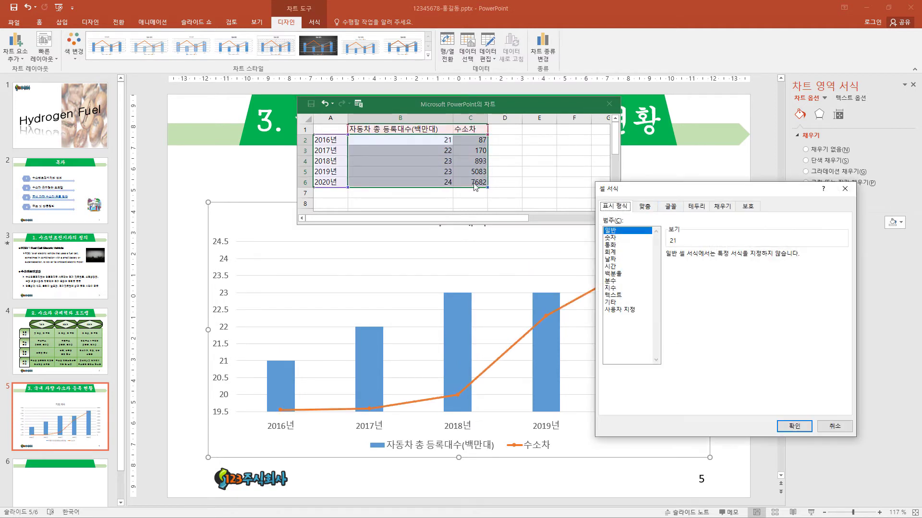
left_click_drag(680, 194, 659, 134)
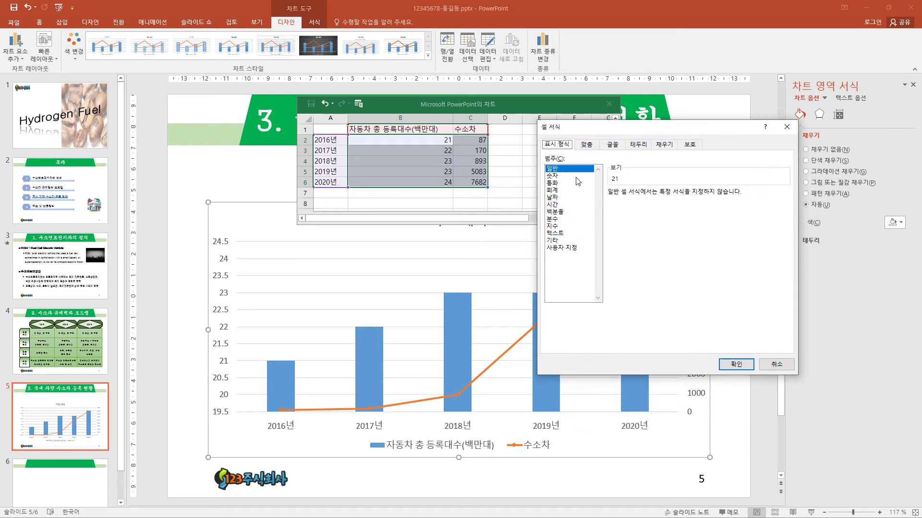
left_click(573, 176)
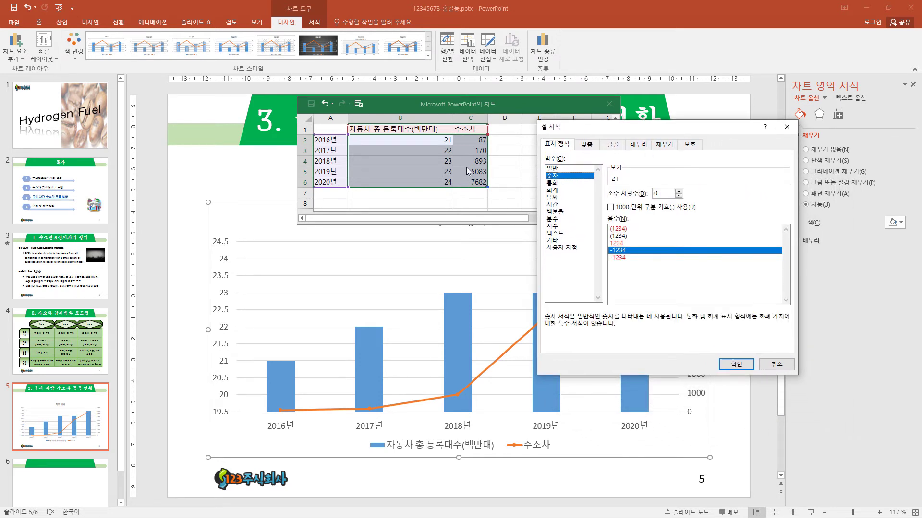
left_click(629, 208)
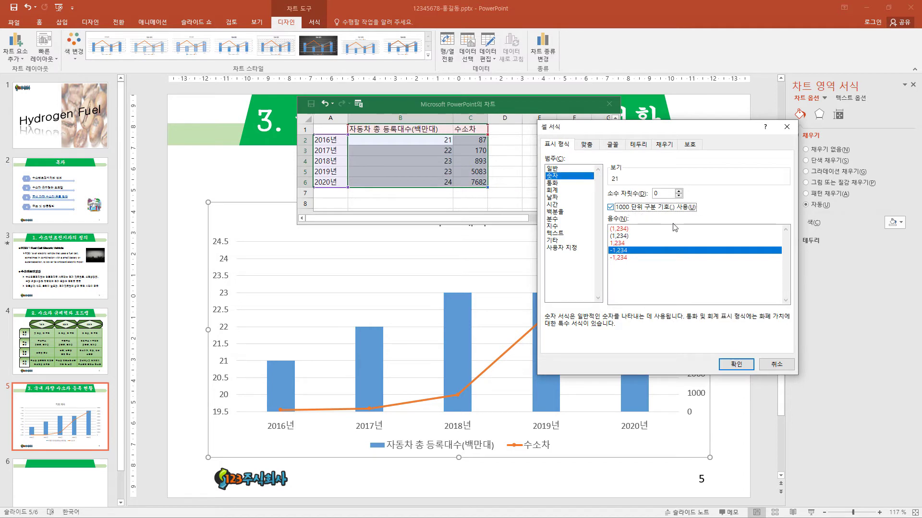
left_click(736, 365)
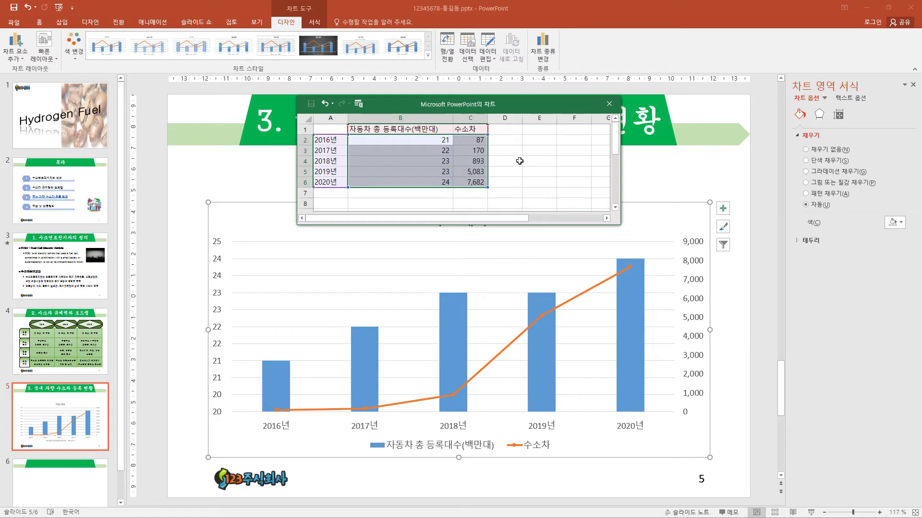
left_click(609, 103)
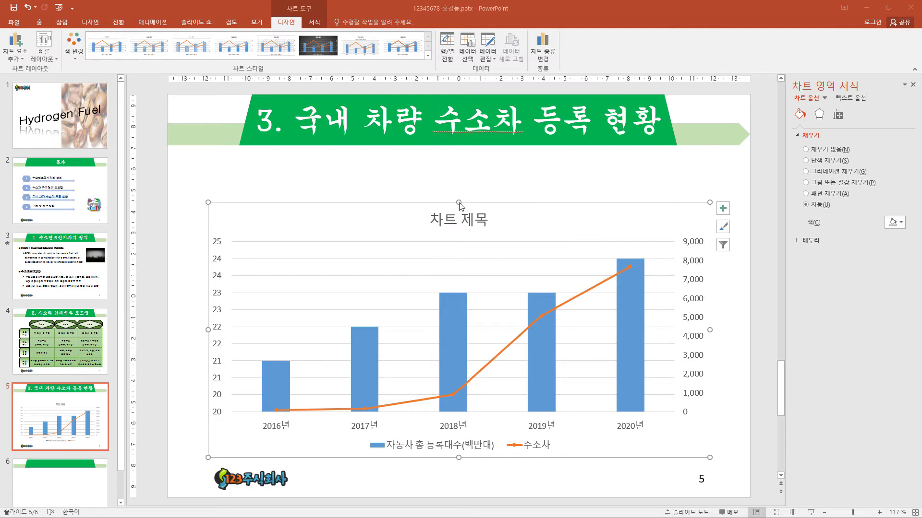
Stretch the chart taller and set its text to the 굴림 font at size 16.
left_click_drag(458, 204, 457, 165)
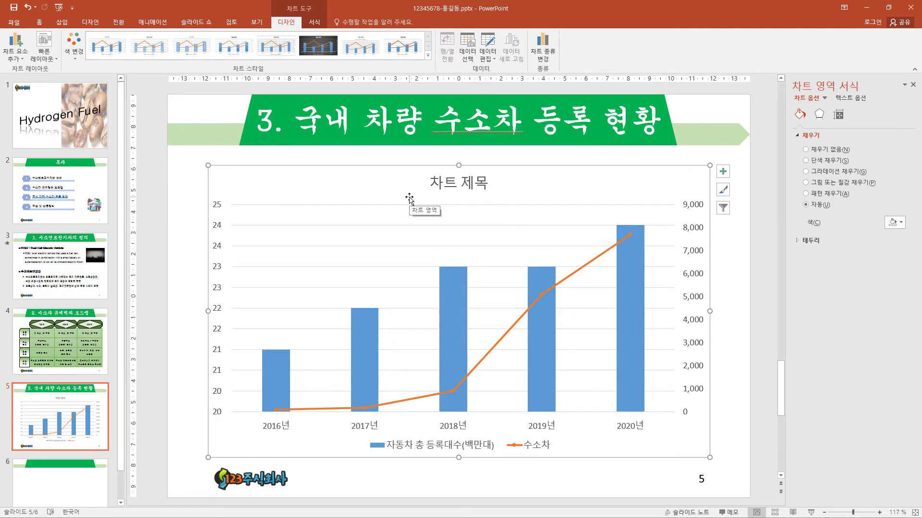
left_click(43, 24)
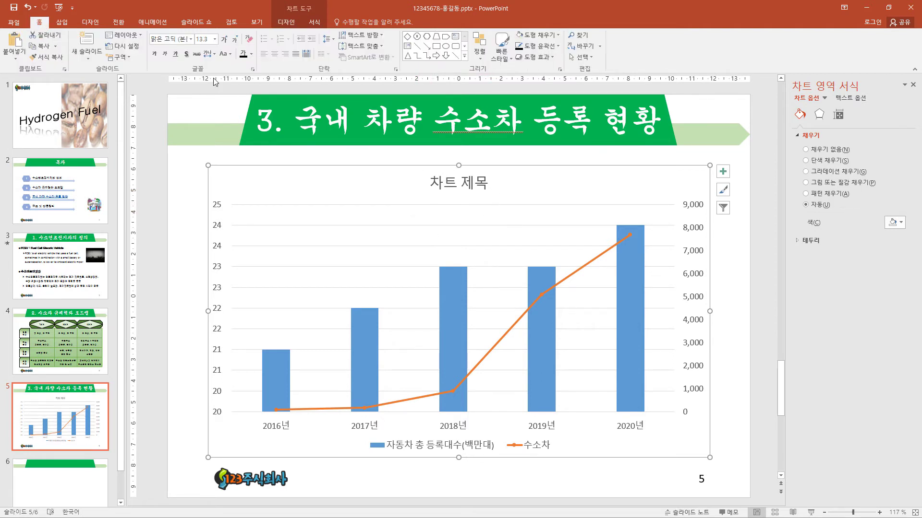
left_click(190, 39)
left_click(214, 69)
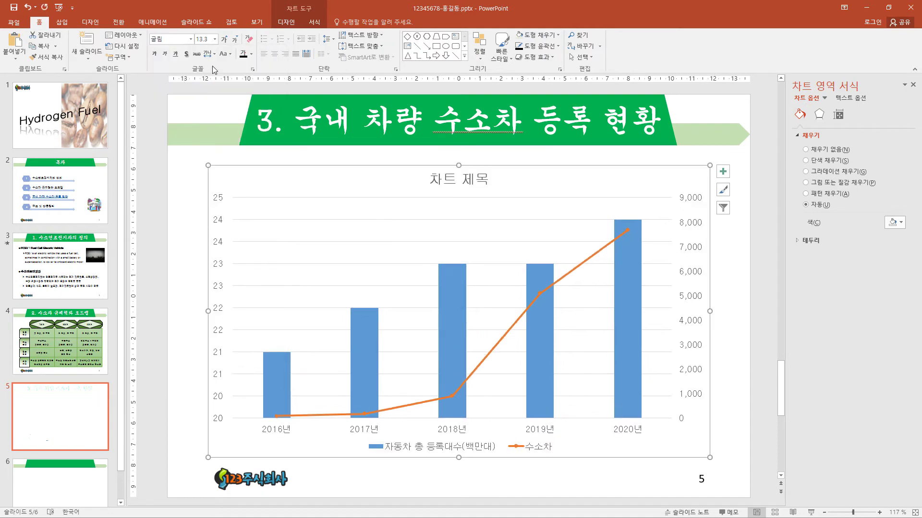
left_click(214, 39)
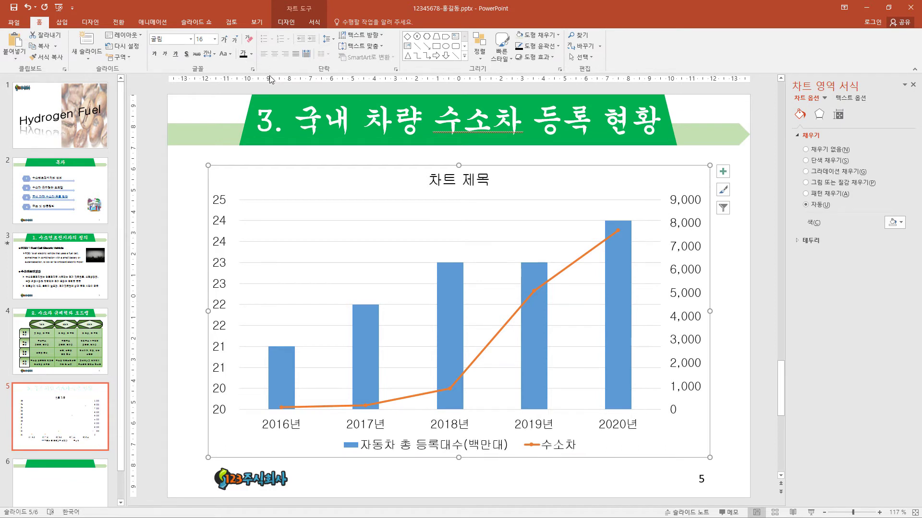
Give the chart a black outline and a yellow background fill.
left_click(317, 23)
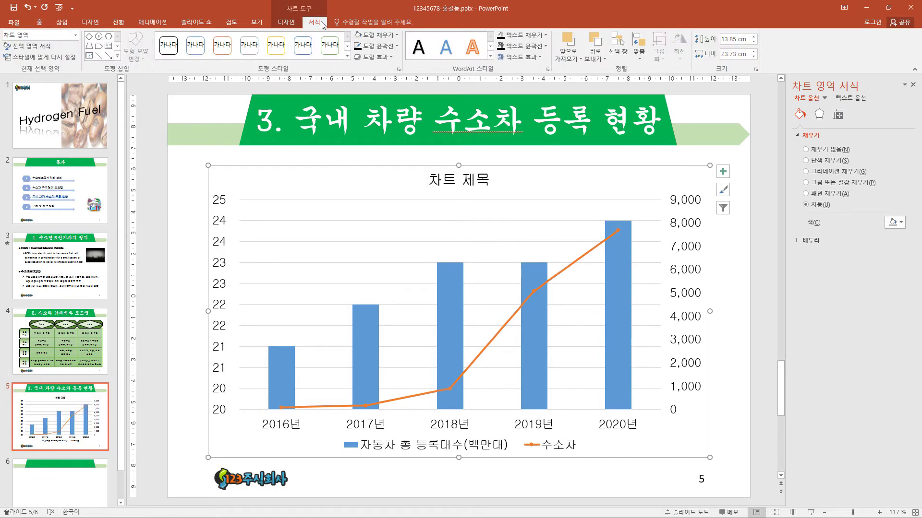
left_click(396, 46)
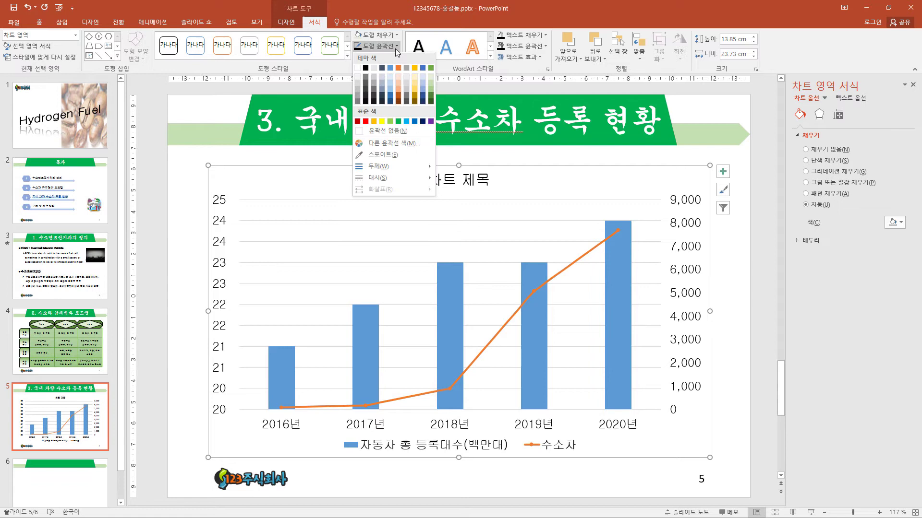
left_click(367, 70)
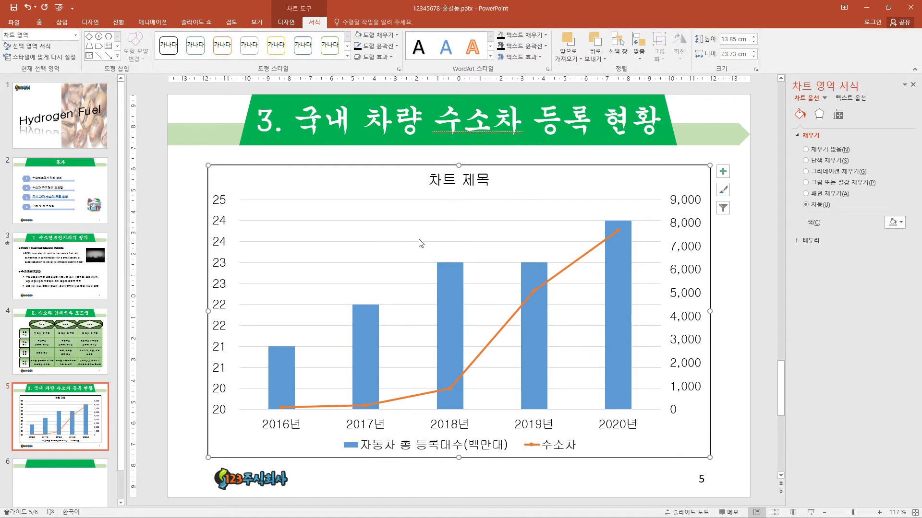
left_click(395, 34)
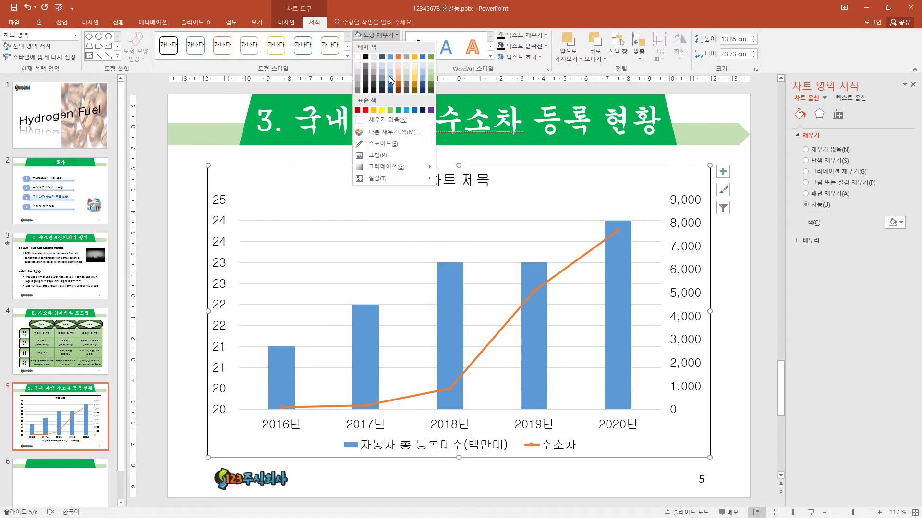
left_click(381, 110)
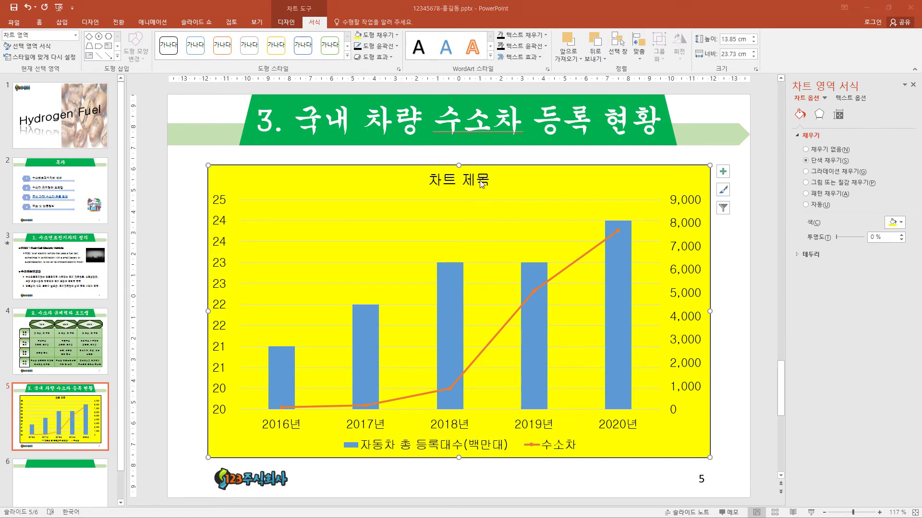
Give the chart title a white fill, black outline, and a shadow effect.
left_click(481, 182)
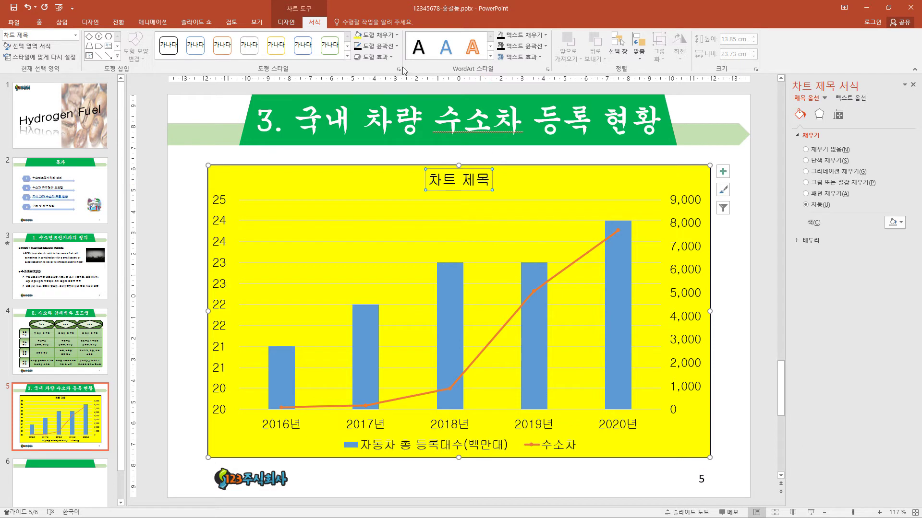
left_click(397, 34)
left_click(357, 59)
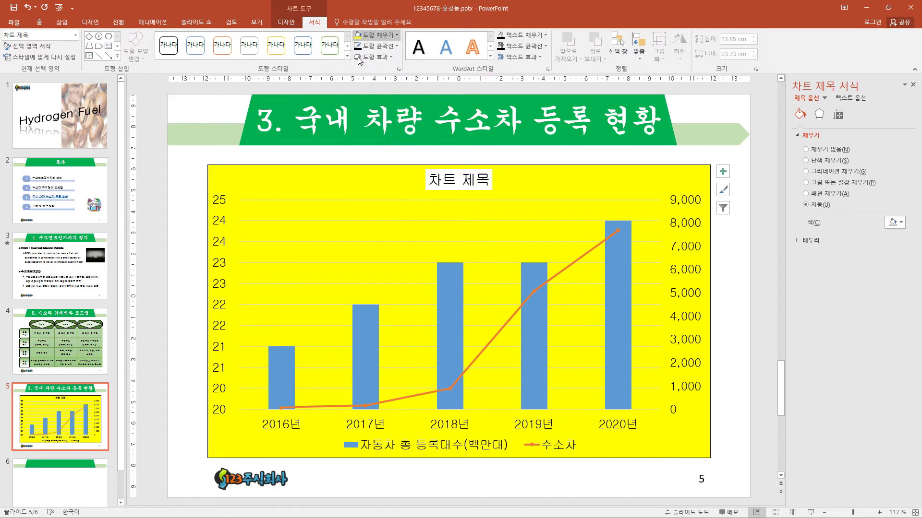
left_click(397, 46)
left_click(371, 78)
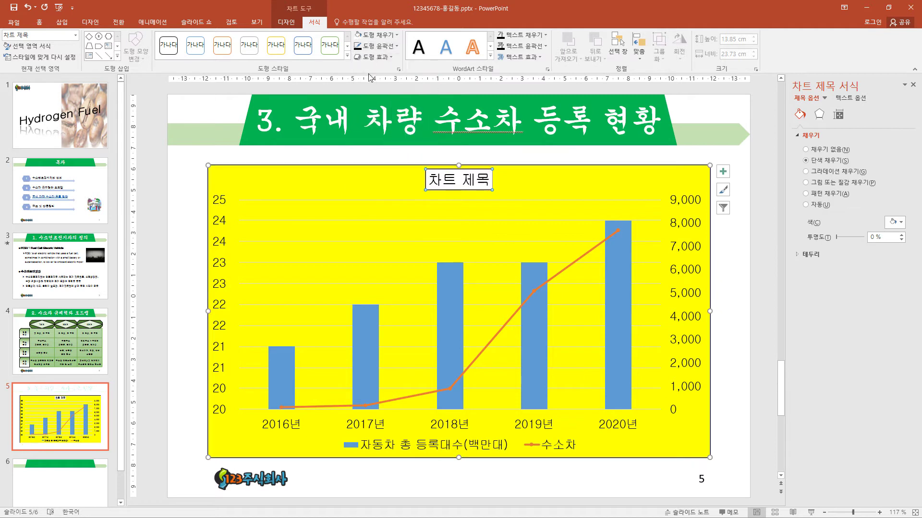
left_click(390, 57)
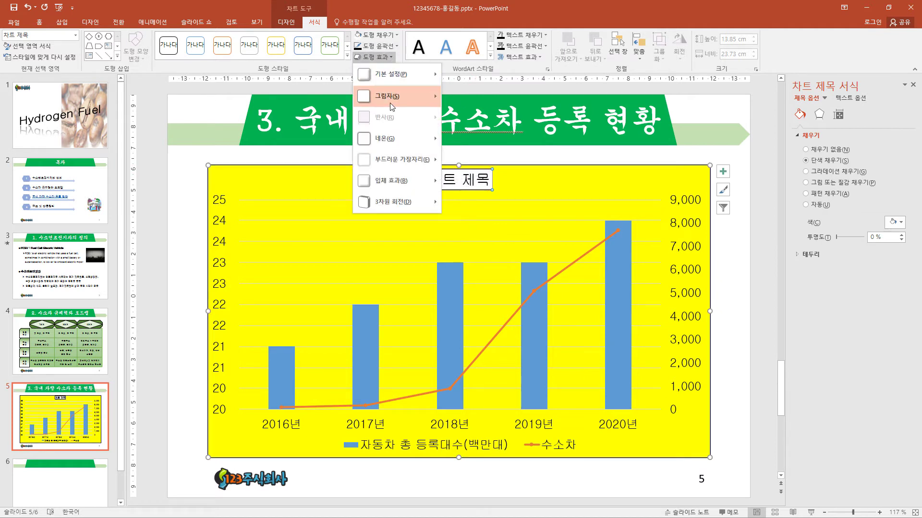
mouse_move(394, 96)
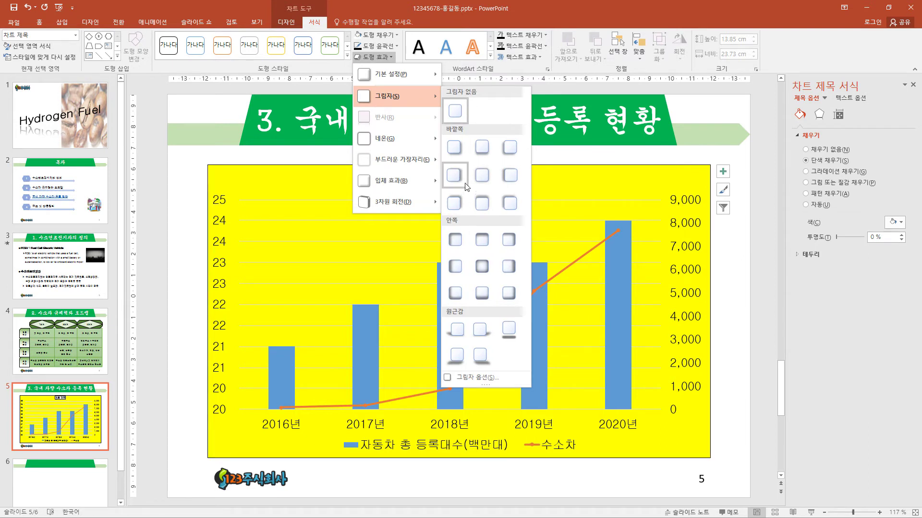
left_click(464, 179)
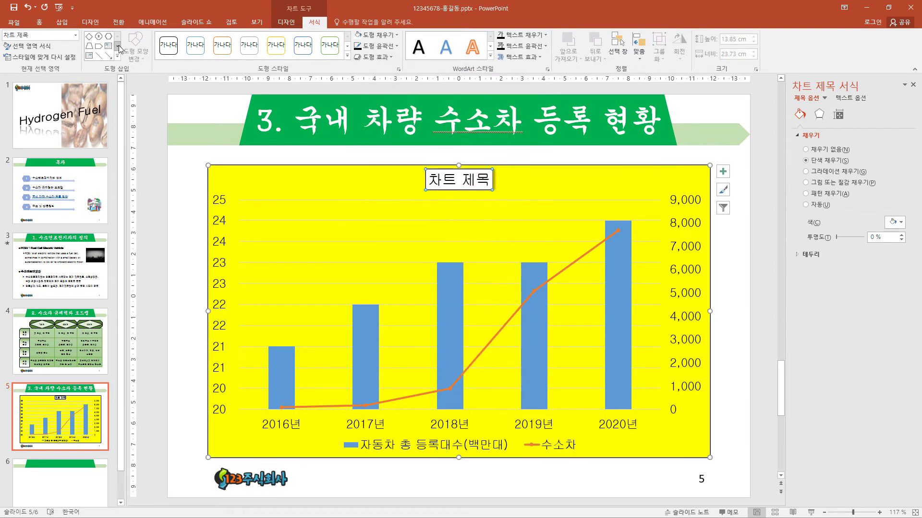
left_click(38, 23)
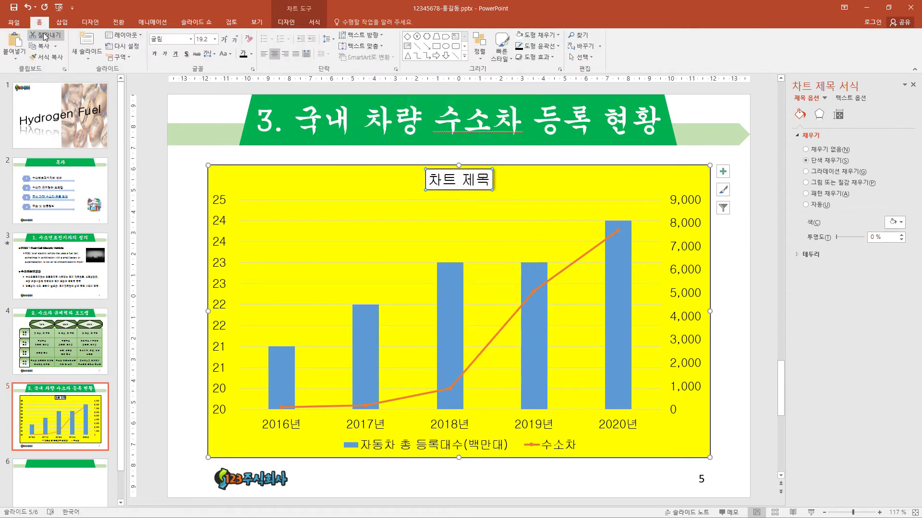
Format the chart title in bold 24-point 궁서.
left_click(191, 39)
left_click(172, 143)
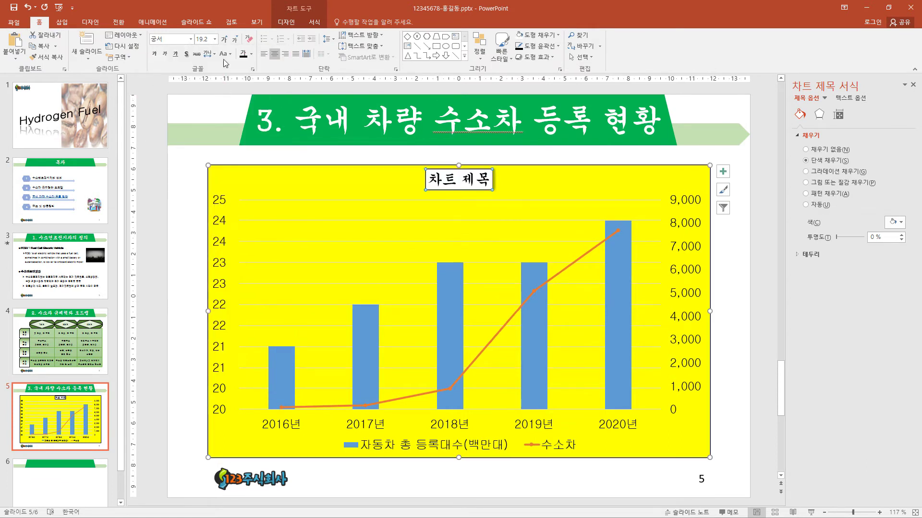
left_click(215, 39)
left_click(203, 139)
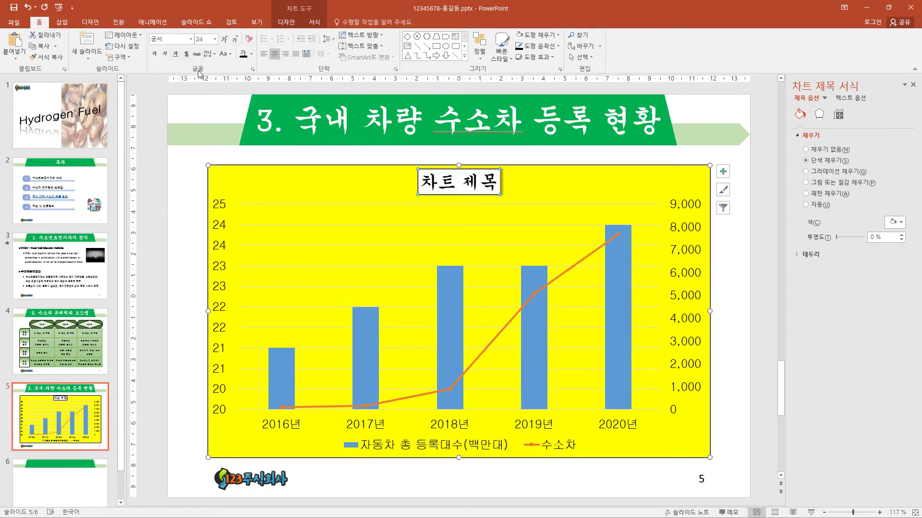
left_click(155, 53)
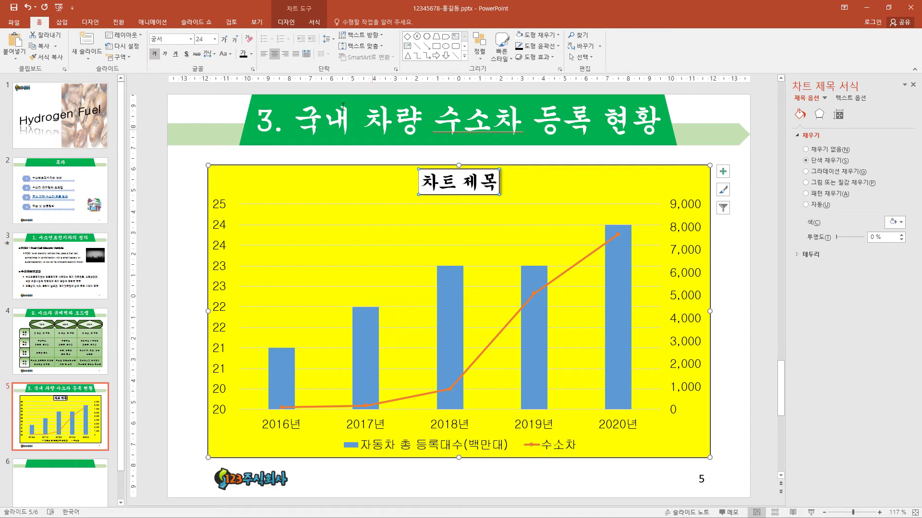
Replace the 차트 제목 placeholder with 국내 수소차 등록 현황.
left_click(476, 192)
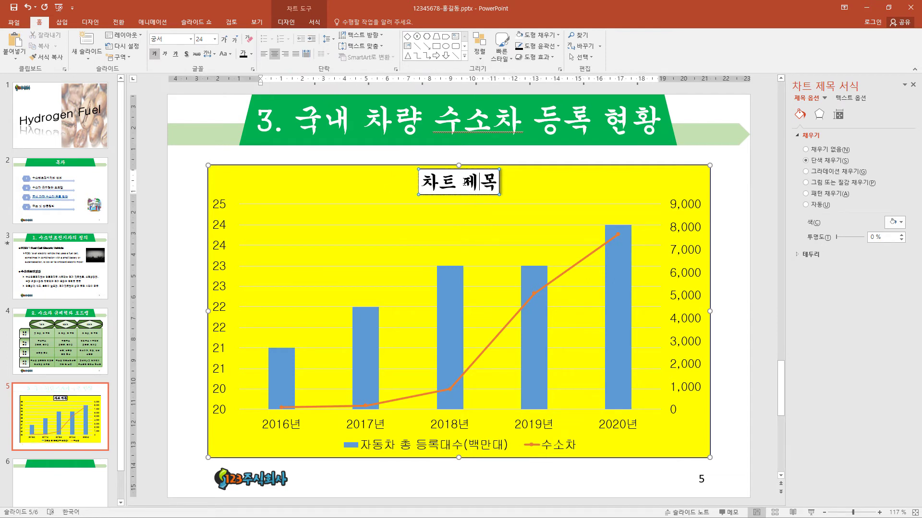
left_click_drag(421, 181, 517, 180)
type("국내 수소차 등록 현황")
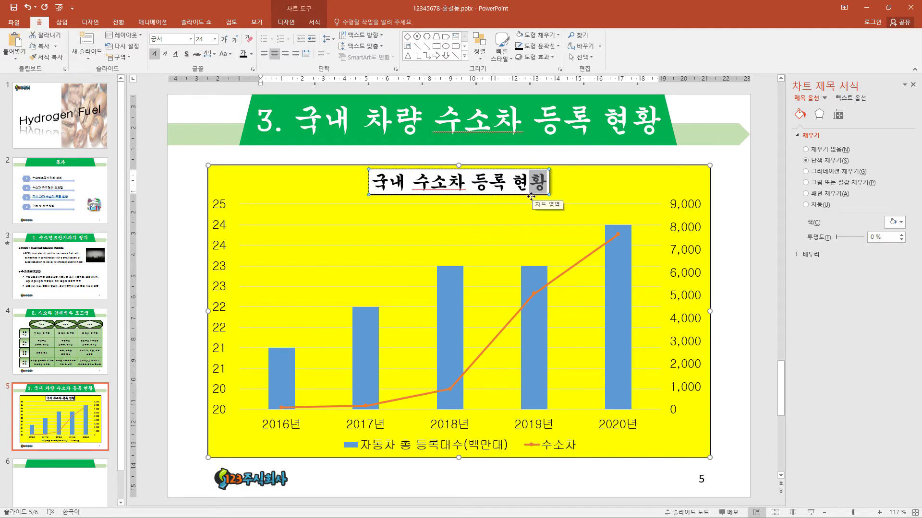
Fill the chart's plot area with solid white.
left_click(507, 257)
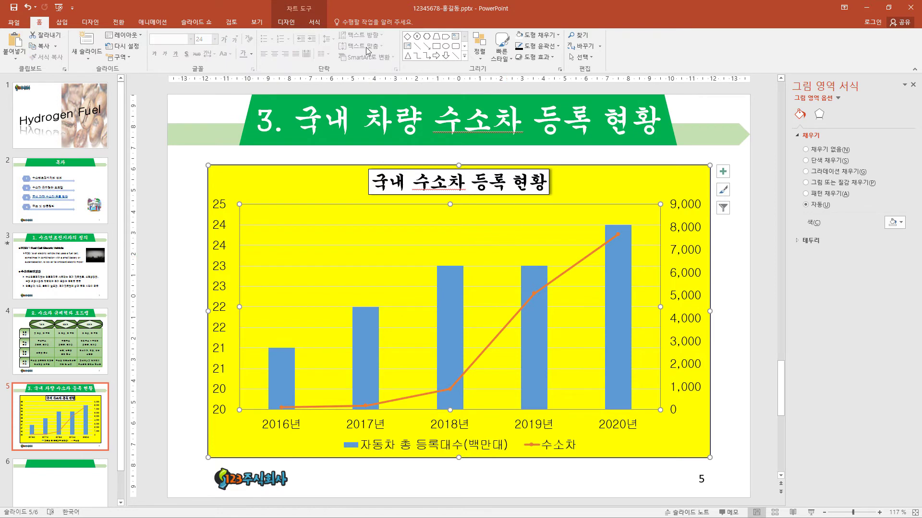
left_click(314, 23)
left_click(393, 36)
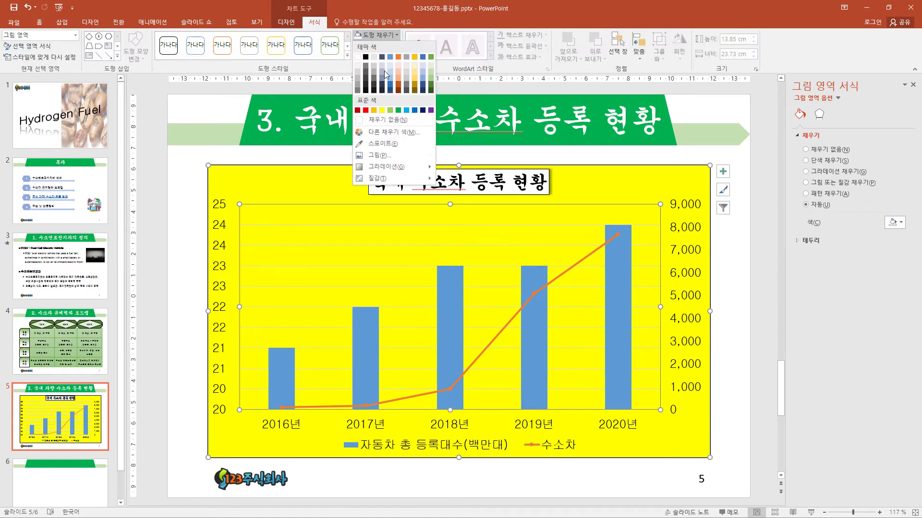
left_click(358, 58)
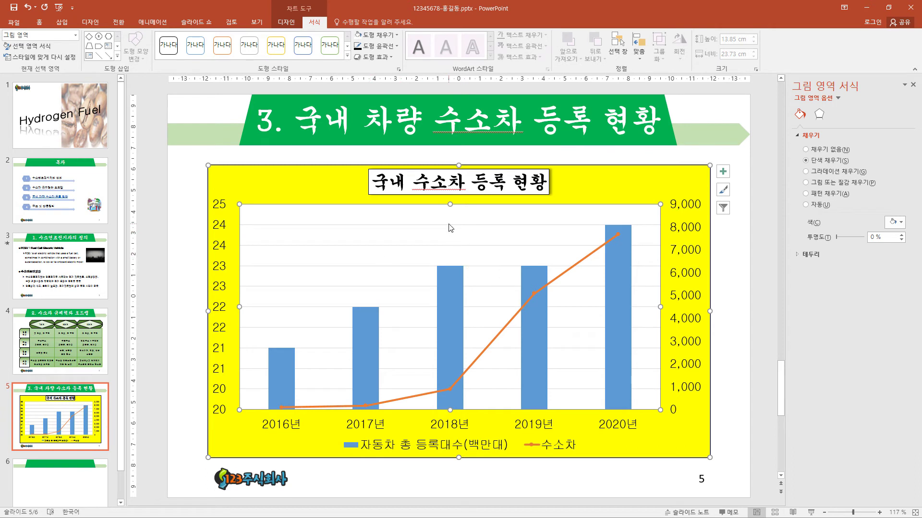
left_click(450, 226)
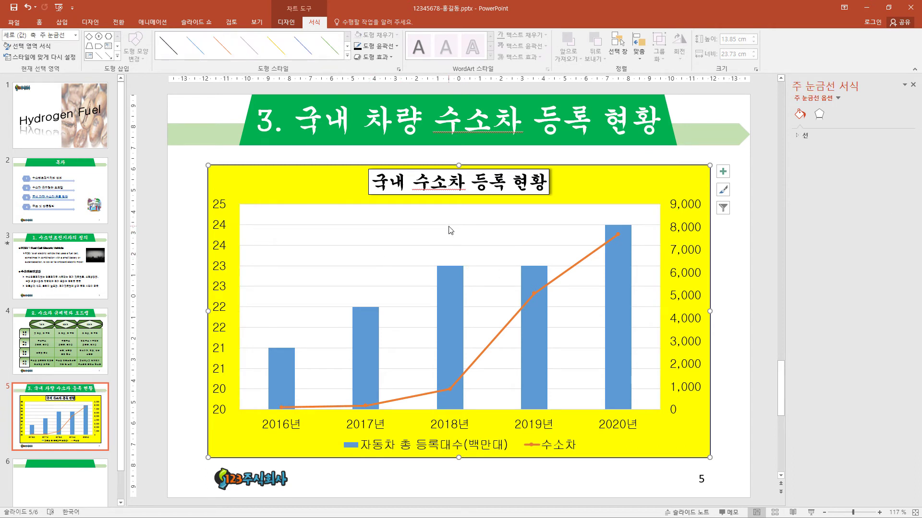
key("Escape")
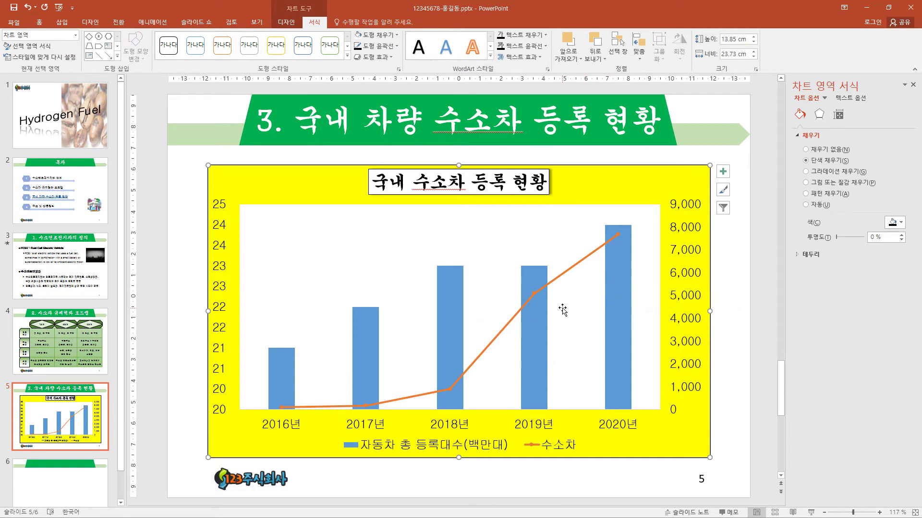
Add a data table beneath the chart and remove the legend.
left_click(722, 173)
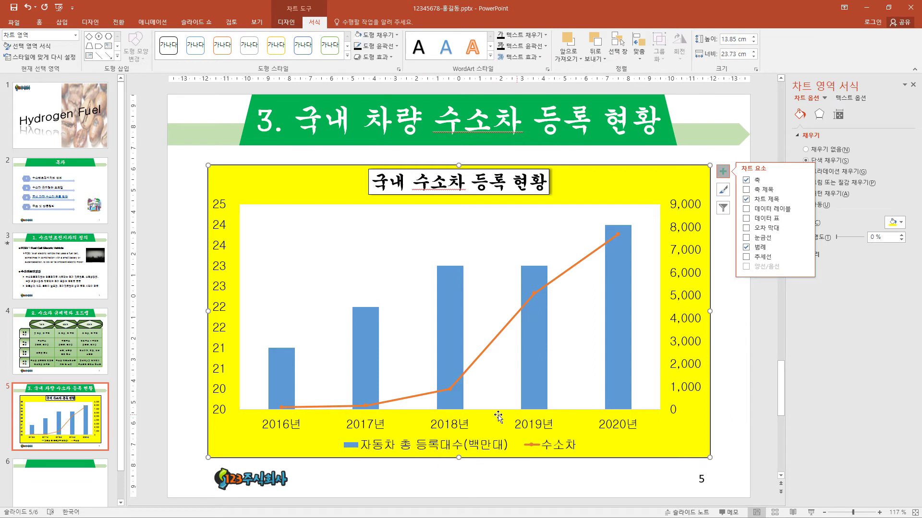
left_click(746, 219)
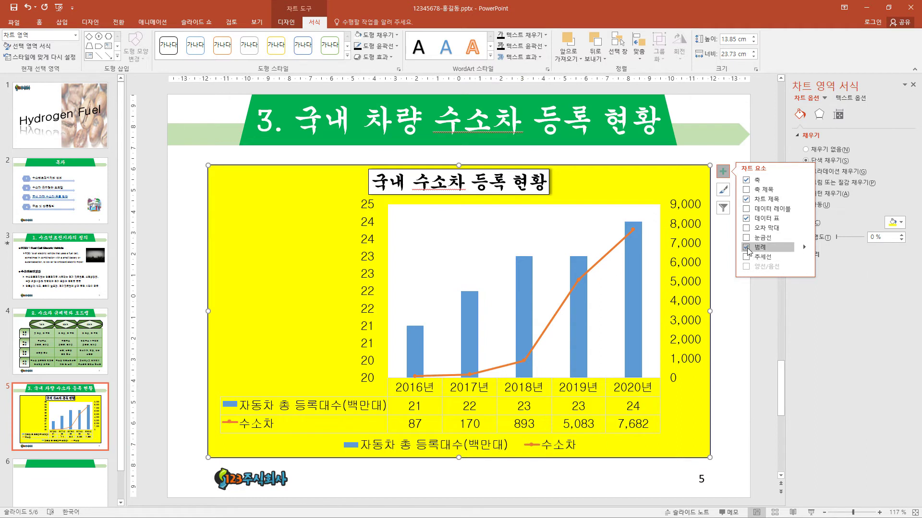
left_click(746, 247)
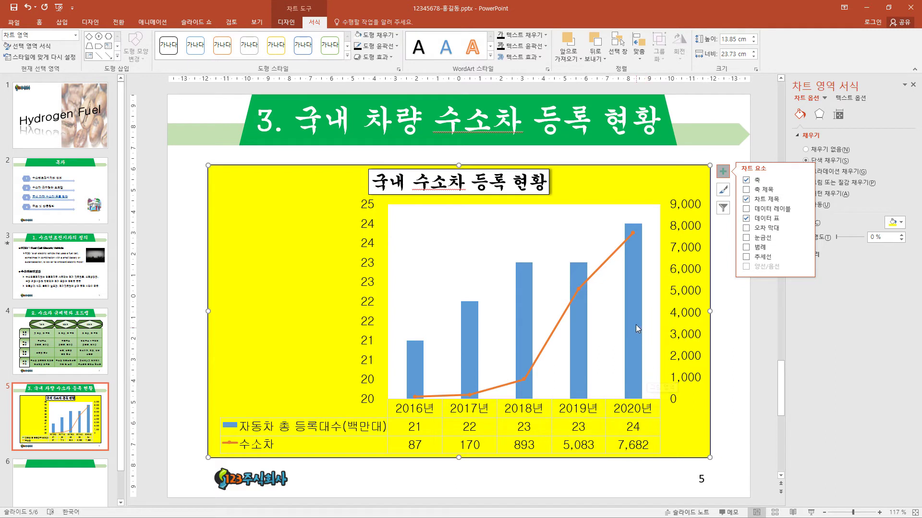
Label the 2020년 column with its value 24 at the outside end.
left_click(635, 312)
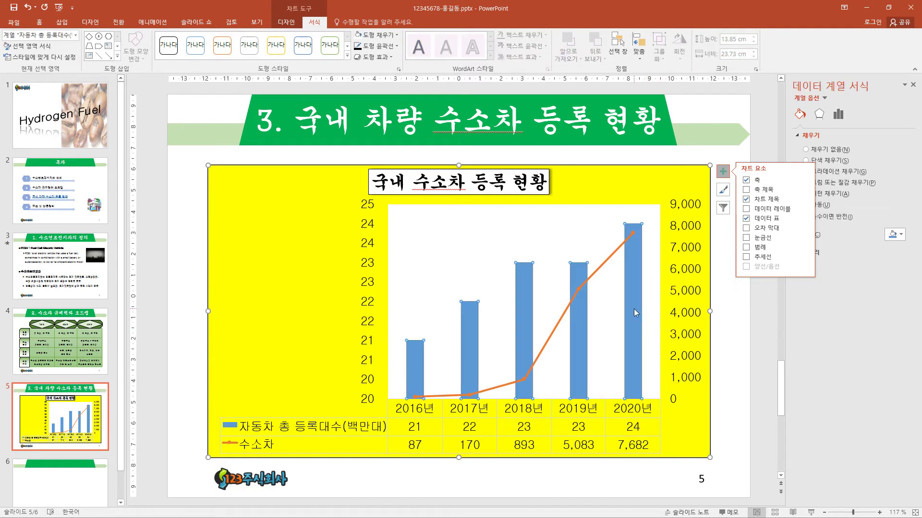
left_click(635, 313)
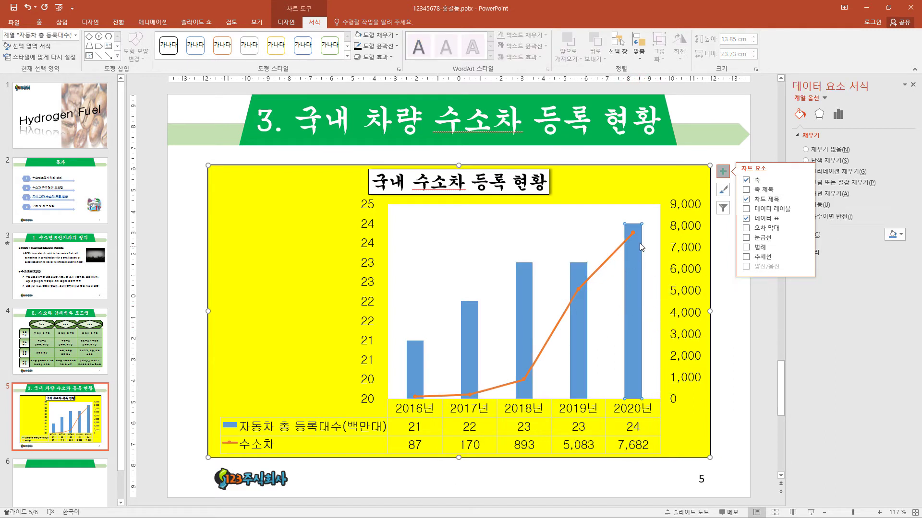
mouse_move(769, 180)
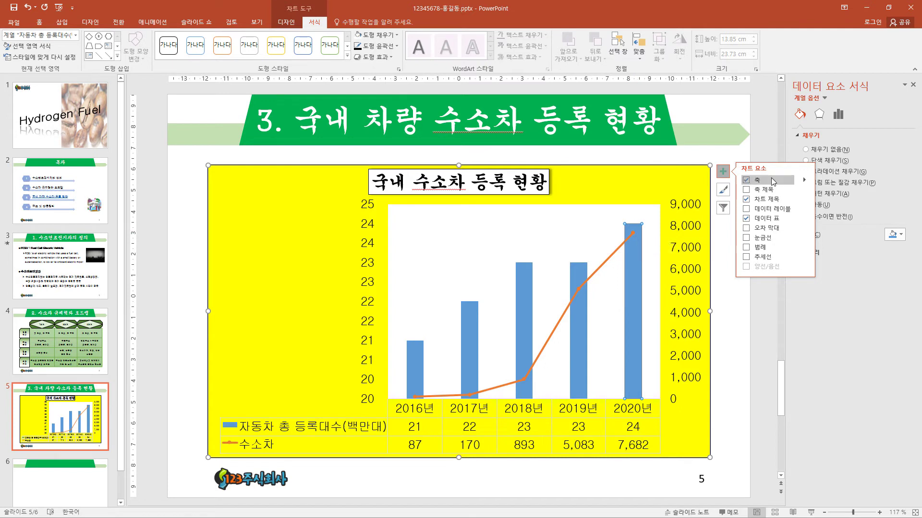
left_click(805, 210)
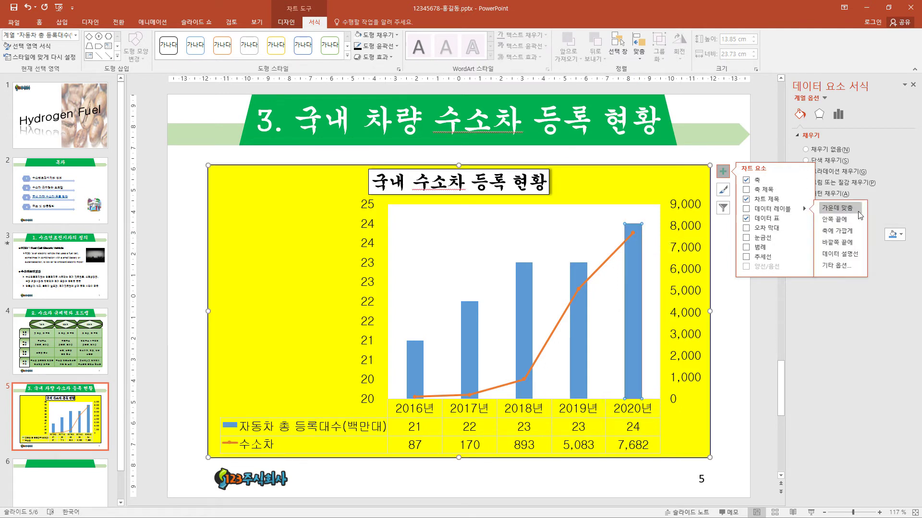
left_click(854, 244)
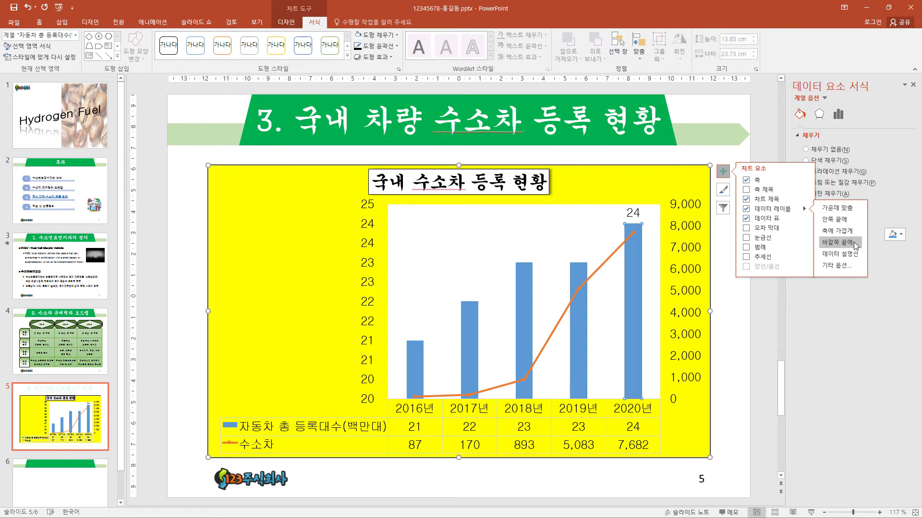
left_click(723, 172)
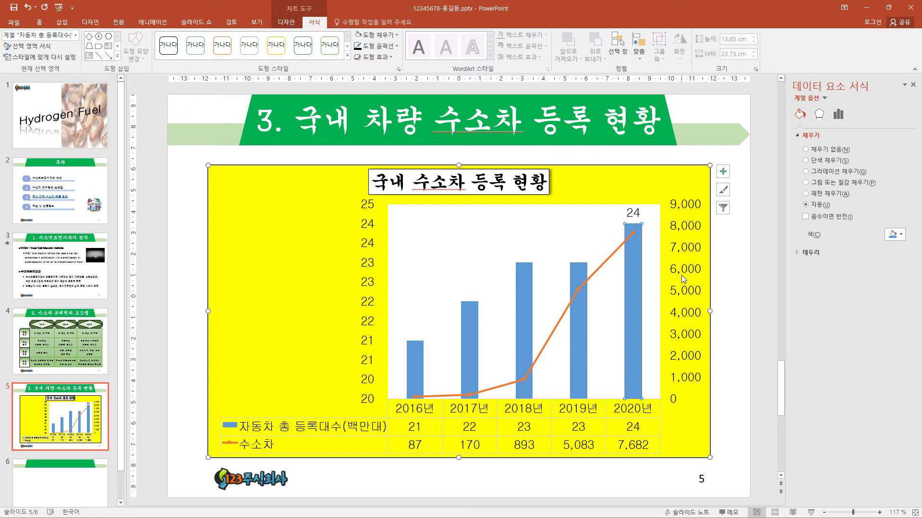
Set the left value axis minimum to 19 with a major unit of 1.
left_click(370, 288)
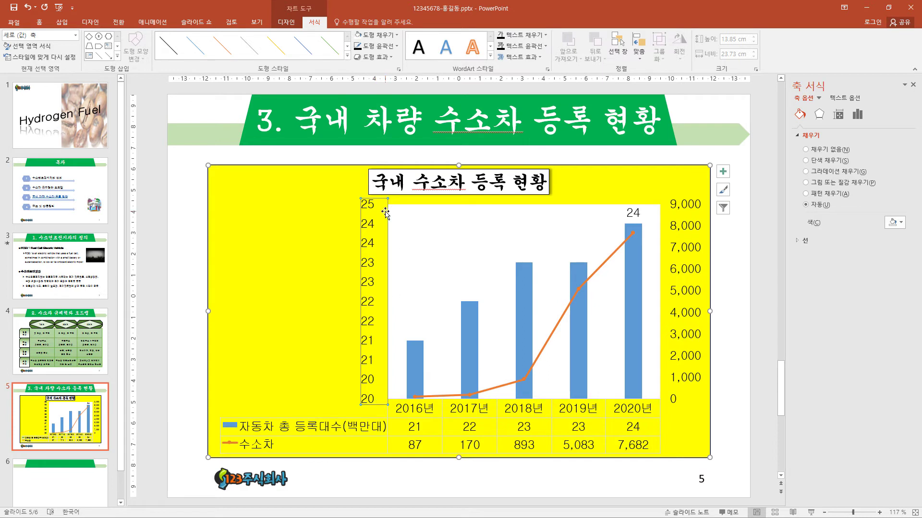
right_click(372, 382)
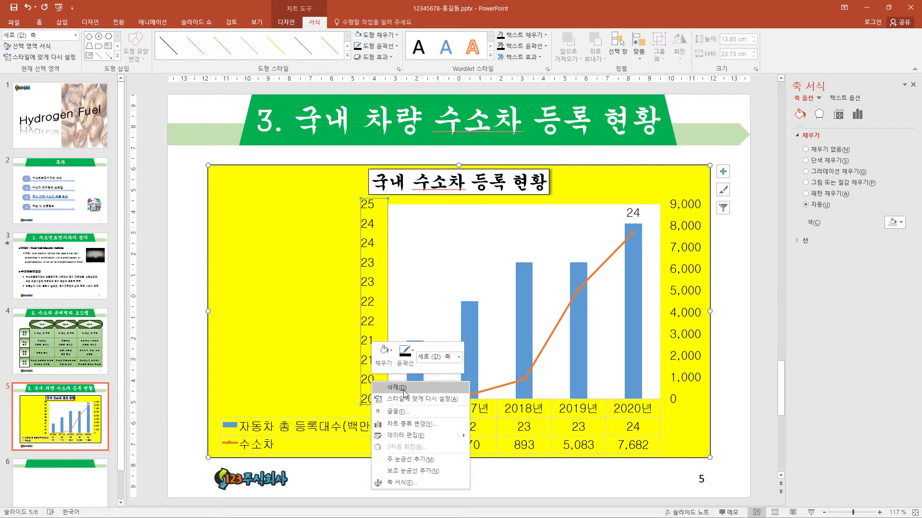
left_click(401, 483)
type("19")
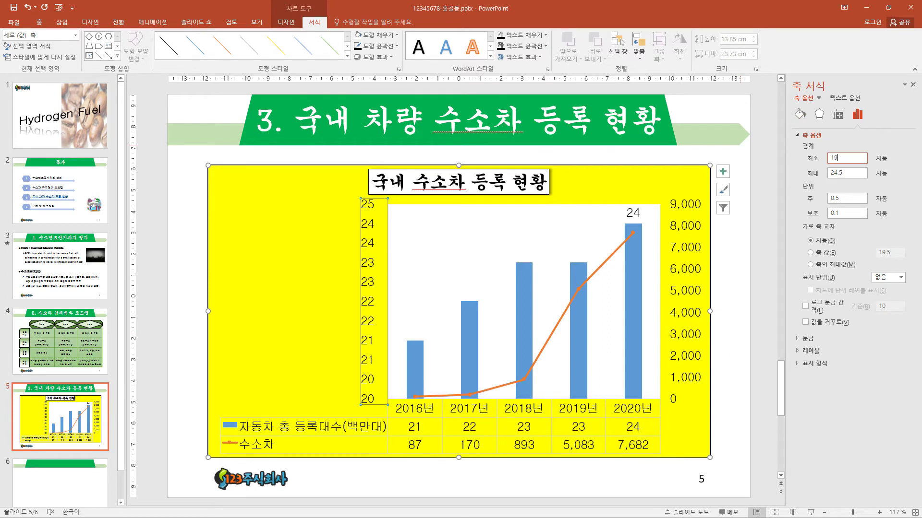
key("Return")
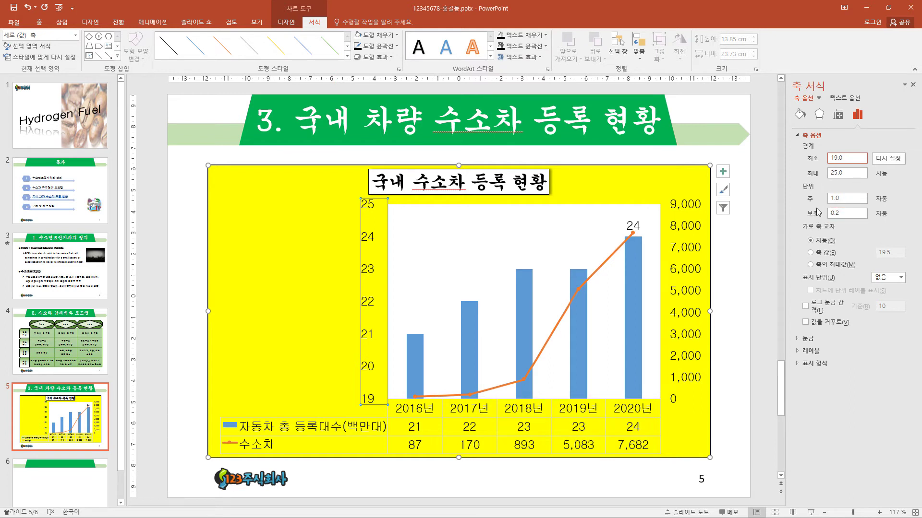
double_click(848, 199)
Set the secondary axis's major tick marks to Outside.
left_click(690, 317)
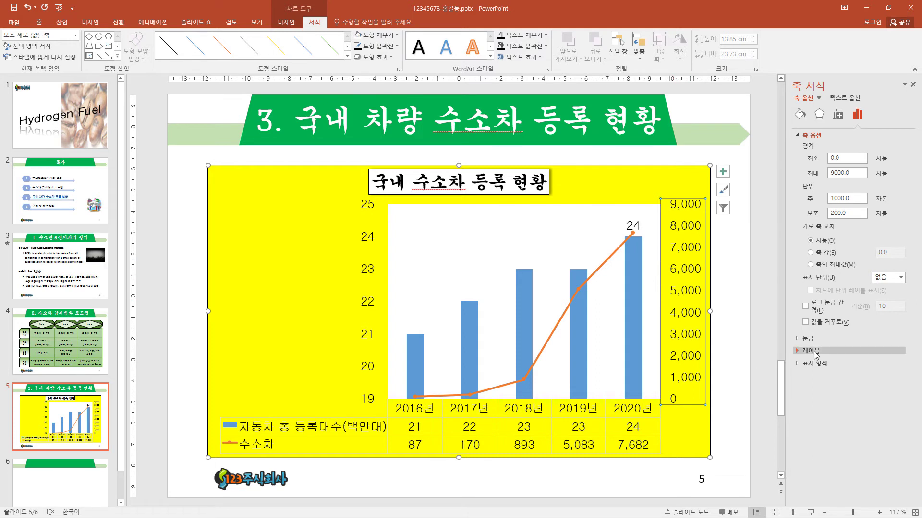
left_click(808, 338)
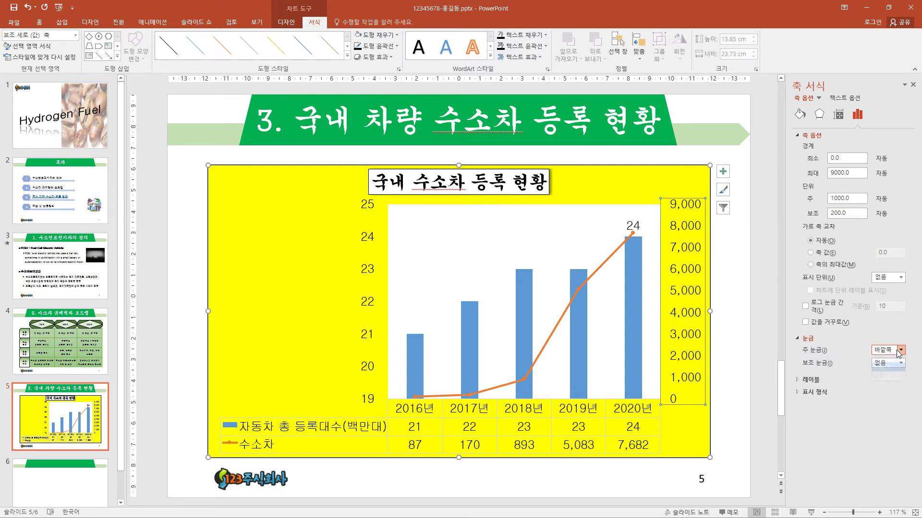
left_click(901, 350)
left_click(902, 360)
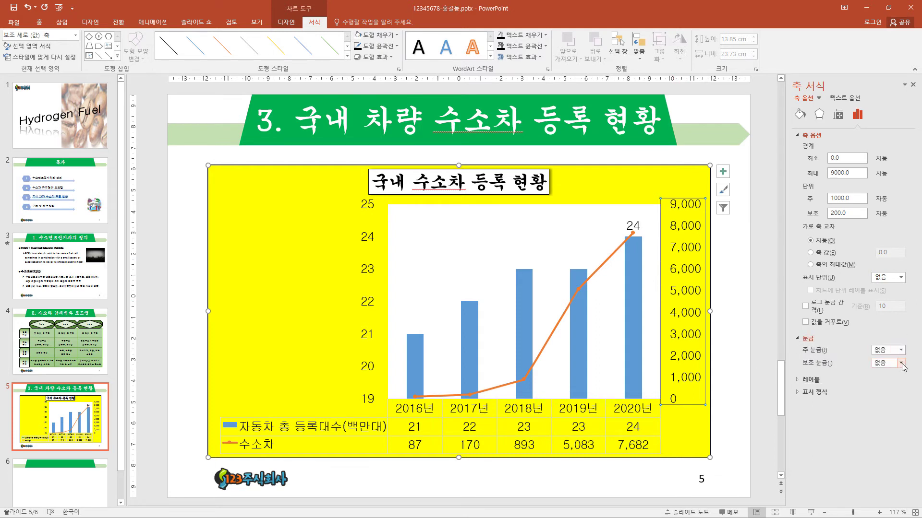
left_click(900, 350)
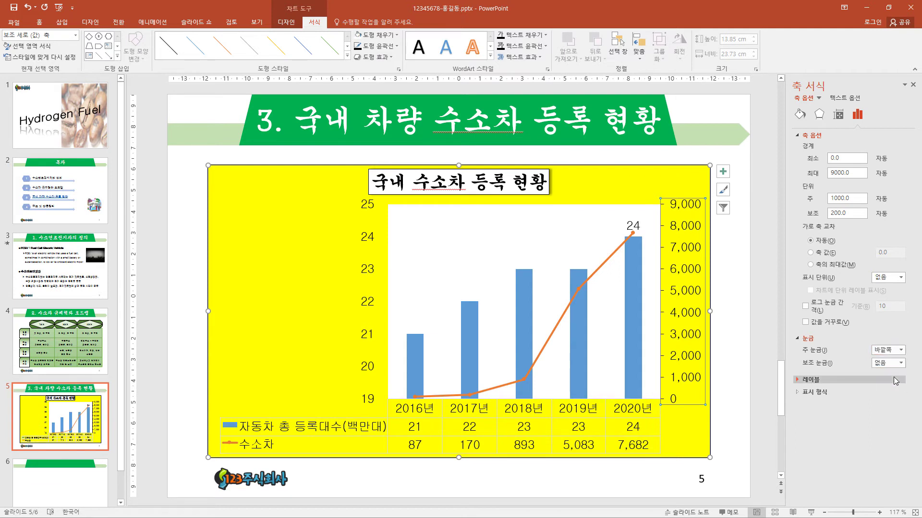
left_click(893, 378)
left_click(735, 291)
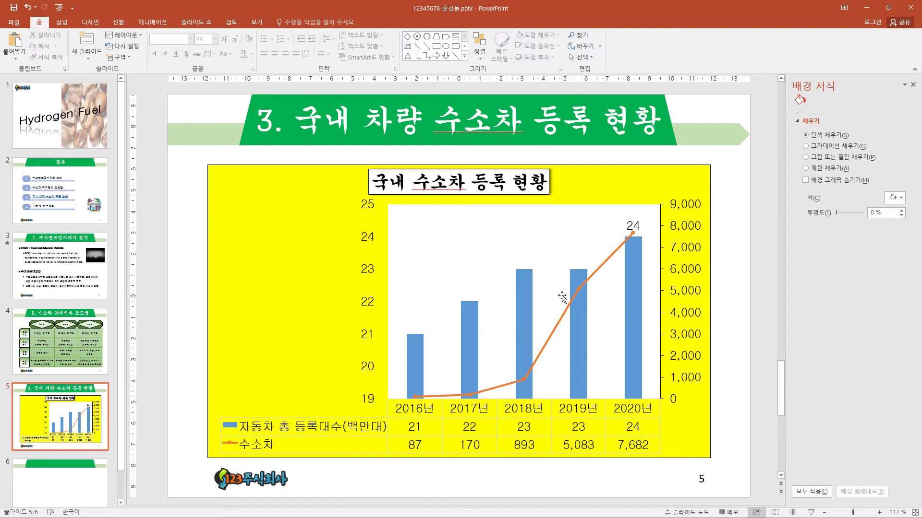
Give the chart's left value axis a dark outline colour.
left_click(367, 280)
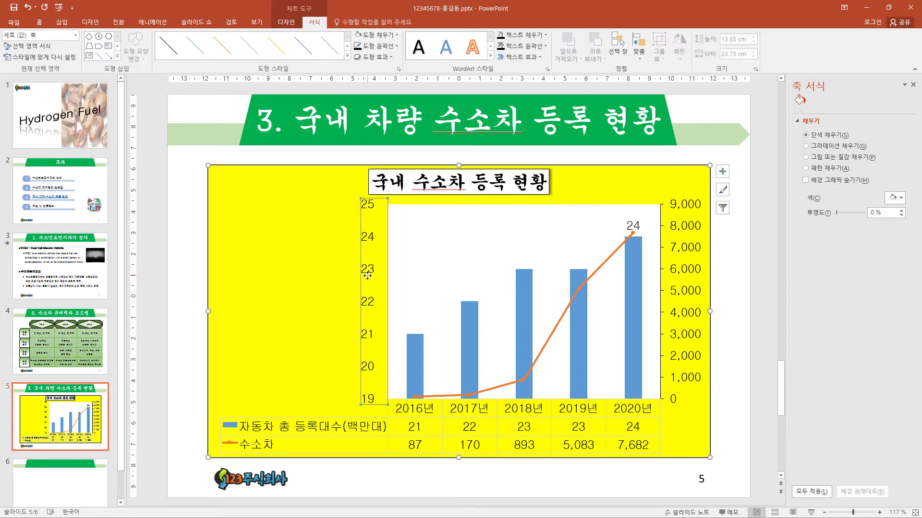
left_click(376, 46)
left_click(366, 69)
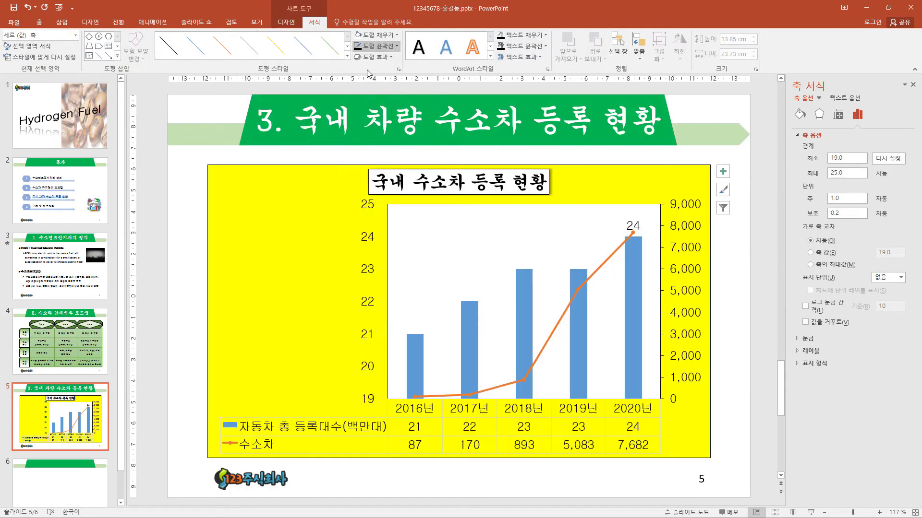
Give the chart's data table dark outline lines and select the orange 수소차 line series.
left_click(434, 417)
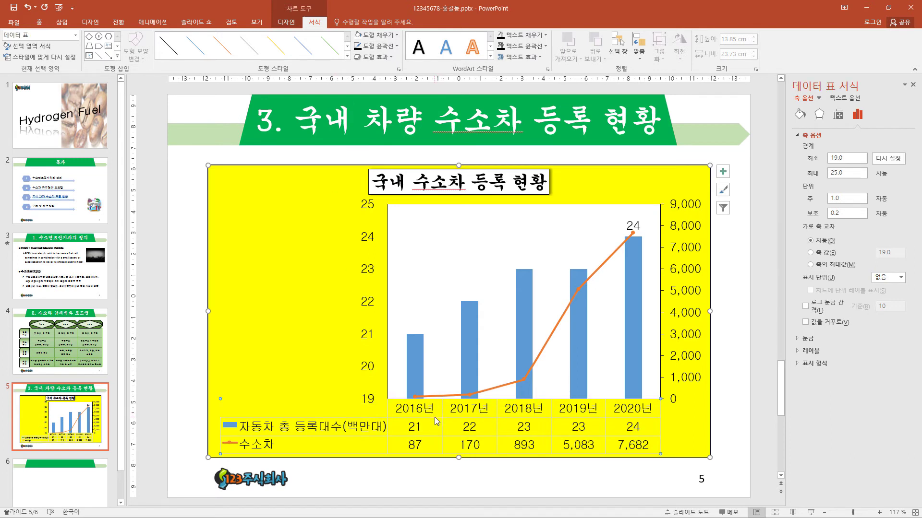
left_click(396, 45)
left_click(369, 72)
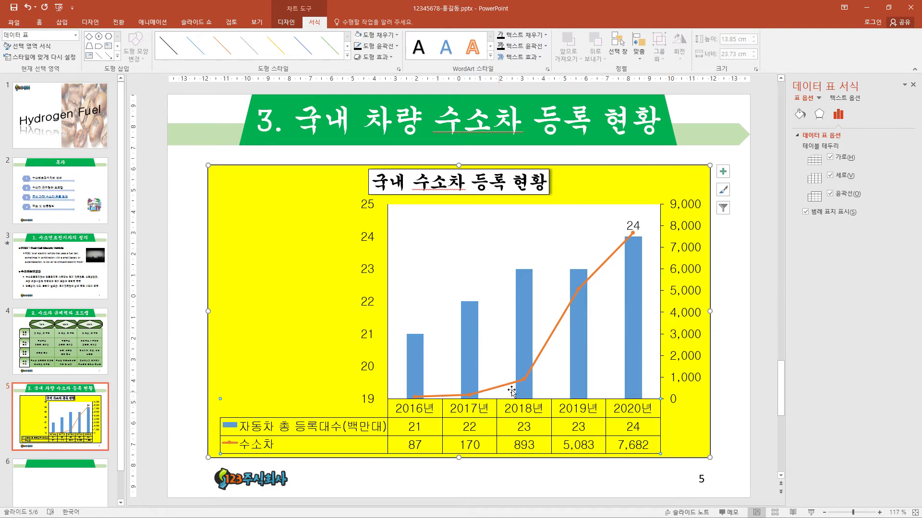
left_click(578, 292)
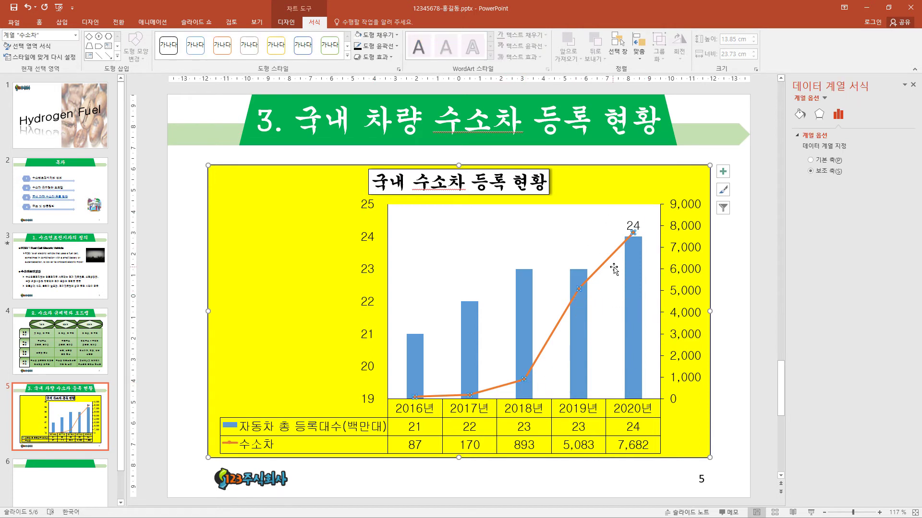
Give the 수소차 line built-in diamond markers at size 10.
left_click(801, 118)
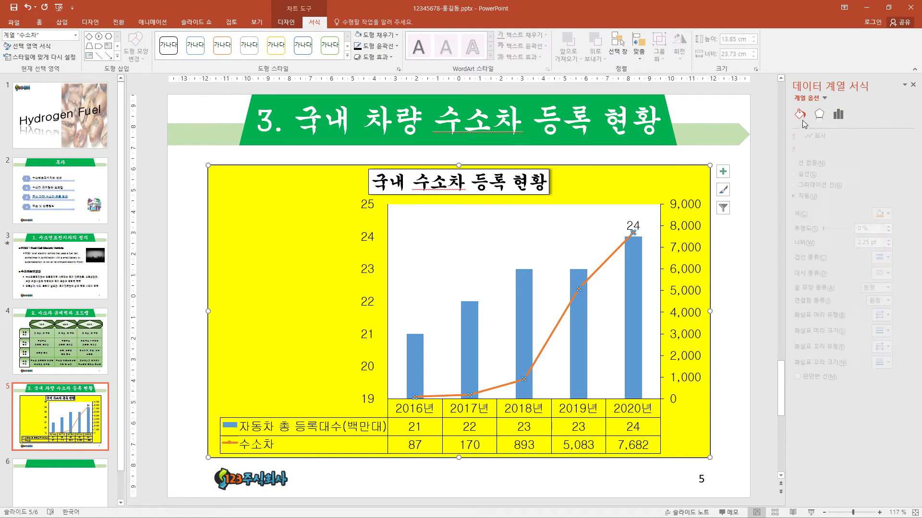
left_click(832, 137)
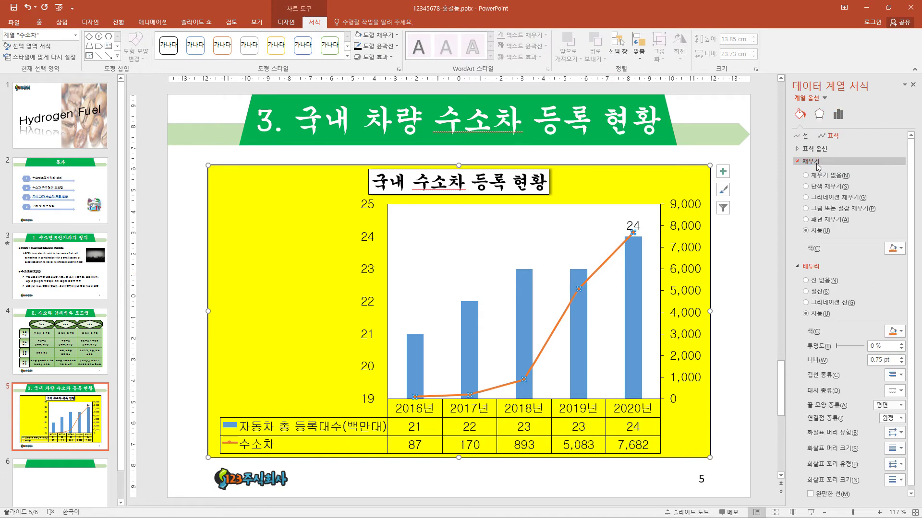
left_click(798, 149)
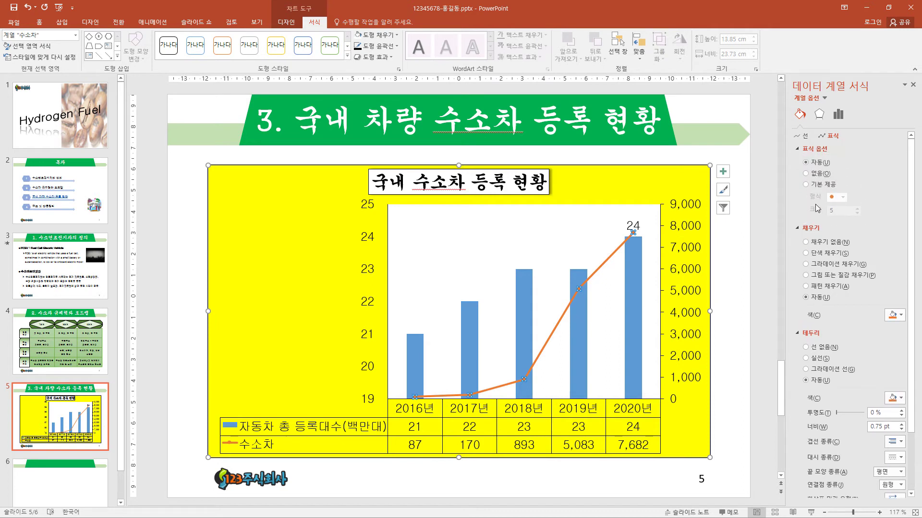
left_click(809, 185)
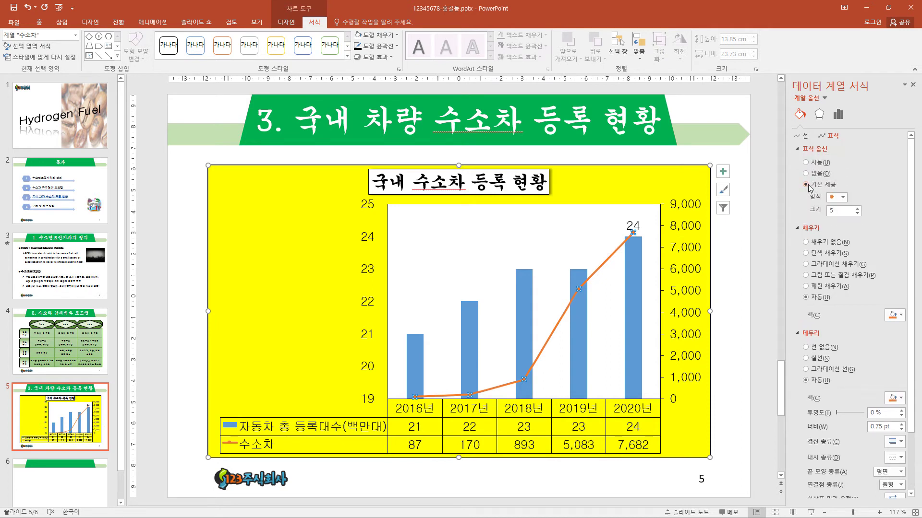
left_click(843, 198)
left_click(839, 215)
double_click(839, 211)
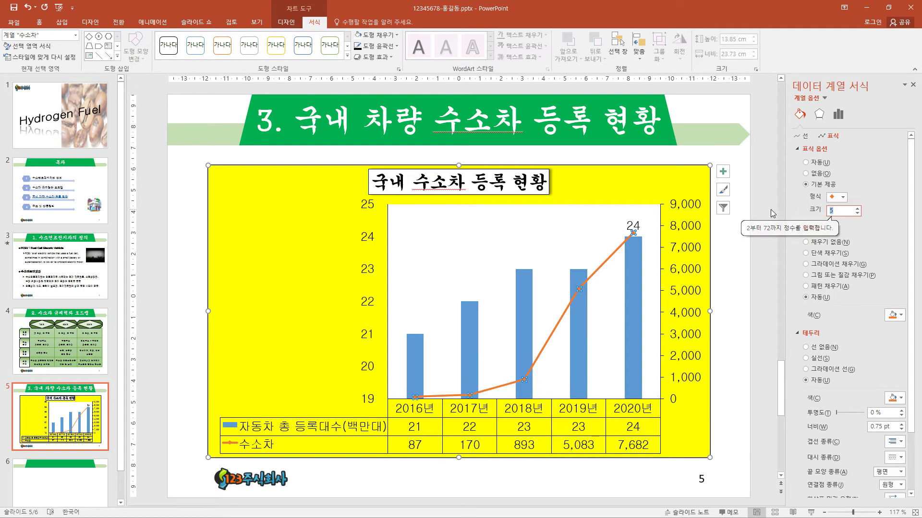
type("10")
key("Return")
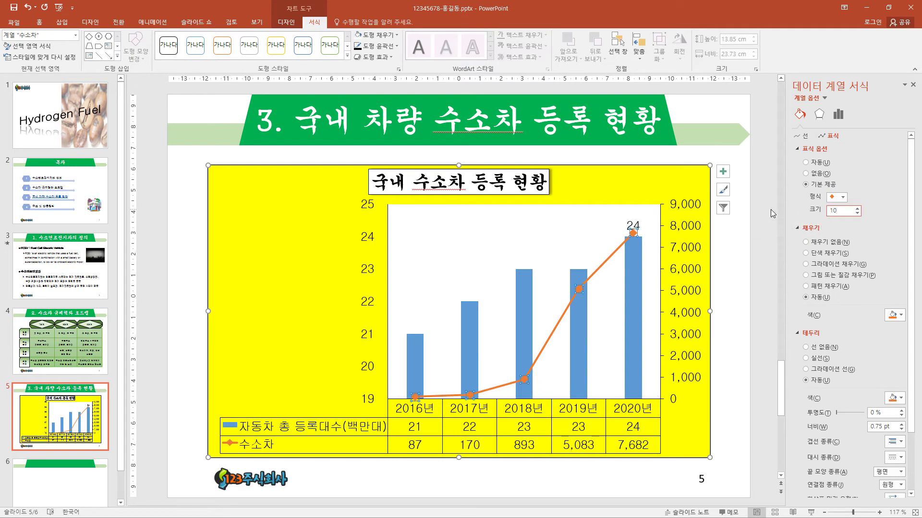
left_click(770, 209)
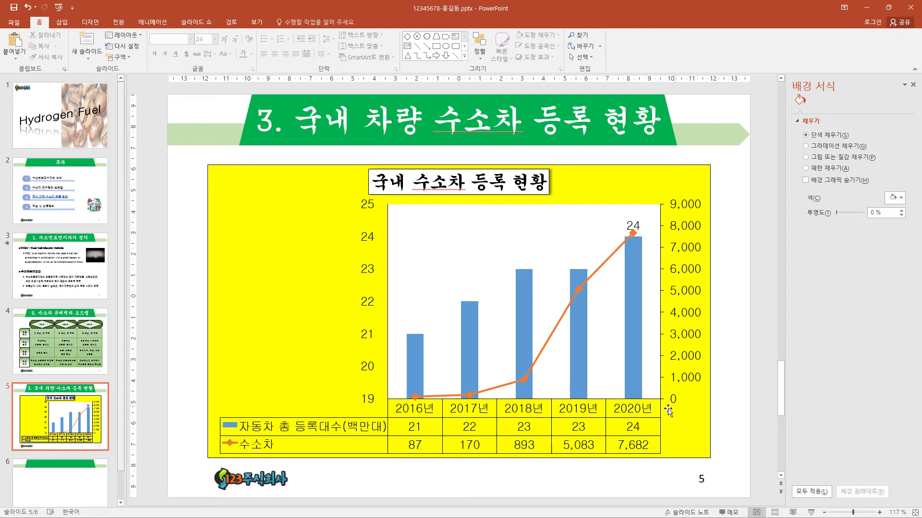
Set the gap width of the blue 자동차 총 등록대수 bars to 150%.
double_click(635, 384)
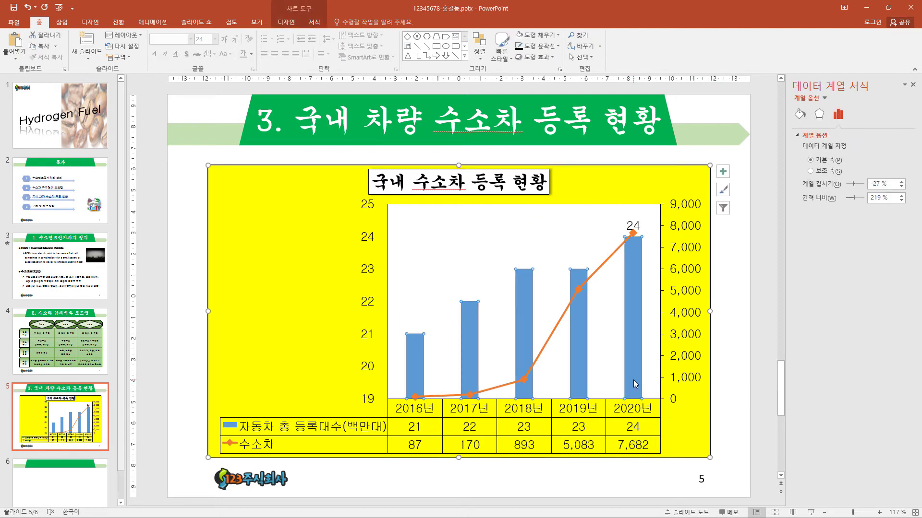
triple_click(886, 195)
type("150")
key("Return")
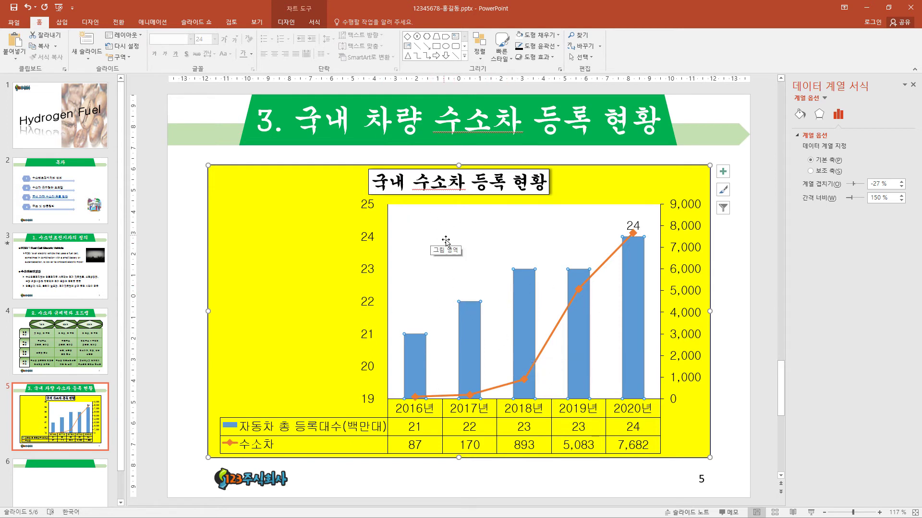
Draw a horizontal scroll banner in the plot area with the light blue Subtle Effect style.
left_click(464, 57)
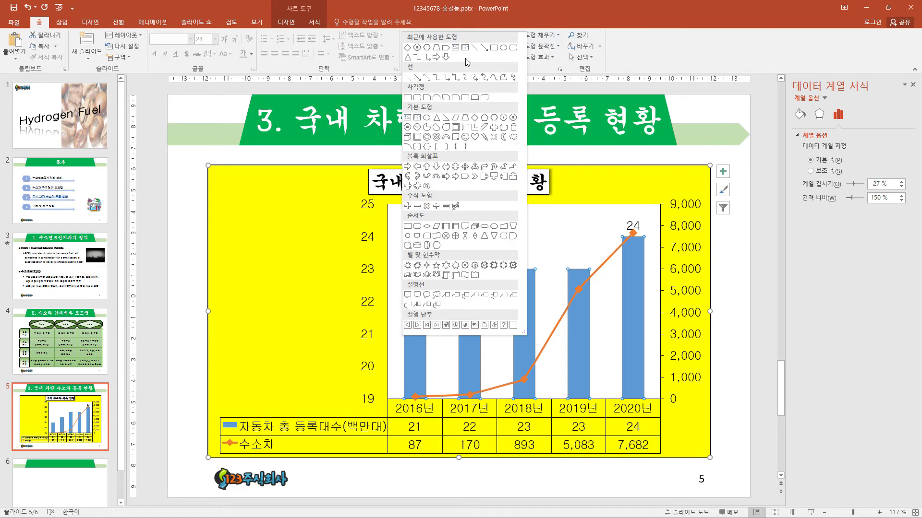
left_click(455, 275)
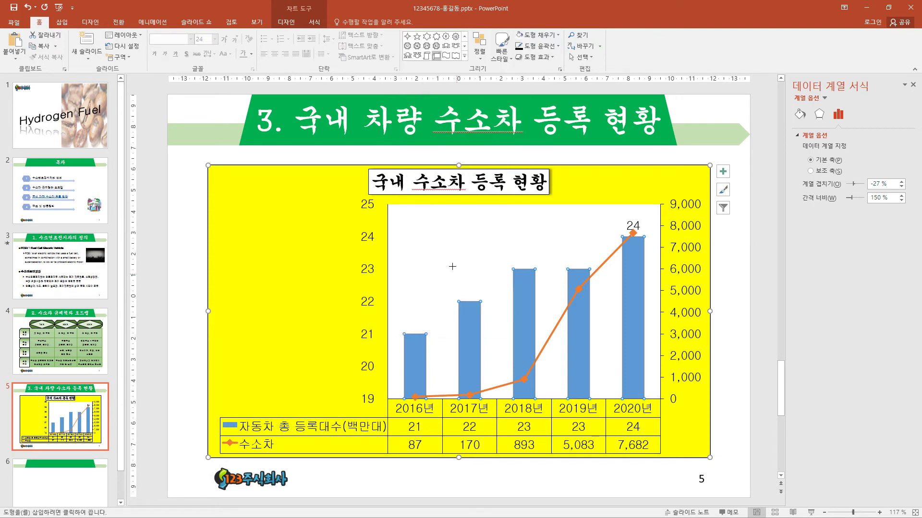
left_click_drag(403, 230, 559, 254)
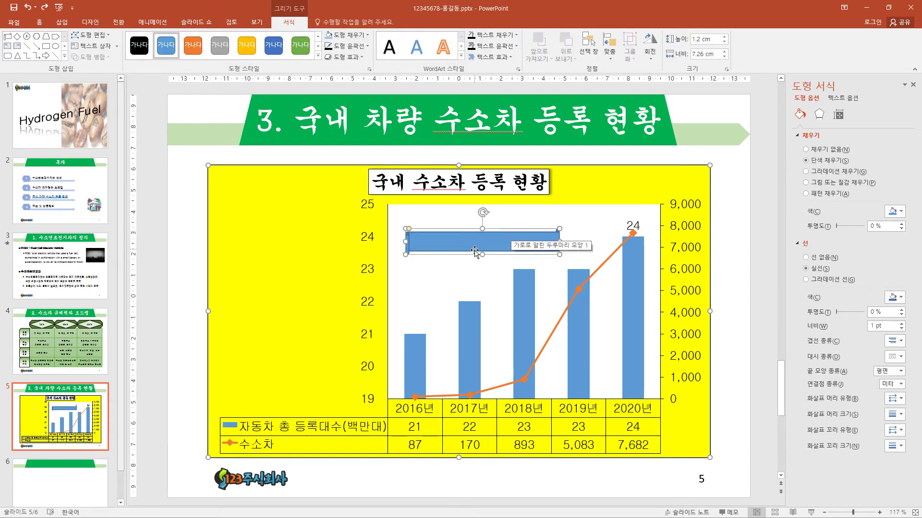
left_click(317, 56)
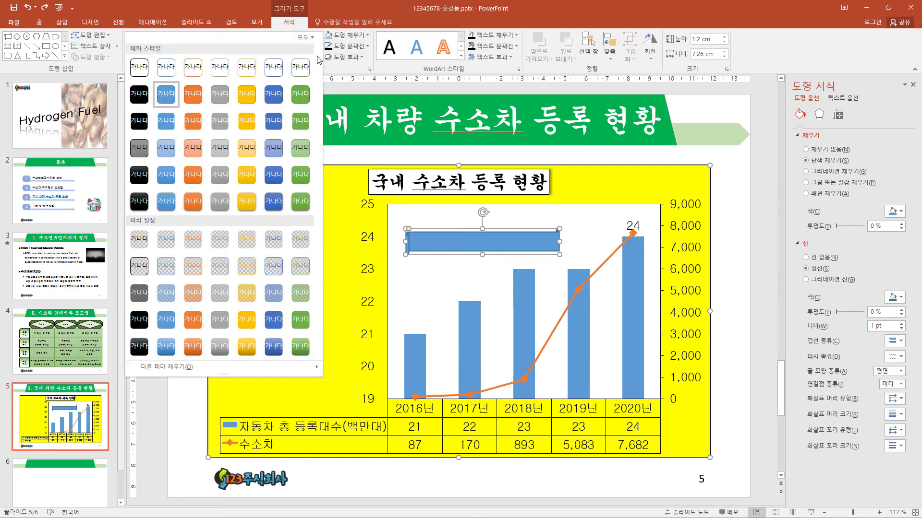
left_click(167, 154)
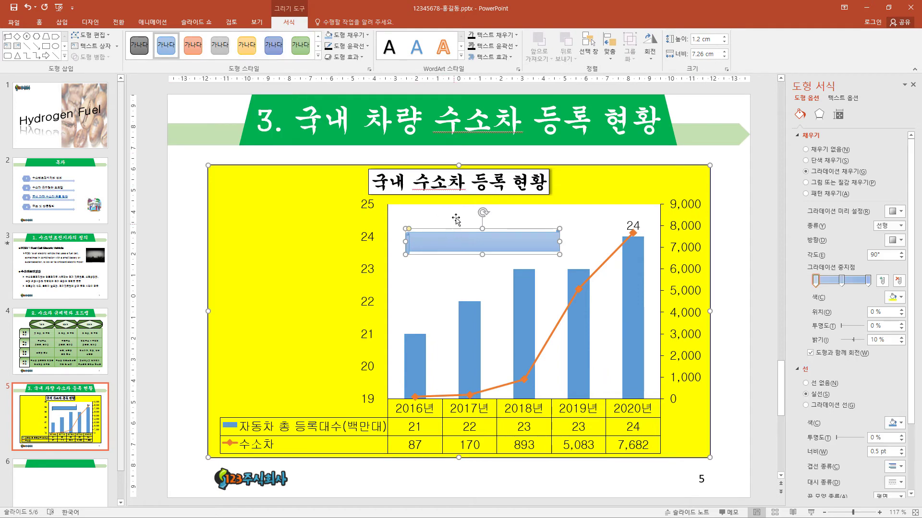
Type '자료출처 : 국토교통부' in the banner in 18-pt 굴림, centred horizontally and vertically.
left_click(39, 23)
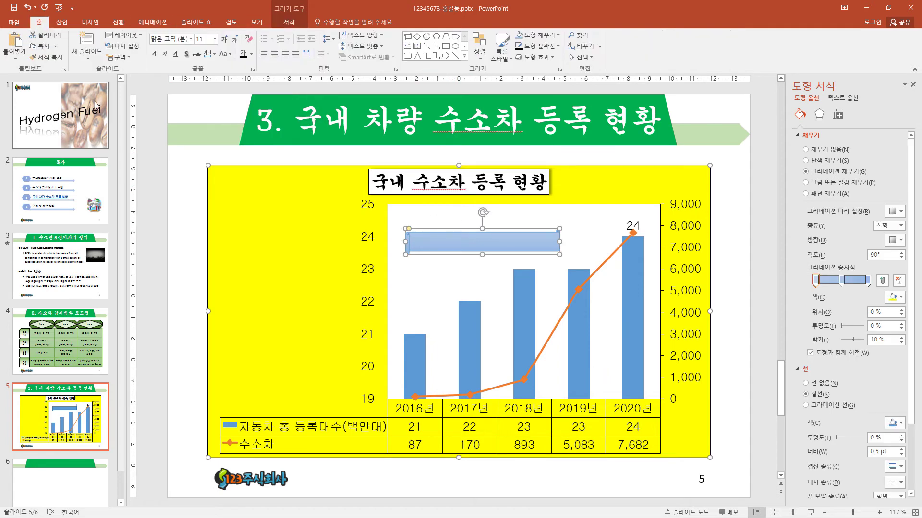
left_click(190, 39)
left_click(172, 112)
left_click(215, 39)
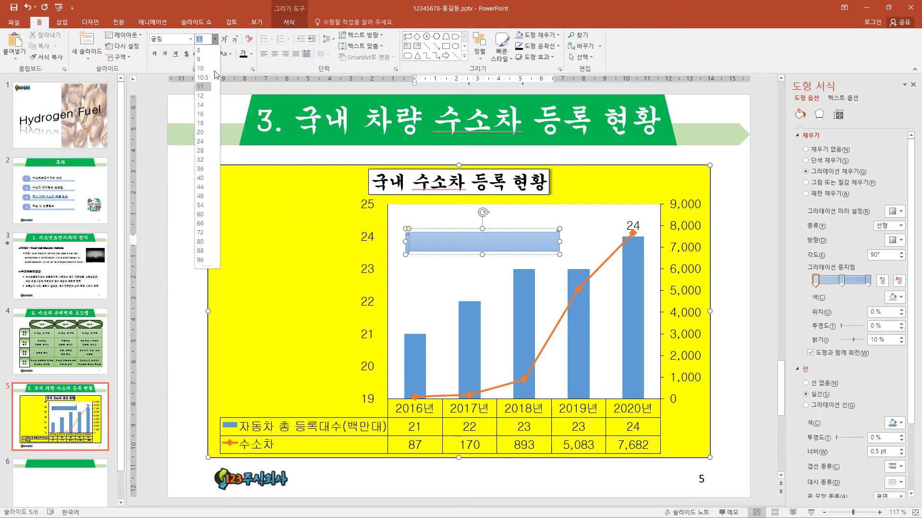
left_click(201, 123)
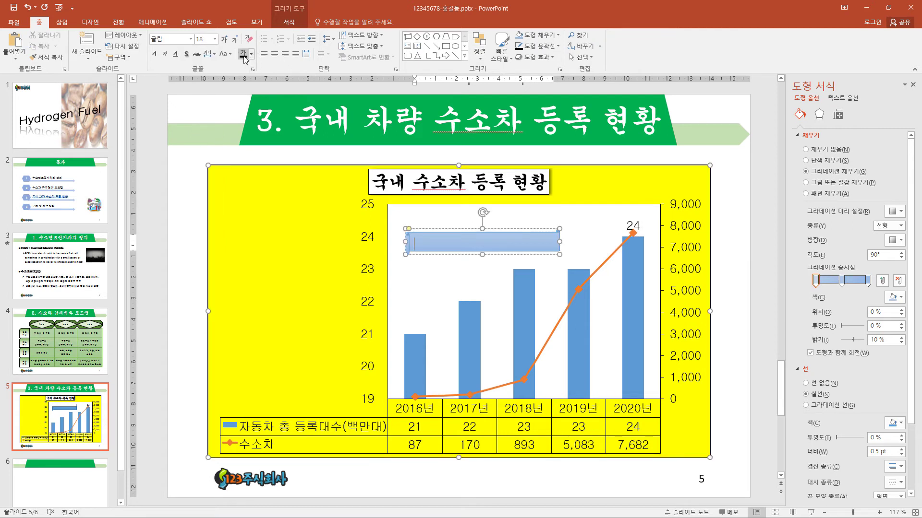
left_click(275, 53)
left_click(380, 48)
left_click(364, 96)
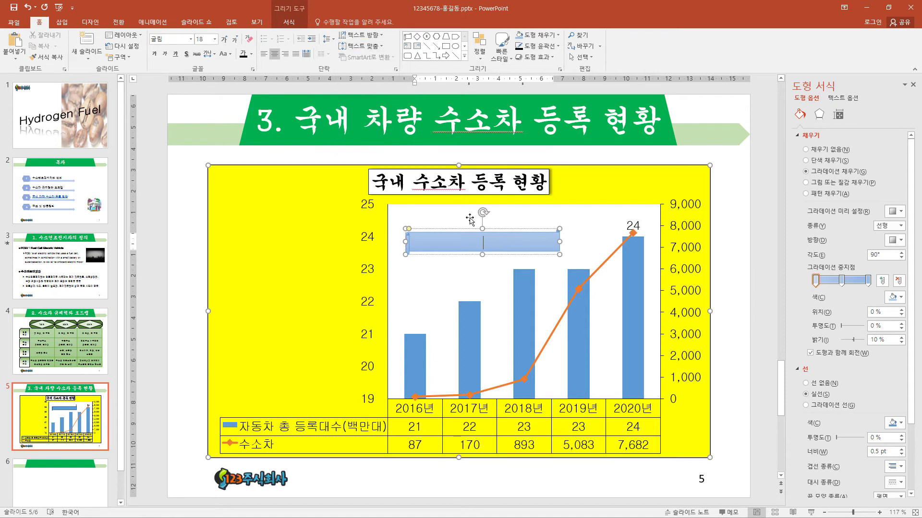
type("자료출처 : 국토교통부")
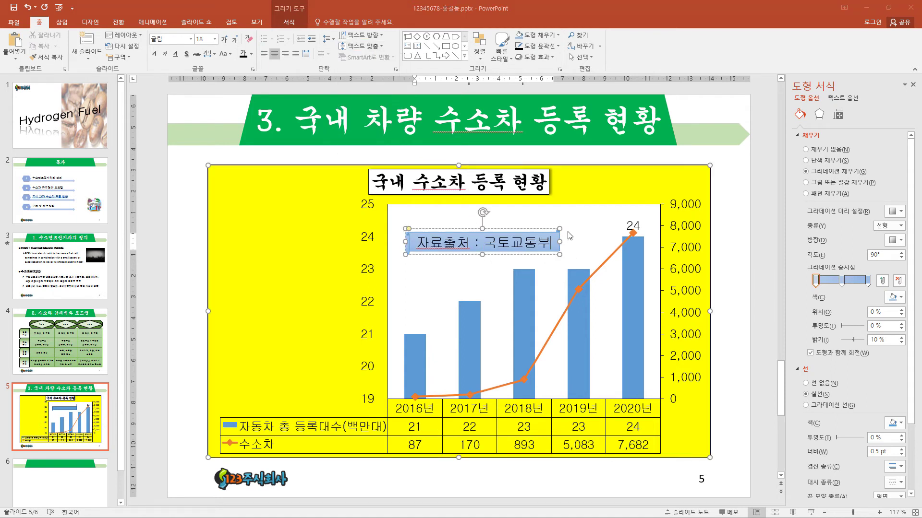
Title slide 6 '4. 구조 및 작동원리' and delete its empty body placeholder.
left_click(62, 487)
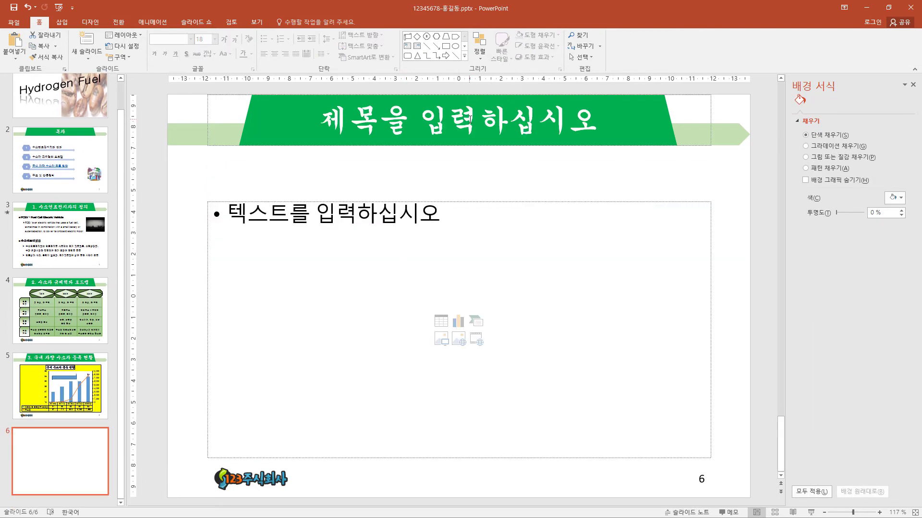
left_click(469, 120)
type("4. 구조 및 작동원리")
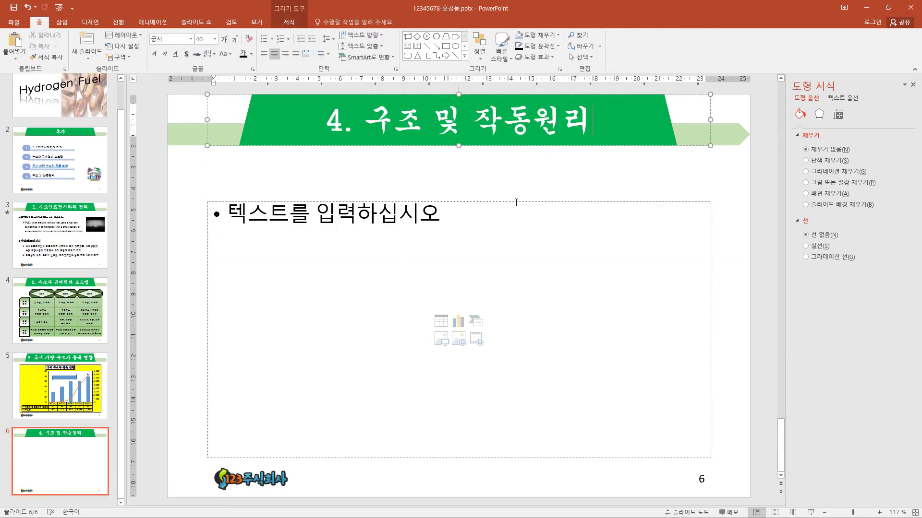
left_click(516, 201)
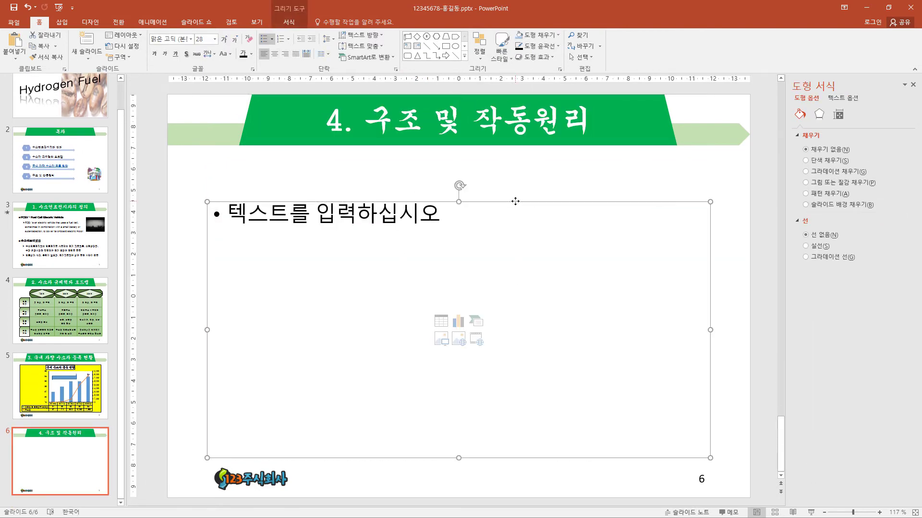
key("Delete")
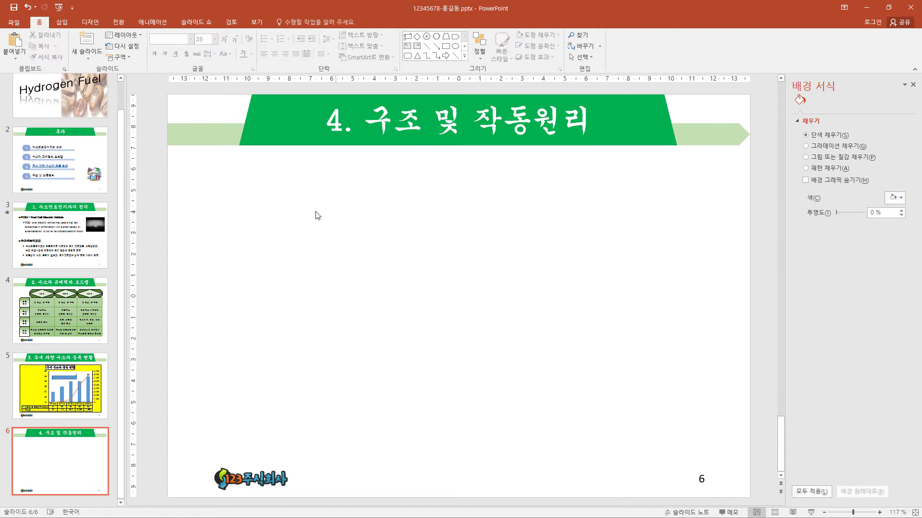
Draw a large Wave shape on the slide's left and rotate it 90° left.
left_click(465, 57)
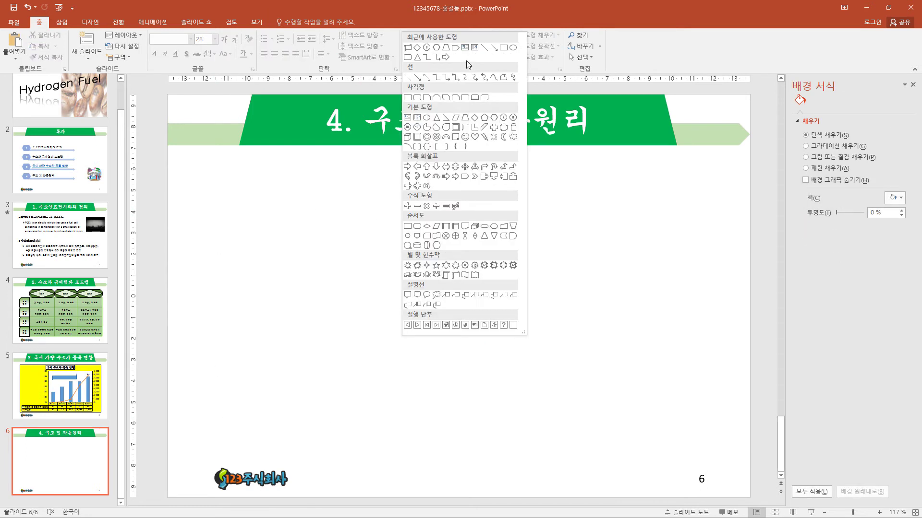
left_click(460, 228)
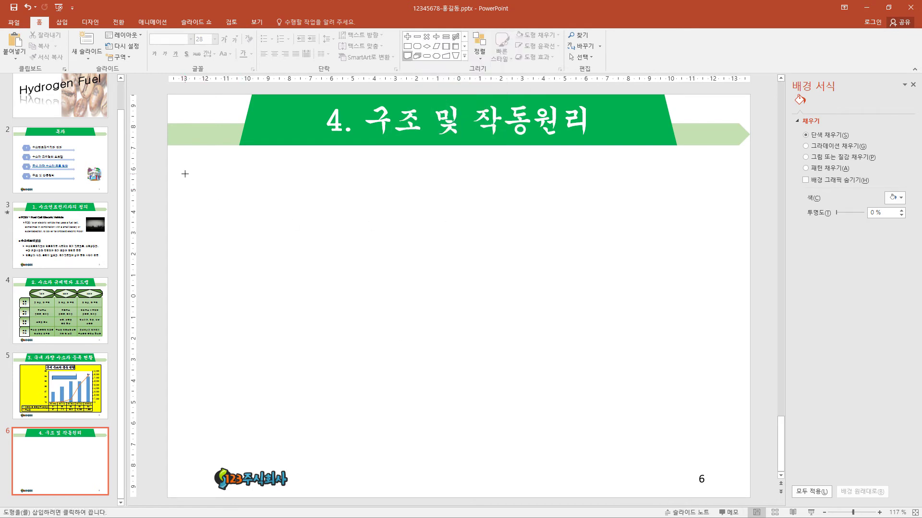
left_click_drag(185, 174, 454, 447)
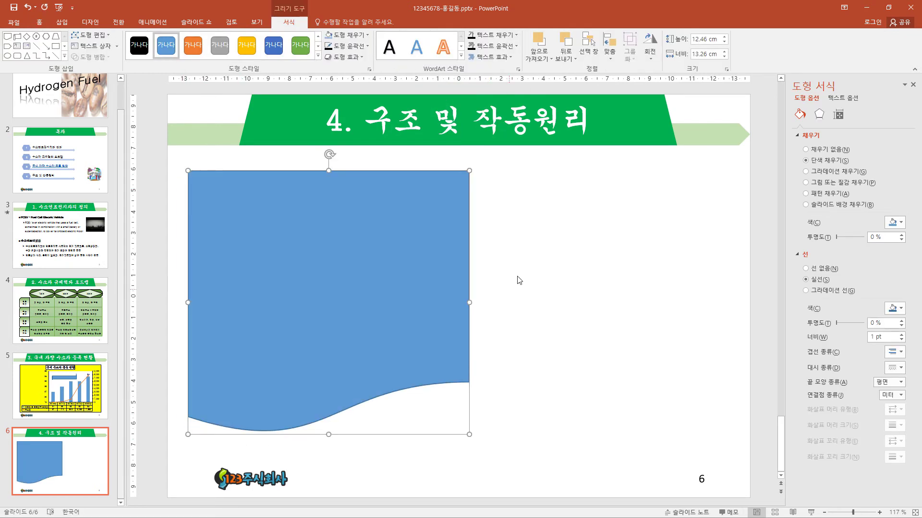
left_click(649, 61)
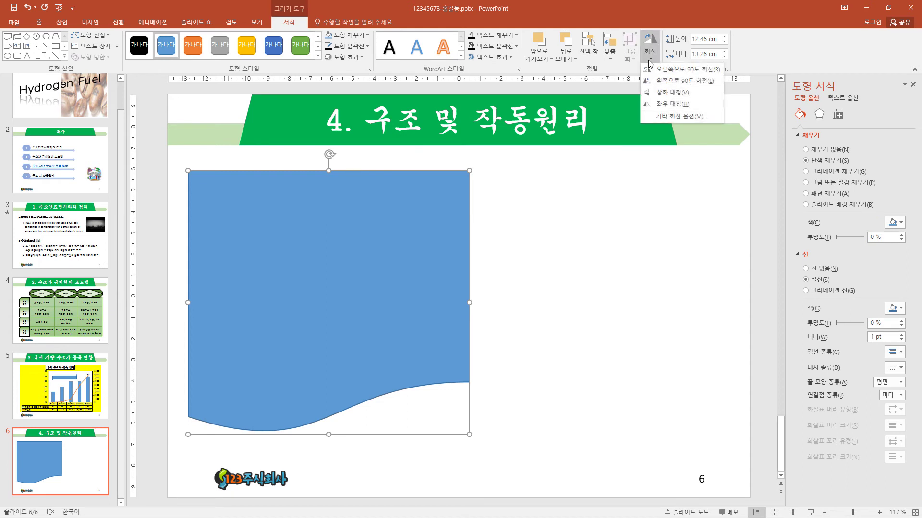
left_click(660, 81)
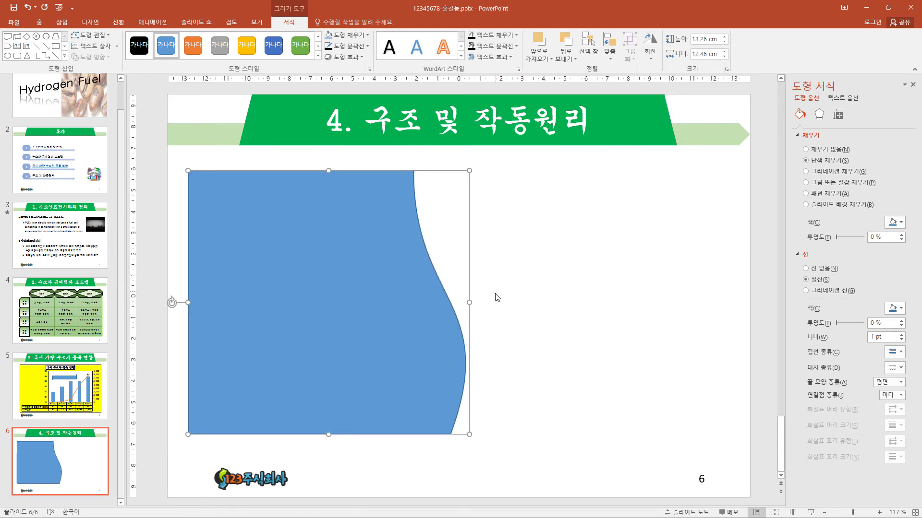
Draw a Snip Single Corner Rectangle beside it, flip it horizontally, and select both shapes.
left_click(64, 58)
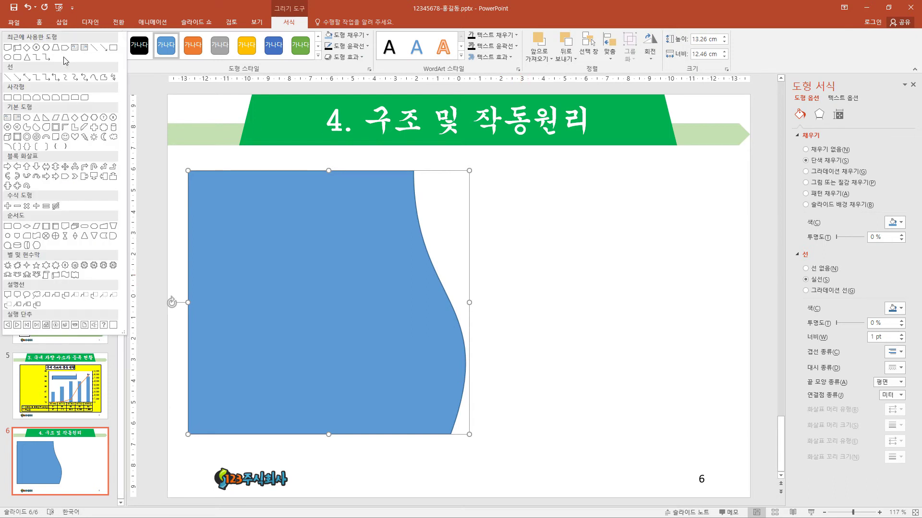
left_click(22, 97)
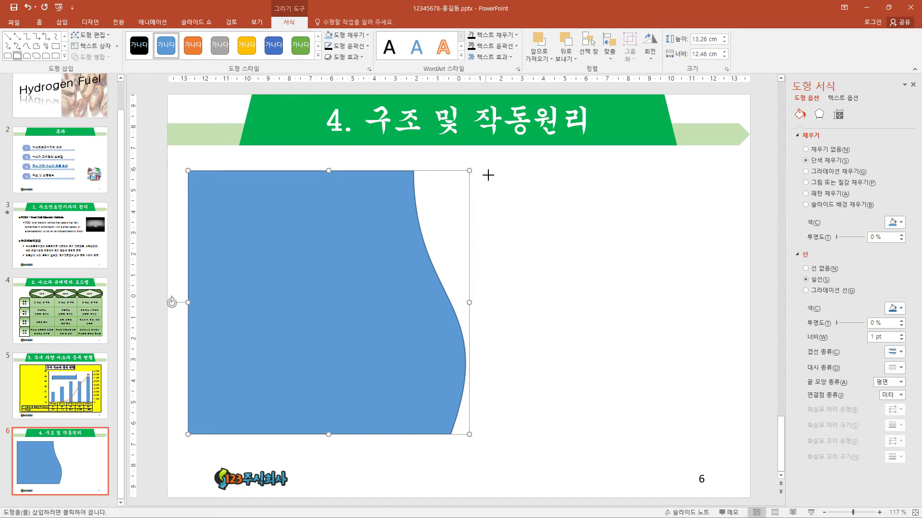
left_click_drag(487, 176, 728, 435)
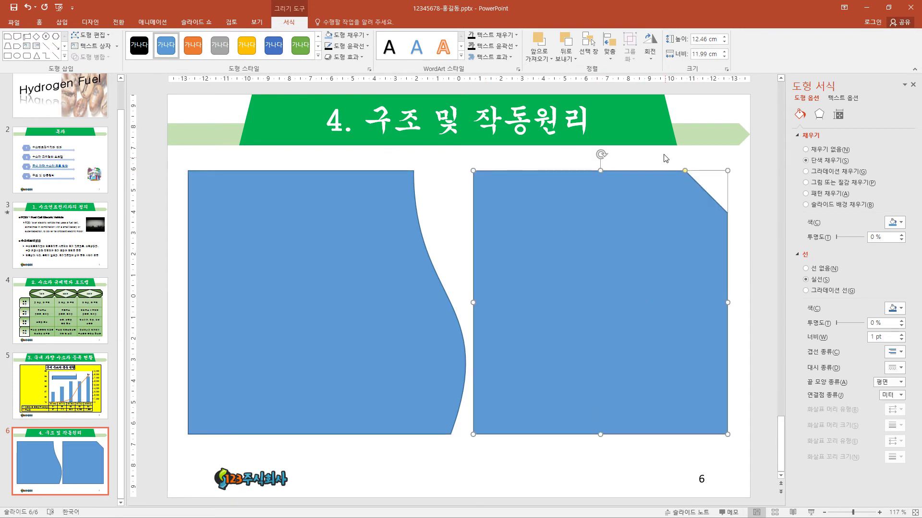
left_click(650, 45)
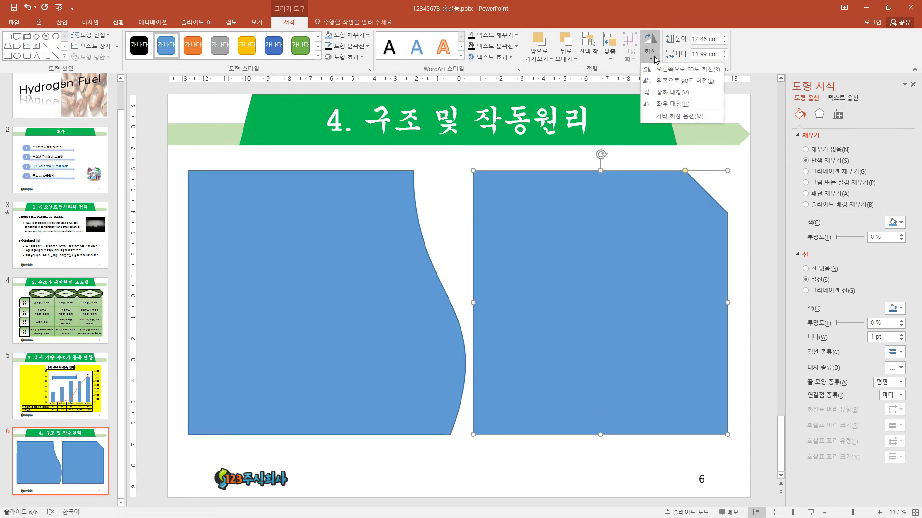
left_click(661, 104)
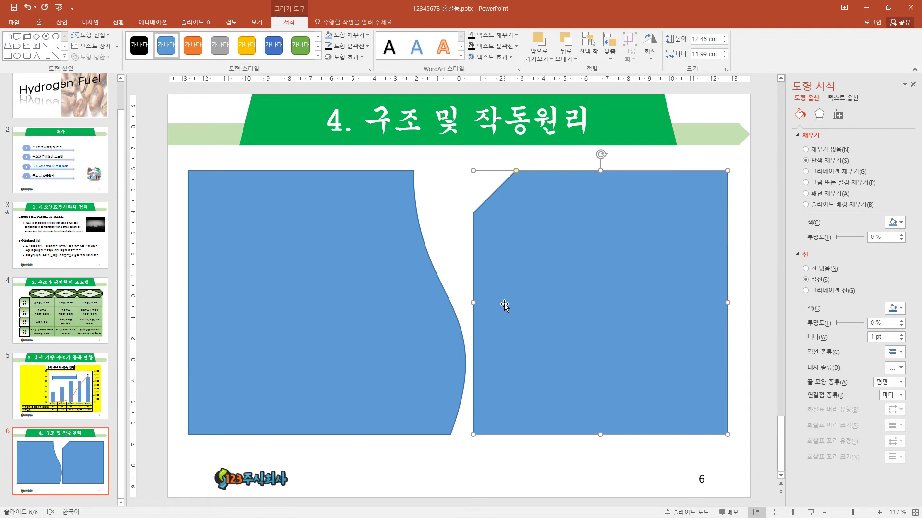
left_click(379, 266, "shift")
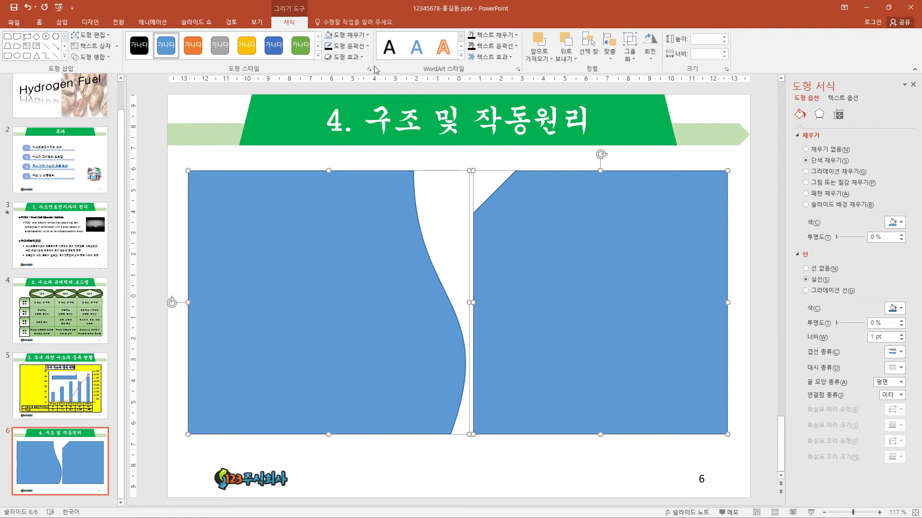
Fill both shapes with Green, Lighter 60%.
left_click(367, 36)
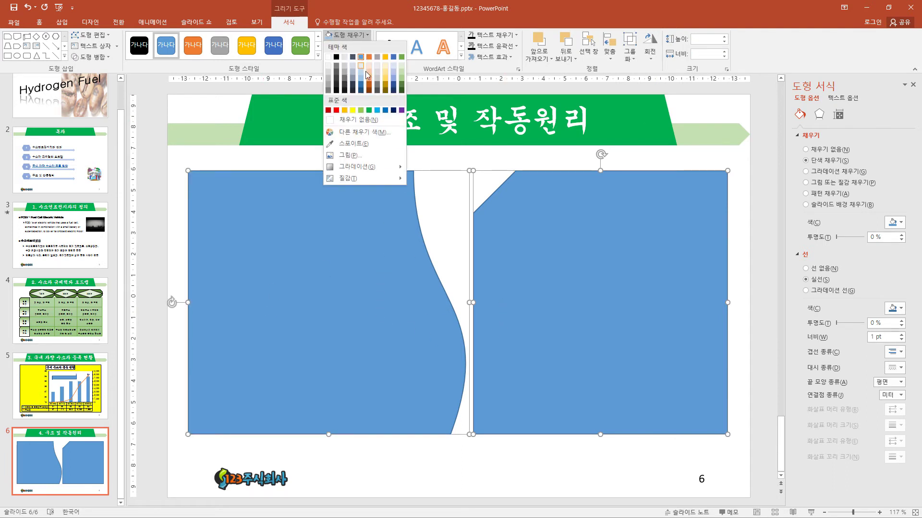
left_click(401, 71)
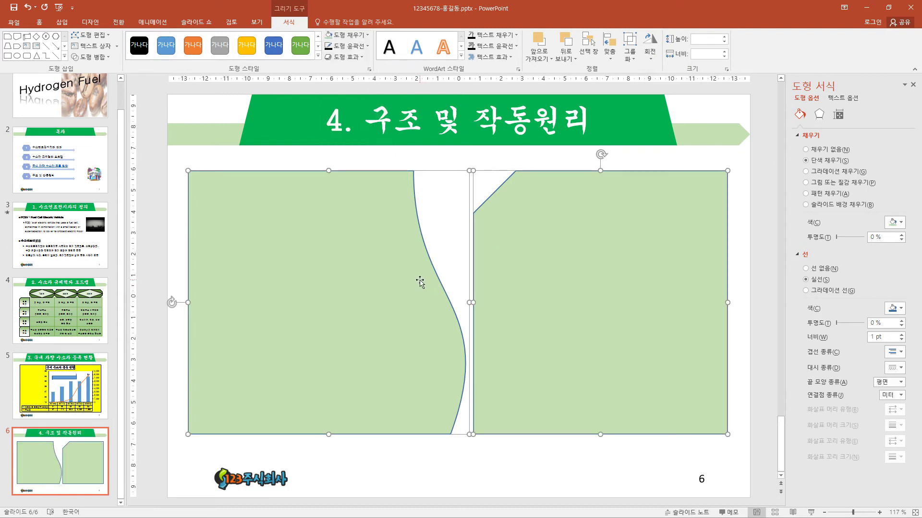
key("Escape")
Give the wave shape a thin black outline.
left_click(399, 344)
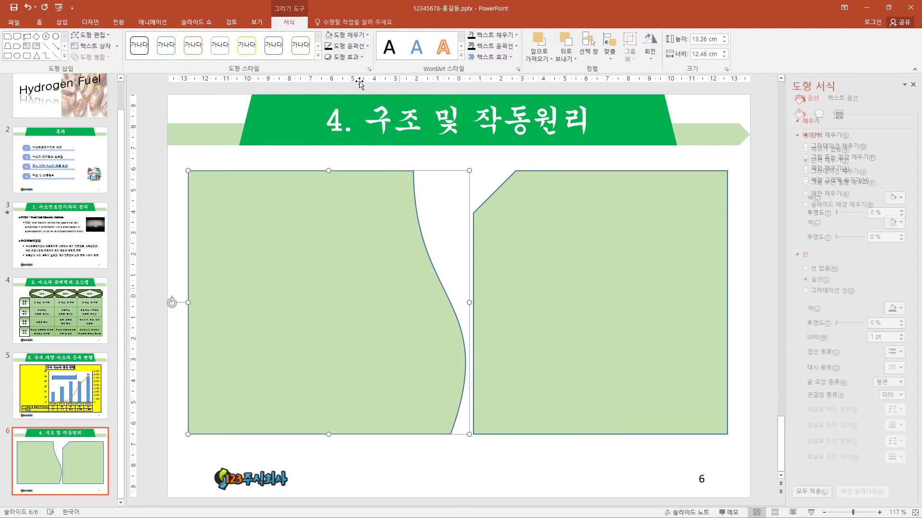
left_click(365, 46)
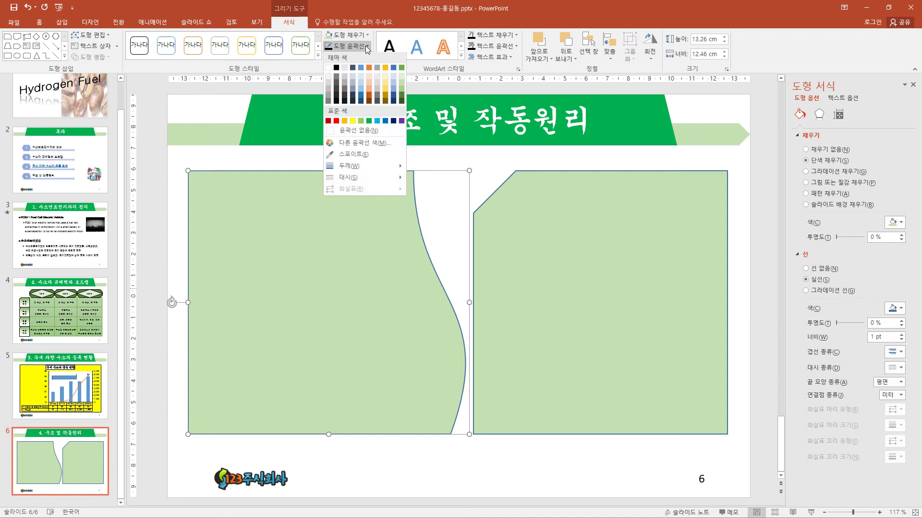
left_click(337, 68)
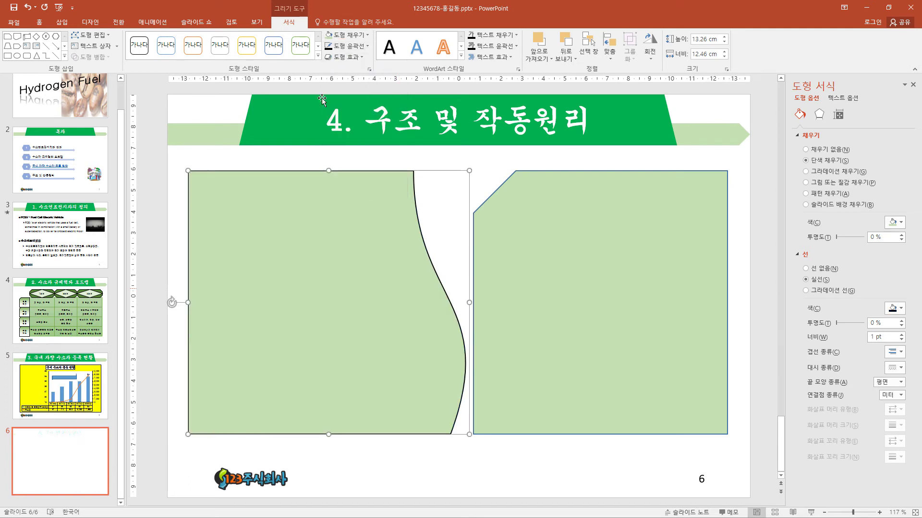
left_click(367, 46)
mouse_move(364, 166)
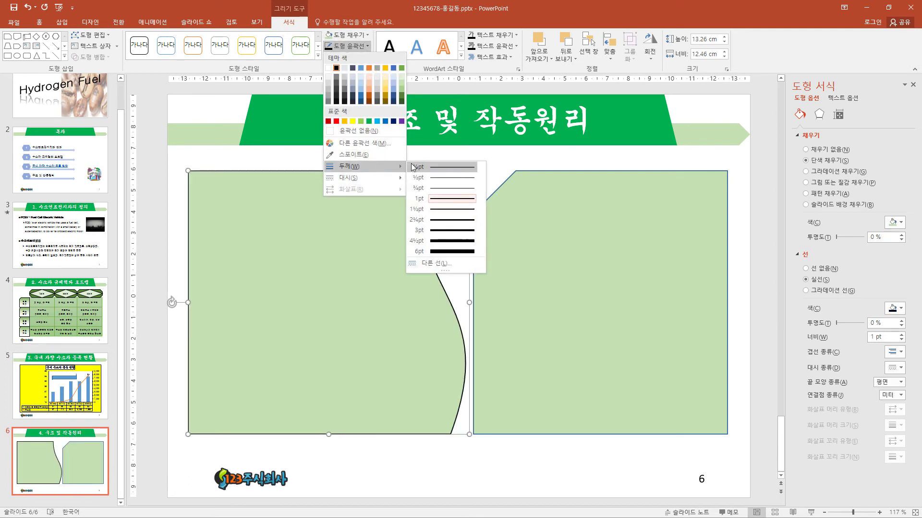
left_click(417, 188)
Give the snipped-corner rectangle a black dashed outline.
left_click(545, 192)
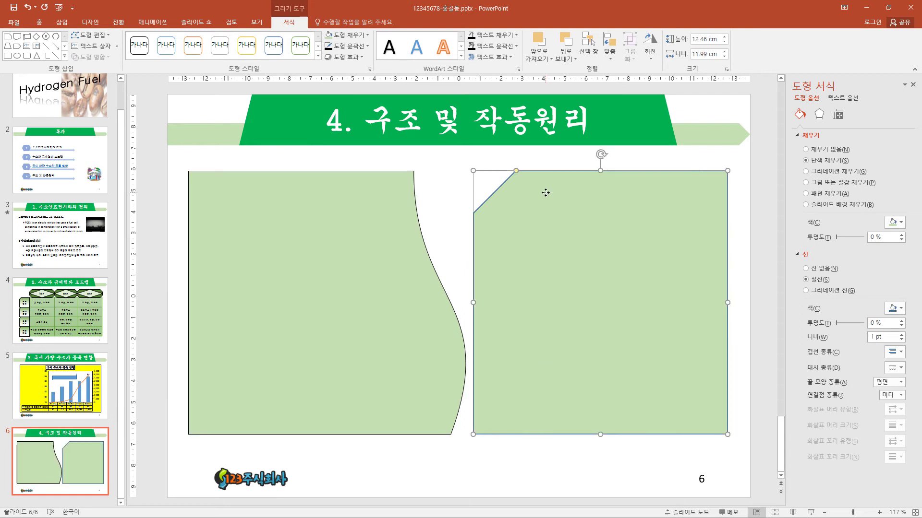
left_click(367, 46)
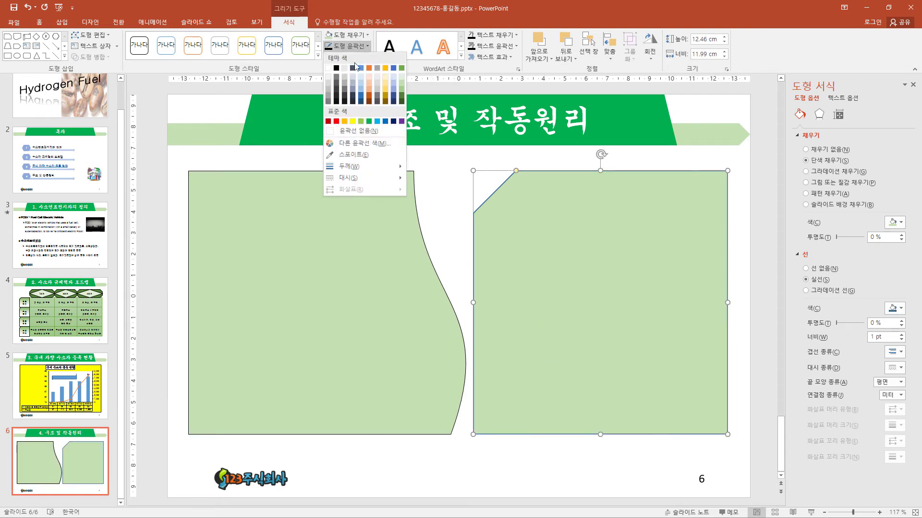
left_click(338, 67)
left_click(367, 46)
mouse_move(353, 177)
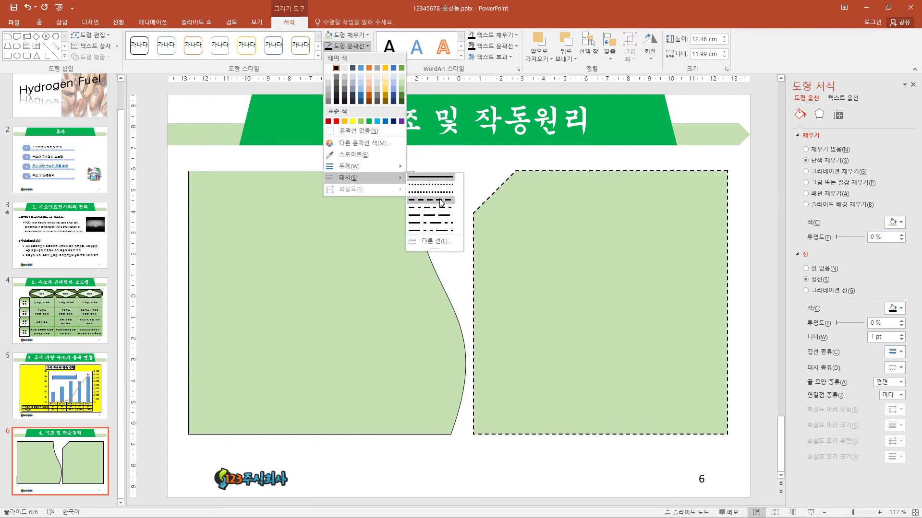
left_click(441, 201)
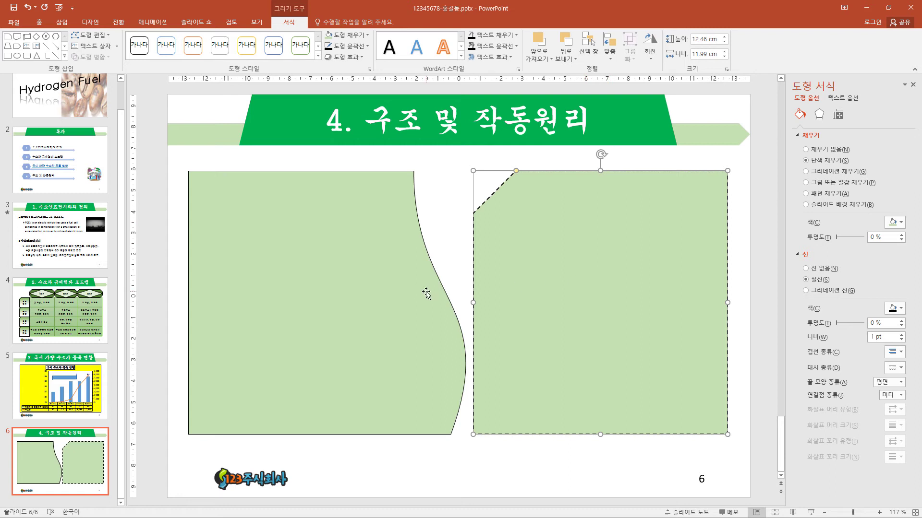
left_click(381, 292)
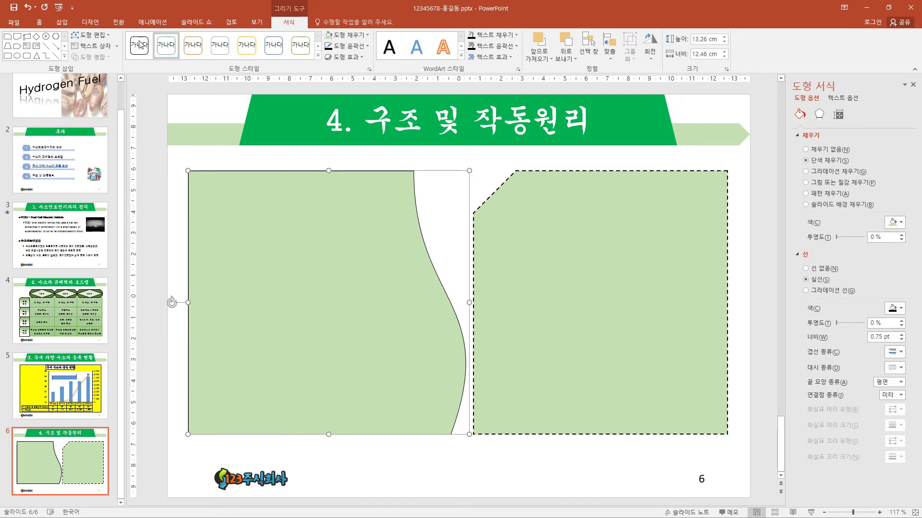
left_click(69, 26)
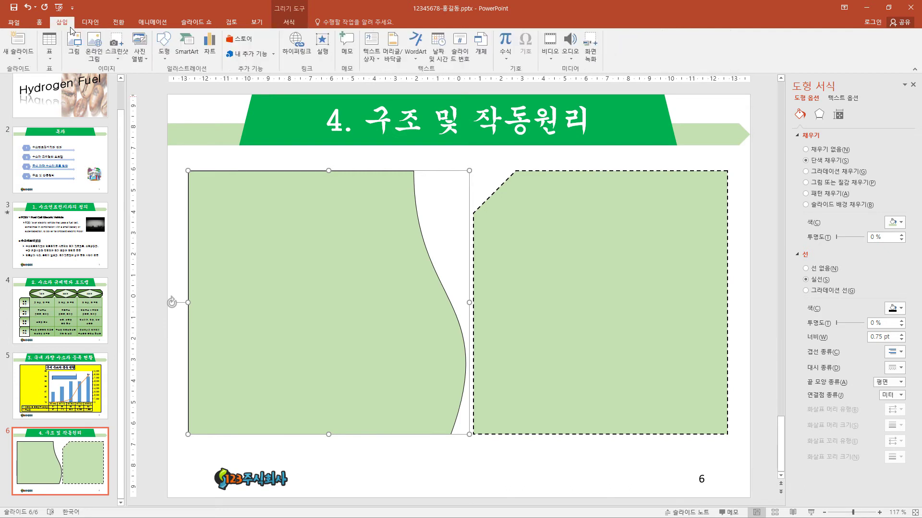
Insert a Trapezoid List (사다리꼴 목록형) SmartArt graphic and open its Text Pane.
left_click(187, 46)
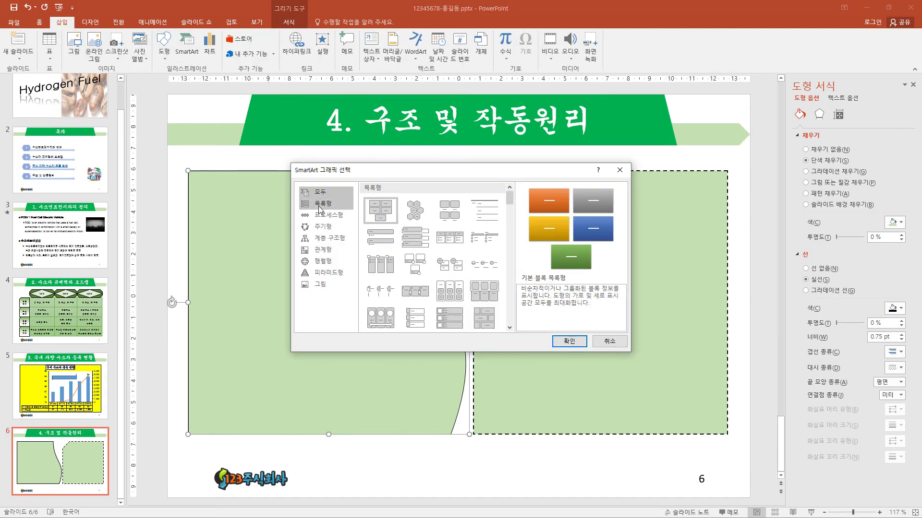
scroll(480, 257, "down", 3)
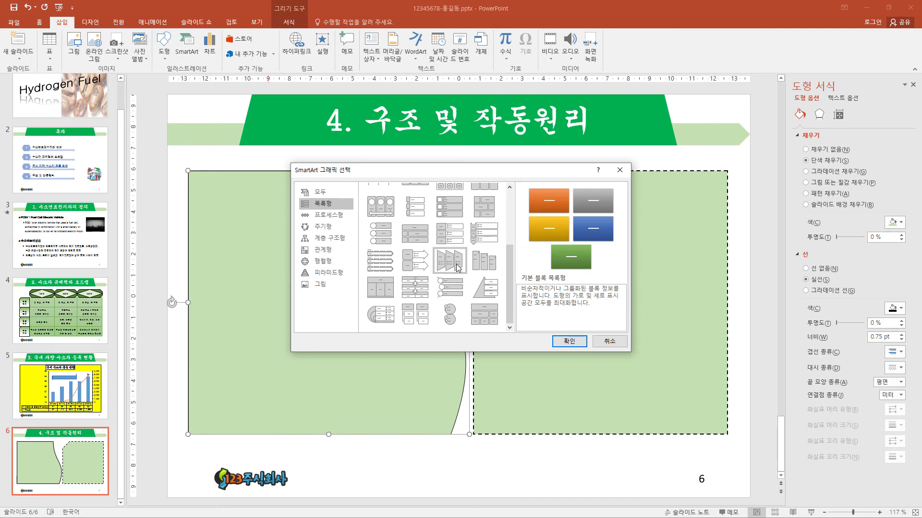
left_click(457, 268)
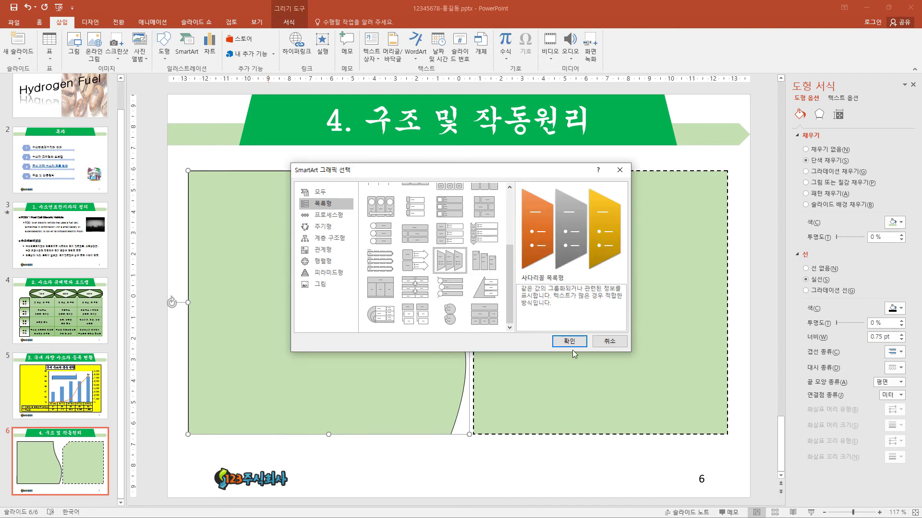
left_click(569, 342)
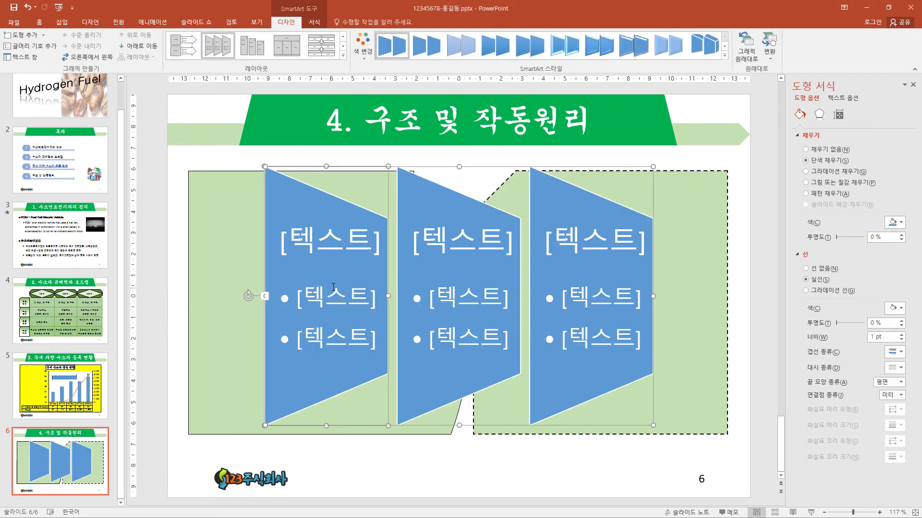
left_click(265, 296)
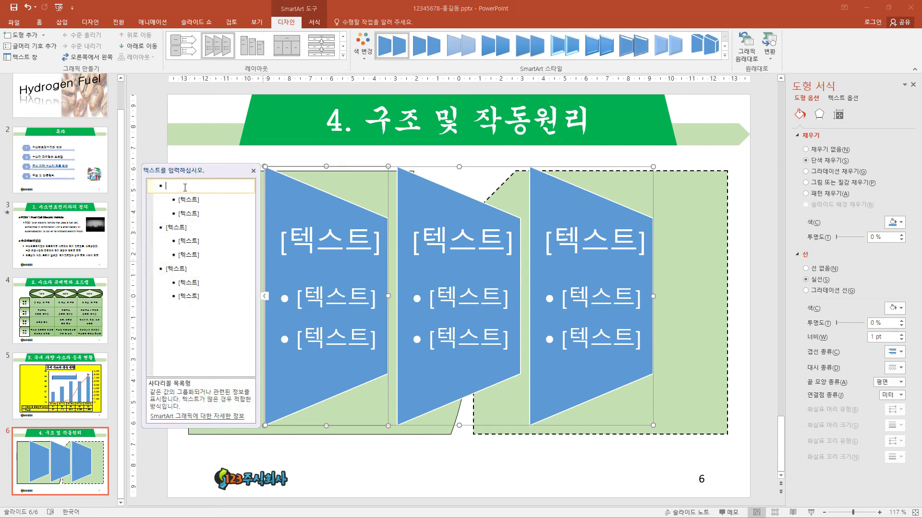
Enter 분리판, 수소, 전해질막 and 공기 as top-level SmartArt items, removing sub-bullets, and close the Text Pane.
type("분리판")
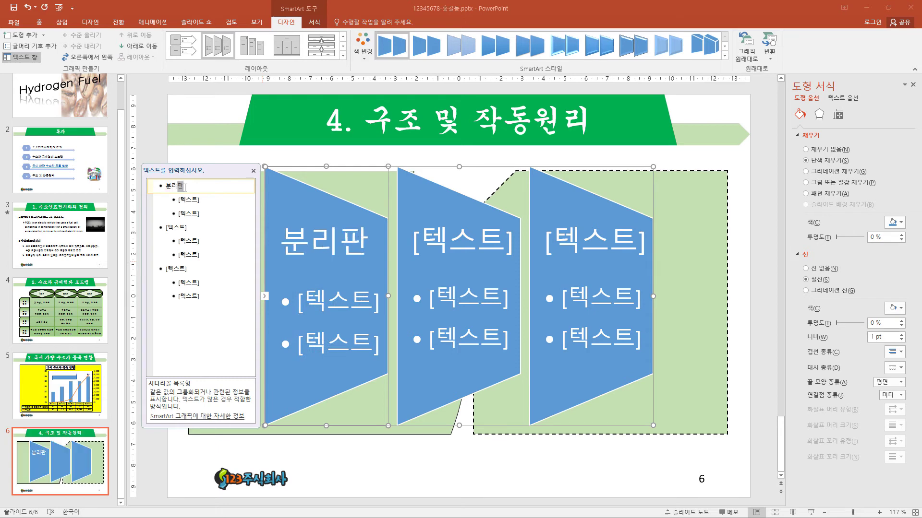
key("Return")
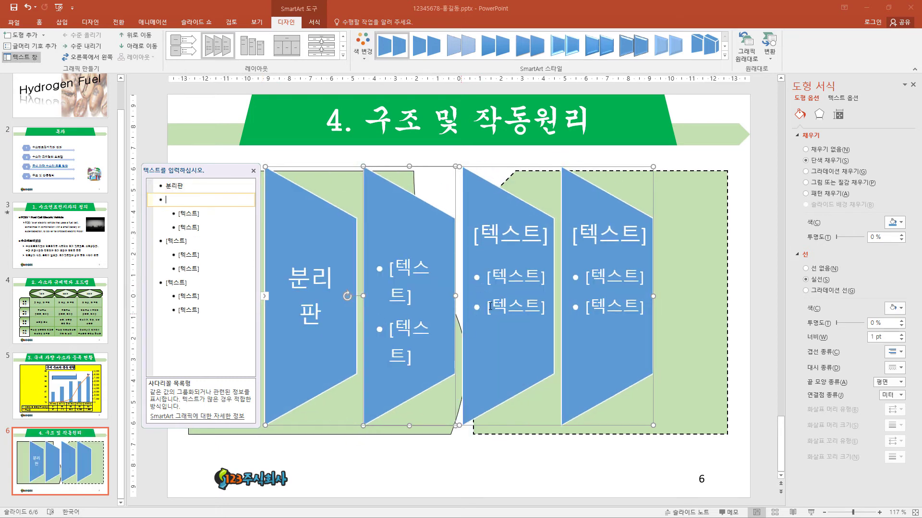
type("수")
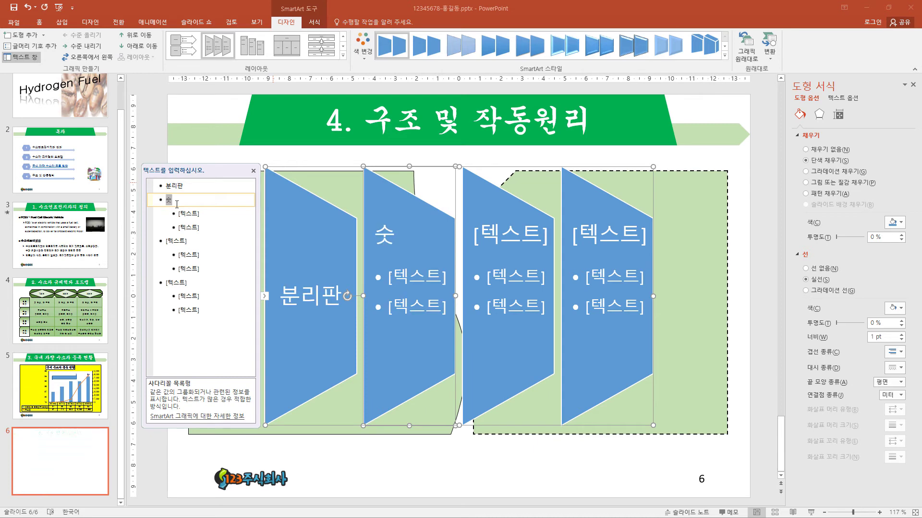
type("소")
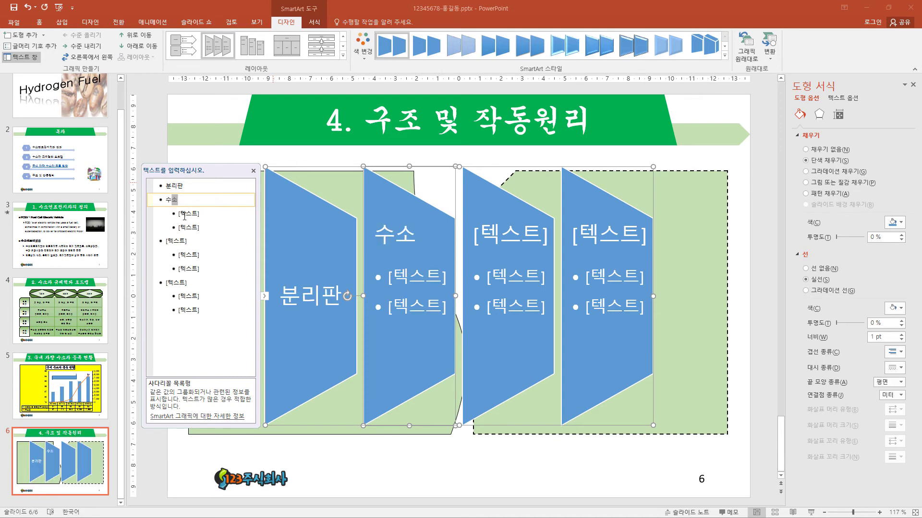
key("Delete")
key("Delete")
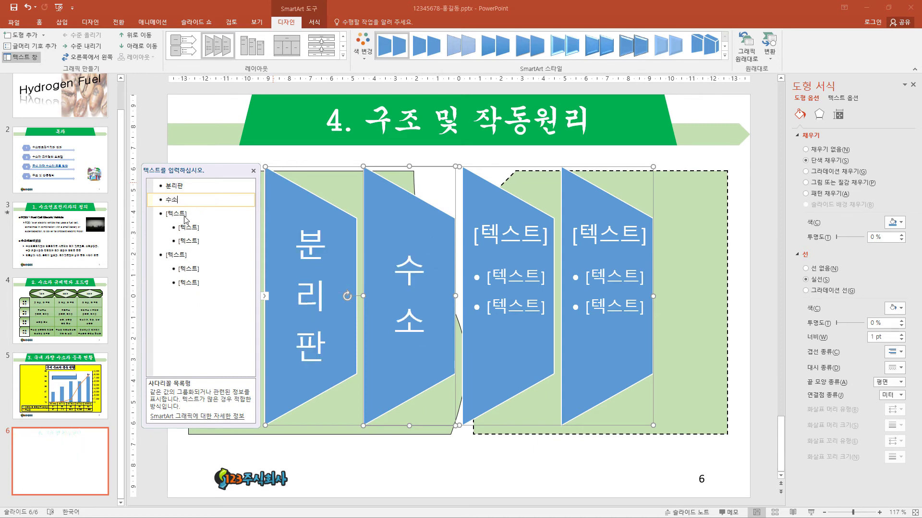
left_click(192, 214)
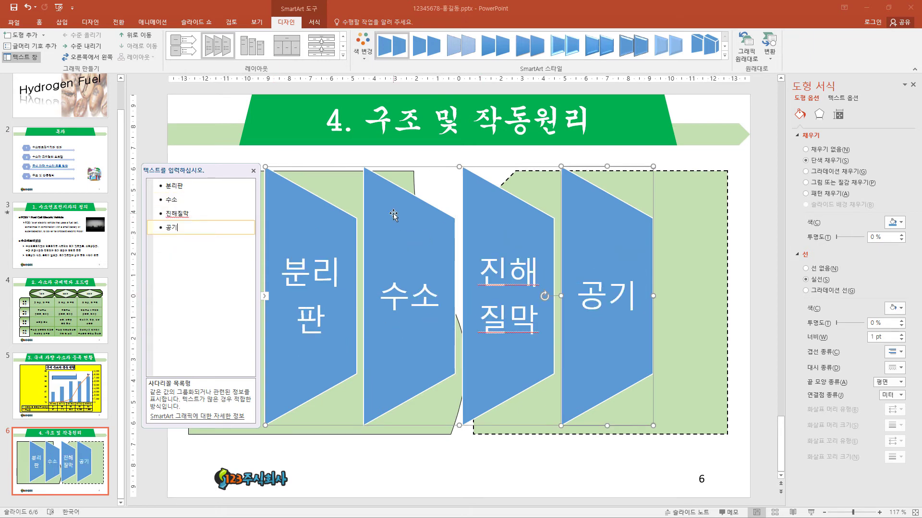
left_click(265, 301)
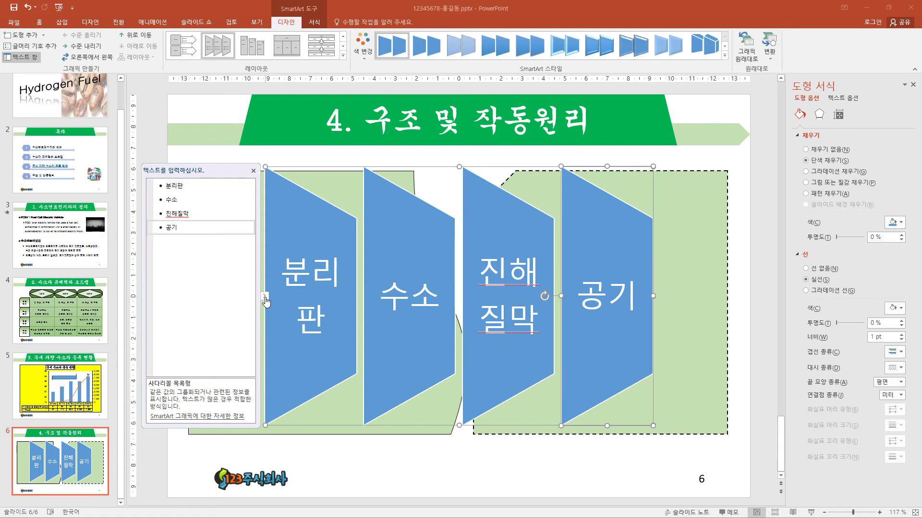
left_click(265, 300)
Shrink the SmartArt into the left green panel and apply a 3-D style with Colorful colours.
left_click_drag(265, 167, 485, 289)
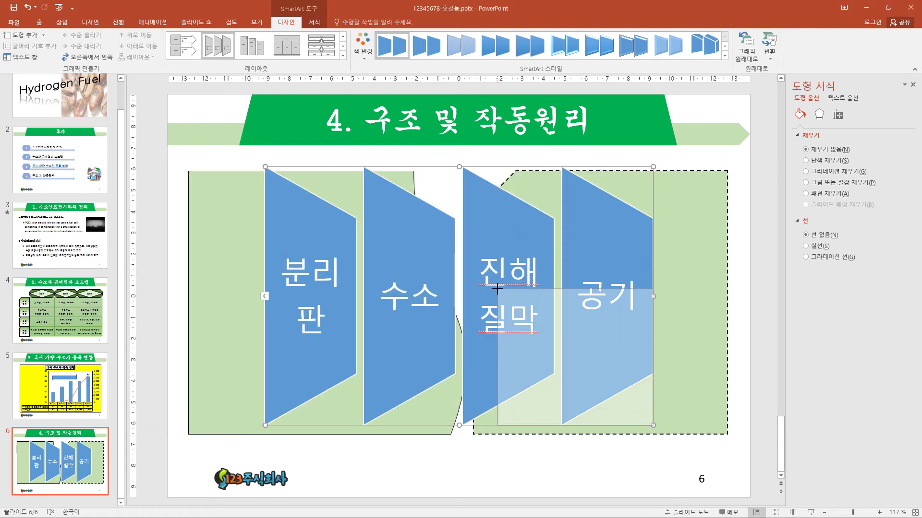
left_click_drag(611, 429, 358, 333)
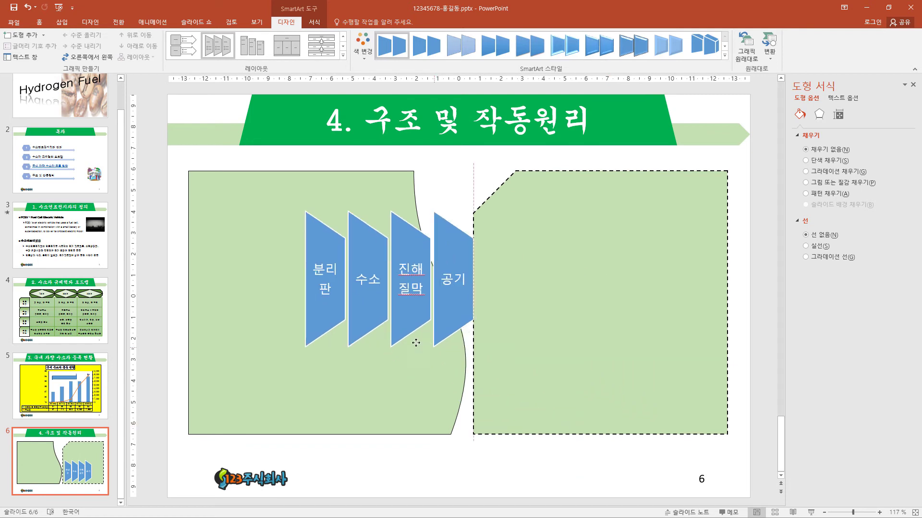
left_click(725, 56)
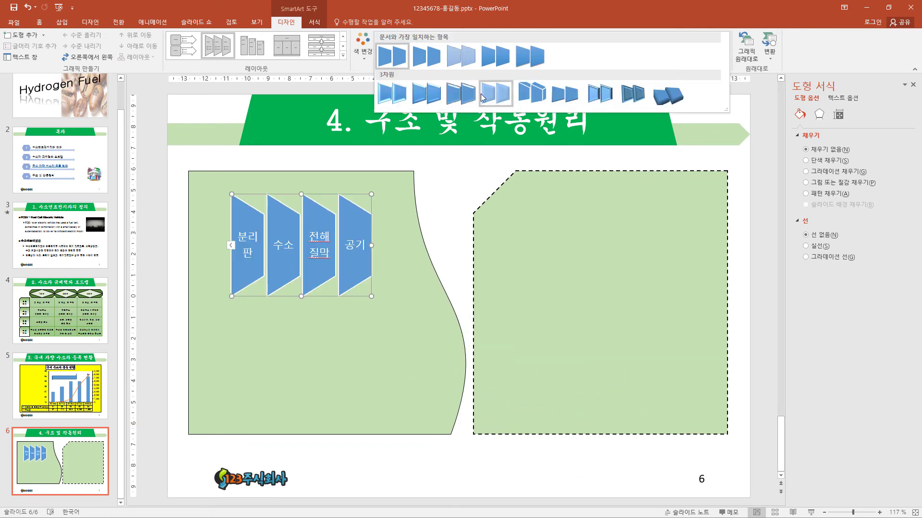
left_click(461, 94)
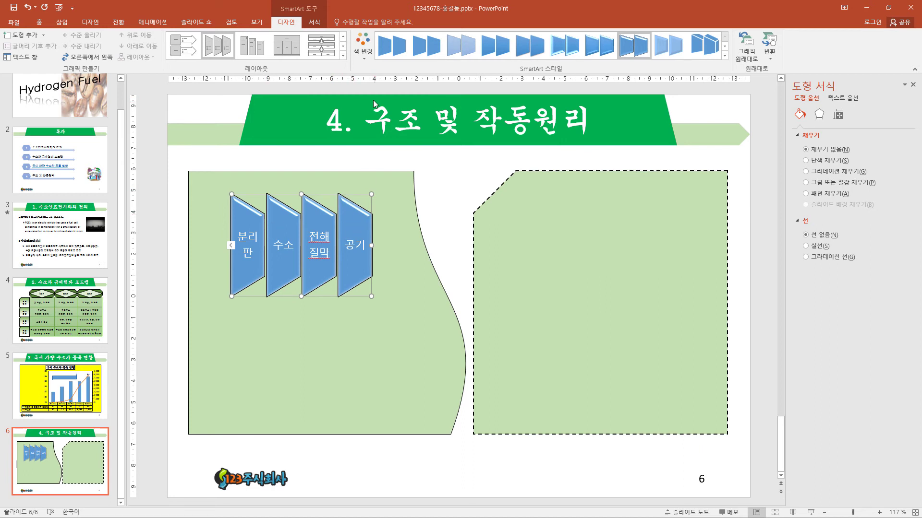
left_click(362, 45)
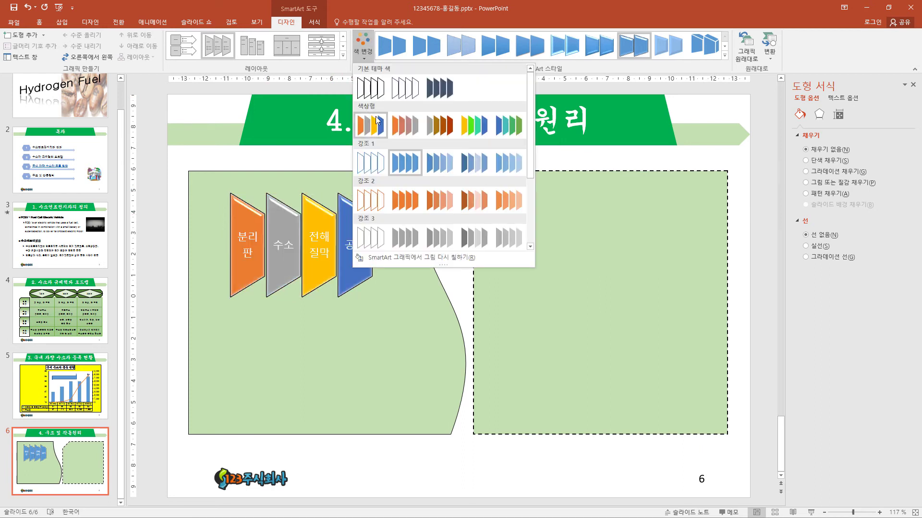
left_click(376, 120)
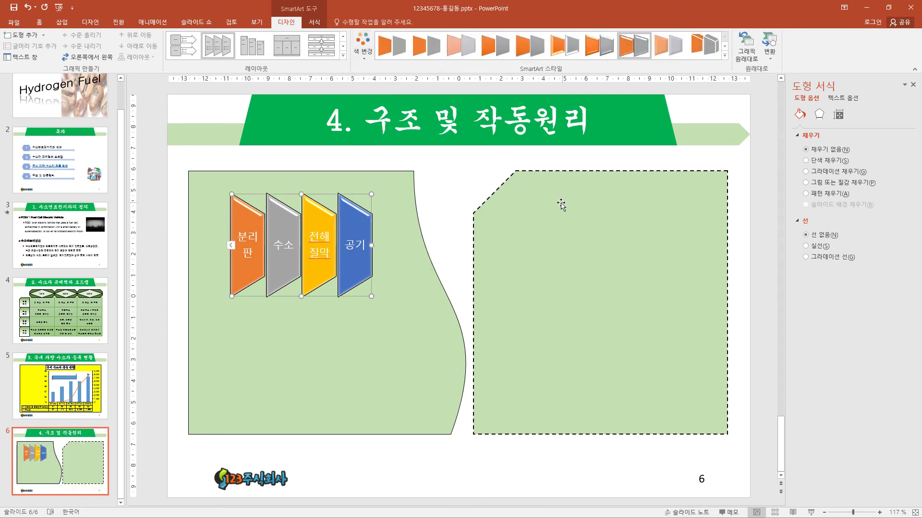
Set the SmartArt text to 돋움 at 18 pt.
left_click(40, 22)
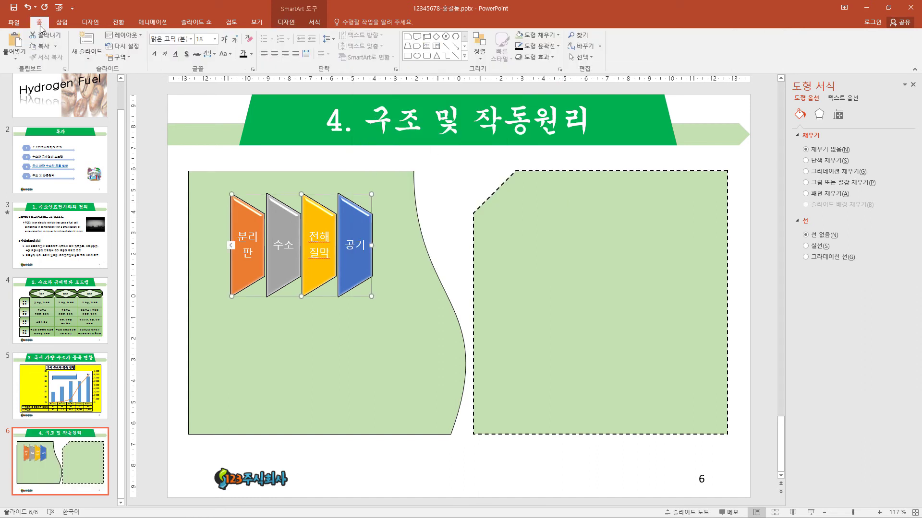
left_click(191, 39)
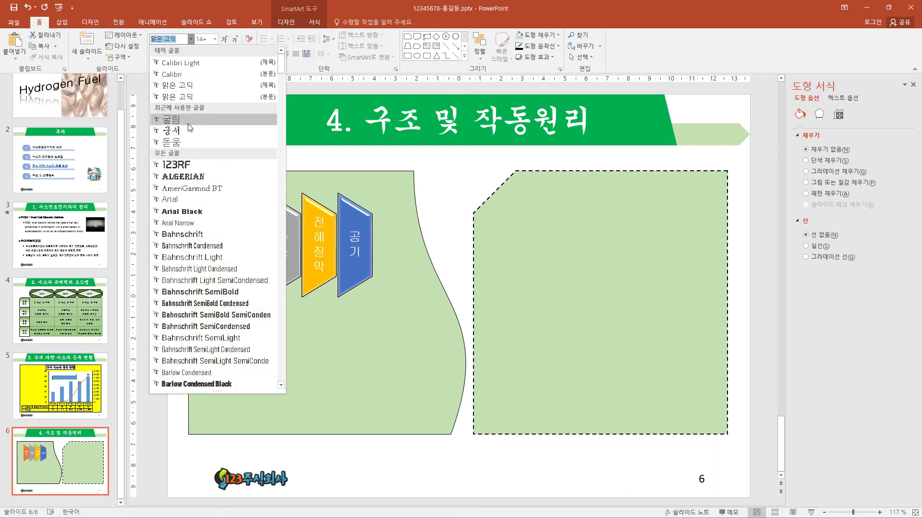
left_click(188, 142)
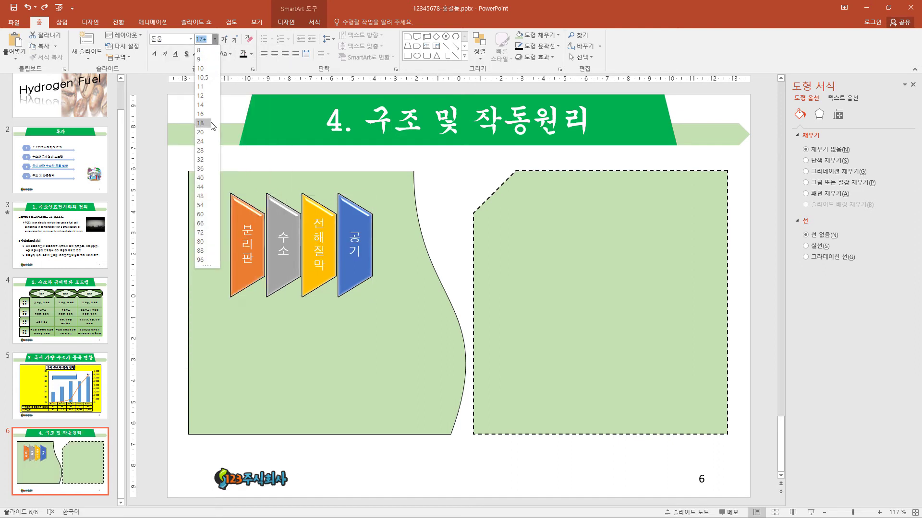
left_click(291, 263)
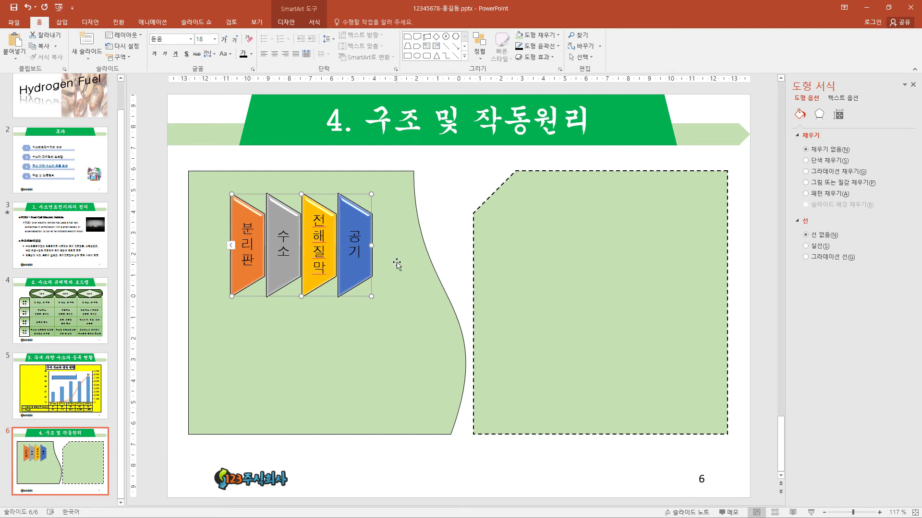
Draw a curved block arrow left of 분리판 and label it 수소.
left_click(464, 56)
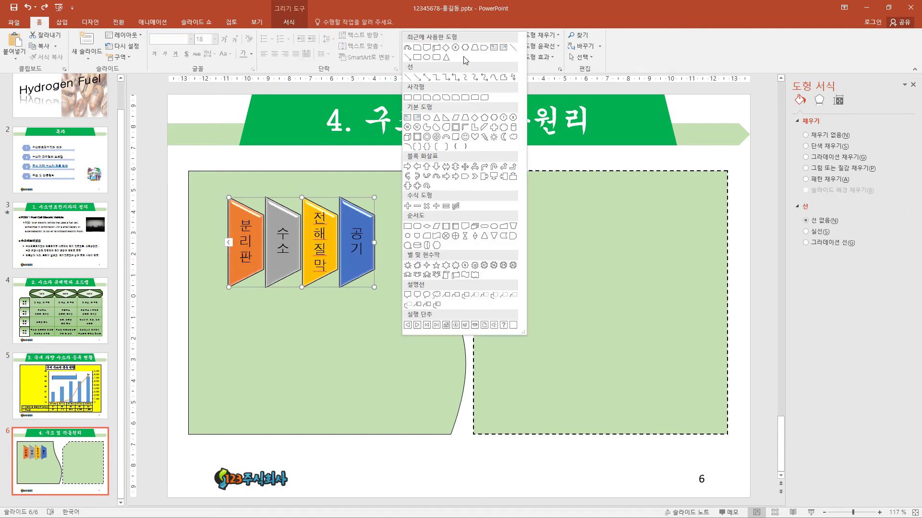
left_click(418, 176)
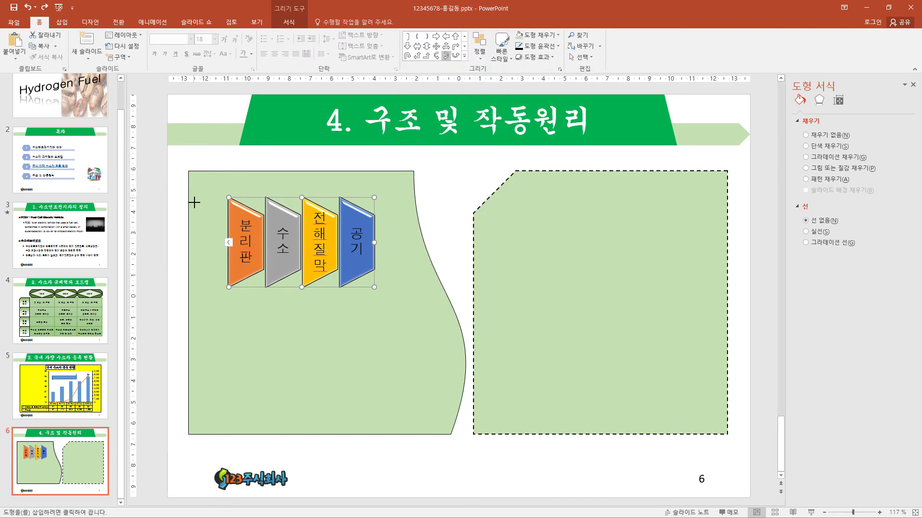
left_click_drag(193, 195, 220, 290)
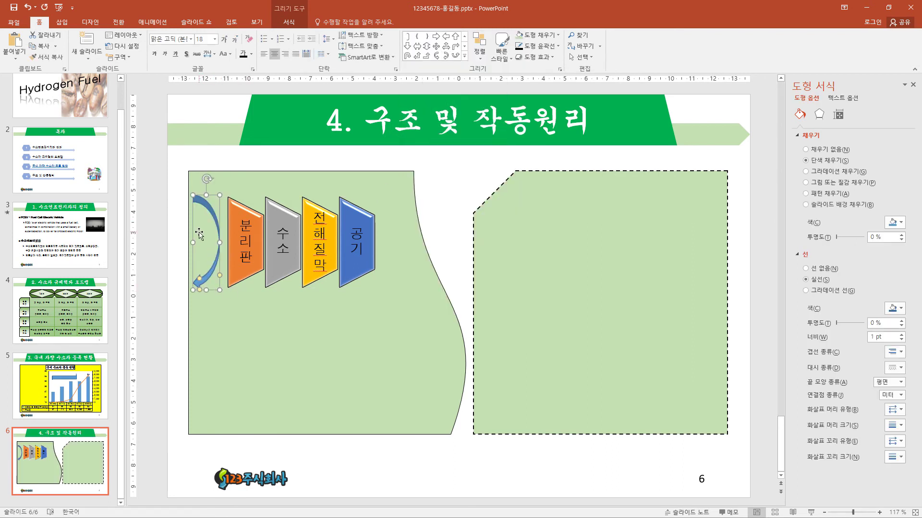
type("수소")
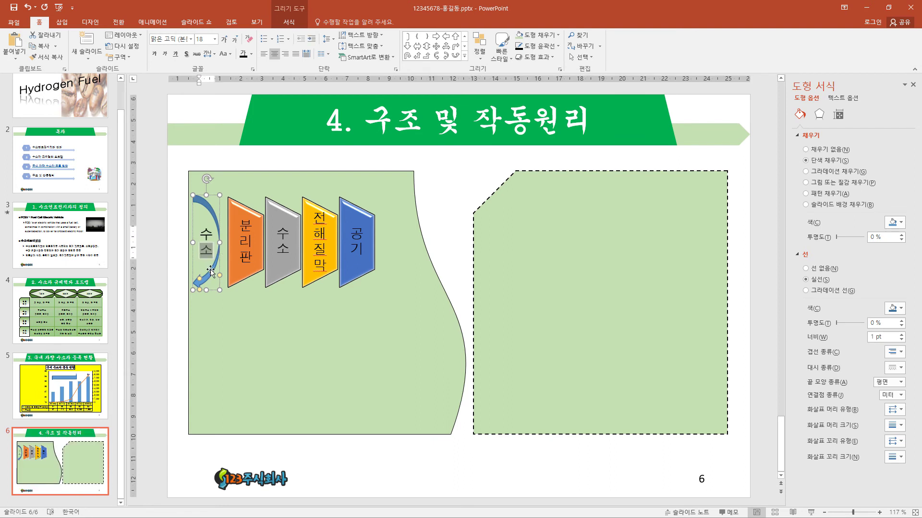
key("Escape")
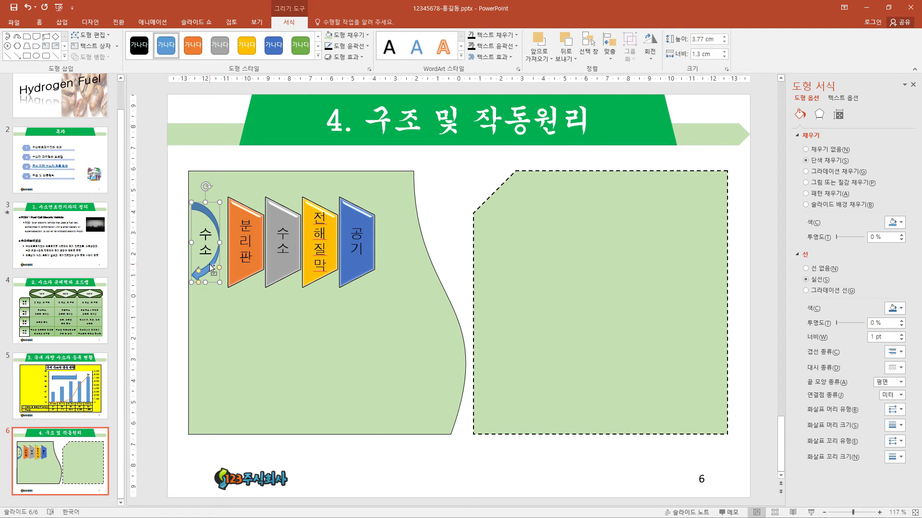
Copy the arrow to the right of 공기, flip it horizontally and relabel it 산소.
left_click_drag(213, 270, 401, 262)
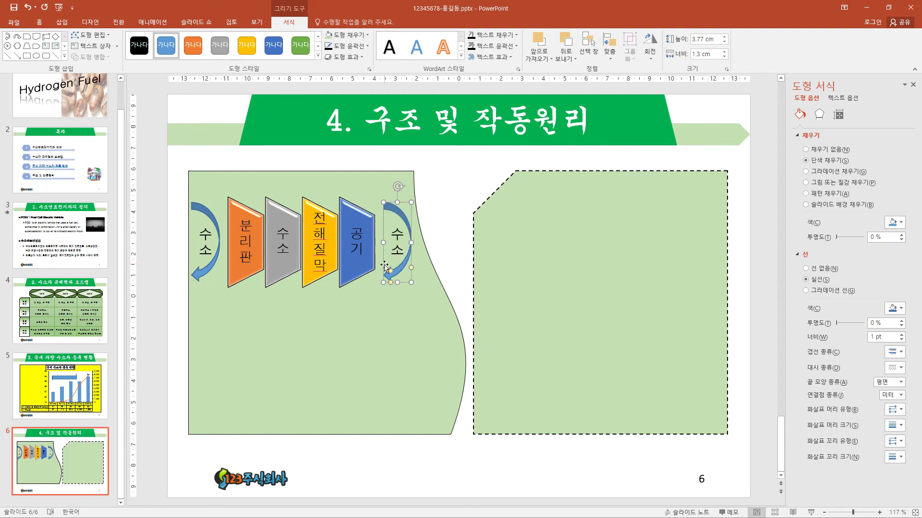
left_click(650, 46)
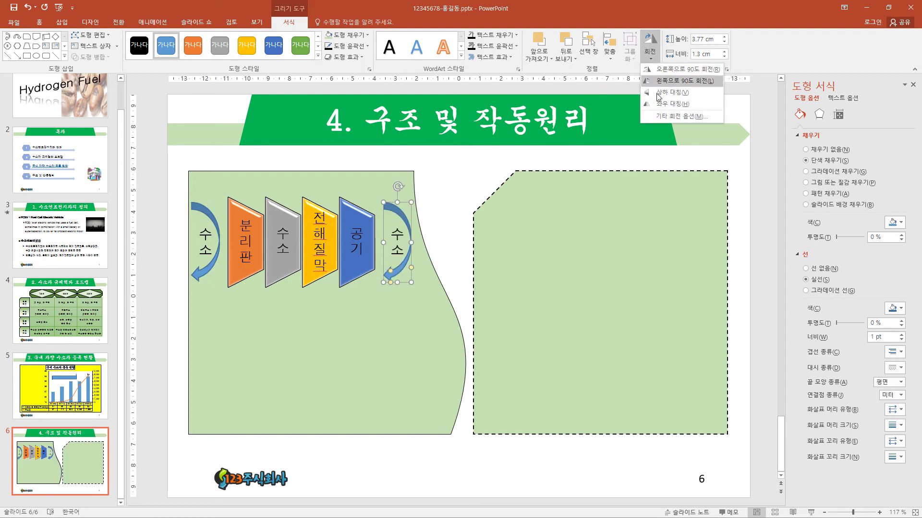
left_click(674, 104)
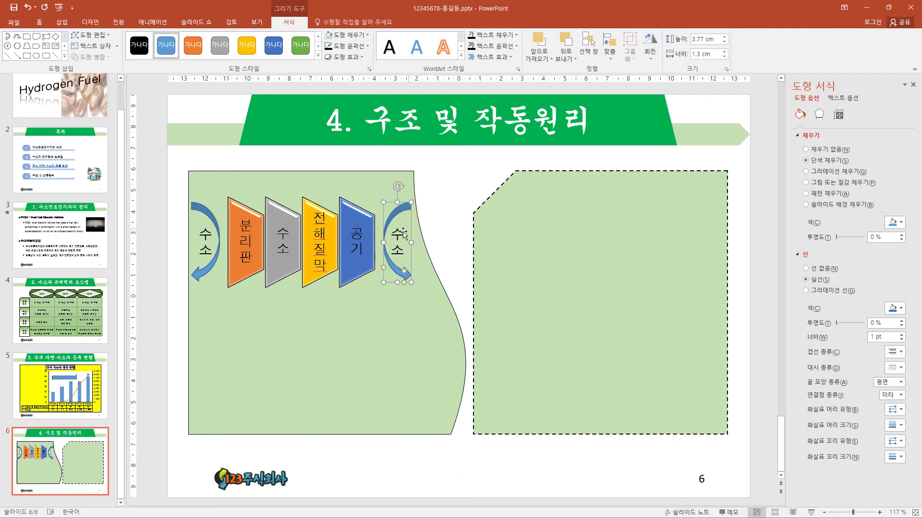
double_click(395, 253)
type("산소")
left_click(198, 367)
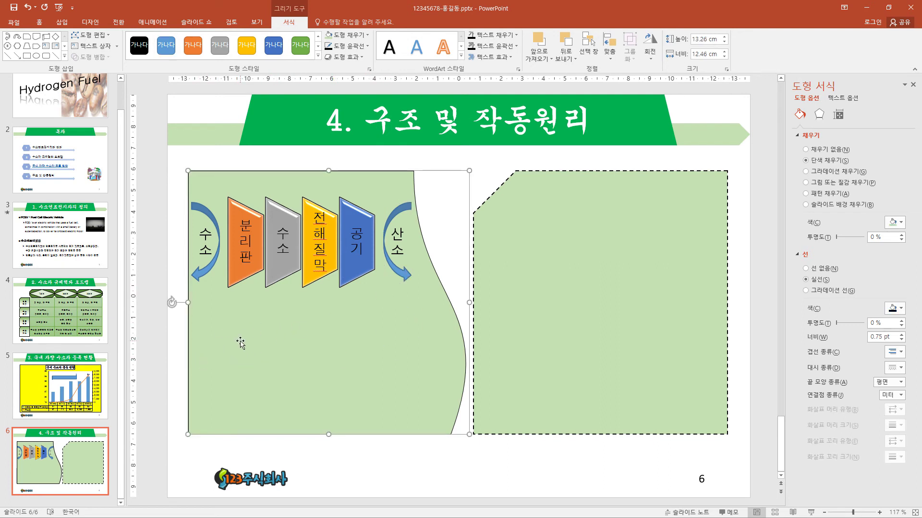
Draw a blue trapezoid on the left green panel.
left_click(64, 56)
left_click(73, 117)
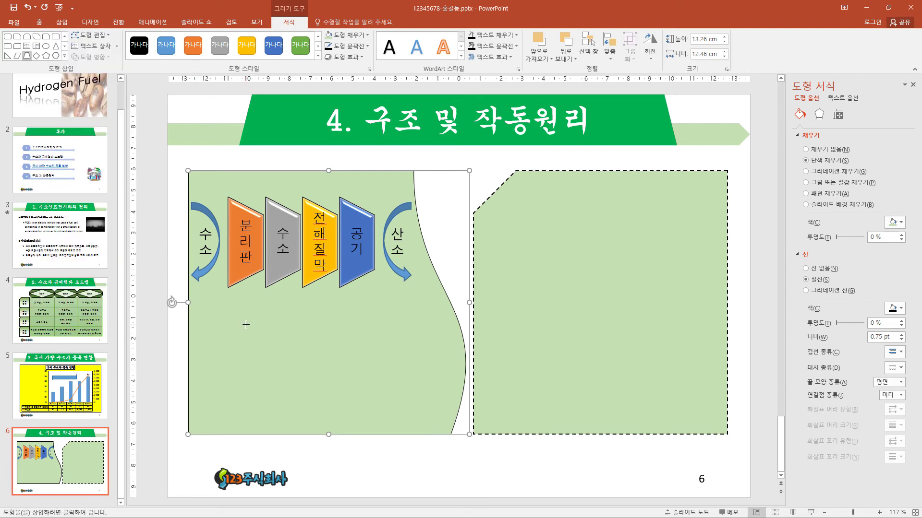
left_click_drag(232, 317, 314, 356)
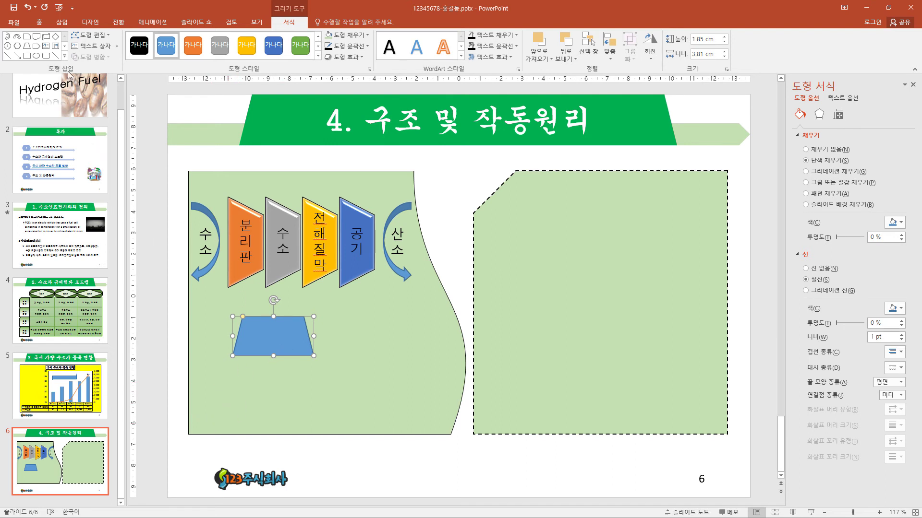
Add a flowchart shape below the trapezoid, copy it right, and flip the copy horizontally.
left_click(65, 56)
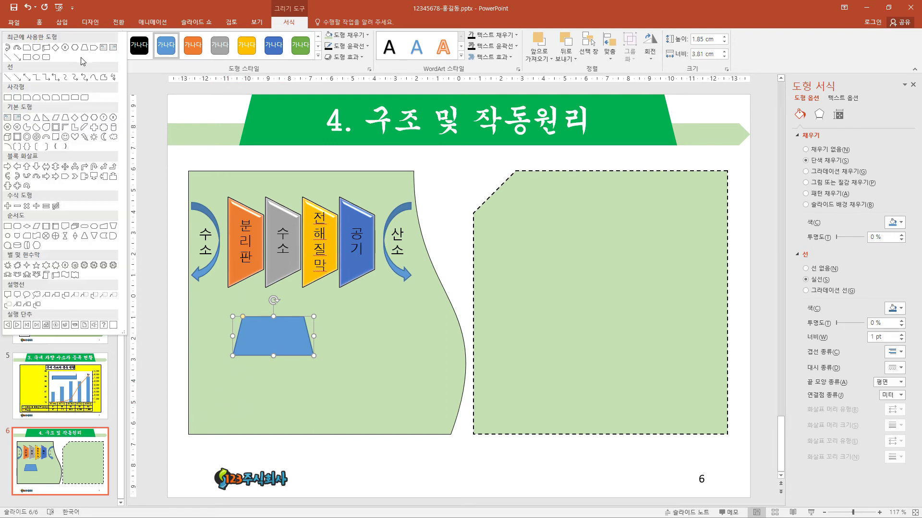
left_click(104, 227)
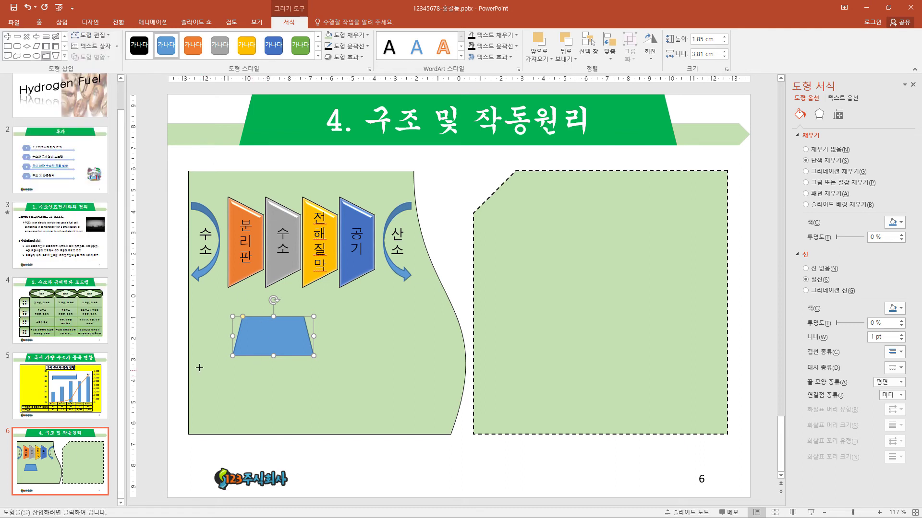
left_click_drag(199, 368, 266, 412)
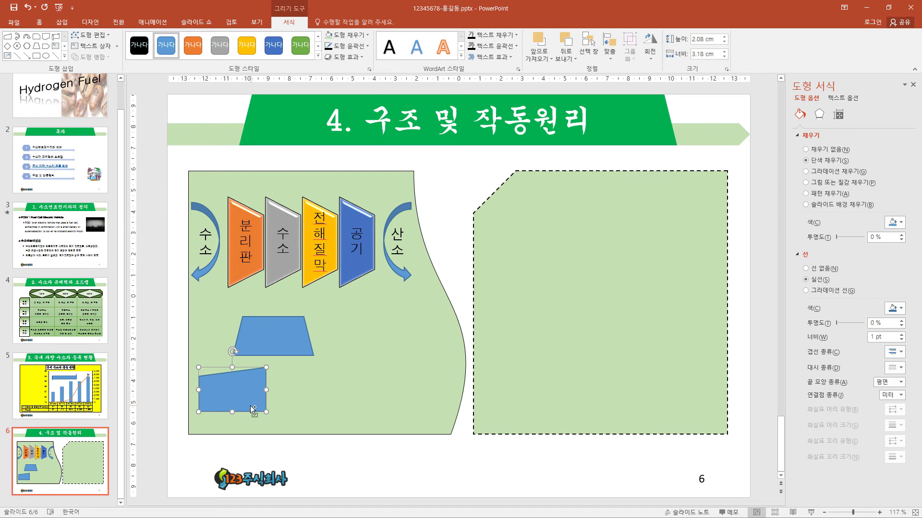
mouse_move(246, 404)
left_mouse_down()
mouse_move(341, 401)
mouse_move(330, 397)
left_mouse_up()
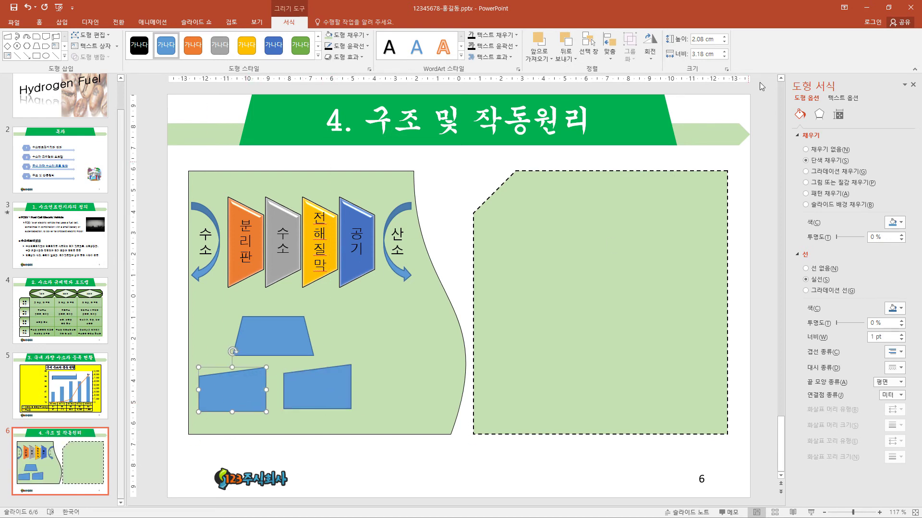
left_click(650, 53)
left_click(663, 112)
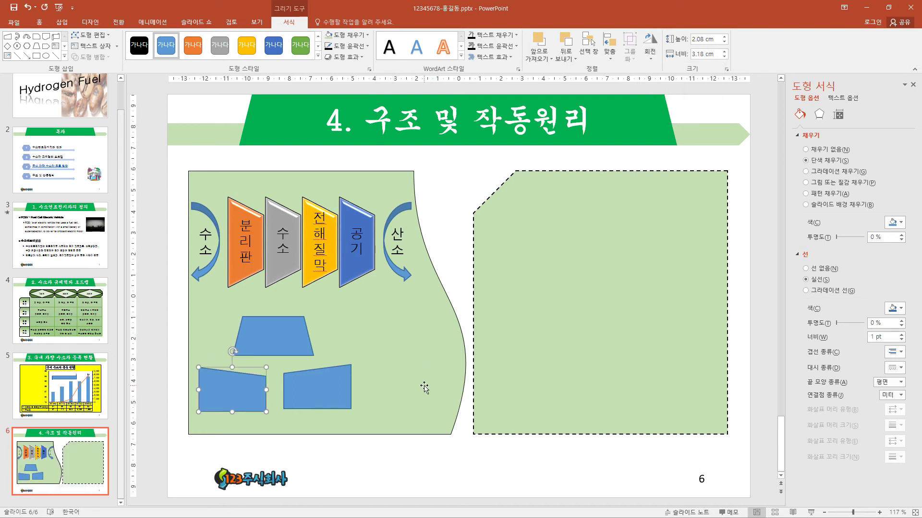
left_click(62, 22)
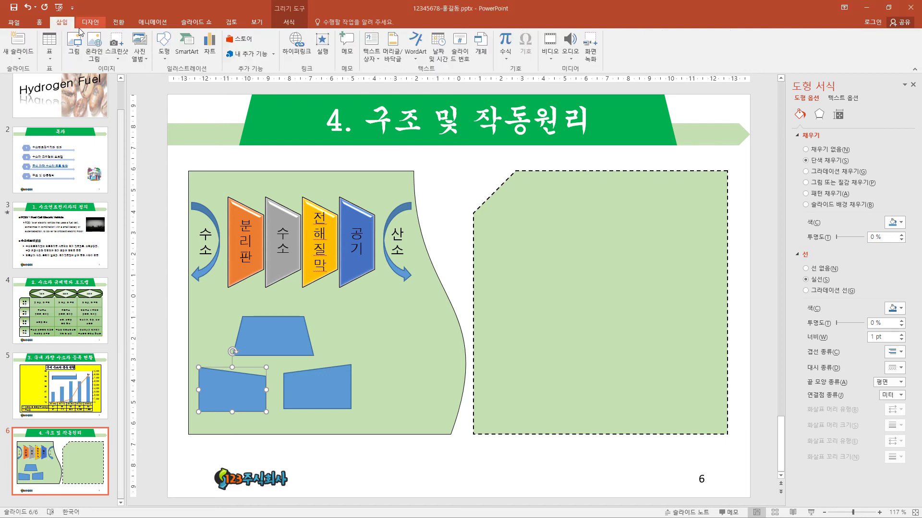
Insert a circular-arrows cycle SmartArt labelled 연료극, 전해질 and 공기극.
left_click(185, 48)
left_click(323, 226)
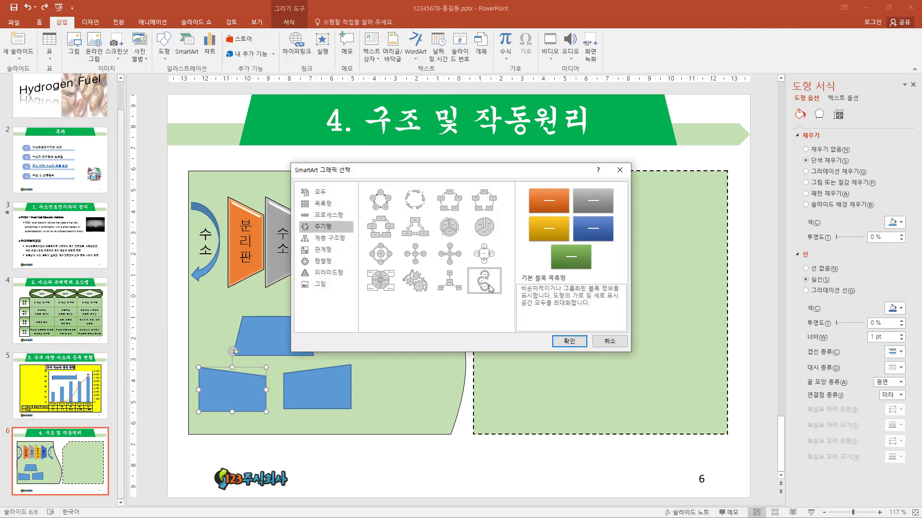
left_click(490, 288)
left_click(570, 341)
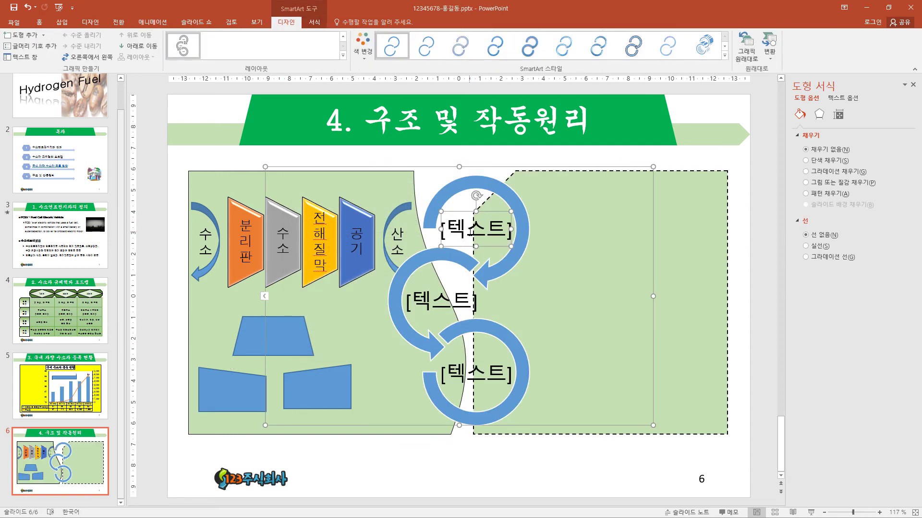
left_click(471, 232)
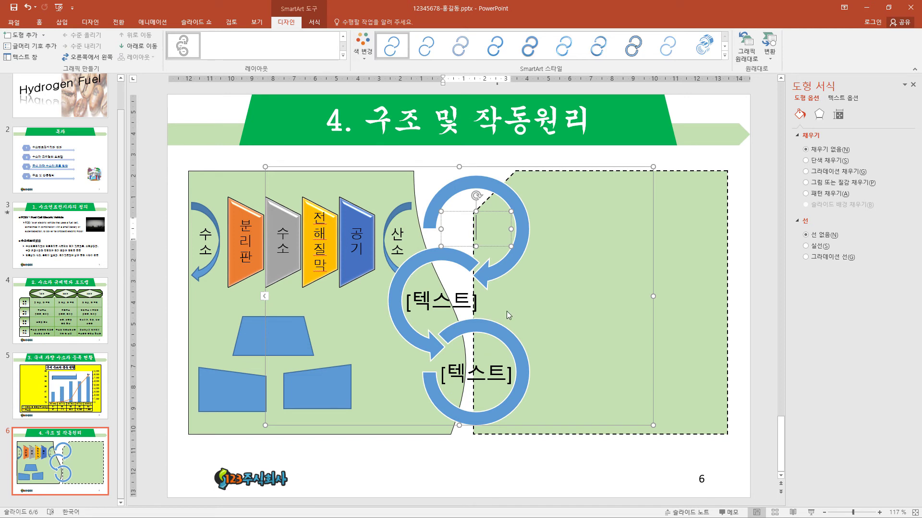
type("연료극 전해질 공기극")
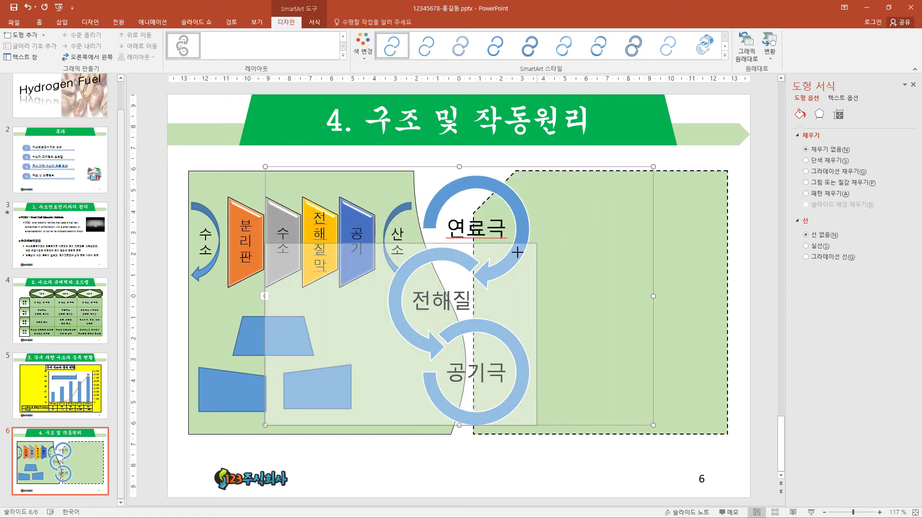
Shrink the cycle diagram into the left panel's lower right and give it a 3D style.
left_click_drag(517, 253, 452, 282)
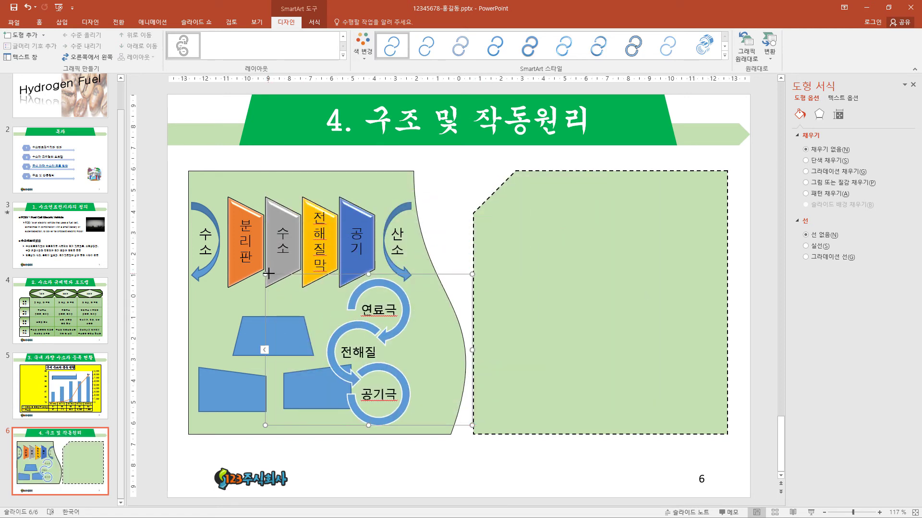
left_click_drag(268, 274, 318, 295)
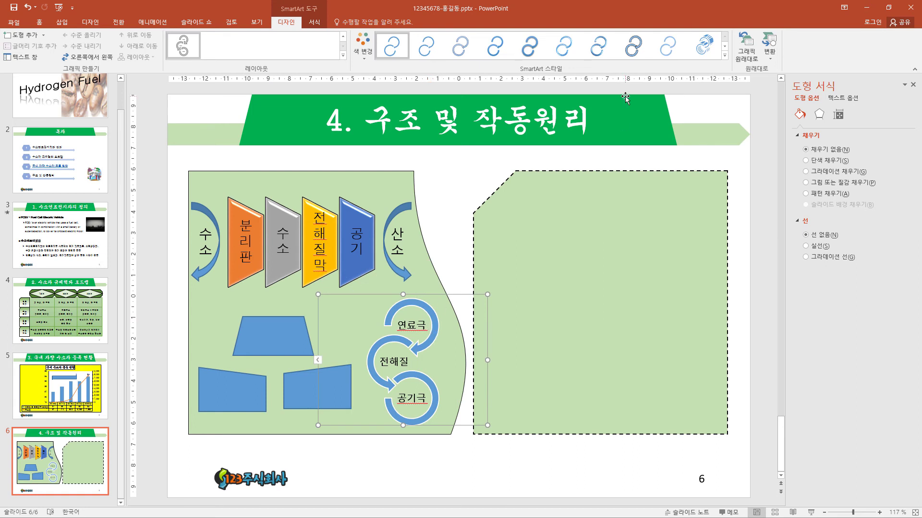
left_click(525, 56)
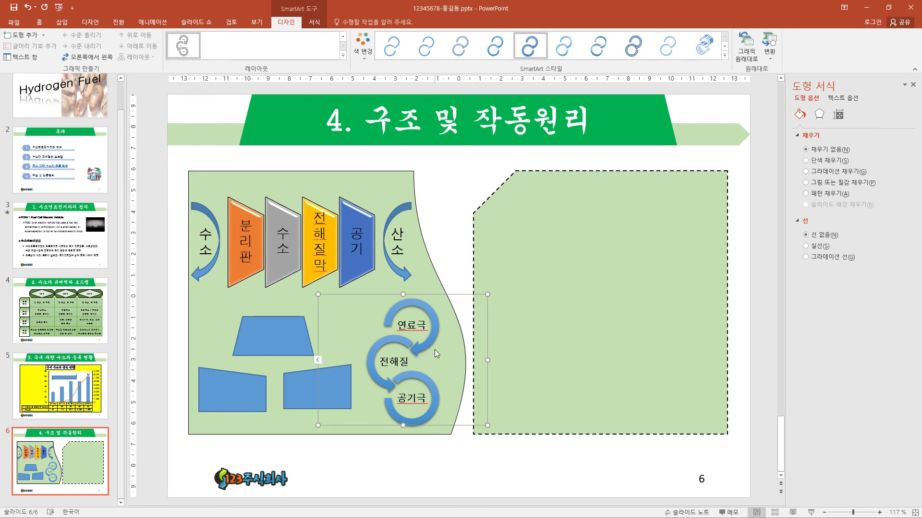
Apply Accent 1 colours to the cycle diagram and set its labels to 돋움, size 18.
left_click(363, 44)
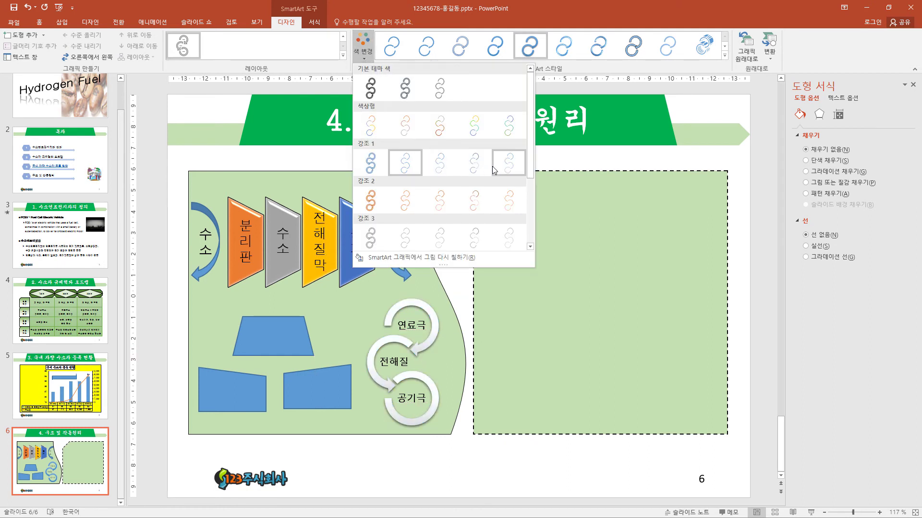
left_click(519, 167)
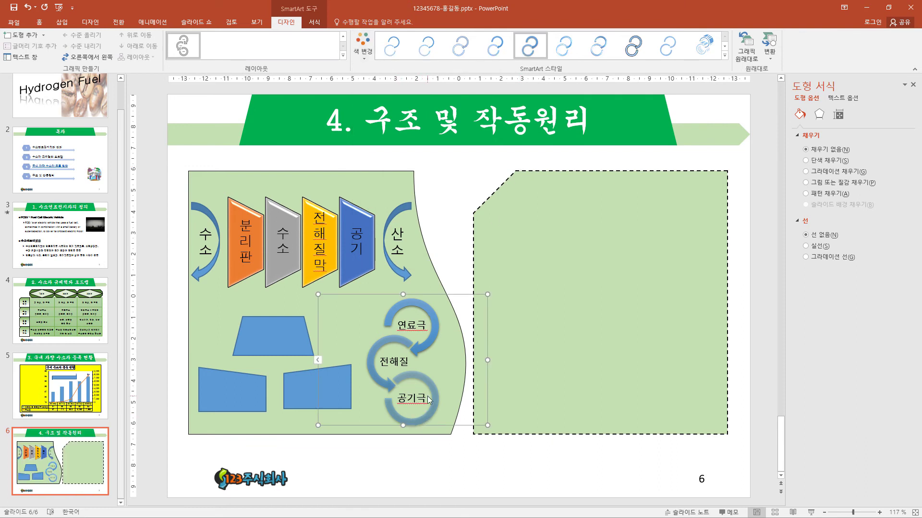
left_click(39, 22)
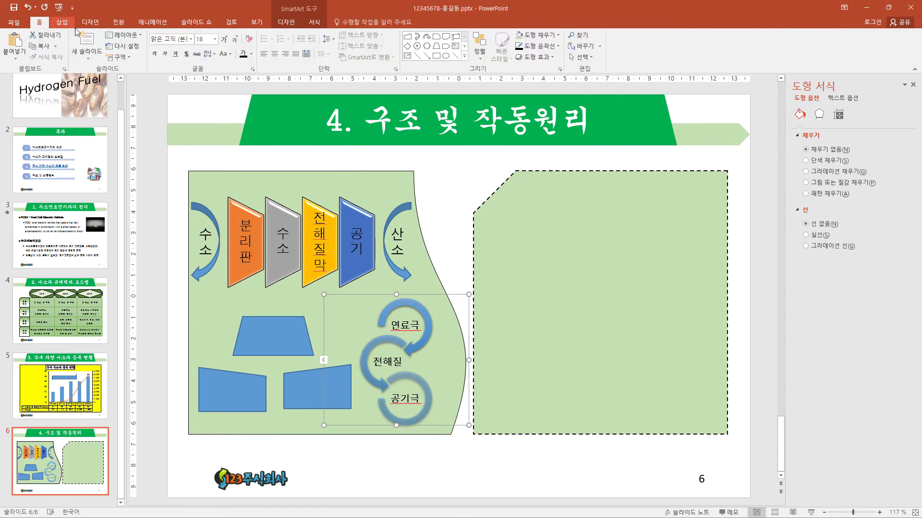
left_click(190, 39)
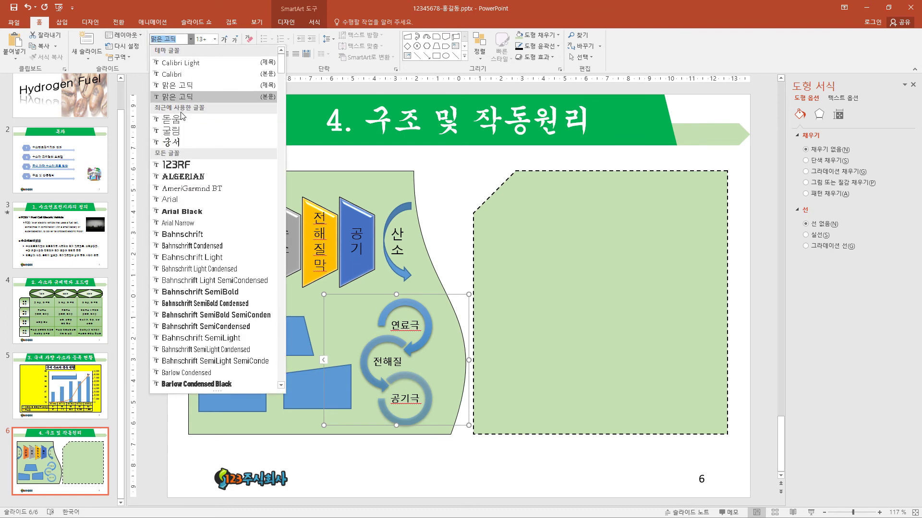
left_click(180, 120)
left_click(214, 39)
left_click(200, 123)
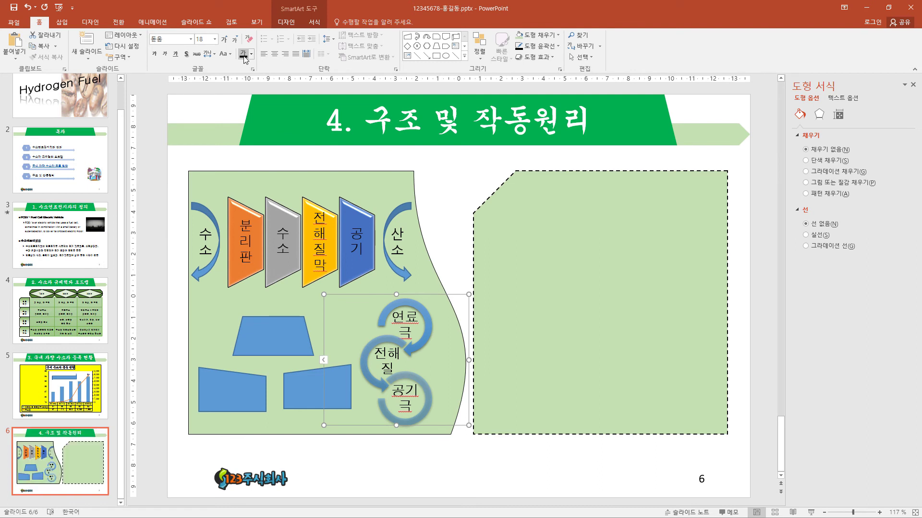
Set all left-diagram shapes' text to 돋움 at size 18, then select the 수소 arrow.
left_click(275, 343)
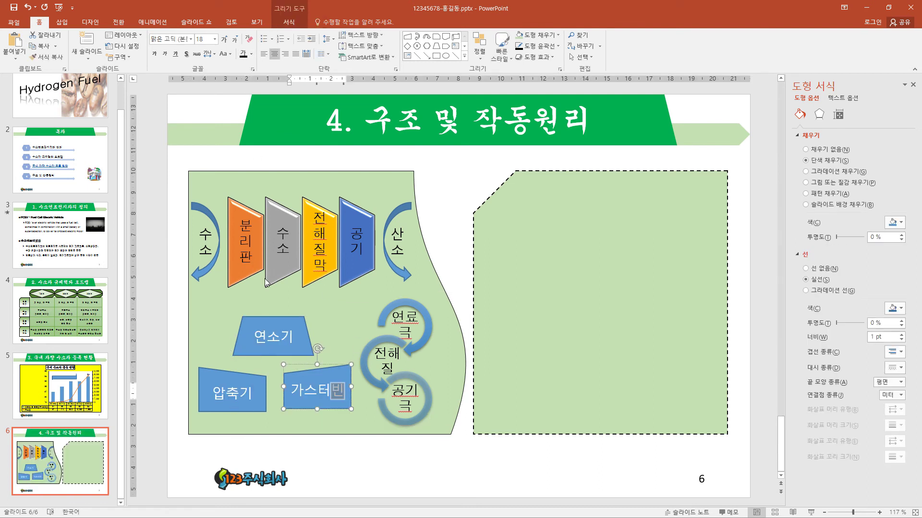
left_click_drag(145, 180, 468, 454)
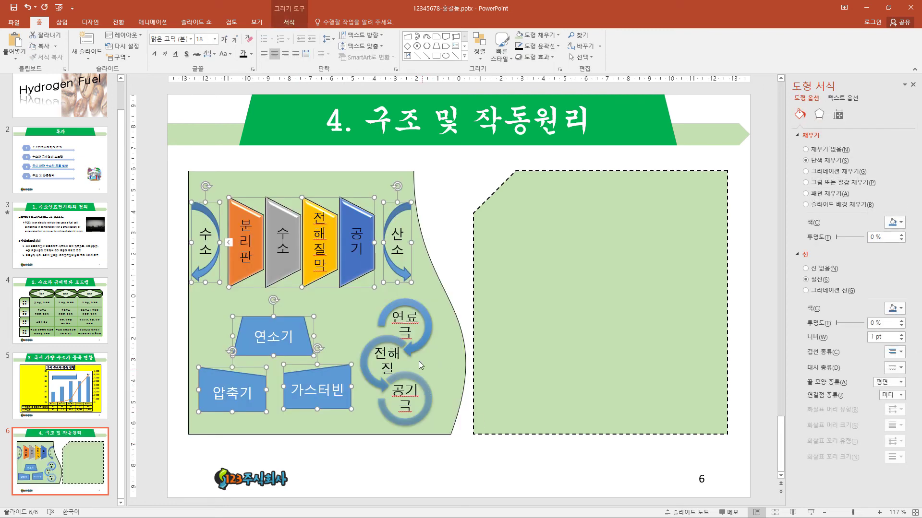
left_click(191, 39)
left_click(181, 116)
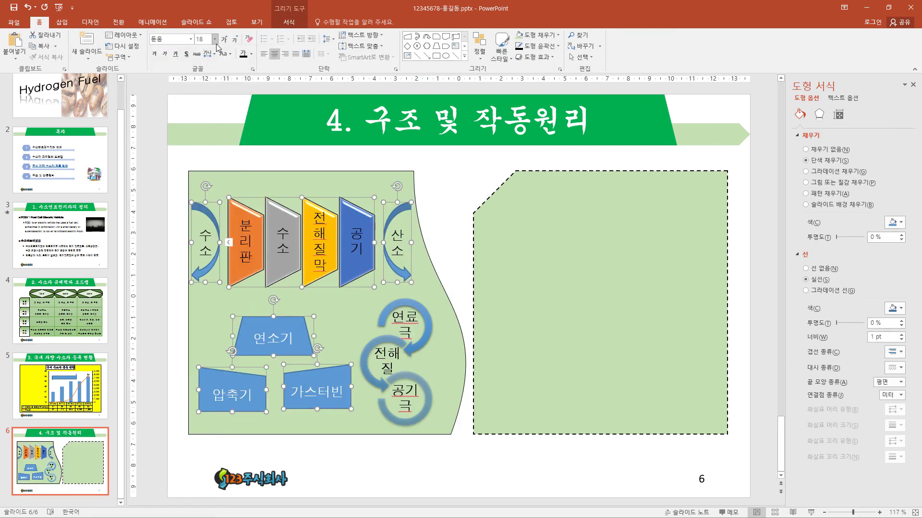
left_click(215, 39)
left_click(202, 123)
left_click(292, 25)
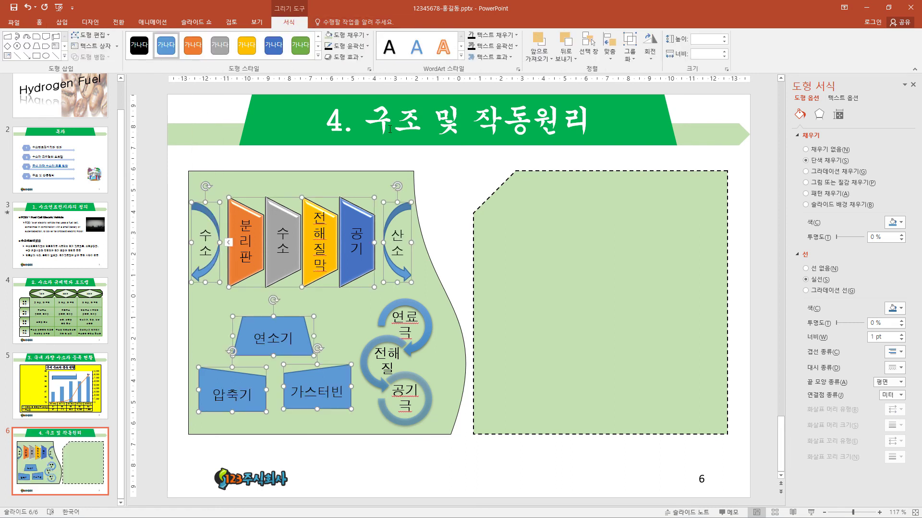
left_click(196, 271)
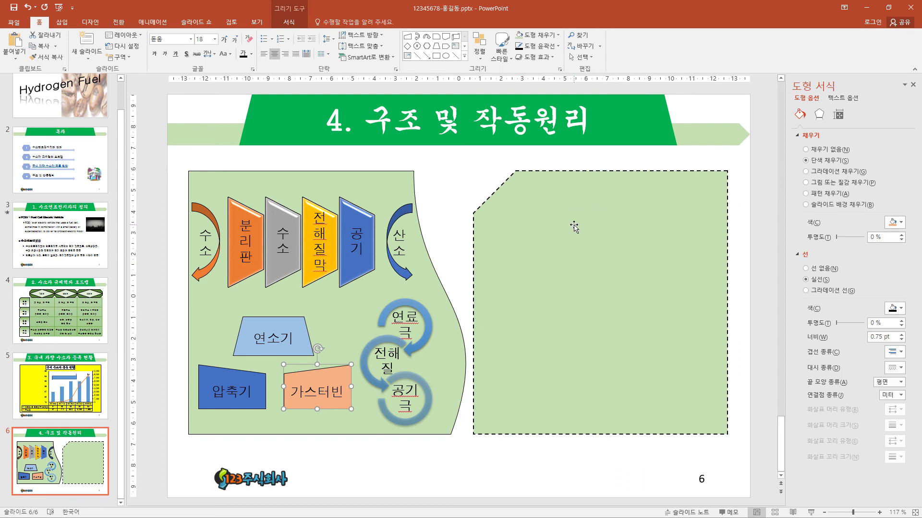
Draw a bent-up arrow at the right panel's top and rotate it left 90° twice.
left_click(464, 57)
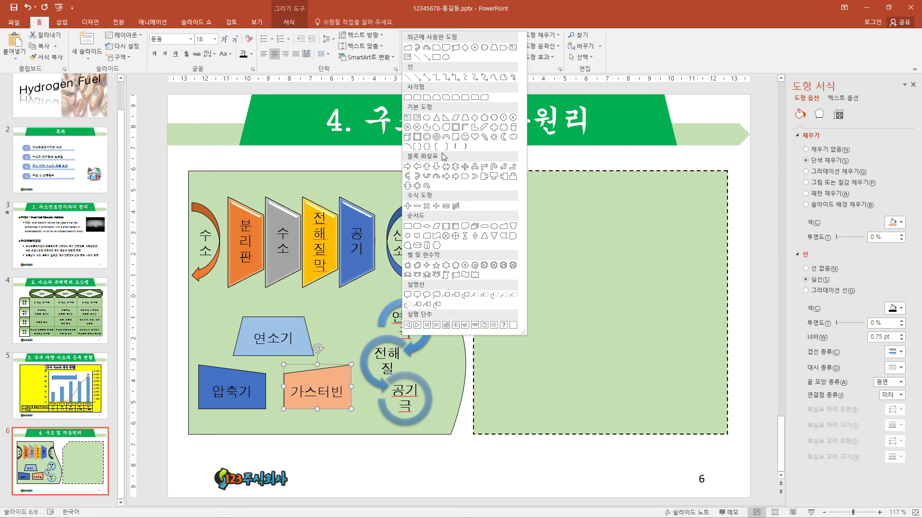
left_click(513, 166)
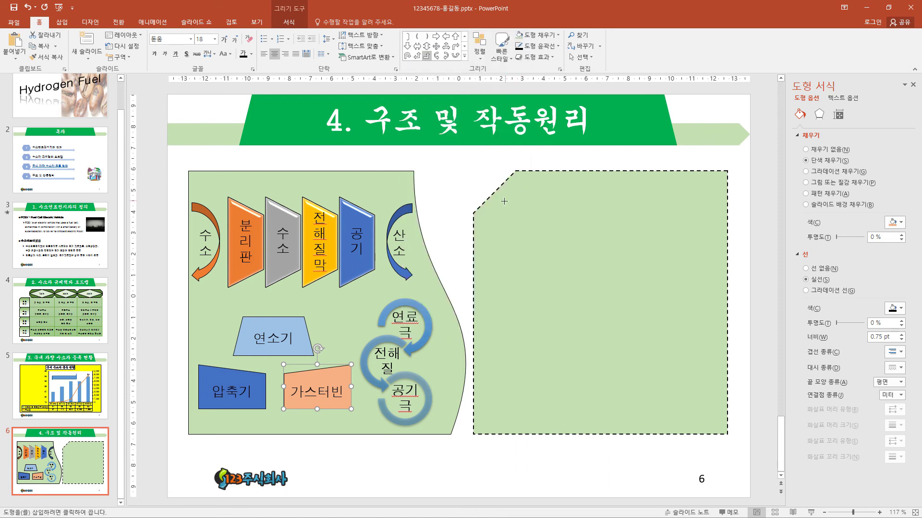
mouse_move(505, 204)
left_mouse_down()
mouse_move(611, 258)
mouse_move(590, 233)
left_mouse_up()
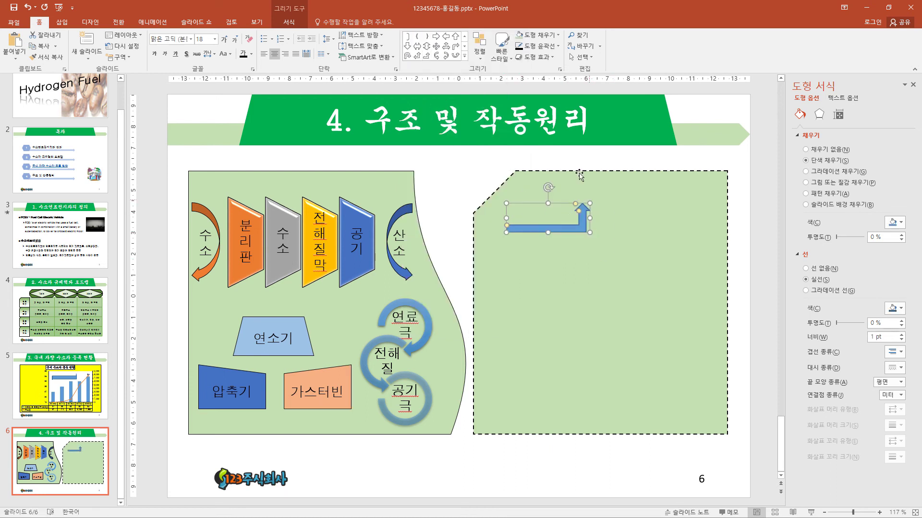
left_click(306, 24)
left_click(650, 48)
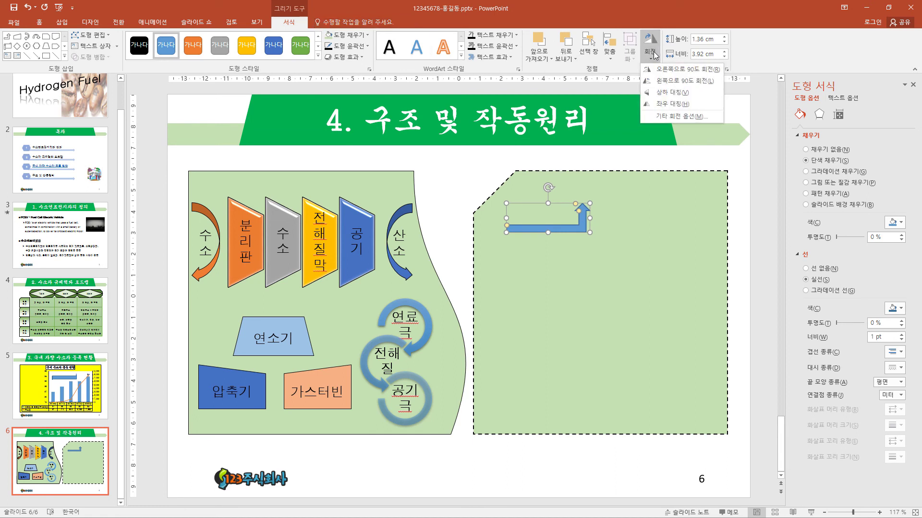
left_click(678, 82)
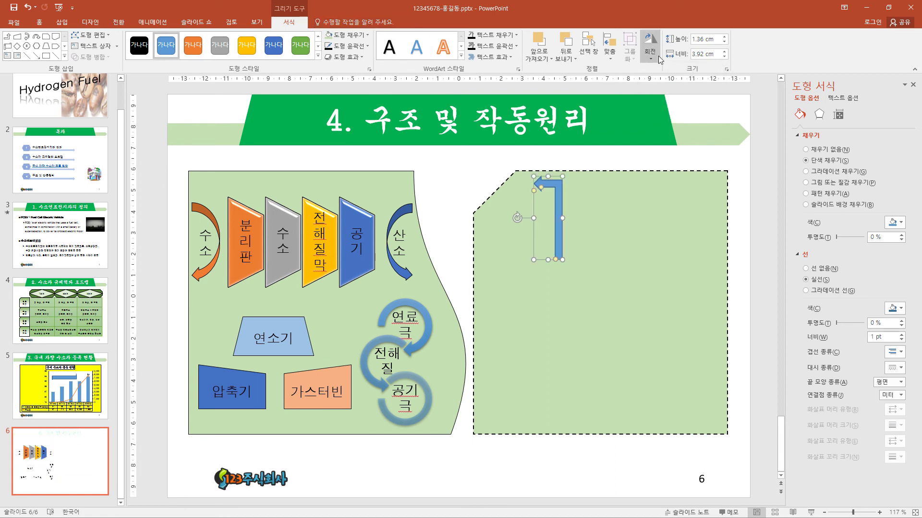
left_click(649, 48)
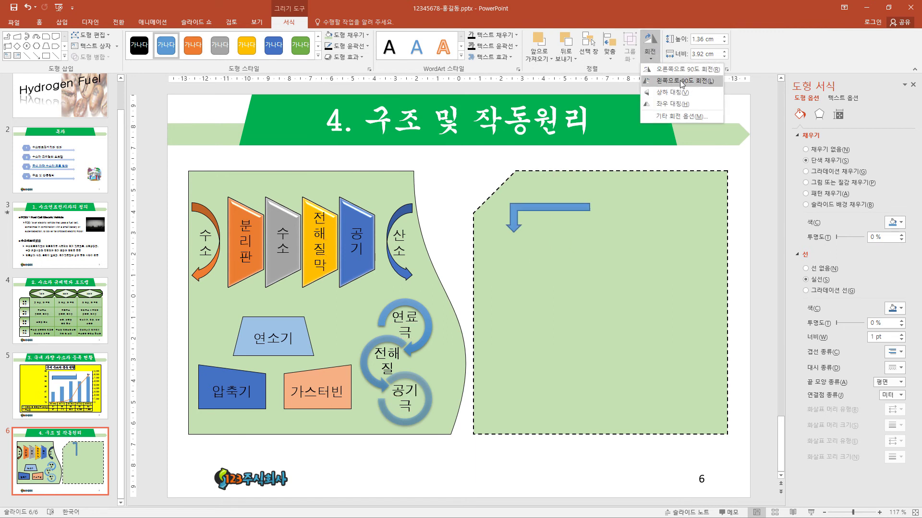
left_click(681, 82)
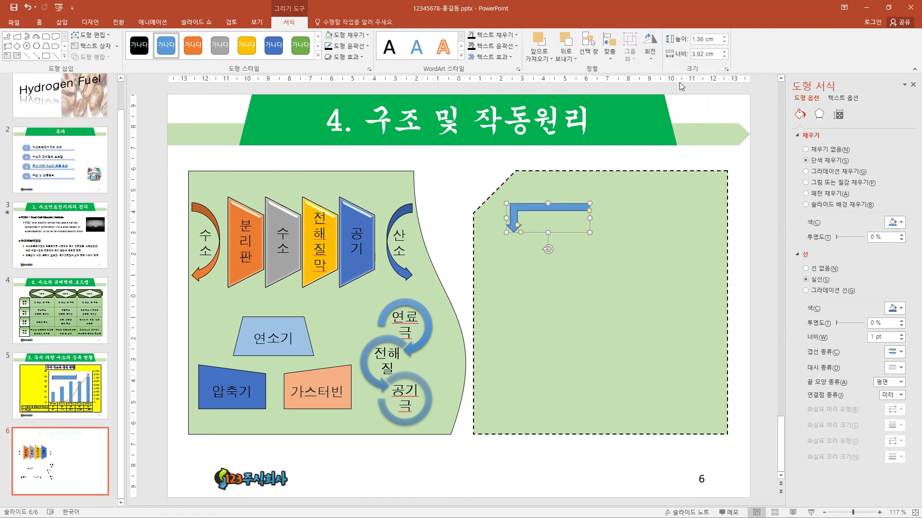
Draw a right triangle beside the bent arrow's top.
left_click(64, 55)
left_click(48, 121)
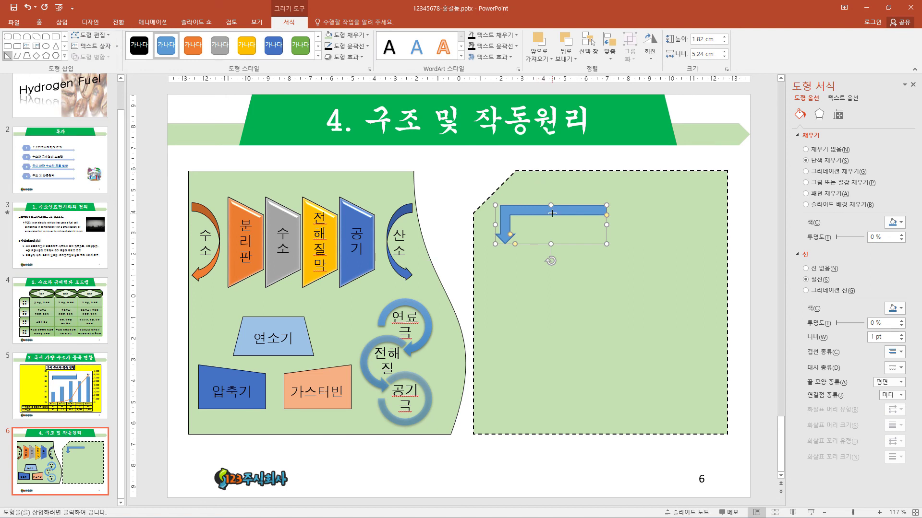
left_click_drag(536, 192, 595, 228)
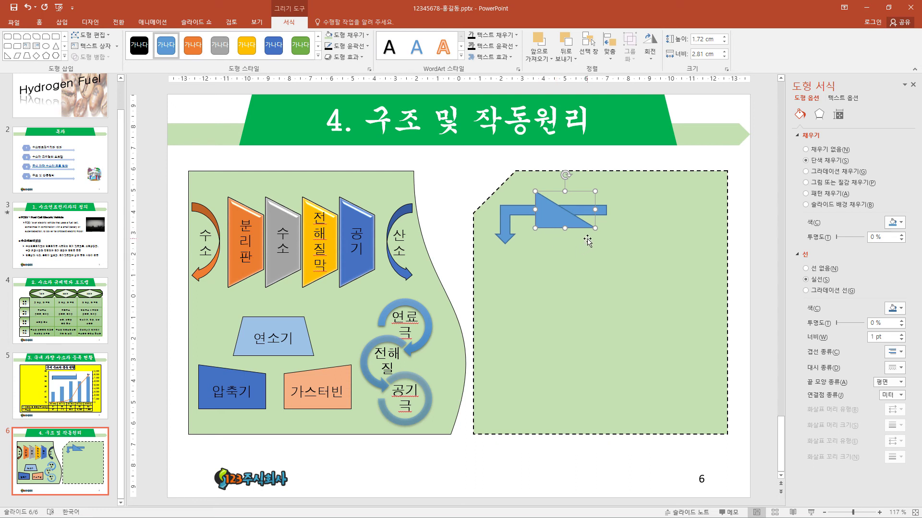
left_click(65, 56)
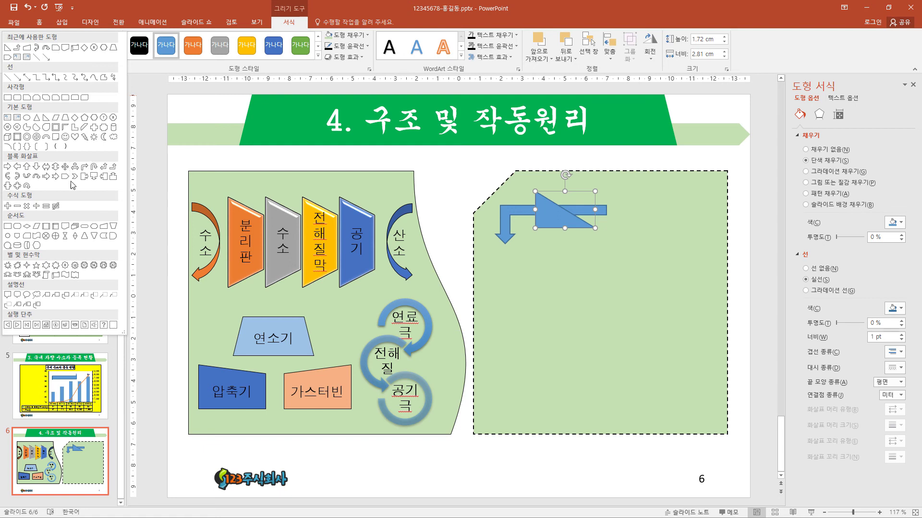
Draw a four-way arrow at the right panel's top right, undoing a body reshape.
left_click(18, 186)
left_click_drag(622, 192, 717, 243)
left_click_drag(665, 203, 661, 203)
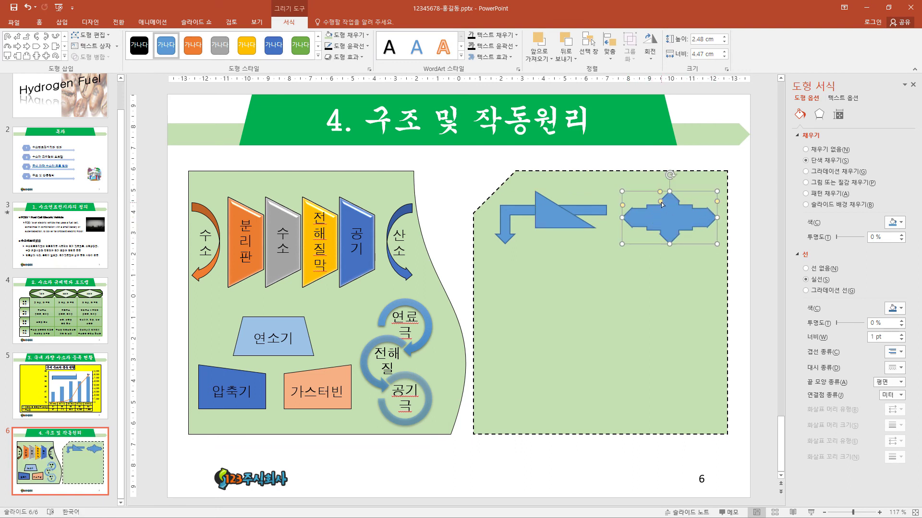
key("ctrl+z")
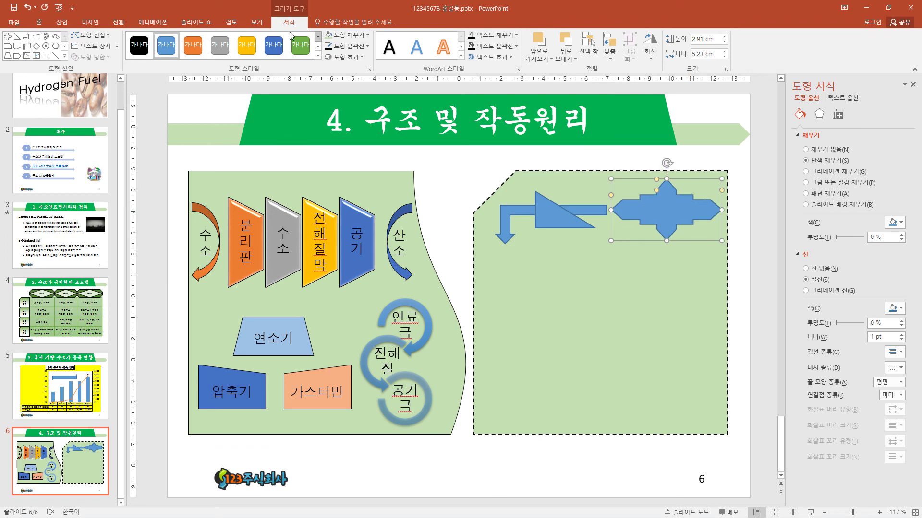
Add a delay shape below the left arrow and a large bent-up arrow across the lower diagram.
left_click(64, 57)
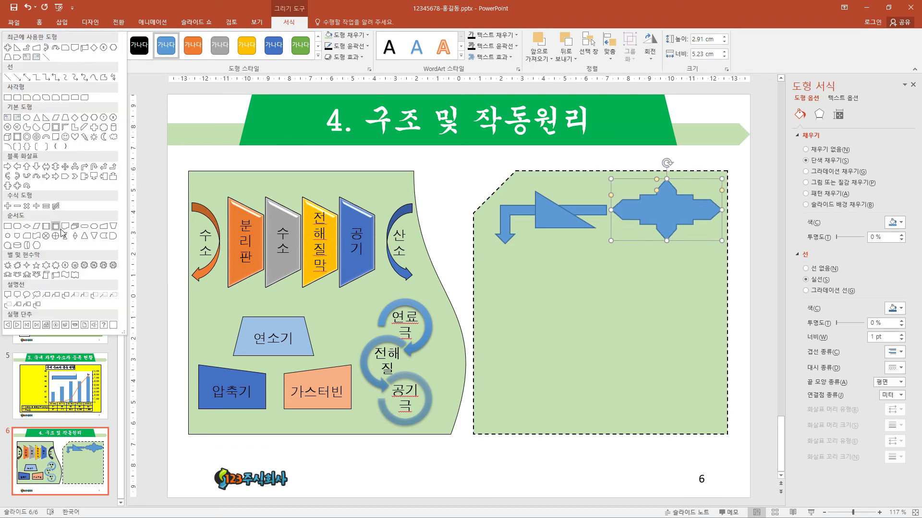
left_click(113, 235)
left_click_drag(485, 251, 520, 282)
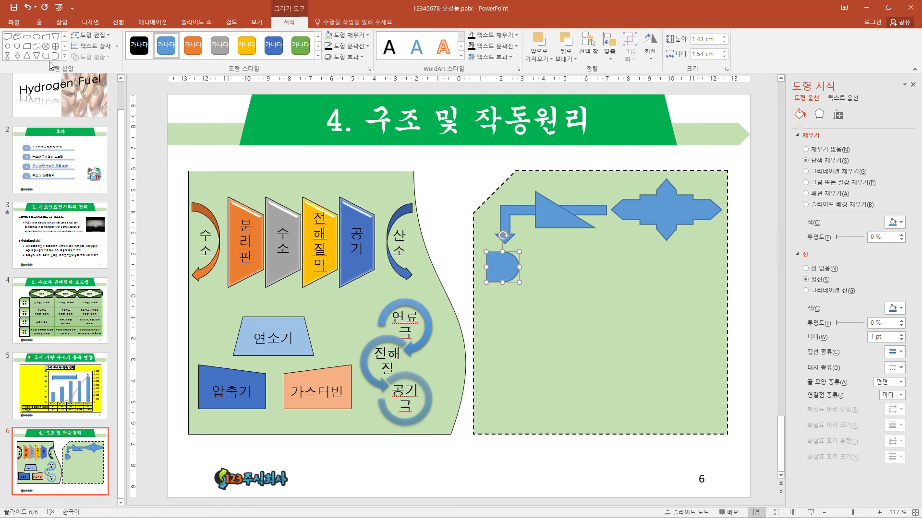
left_click(64, 56)
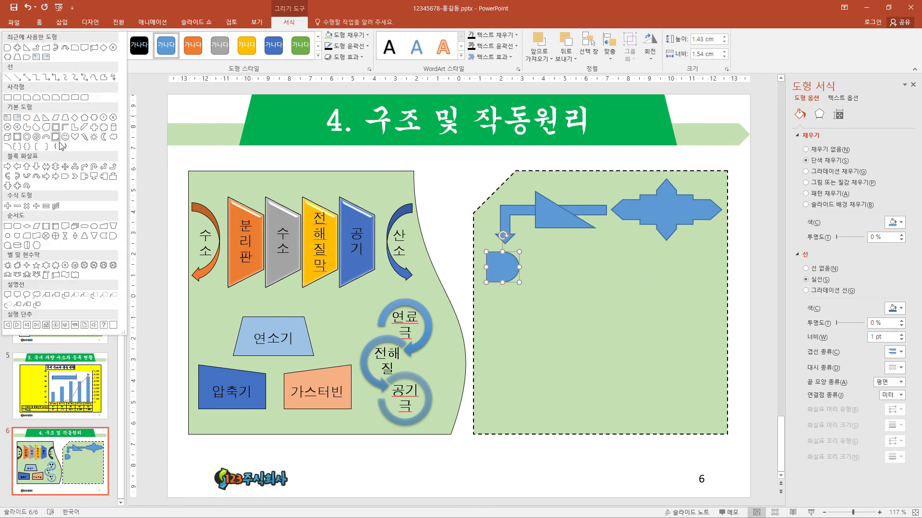
left_click(102, 166)
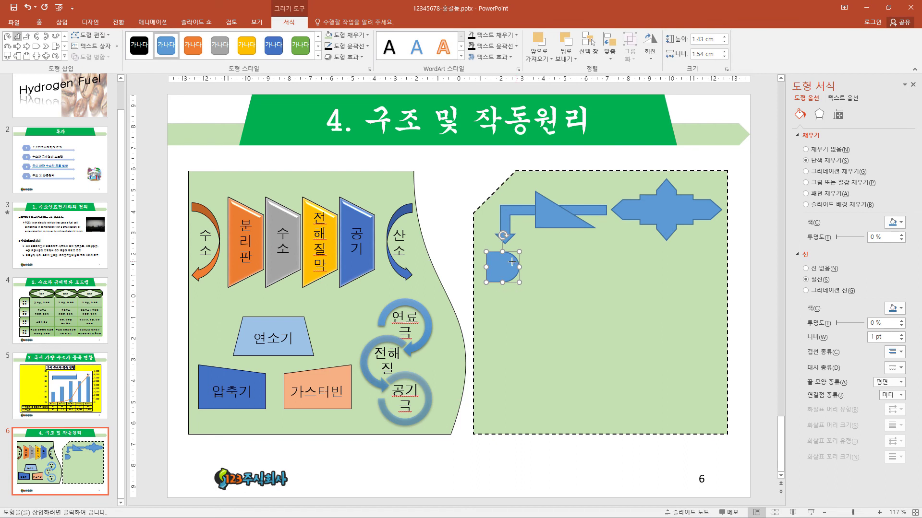
left_click_drag(525, 253, 689, 332)
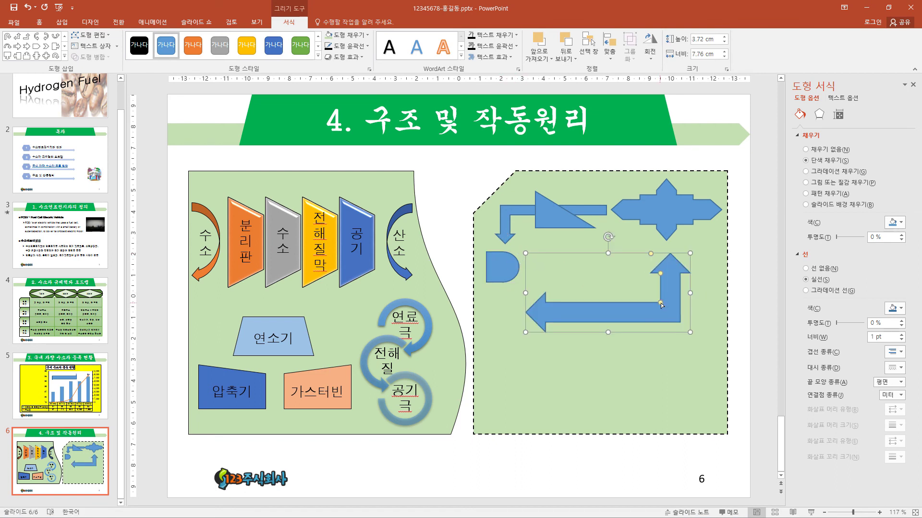
left_click_drag(661, 303, 664, 304)
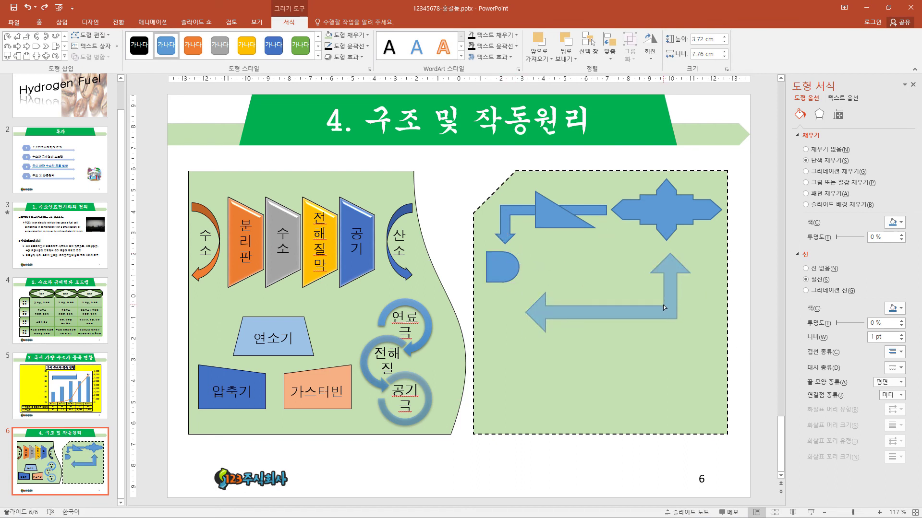
left_click(567, 222)
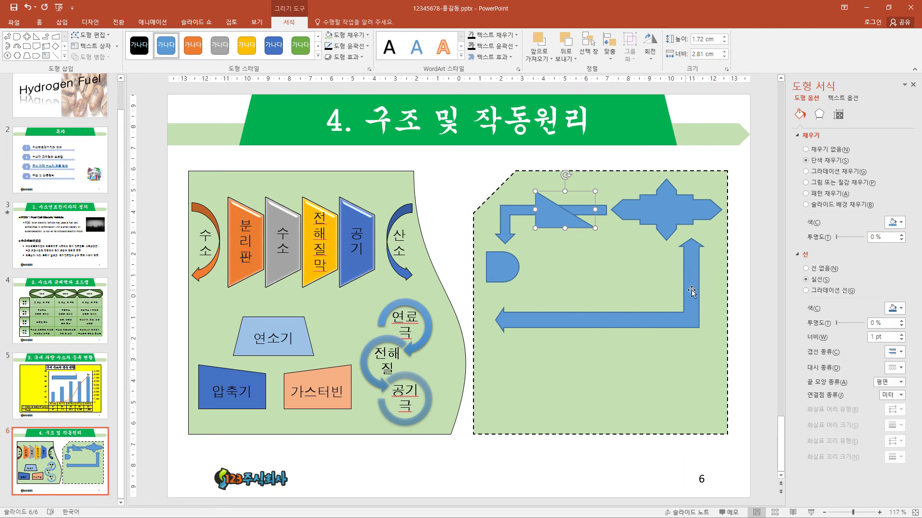
Draw a document shape at the arrow's bend and a cylinder in the lower left.
left_click(65, 56)
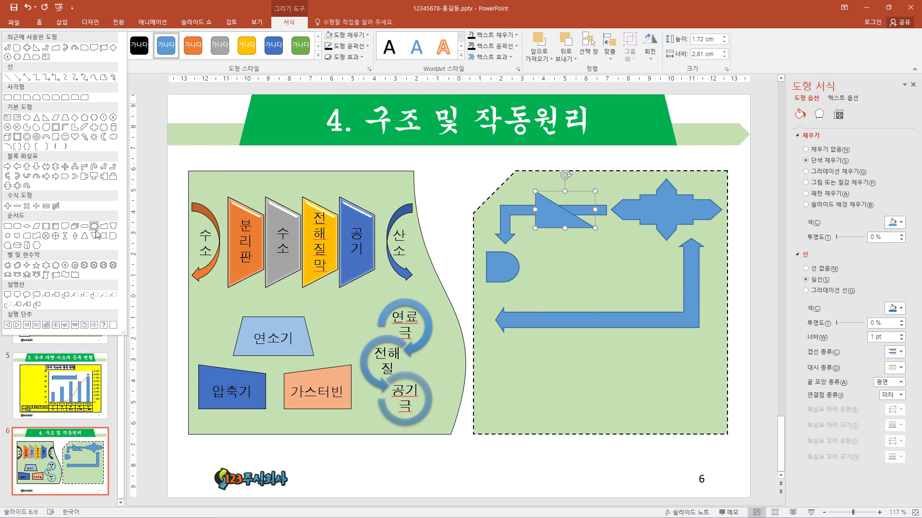
left_click(66, 228)
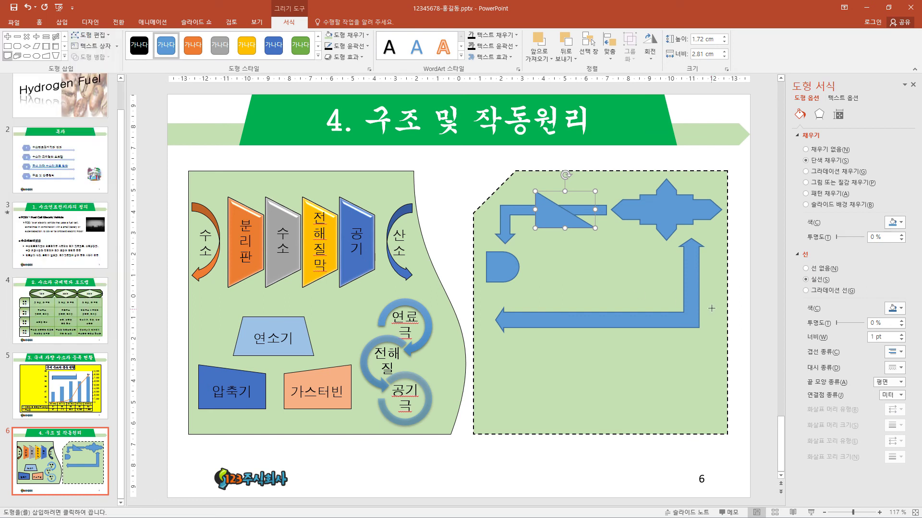
left_click_drag(659, 291, 722, 342)
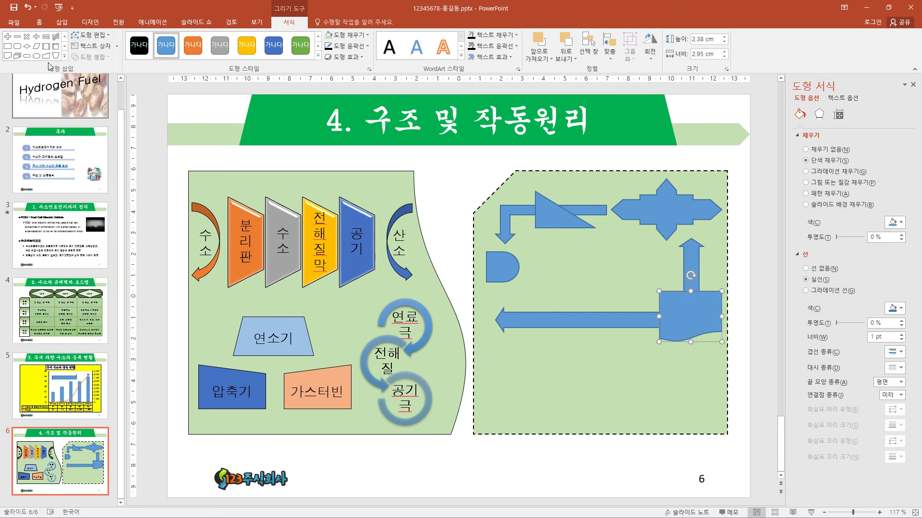
left_click(63, 57)
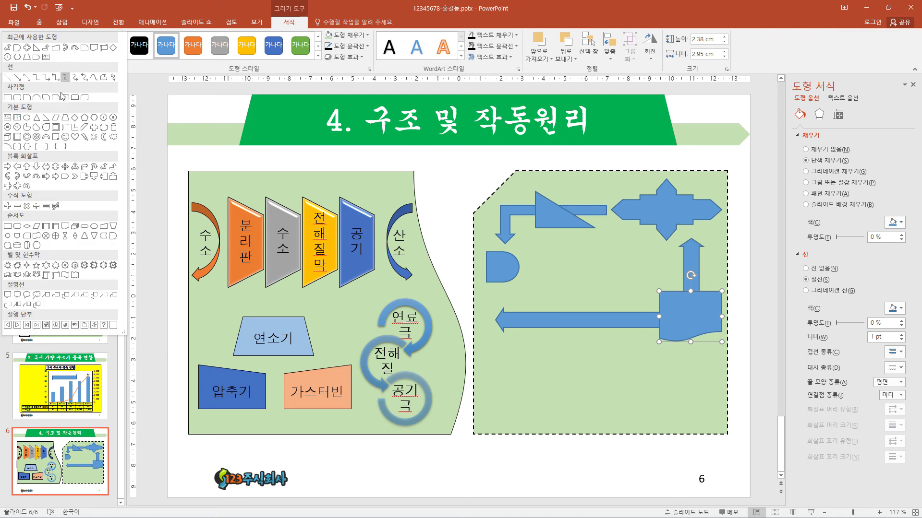
left_click(19, 246)
left_click_drag(501, 364, 542, 408)
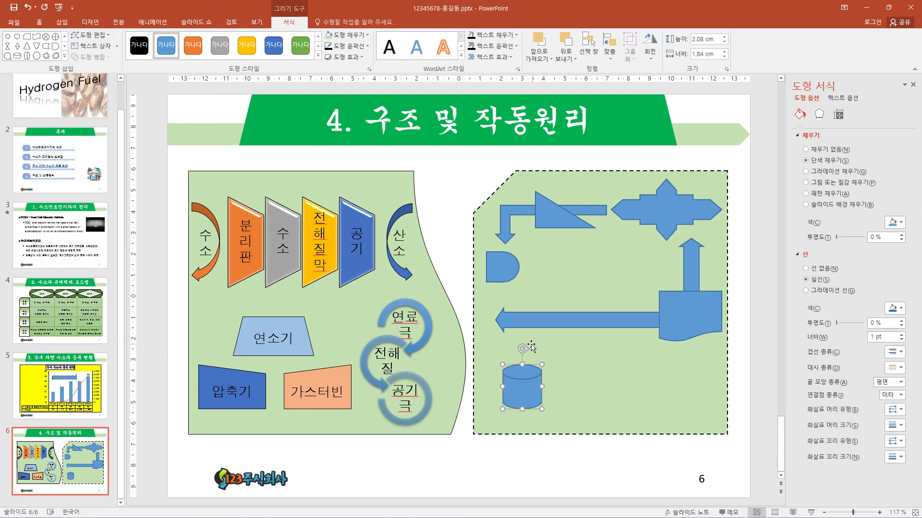
left_click_drag(522, 353, 515, 354)
Add a rounded bubble beside the cylinder and a sun in the bottom-right corner.
left_click(64, 56)
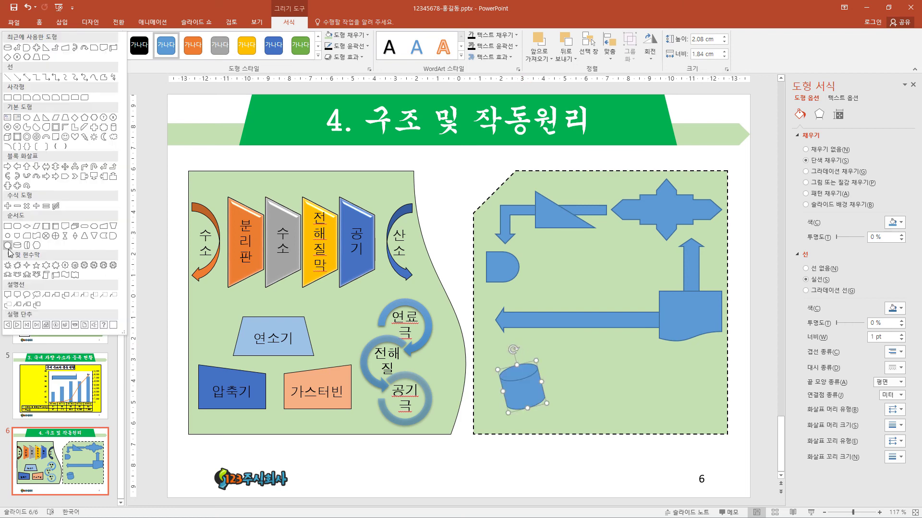
left_click(8, 246)
left_click_drag(560, 360, 611, 400)
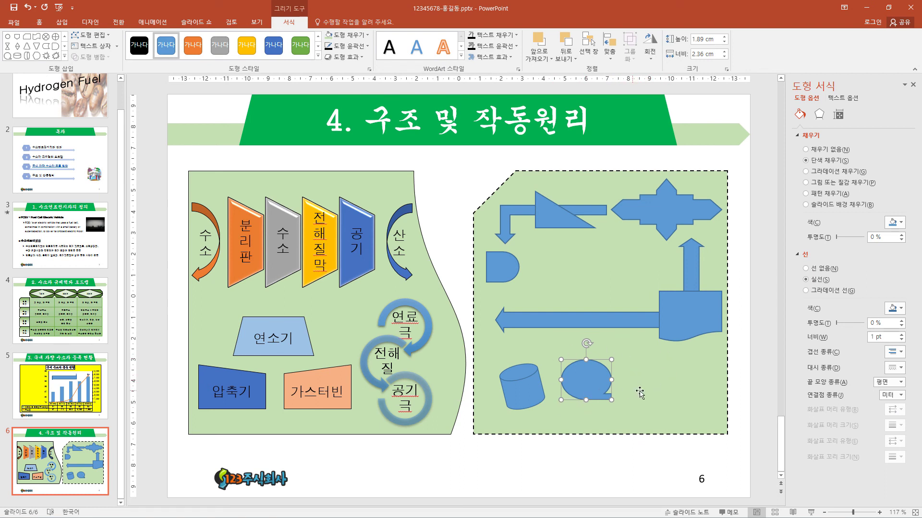
left_click(65, 56)
left_click(94, 138)
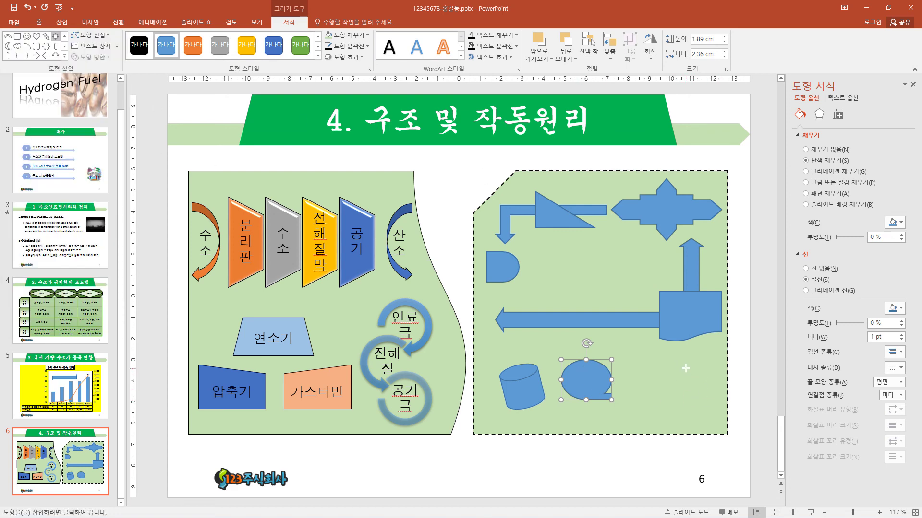
left_click_drag(685, 368, 712, 414)
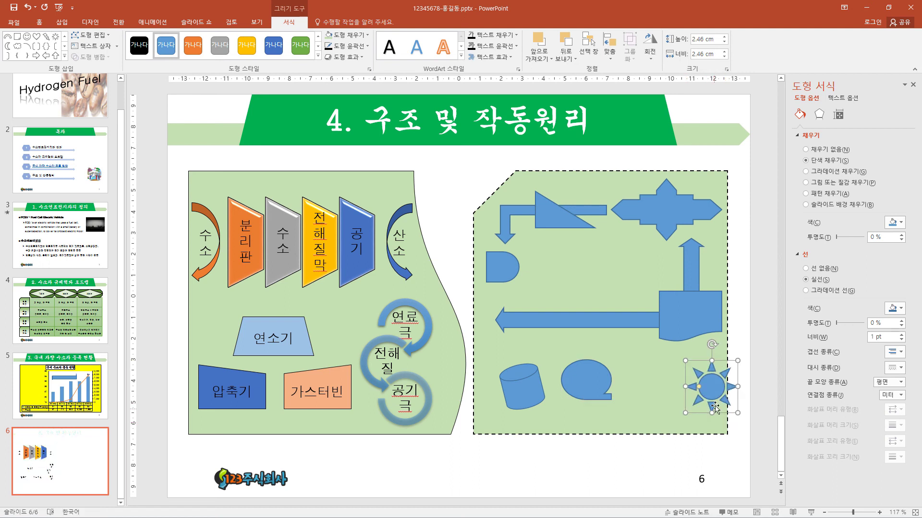
left_click_drag(709, 358, 699, 358)
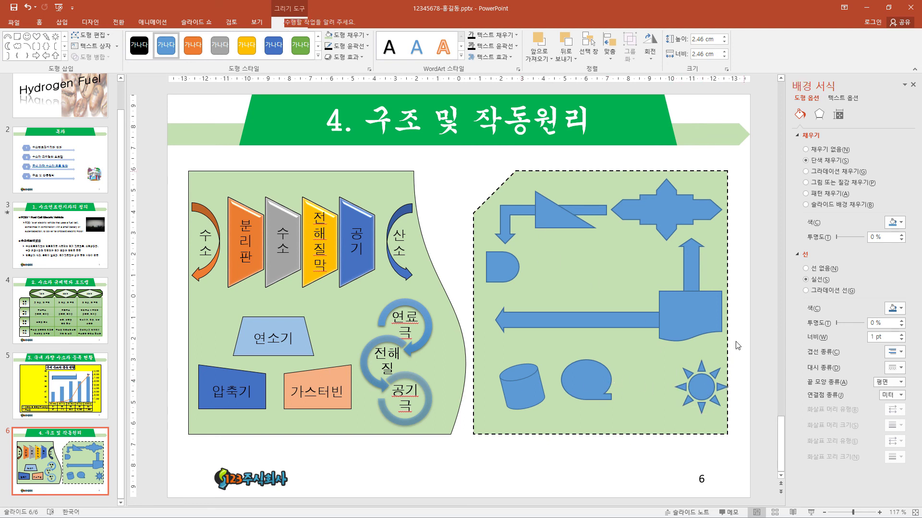
Set the font of all right-diagram shapes to 돋움, size 18.
left_click_drag(743, 163, 463, 438)
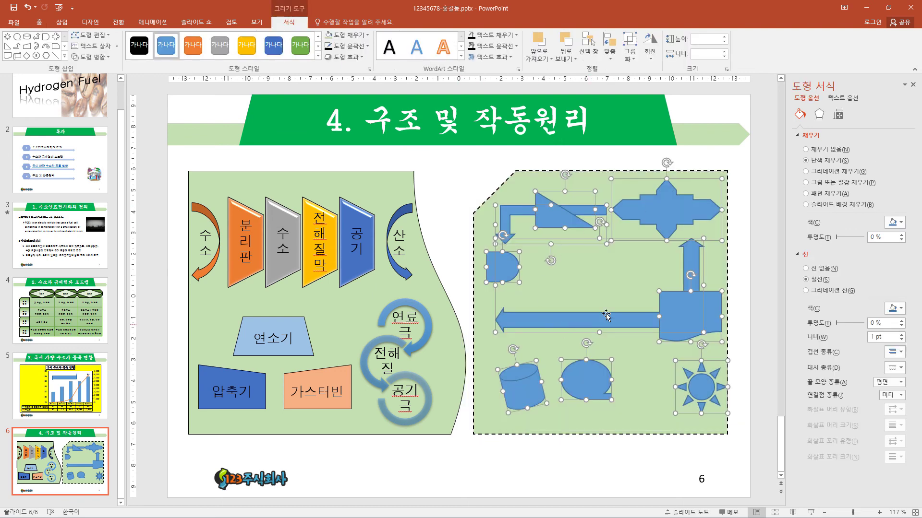
left_click(39, 22)
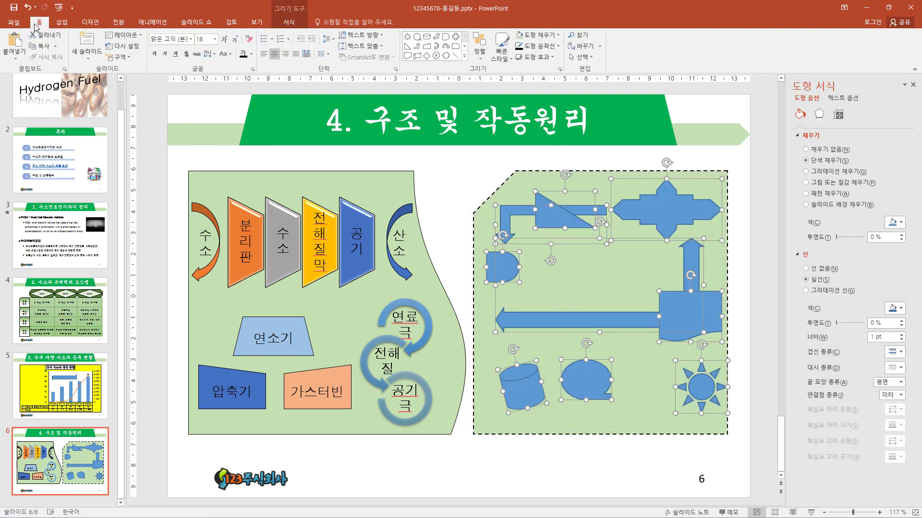
left_click(190, 38)
left_click(191, 117)
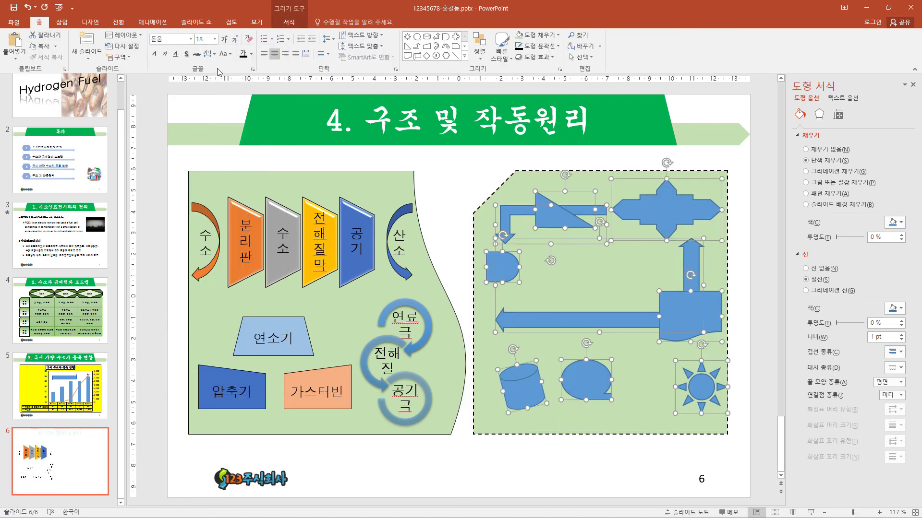
left_click(215, 39)
left_click(199, 39)
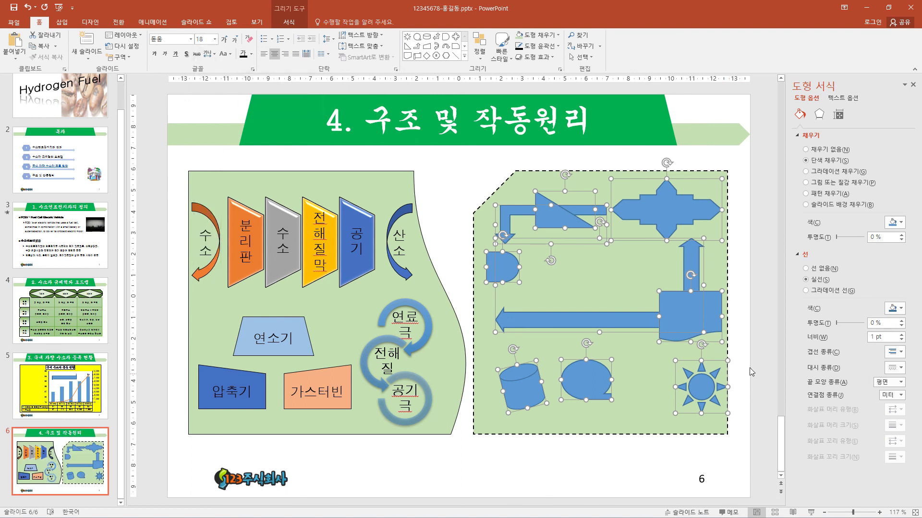
Change the sun's text colour, then select the bent arrow.
left_click(684, 392)
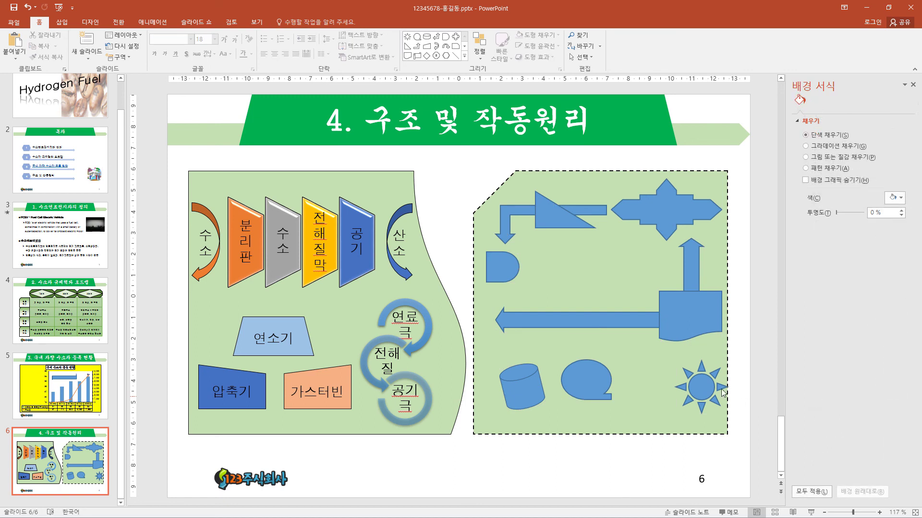
left_click(698, 389)
left_click(251, 54)
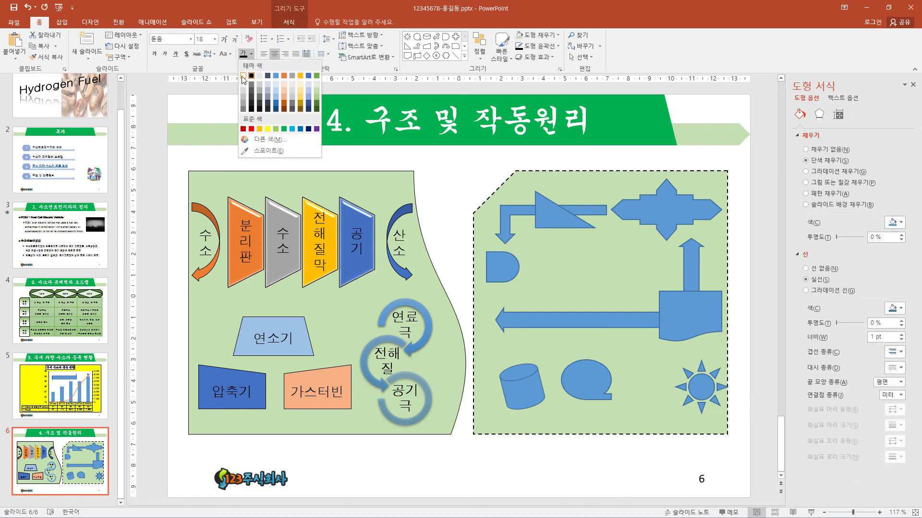
left_click(244, 80)
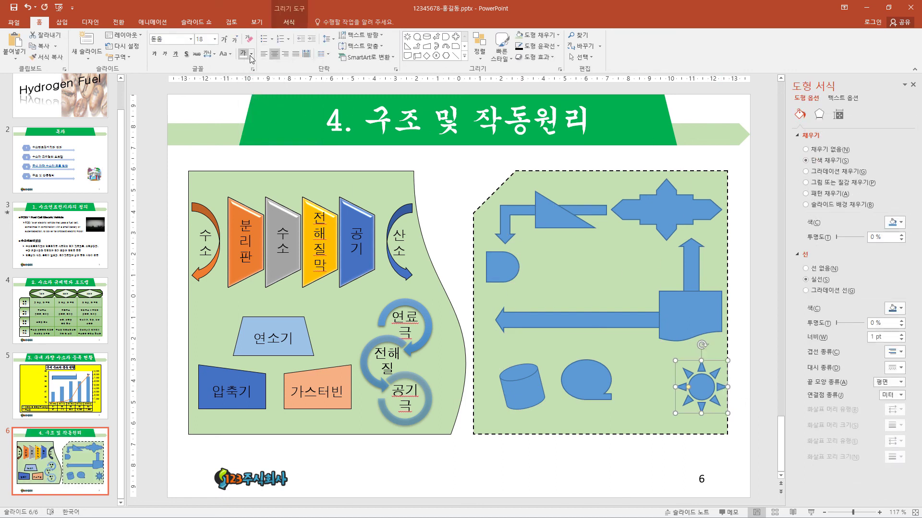
key("Escape")
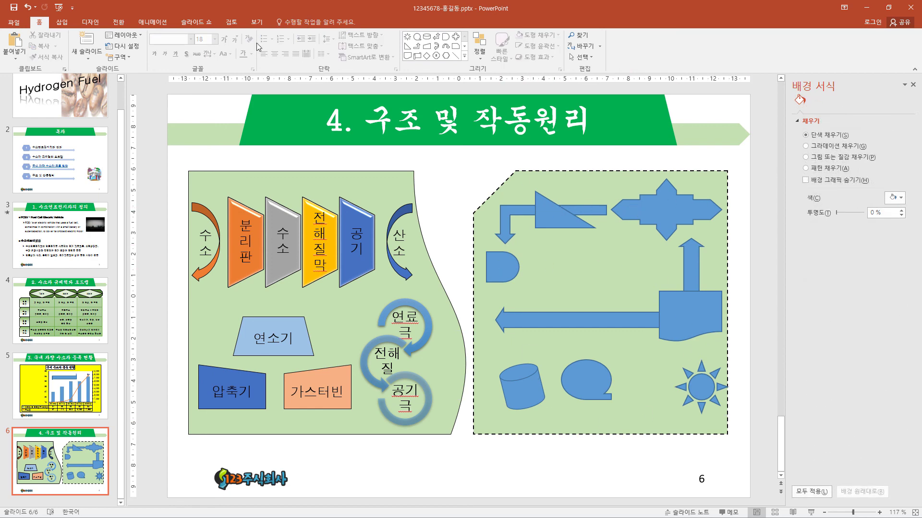
left_click(528, 207)
left_click(528, 212)
left_click(289, 22)
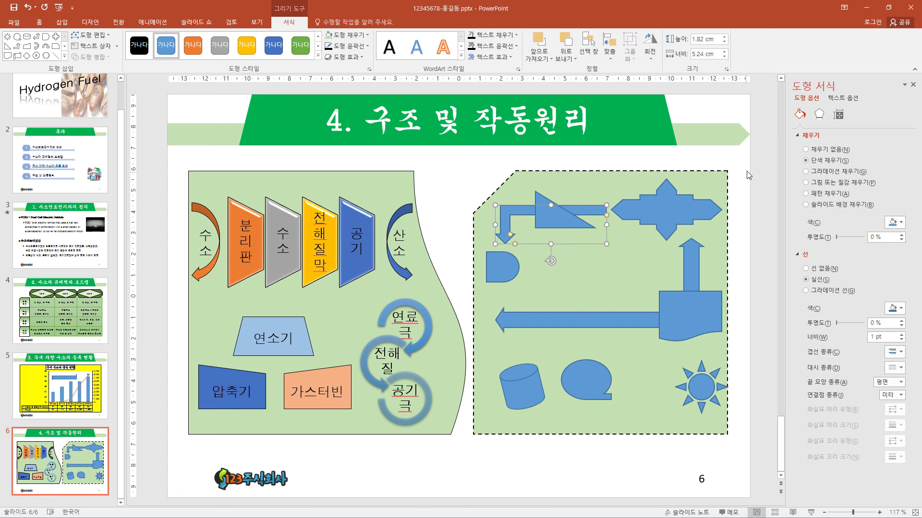
Give all right-diagram shapes a black 0.75 pt outline.
left_click_drag(752, 163, 479, 434)
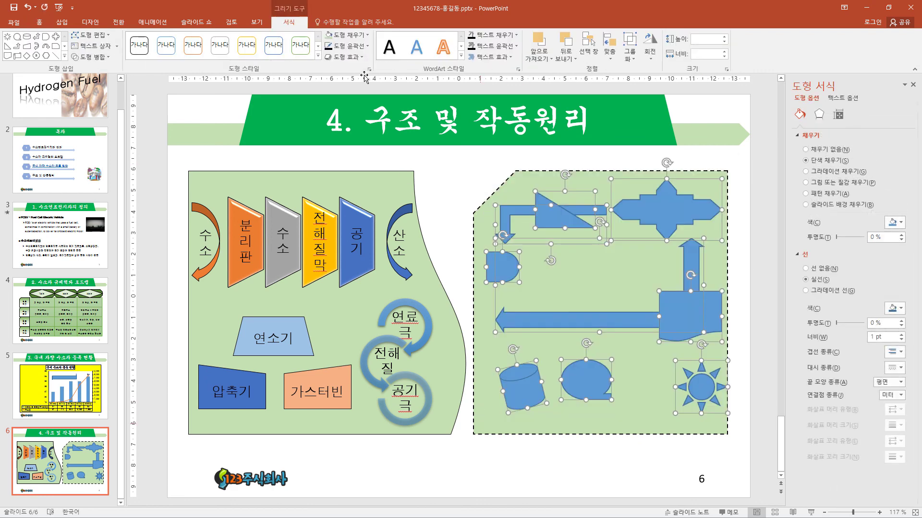
left_click(368, 47)
left_click(336, 68)
left_click(368, 47)
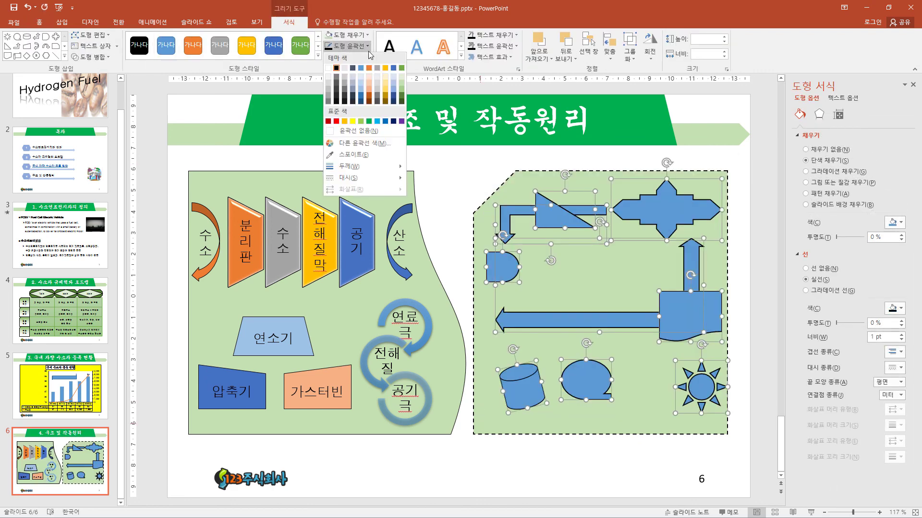
left_click(448, 186)
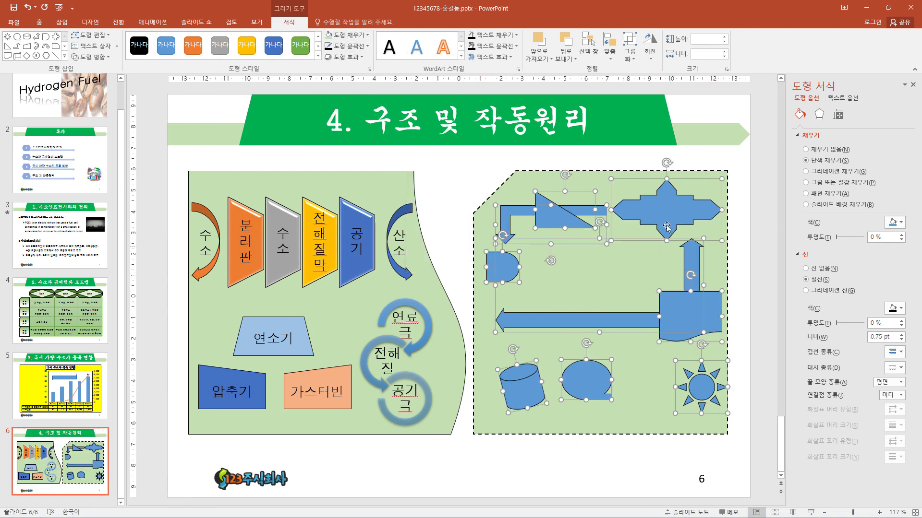
left_click(751, 221)
left_click(708, 211)
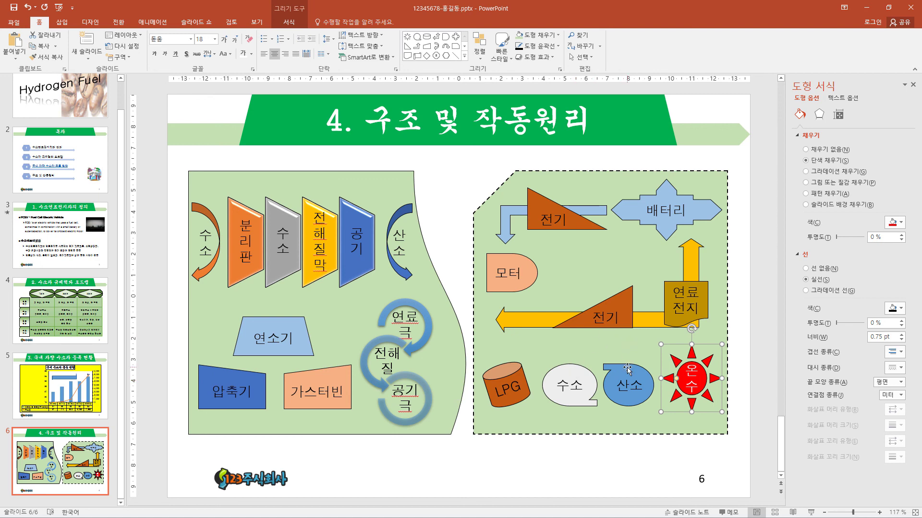
Draw an elbow connector from the 수소 shape to the 산소 shape.
left_click(465, 56)
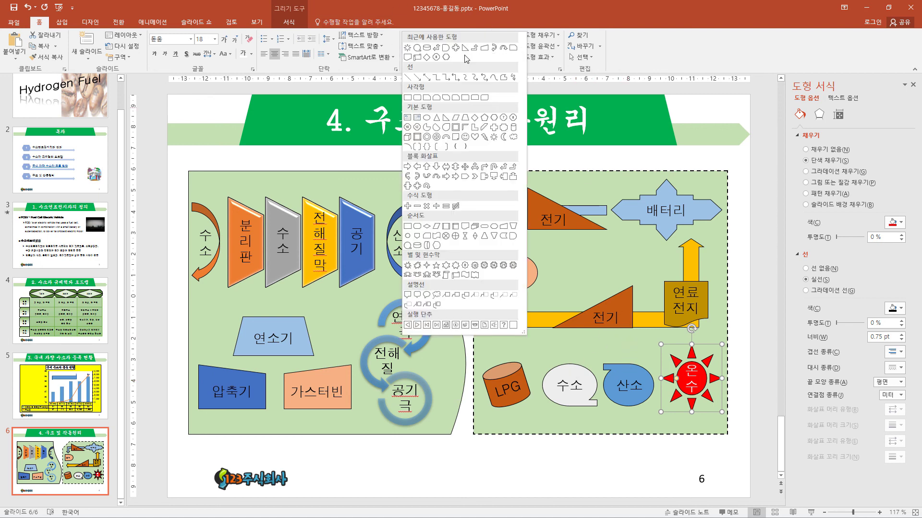
left_click(437, 79)
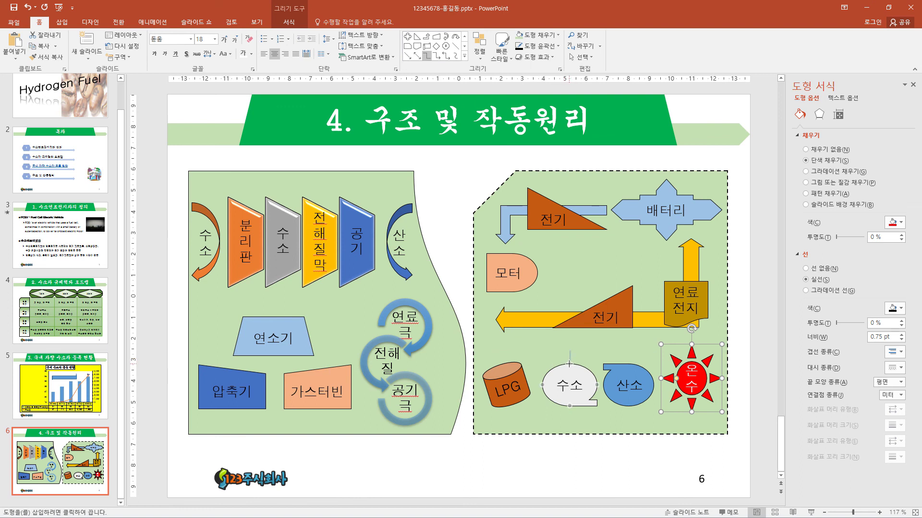
left_click_drag(572, 362, 629, 365)
left_click_drag(629, 365, 628, 364)
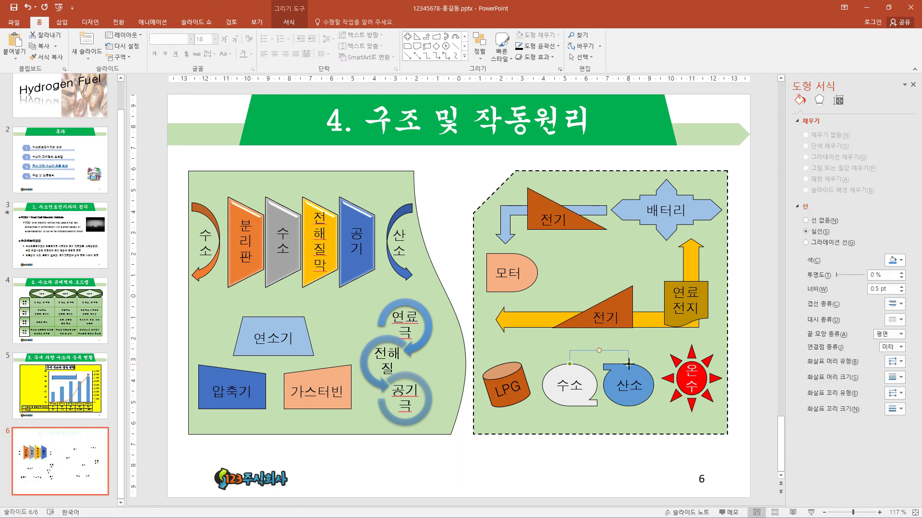
left_click(603, 363)
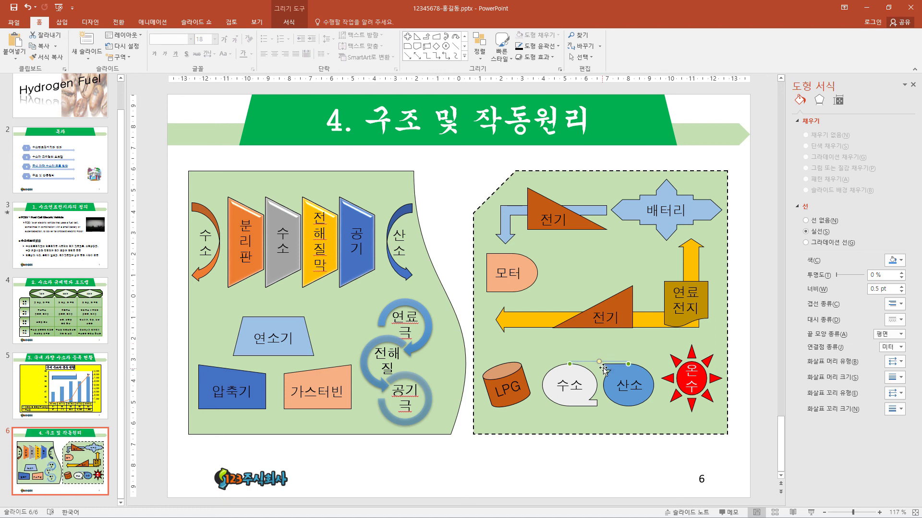
key("ctrl+z")
Make the connector a black, dashed, 1.5 pt line.
left_click(289, 22)
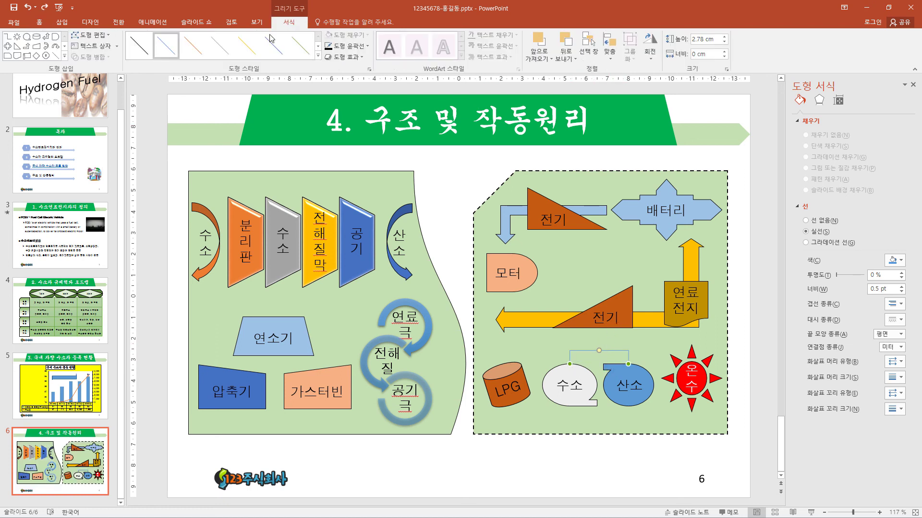
left_click(367, 46)
left_click(336, 67)
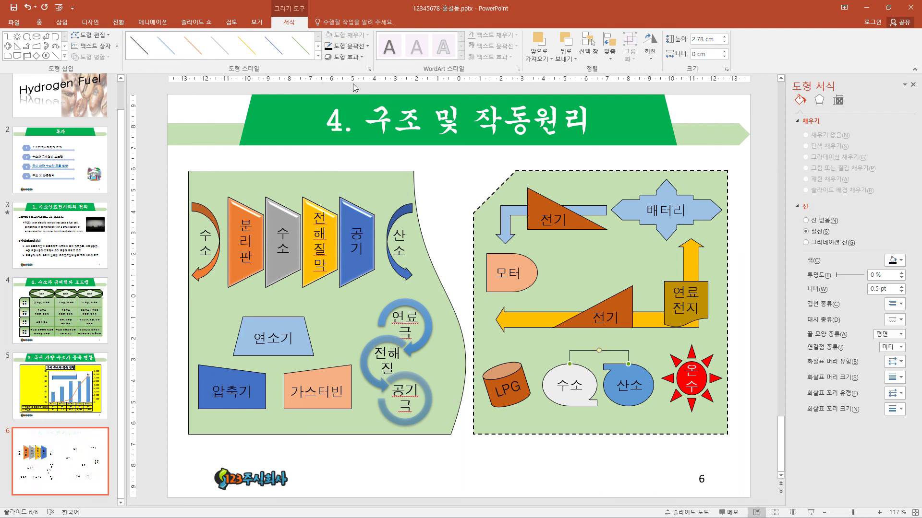
left_click(363, 50)
mouse_move(360, 166)
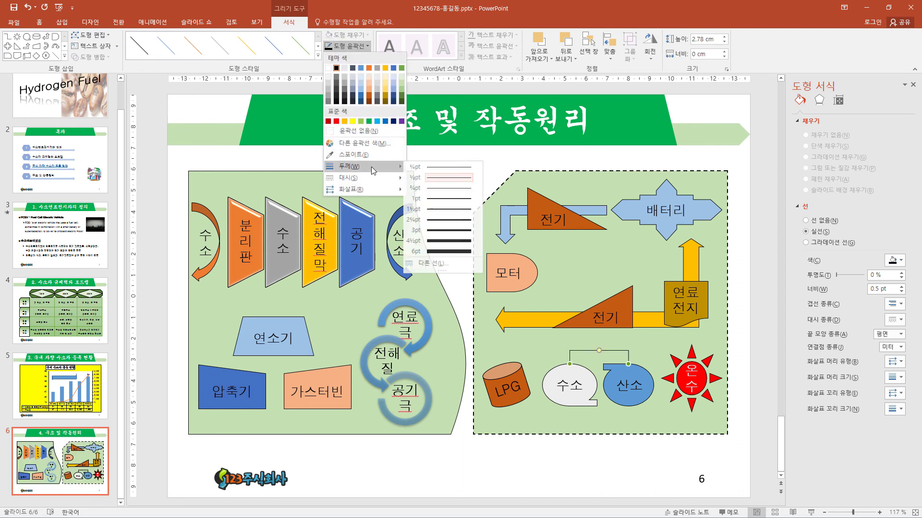
left_click(451, 221)
left_click(352, 46)
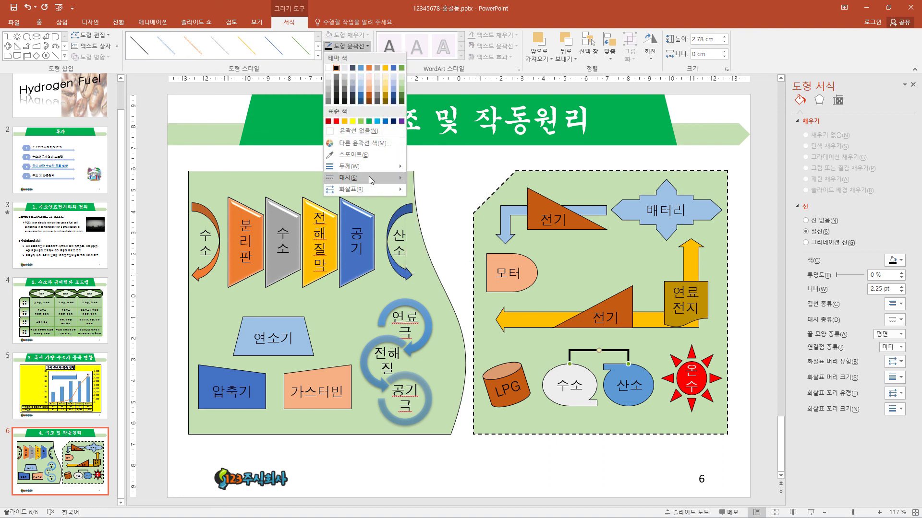
left_click(431, 200)
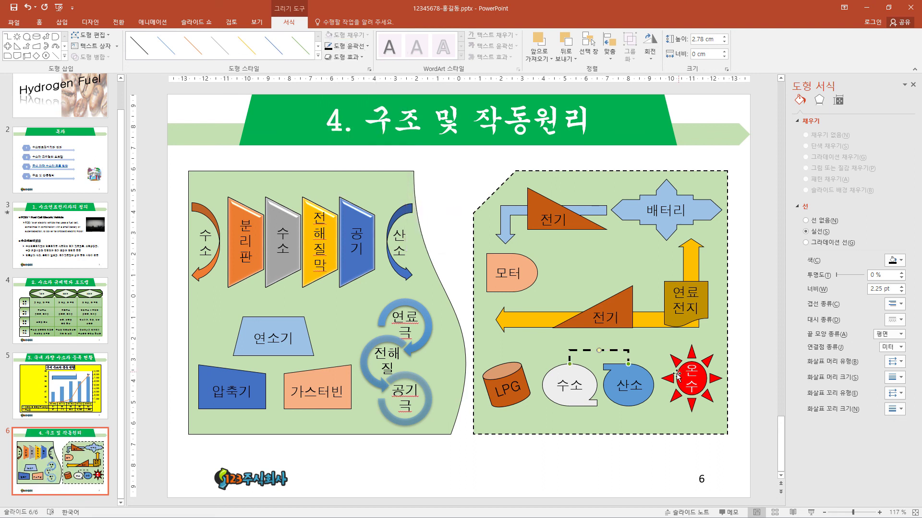
left_click(364, 47)
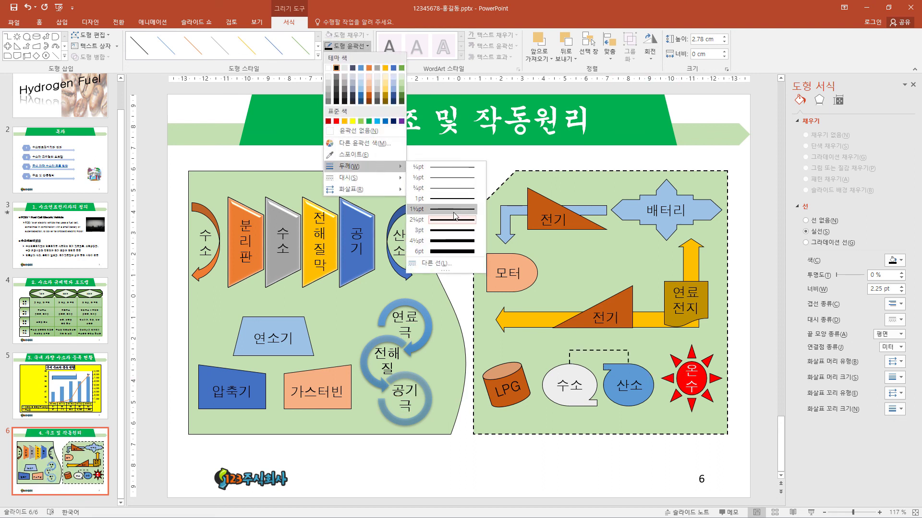
left_click(453, 210)
Give the dashed connector round dot ends.
left_click(644, 453)
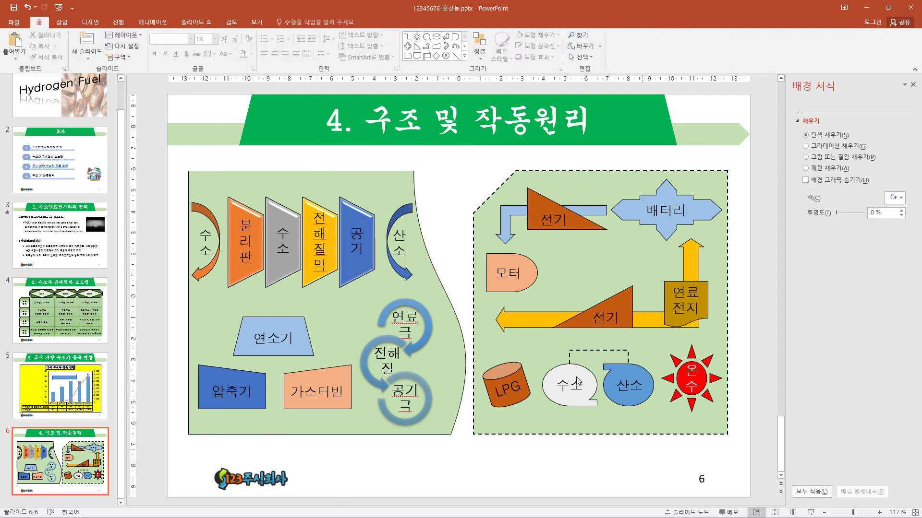
left_click(570, 361)
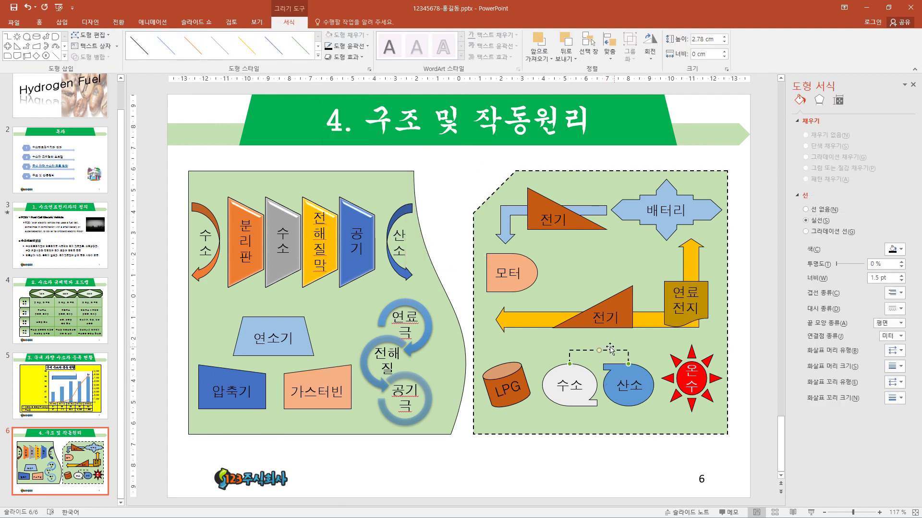
left_click(368, 48)
mouse_move(353, 189)
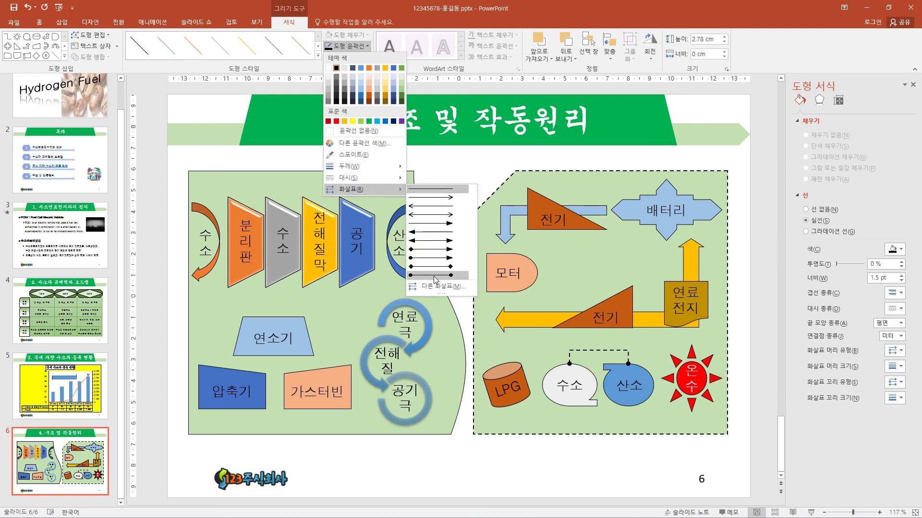
left_click(435, 275)
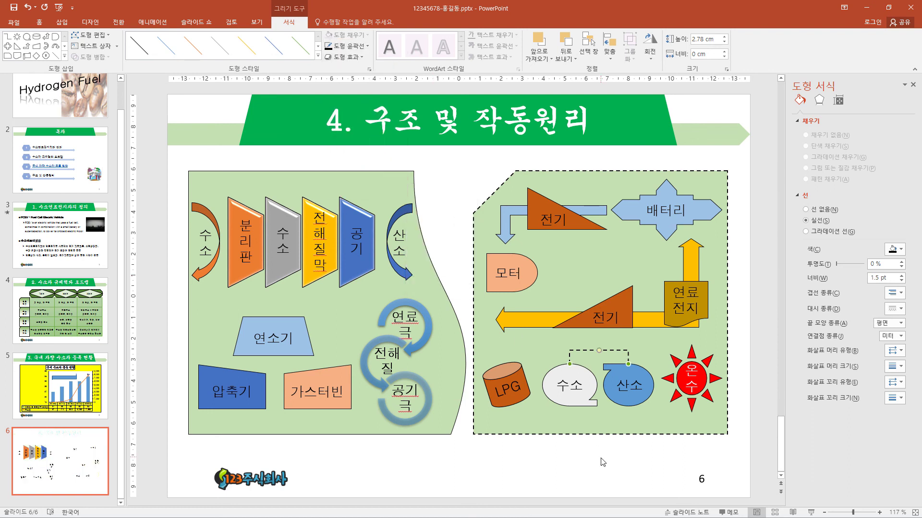
left_click(646, 451)
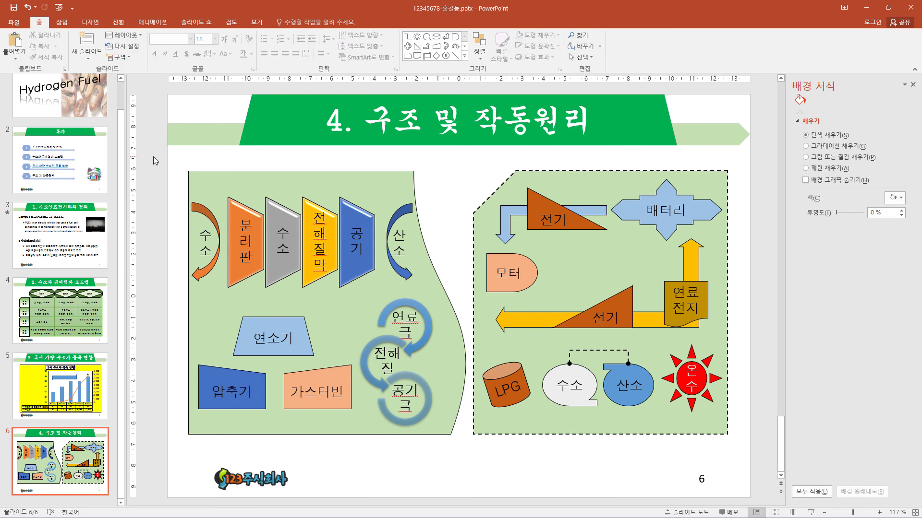
Group all shapes of the left diagram into a single object.
left_click_drag(153, 157, 476, 448)
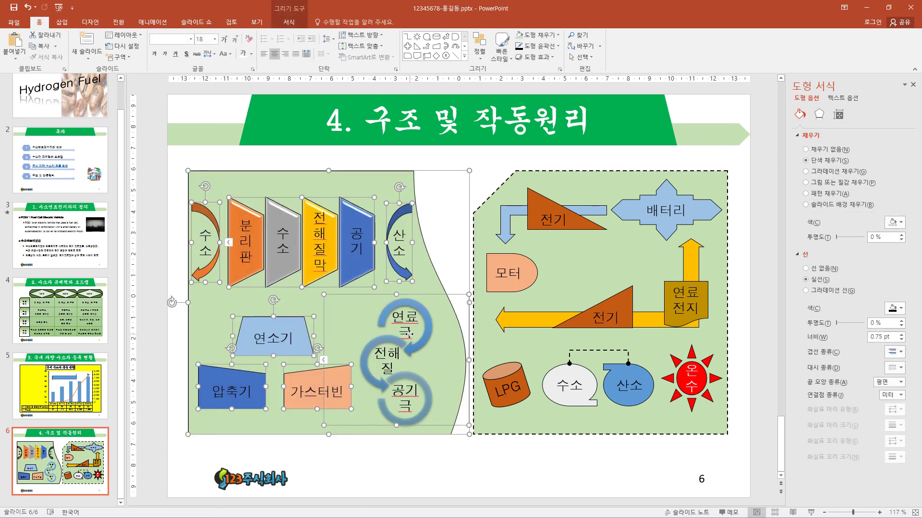
right_click(399, 213)
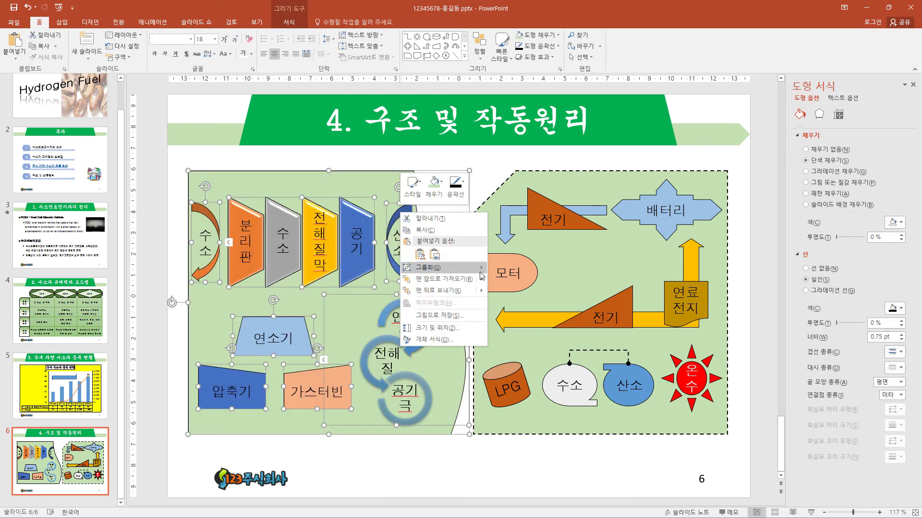
left_click(509, 269)
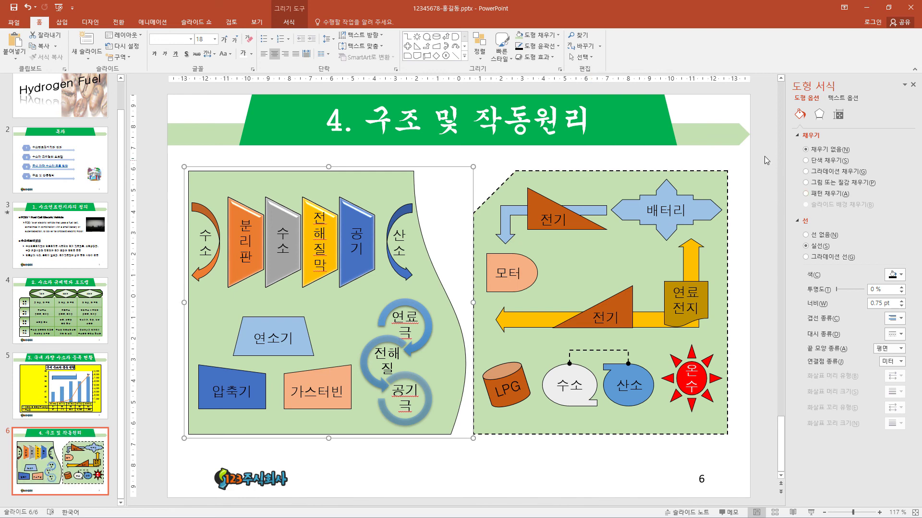
Group the shapes of the dashed right diagram into a single object.
mouse_move(761, 151)
left_mouse_down()
mouse_move(430, 444)
mouse_move(437, 456)
left_mouse_up()
right_click(607, 248)
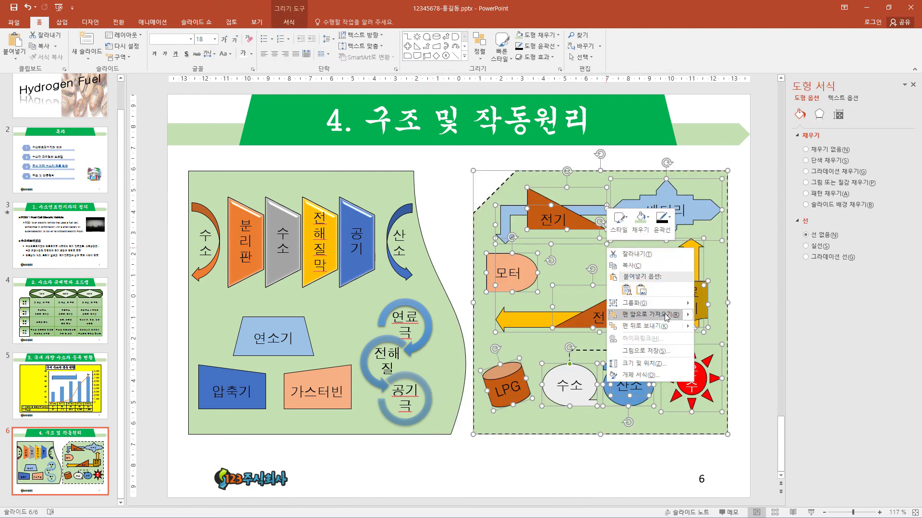
left_click(720, 304)
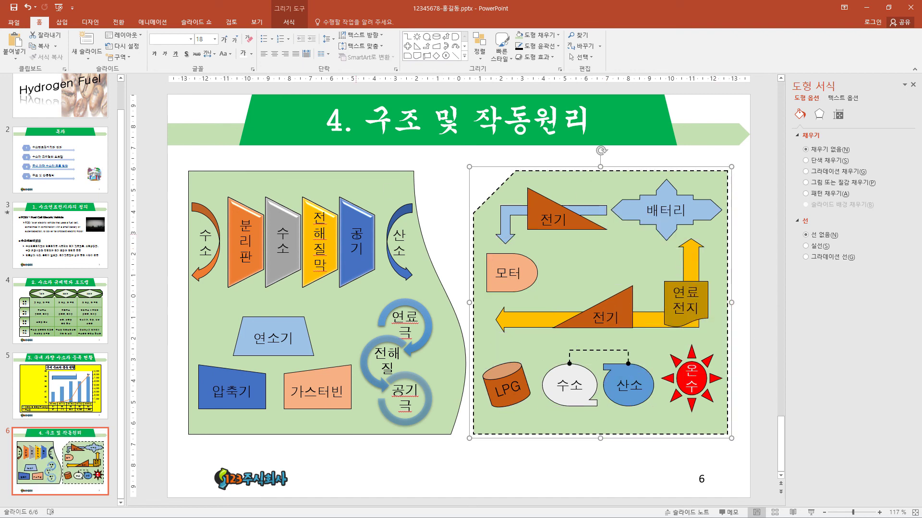
left_click(388, 193)
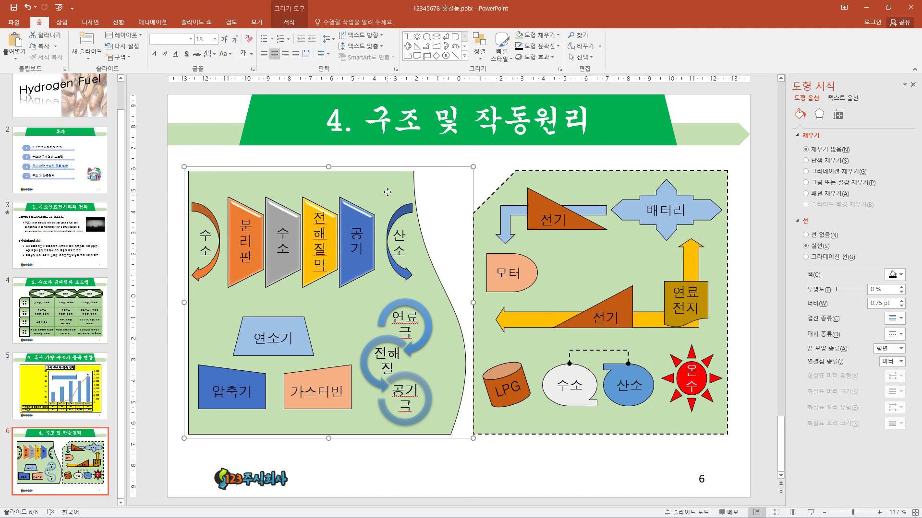
Apply a Split entrance with Vertical Out direction to the left diagram group.
left_click(153, 22)
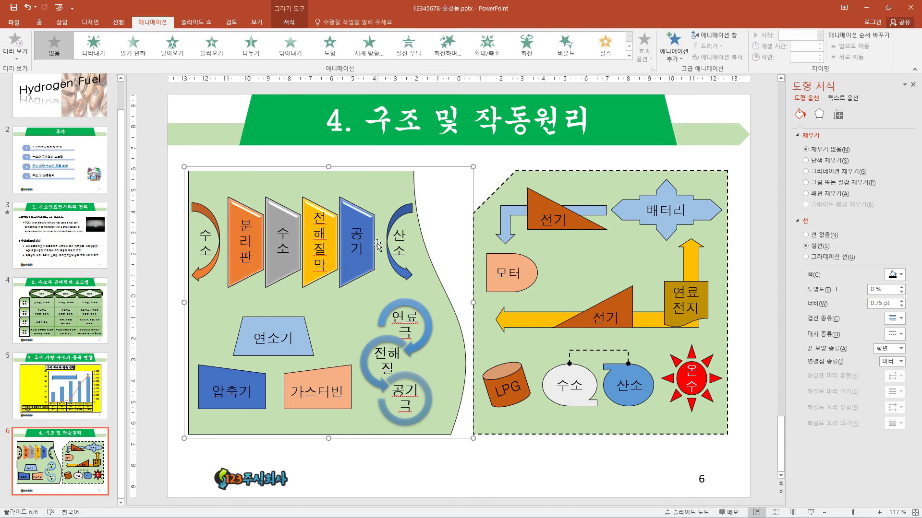
left_click(258, 52)
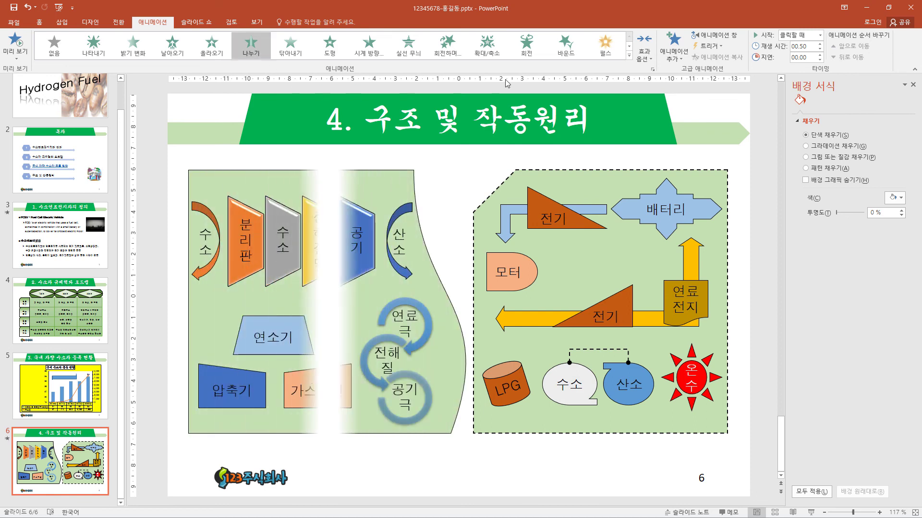
left_click(652, 58)
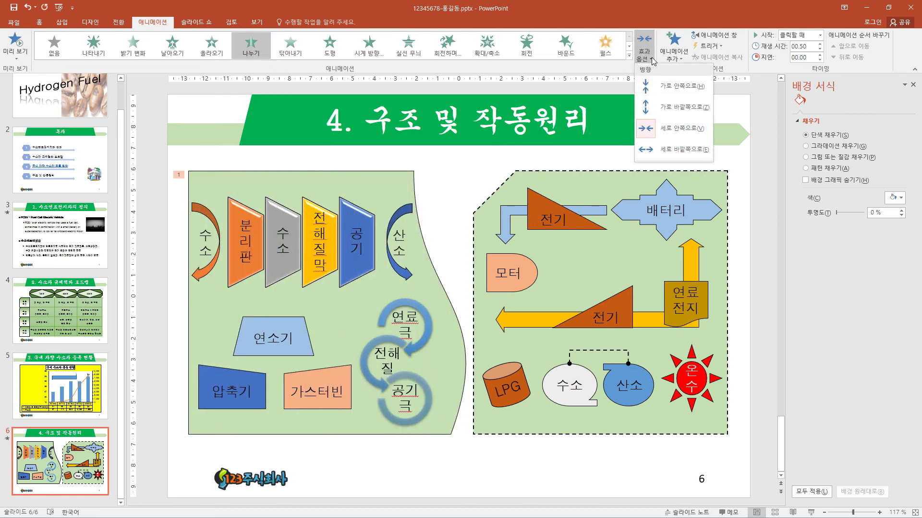
left_click(671, 151)
Apply an Appear entrance animation to the right dashed diagram group.
left_click(602, 190)
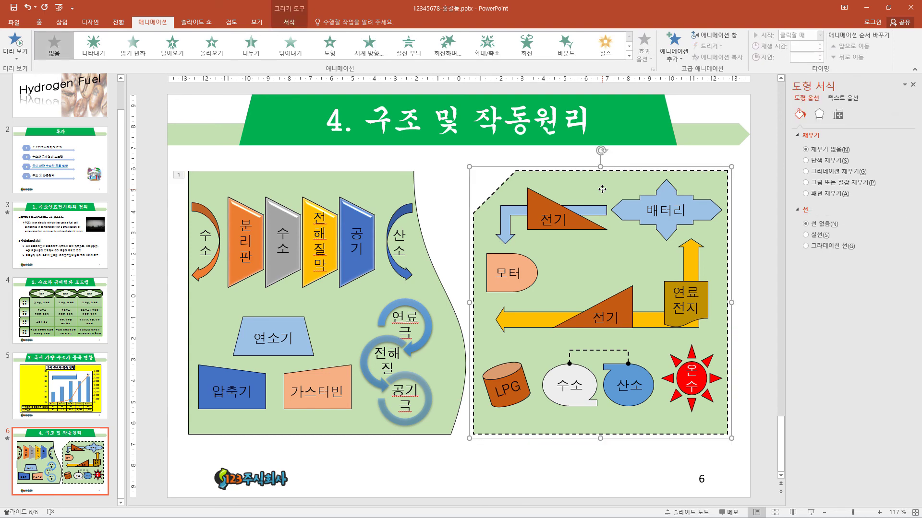
left_click(94, 48)
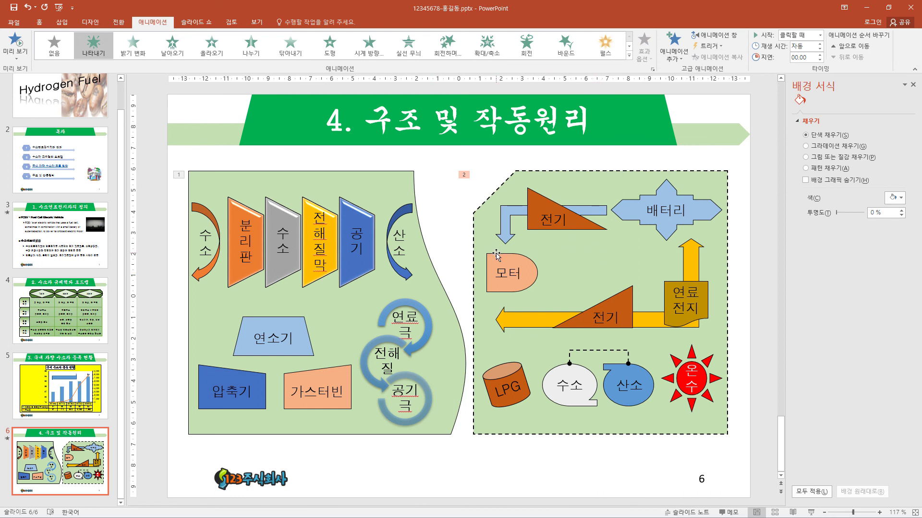
left_click(482, 453)
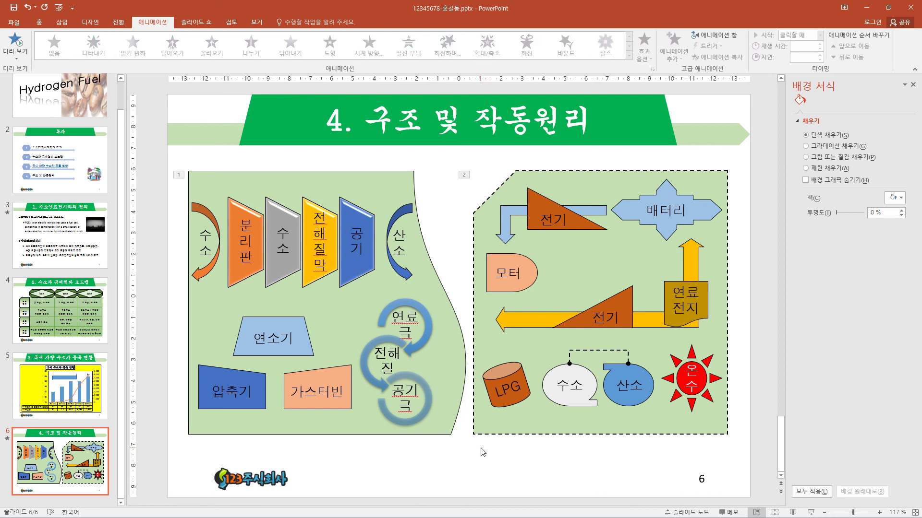